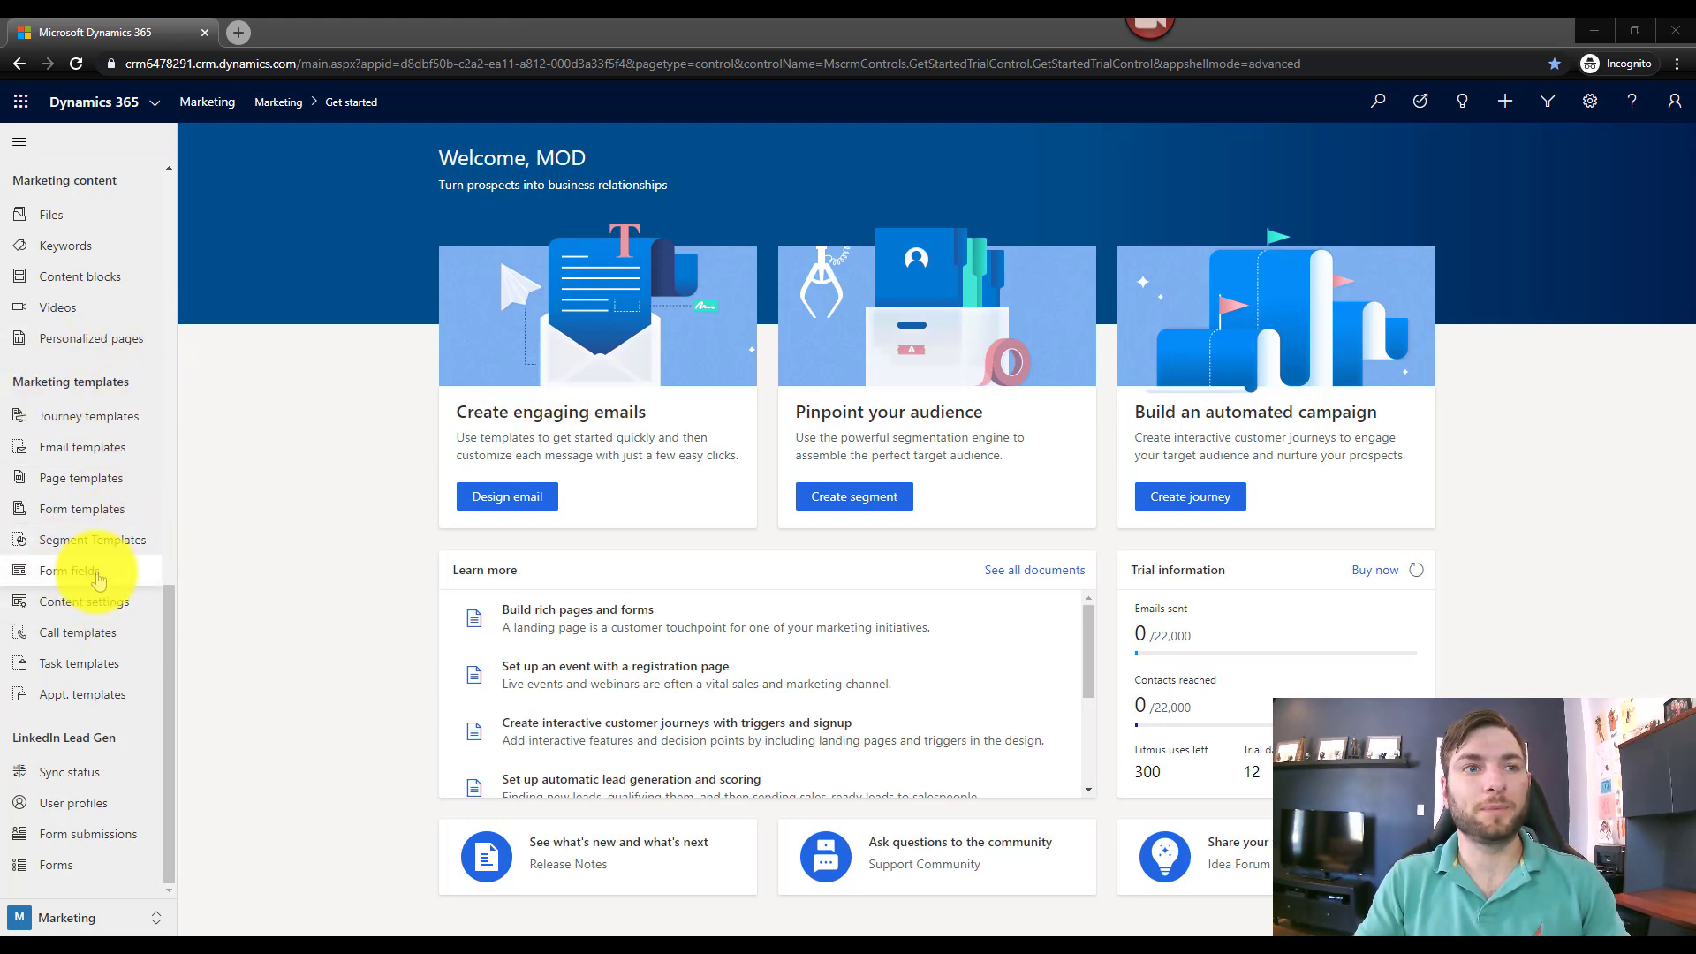
Create a new marketing form field named "Where are you living?"
click(132, 570)
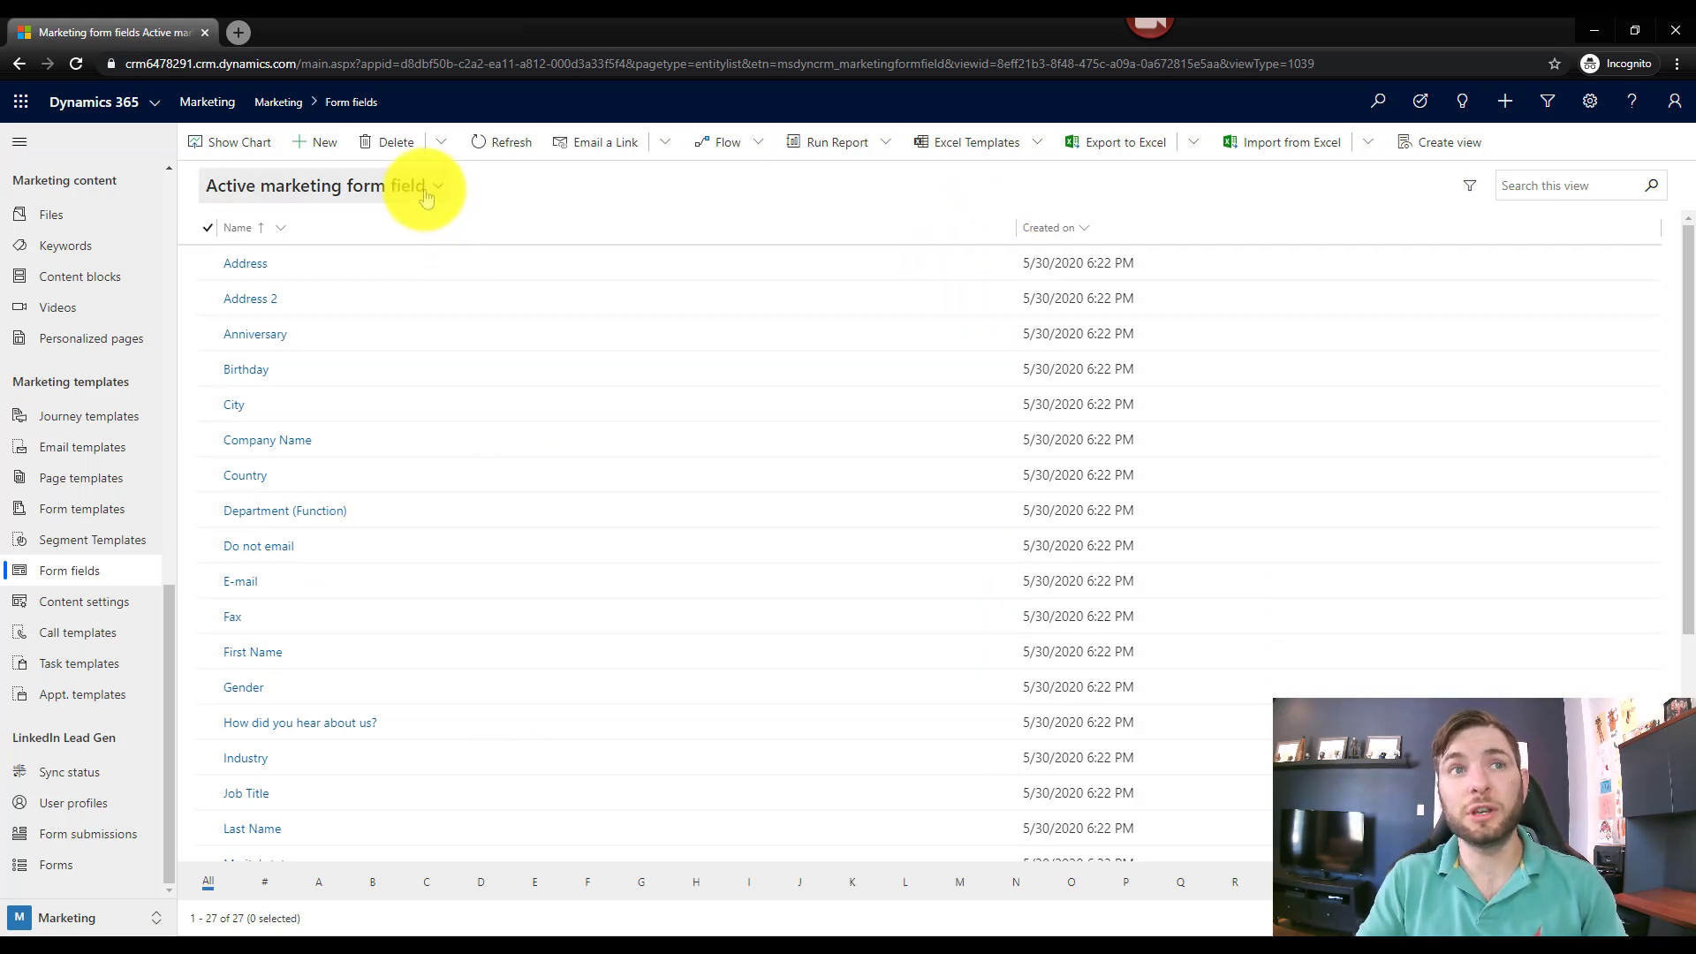
click(314, 156)
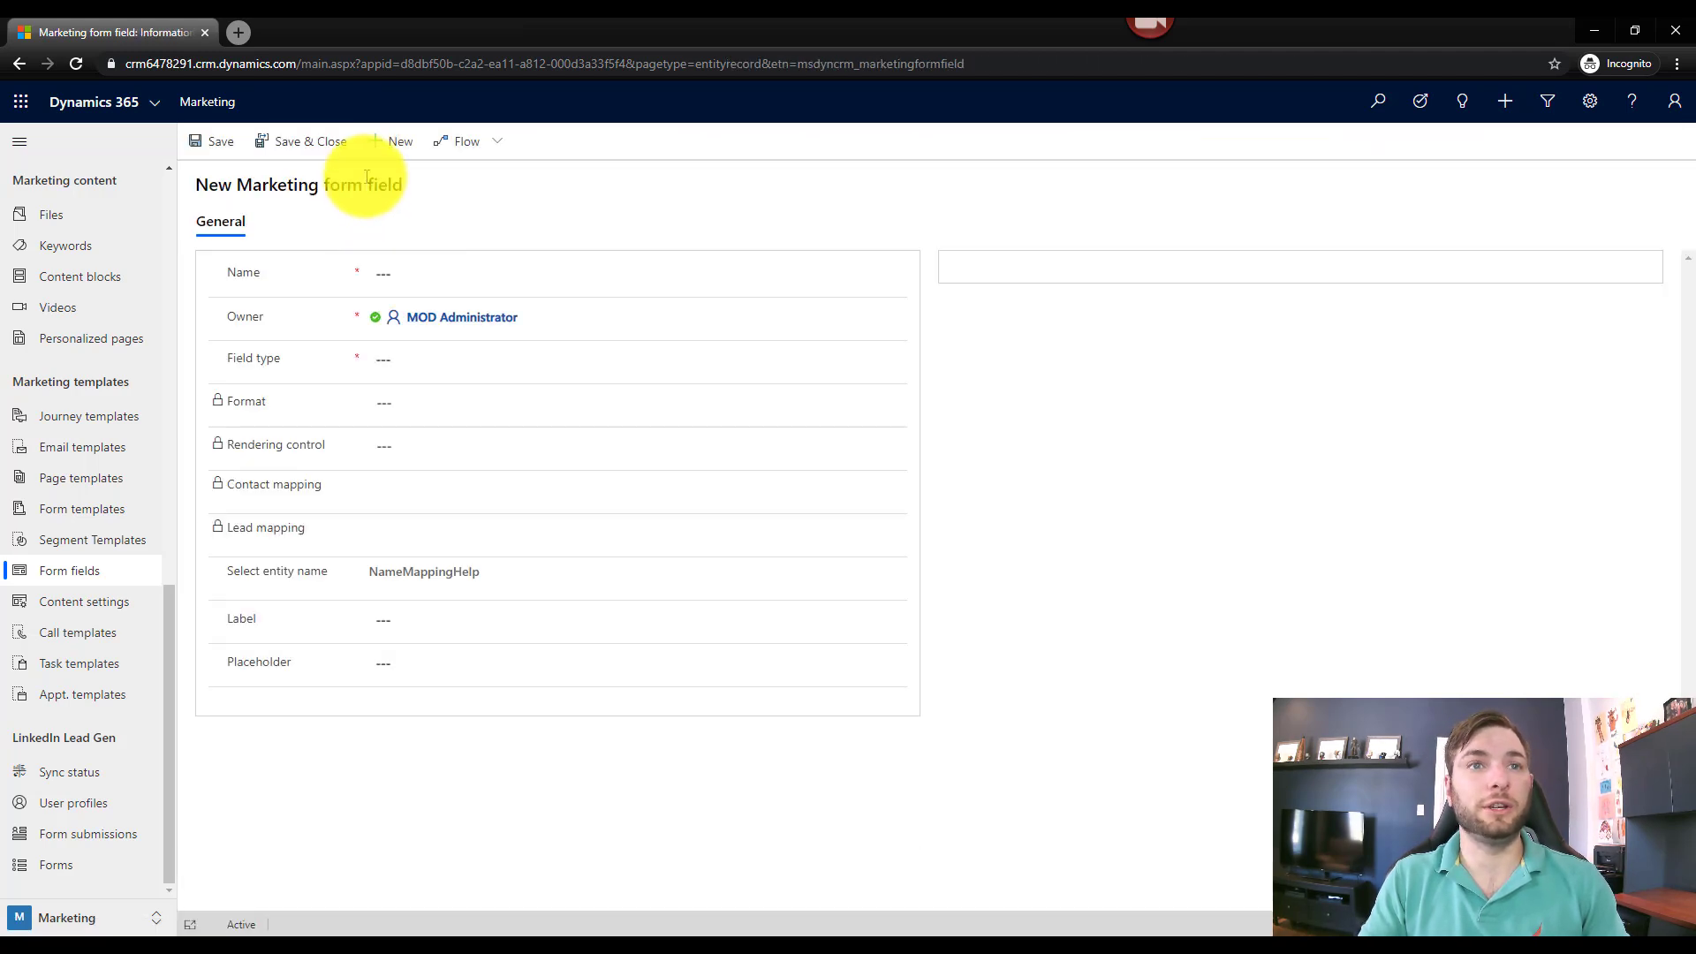
click(652, 276)
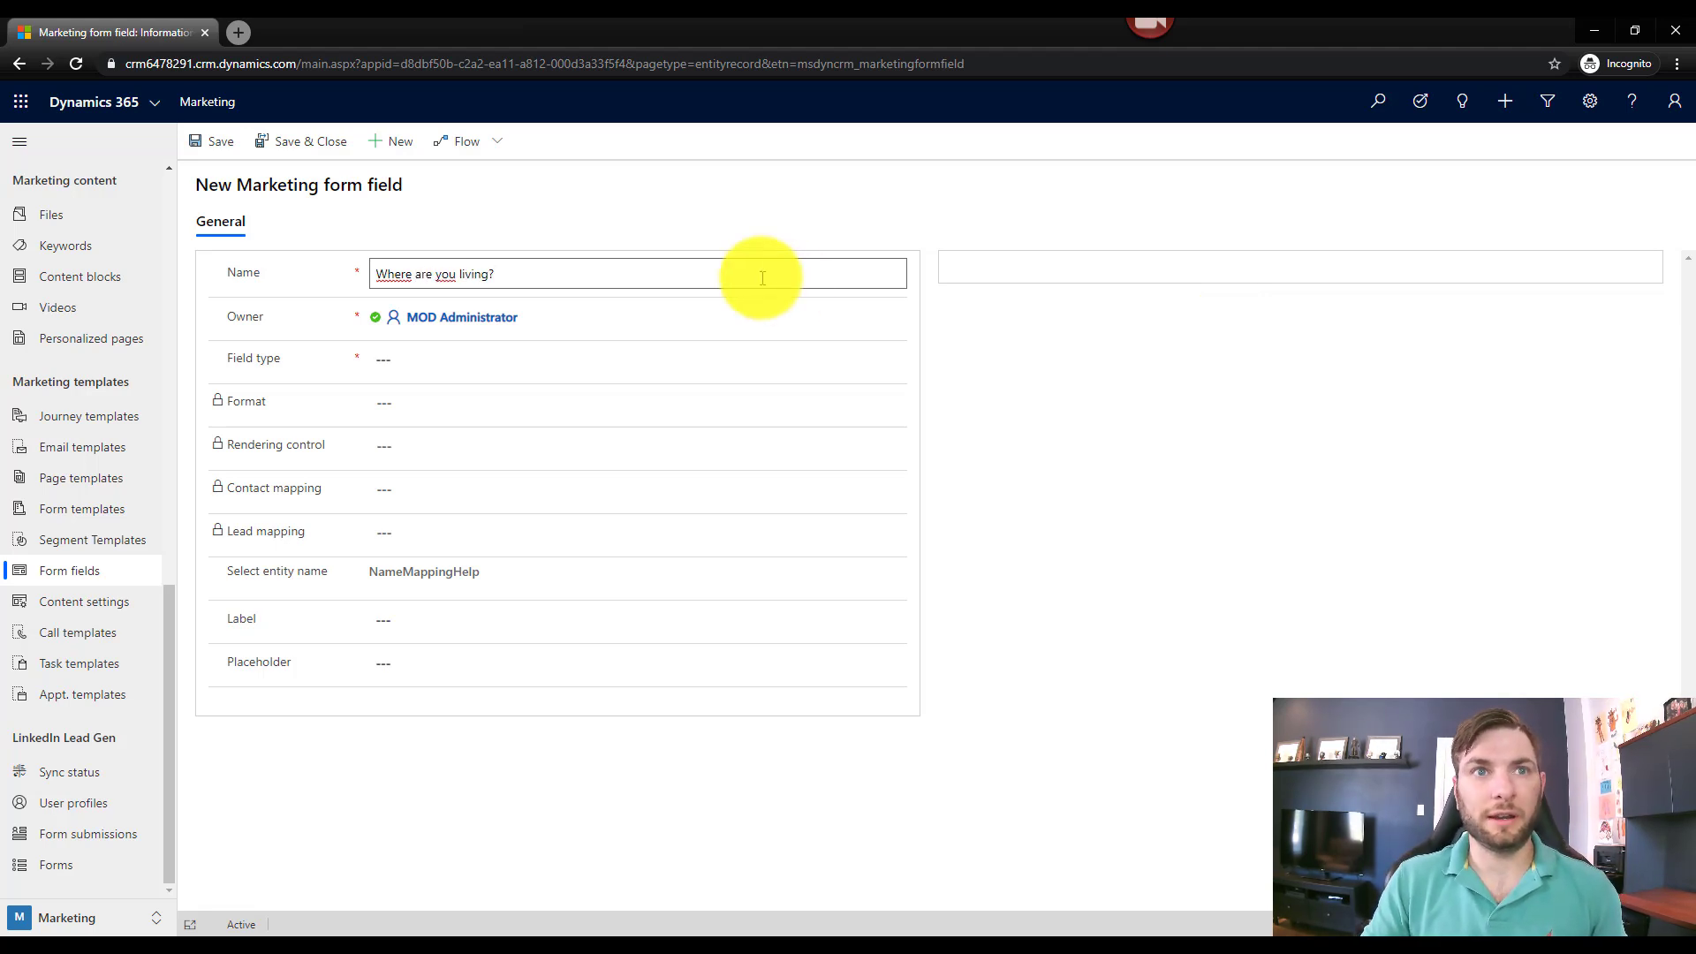
drag(583, 266, 390, 242)
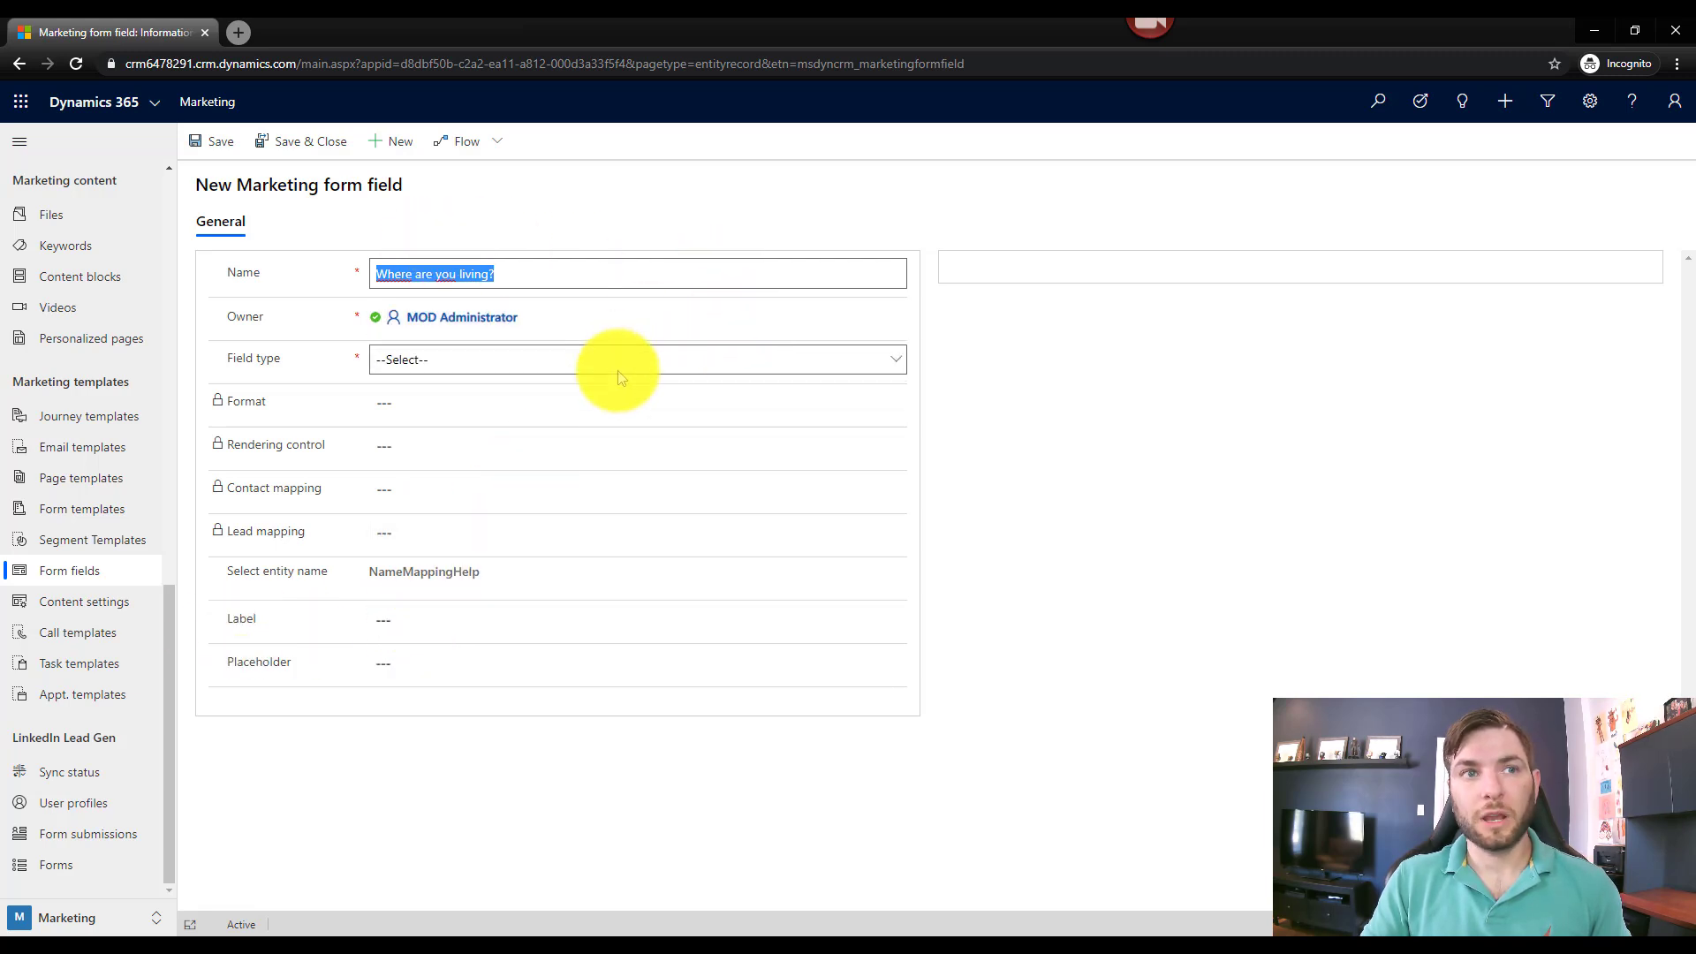
Try the Option set field type and check its rendering control choices
click(661, 371)
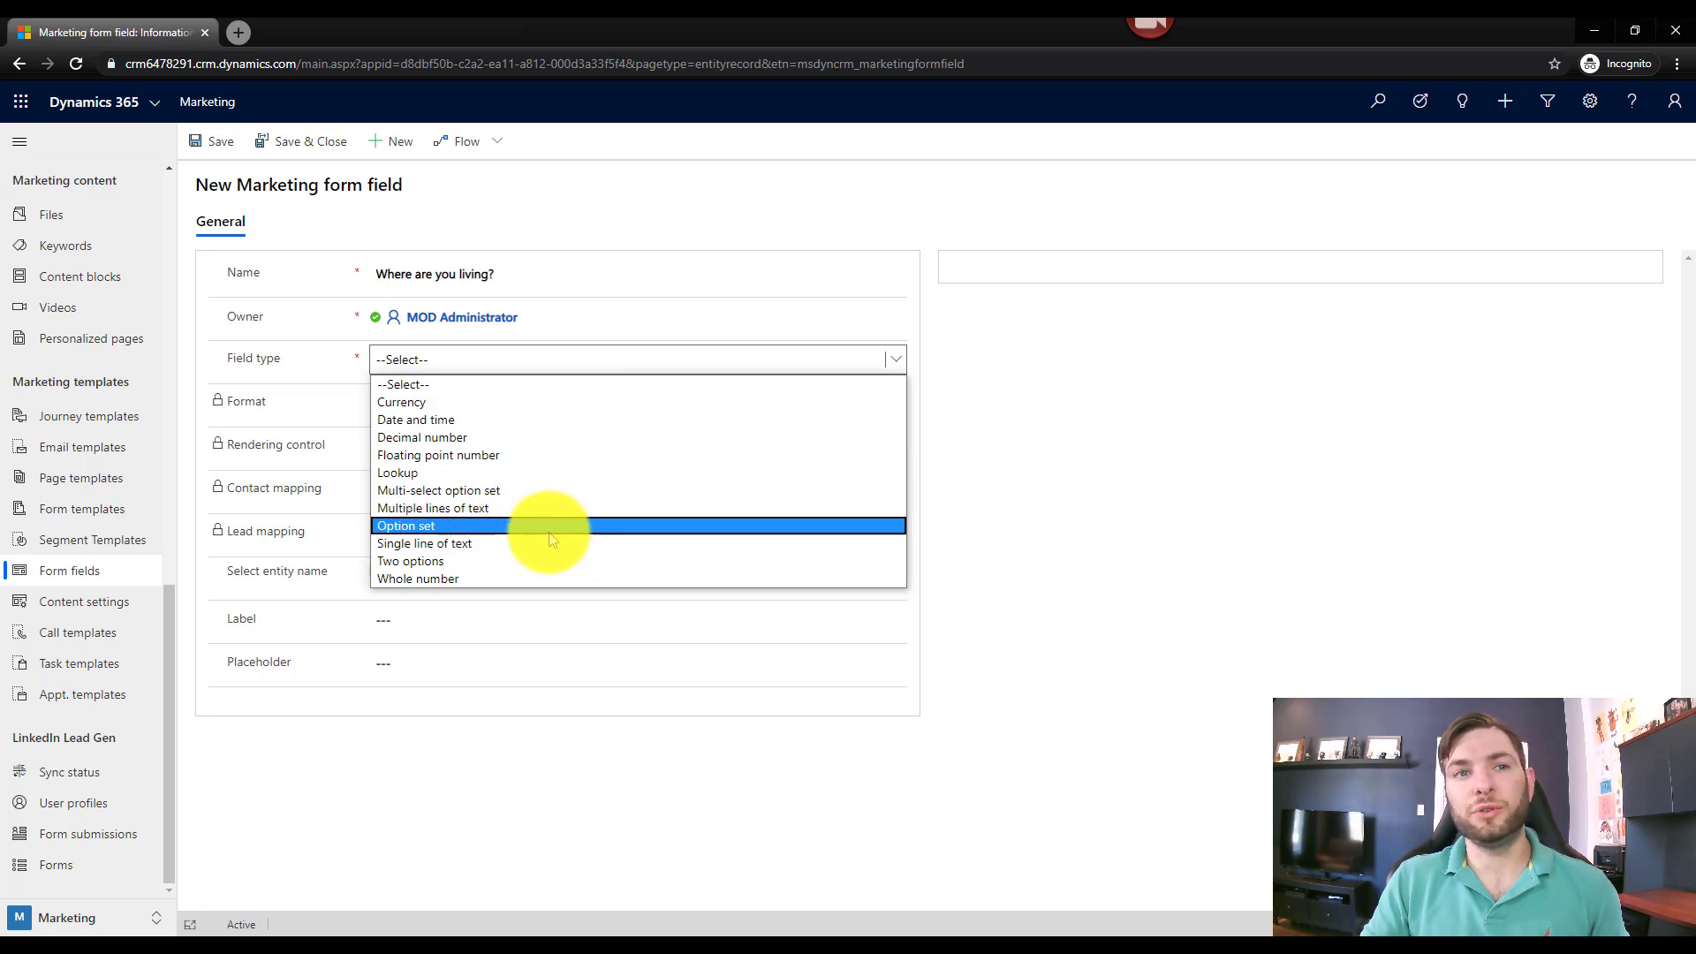
click(521, 527)
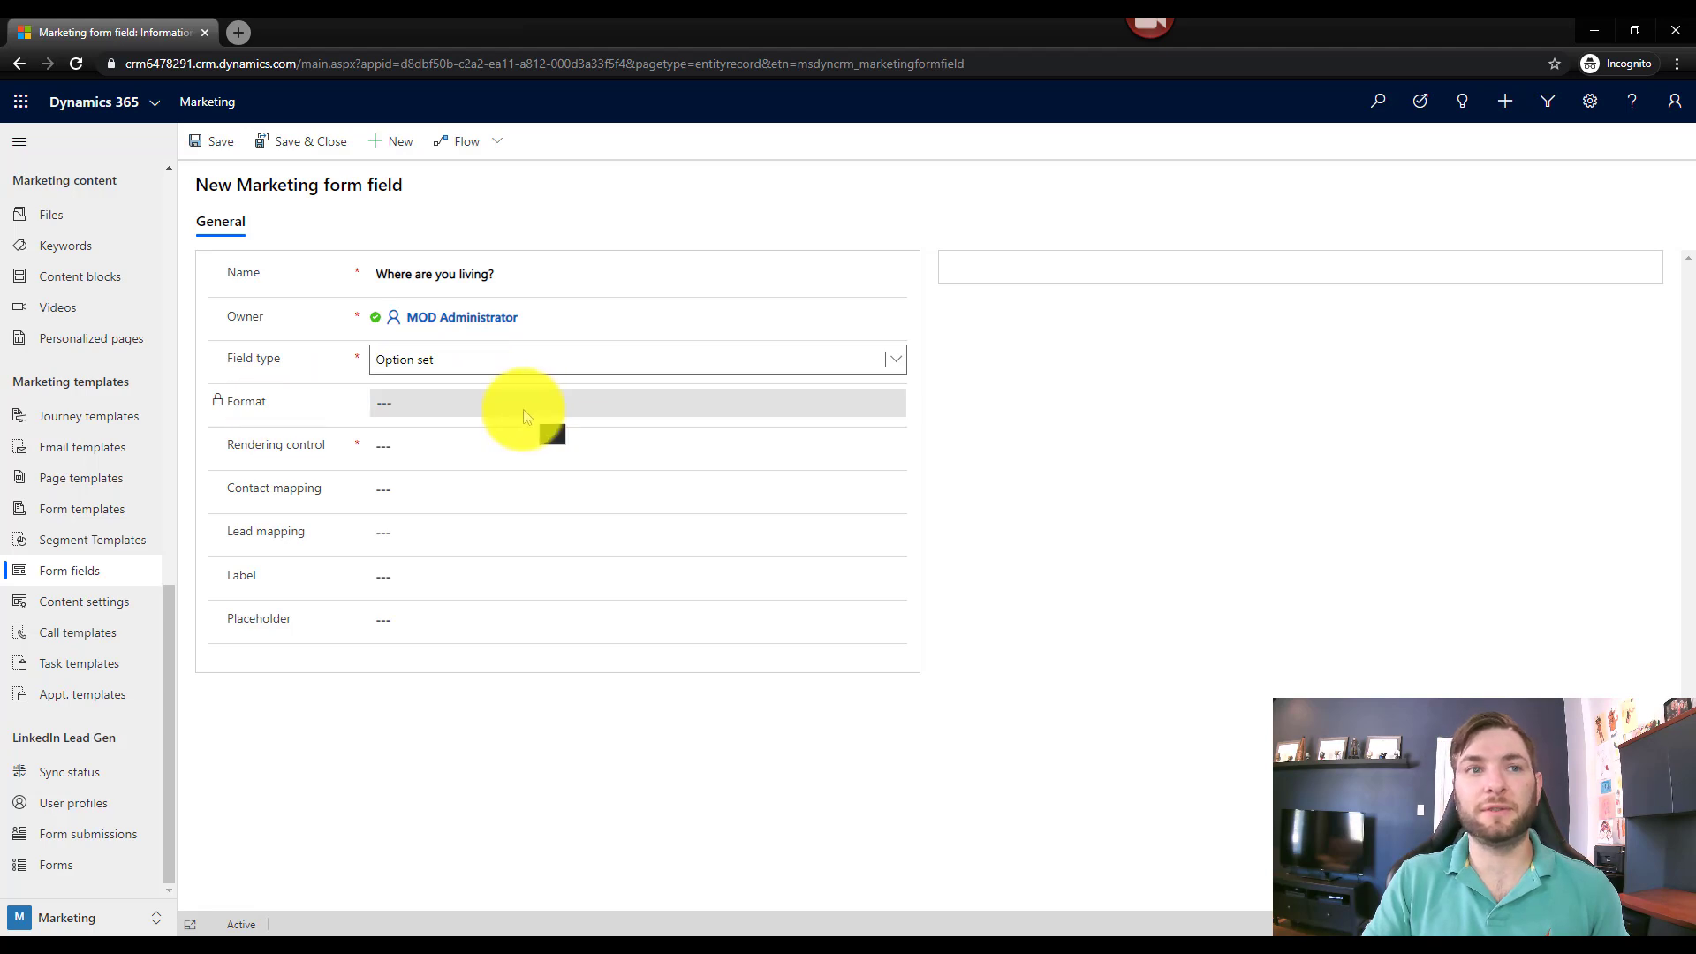
click(411, 454)
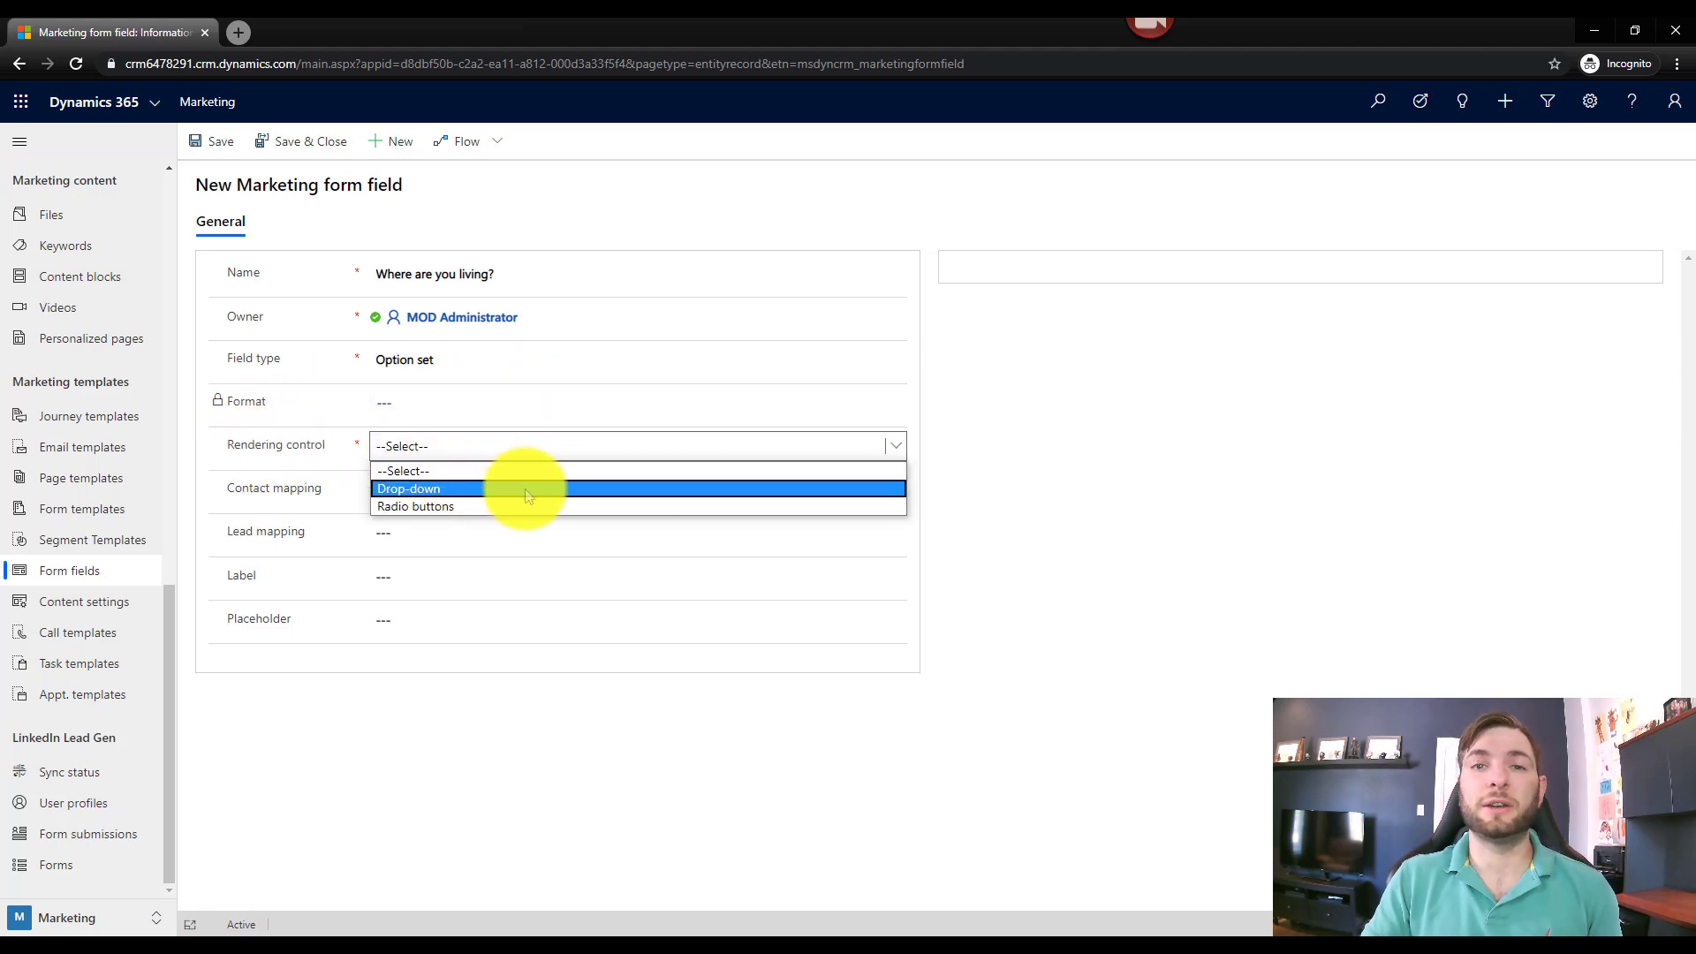
click(442, 359)
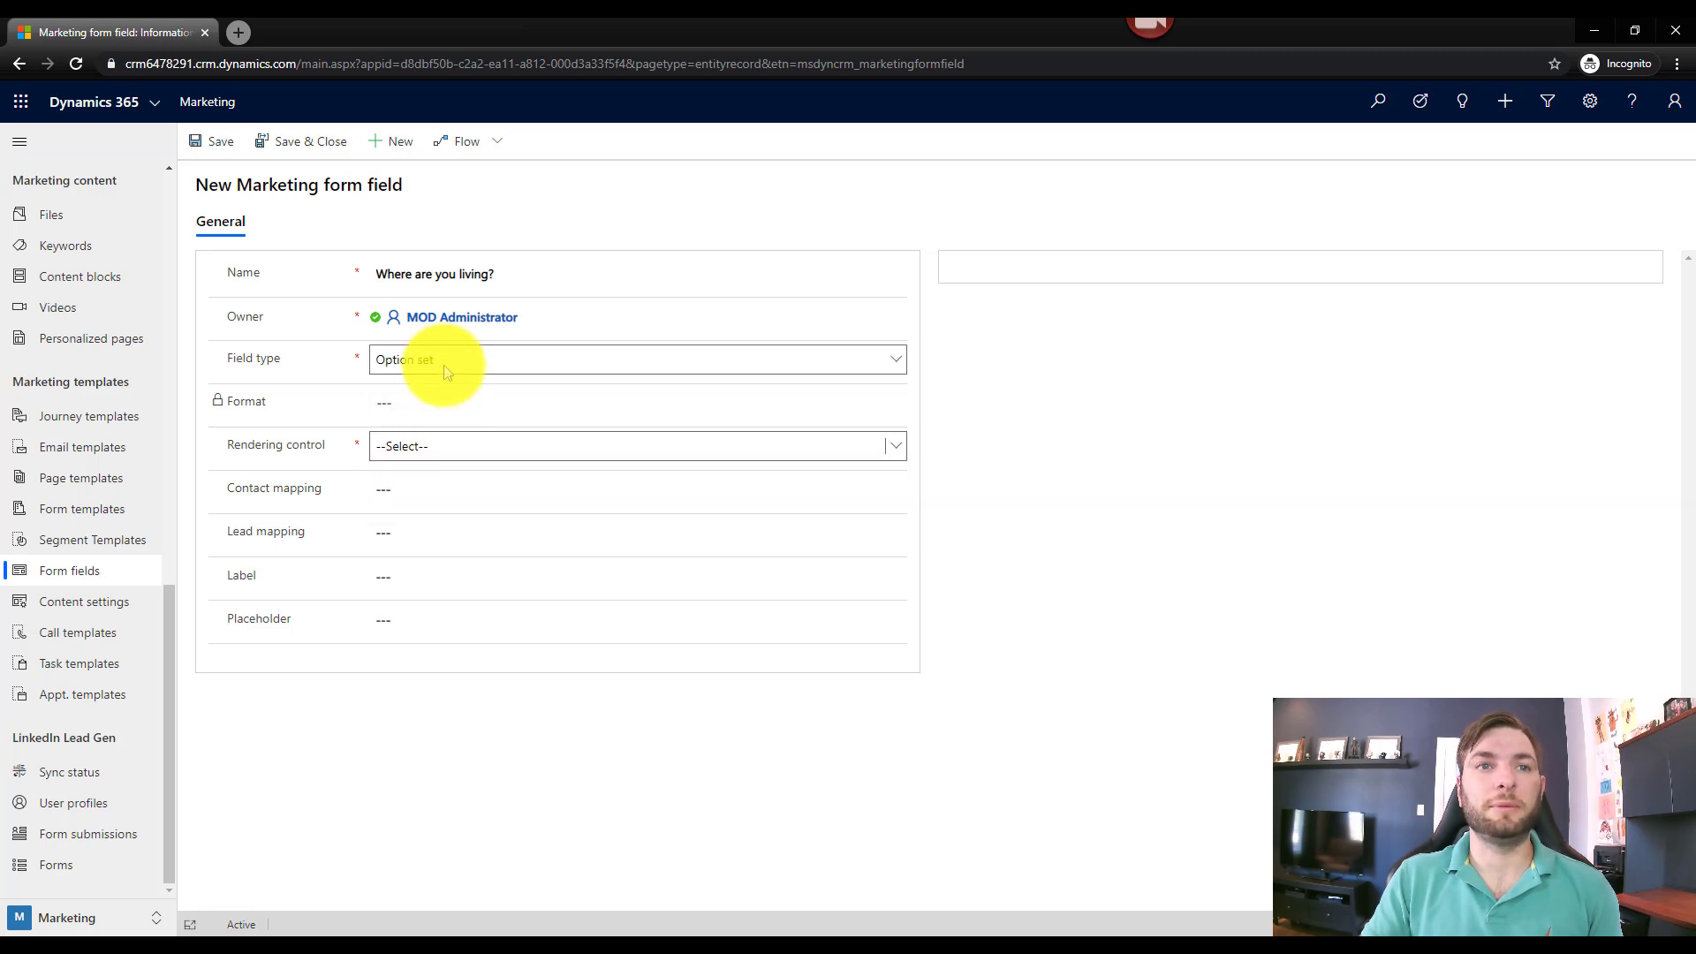
Try the Multi-select option set field type and check which rendering controls it offers
click(433, 359)
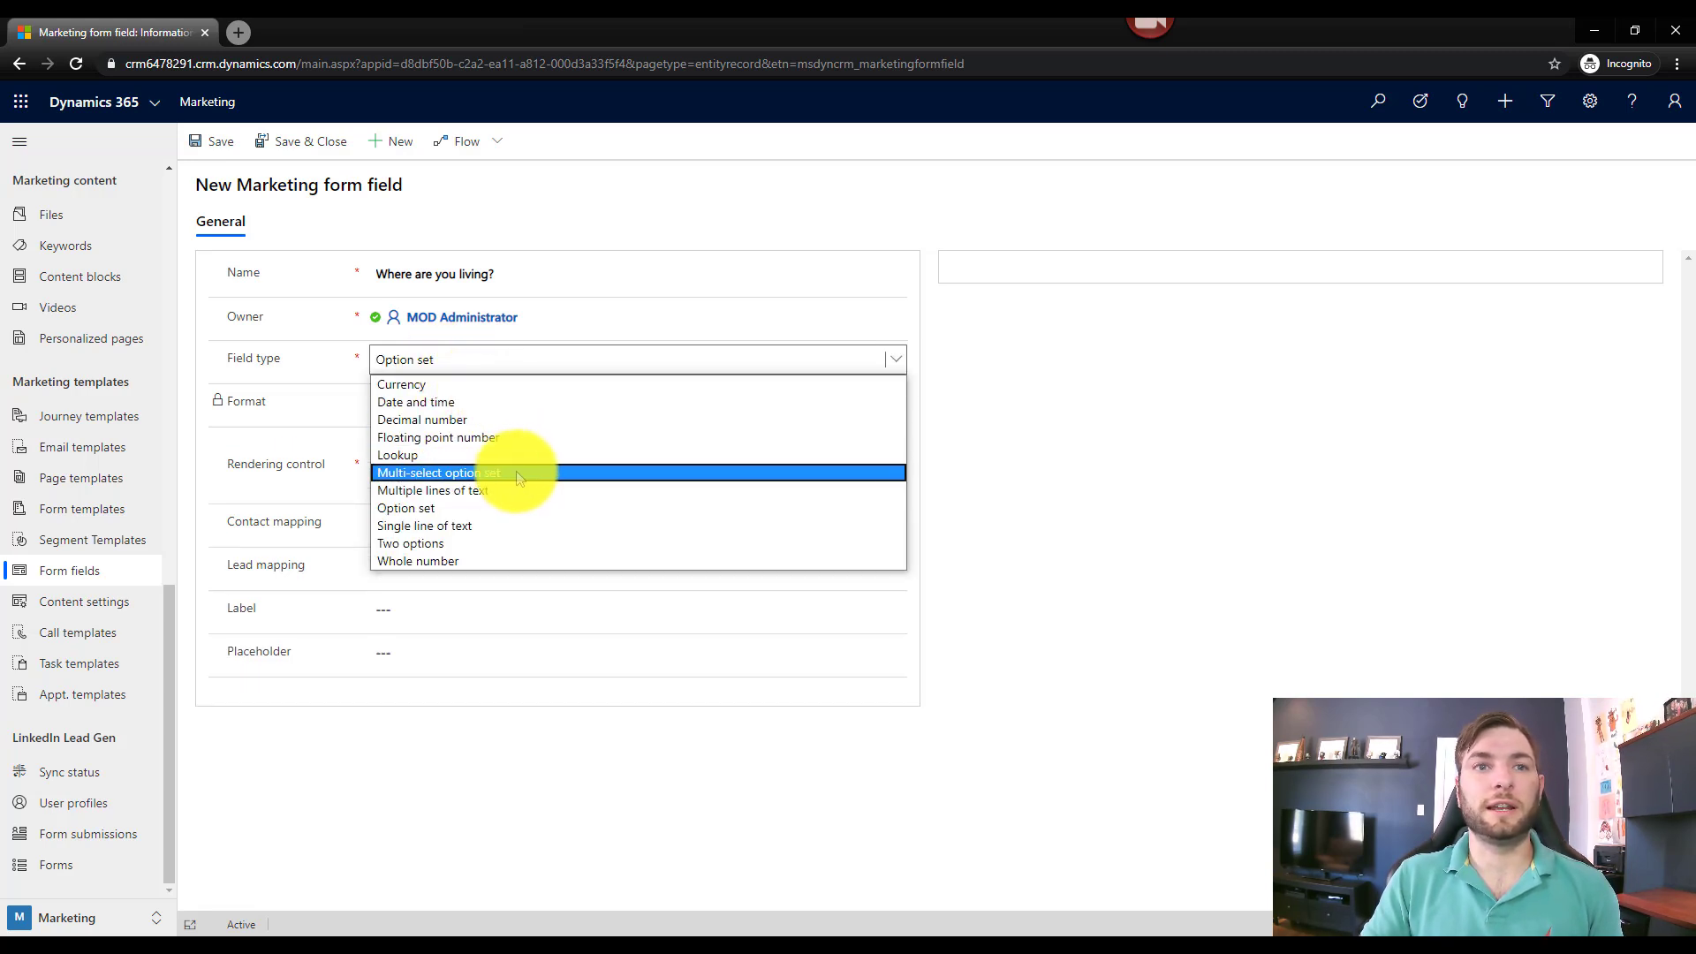
click(442, 473)
click(394, 457)
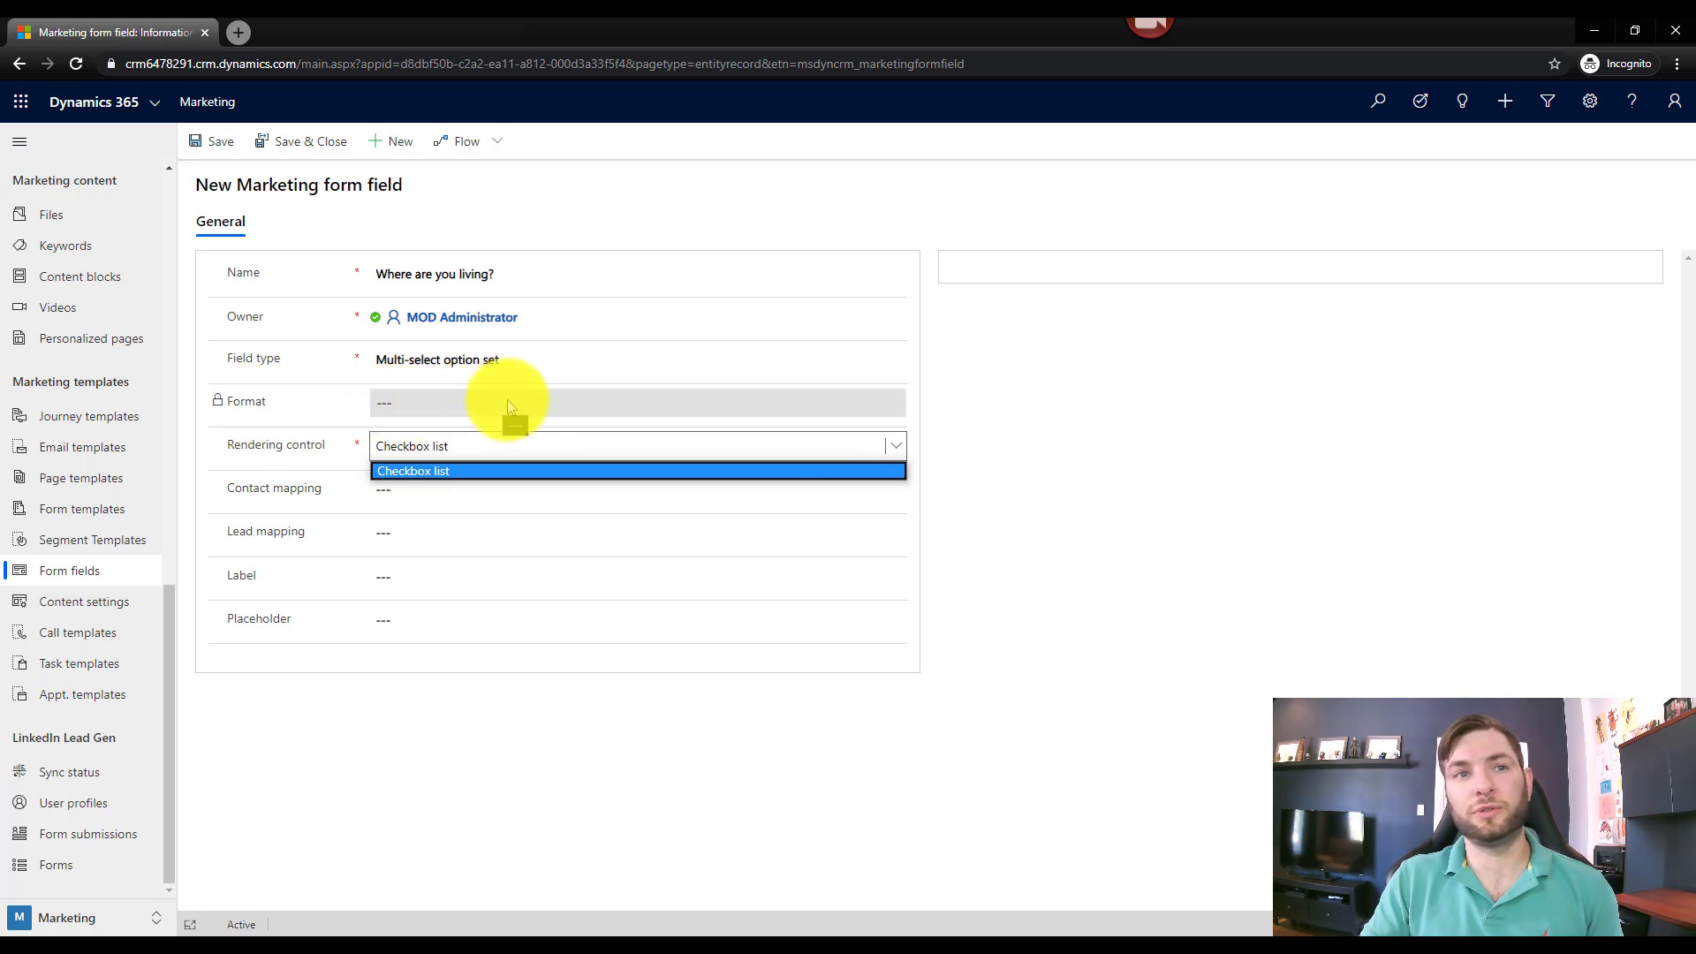
click(627, 371)
Set the field type to Single line of text with the Text format, and check the available rendering control
click(641, 373)
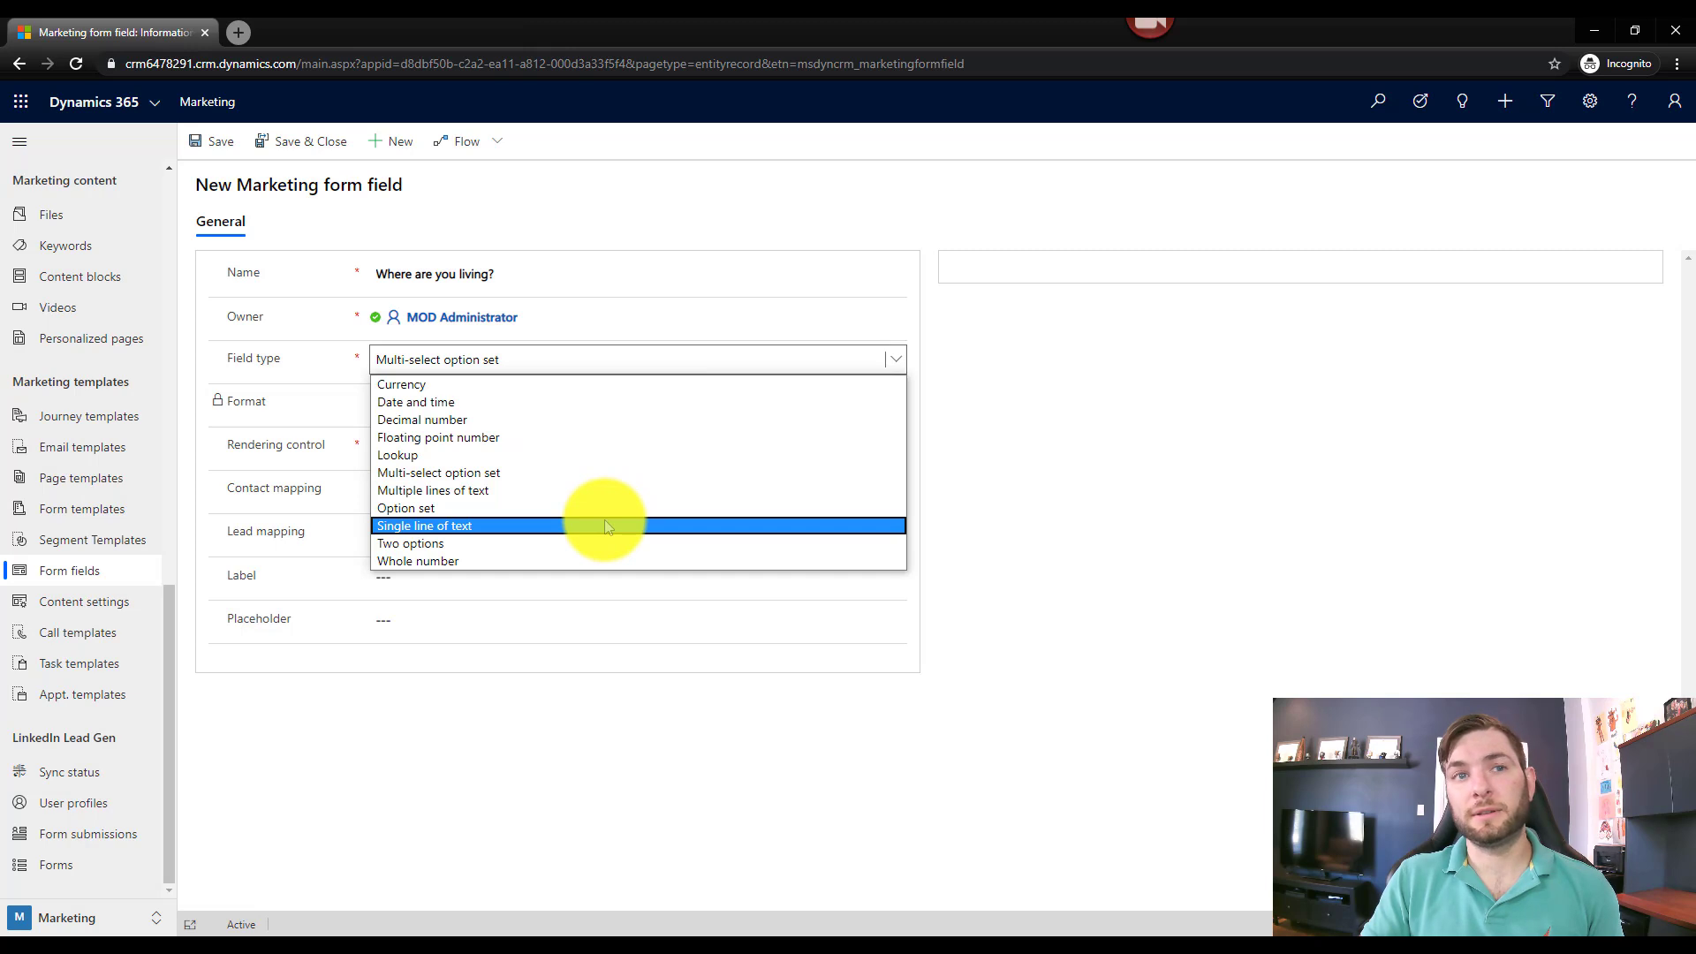
click(580, 526)
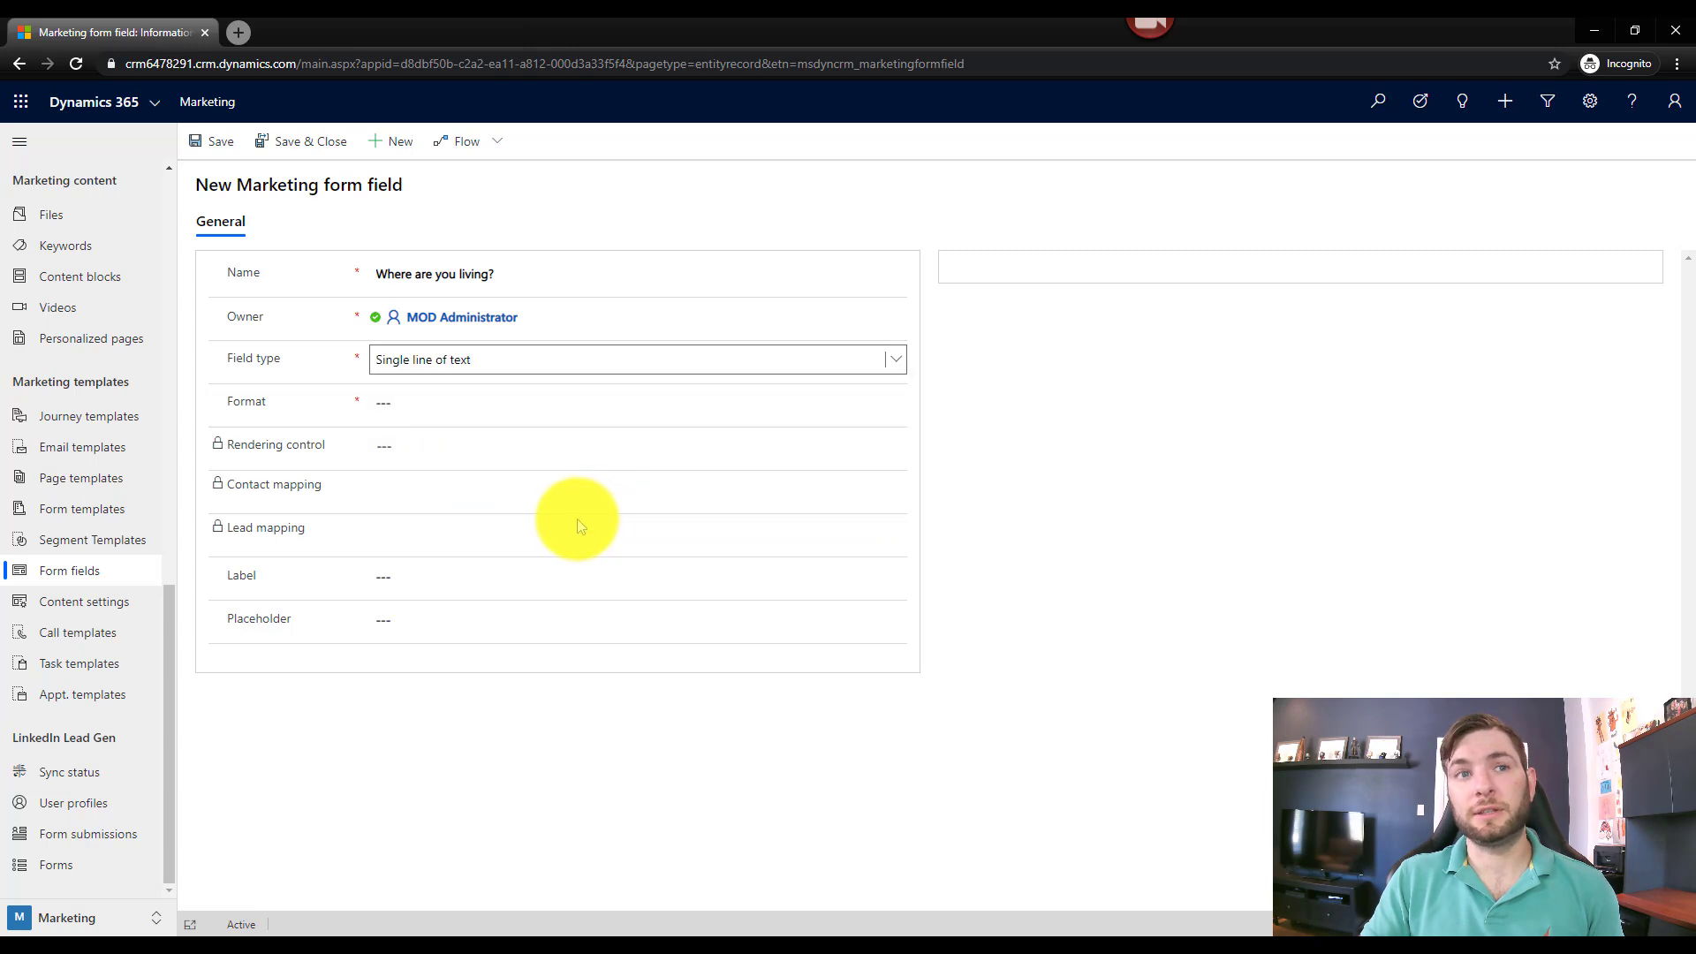
click(429, 403)
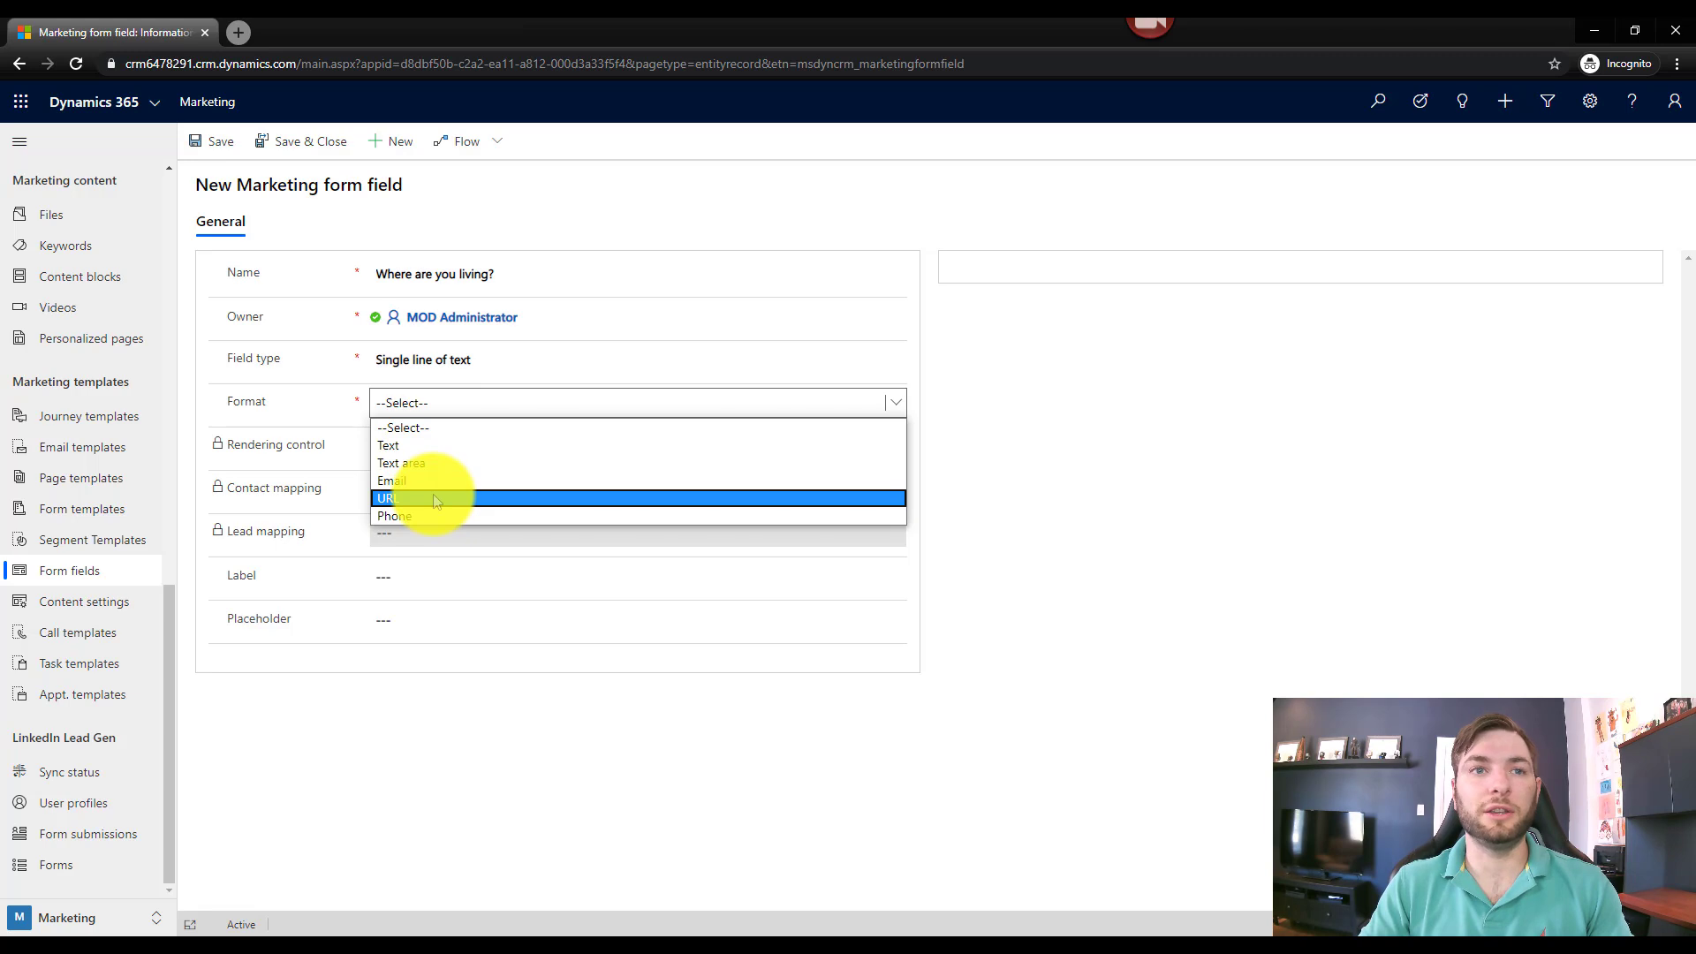
click(449, 452)
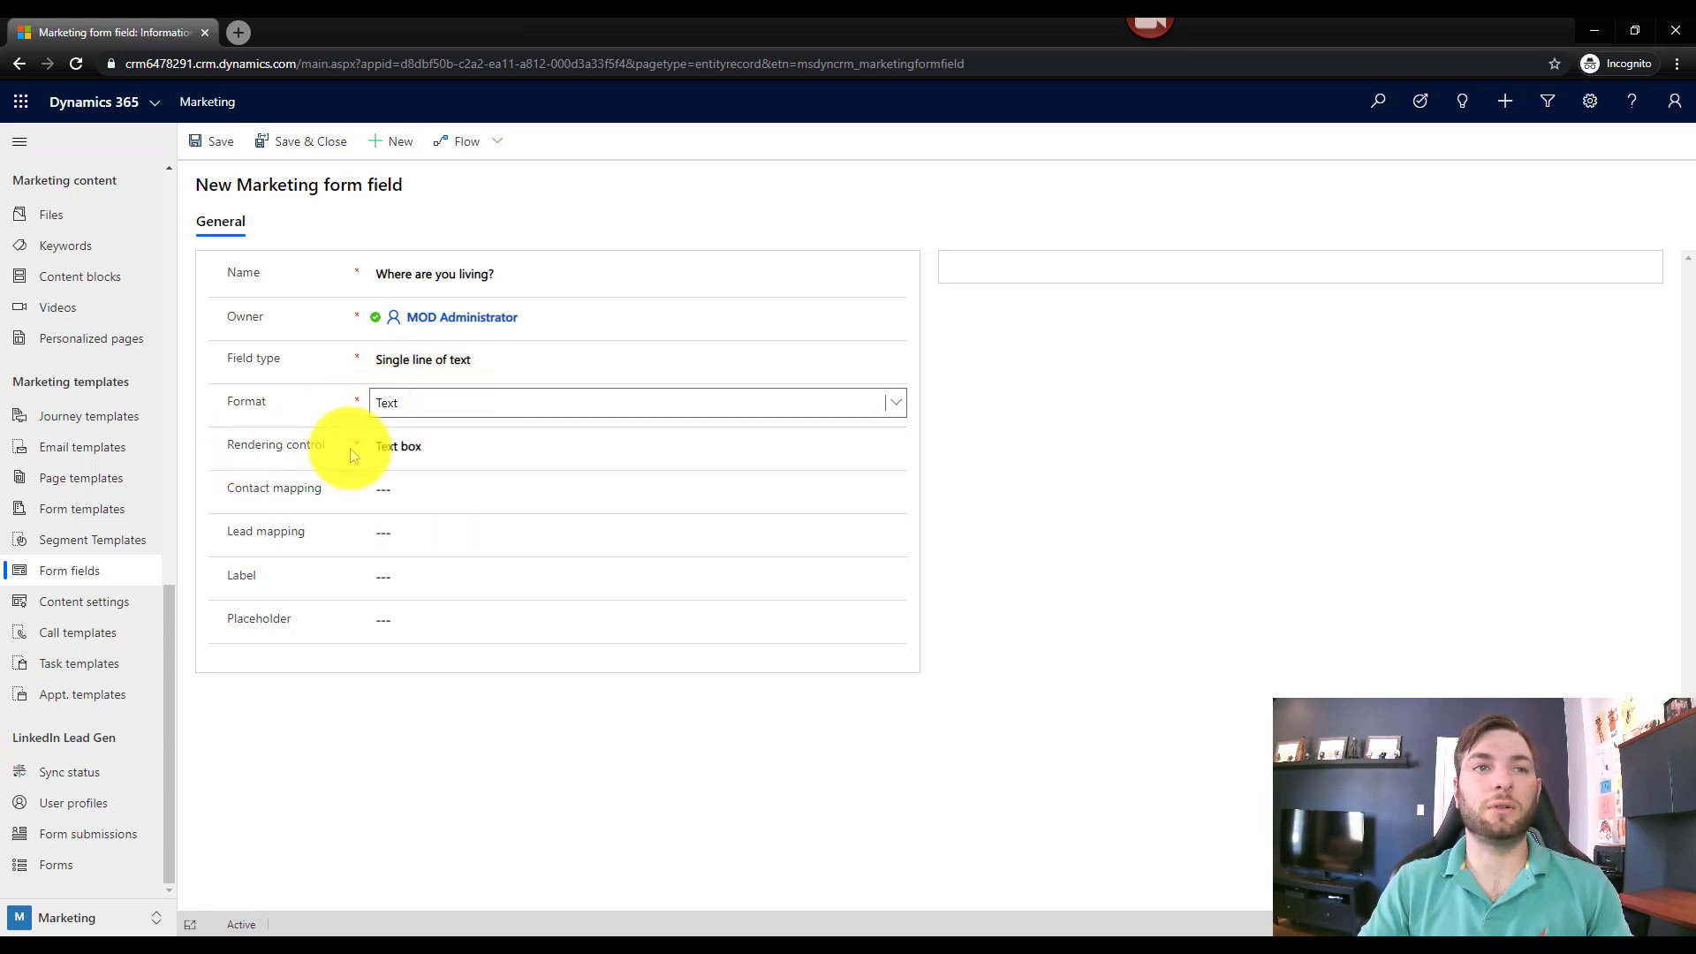
click(421, 442)
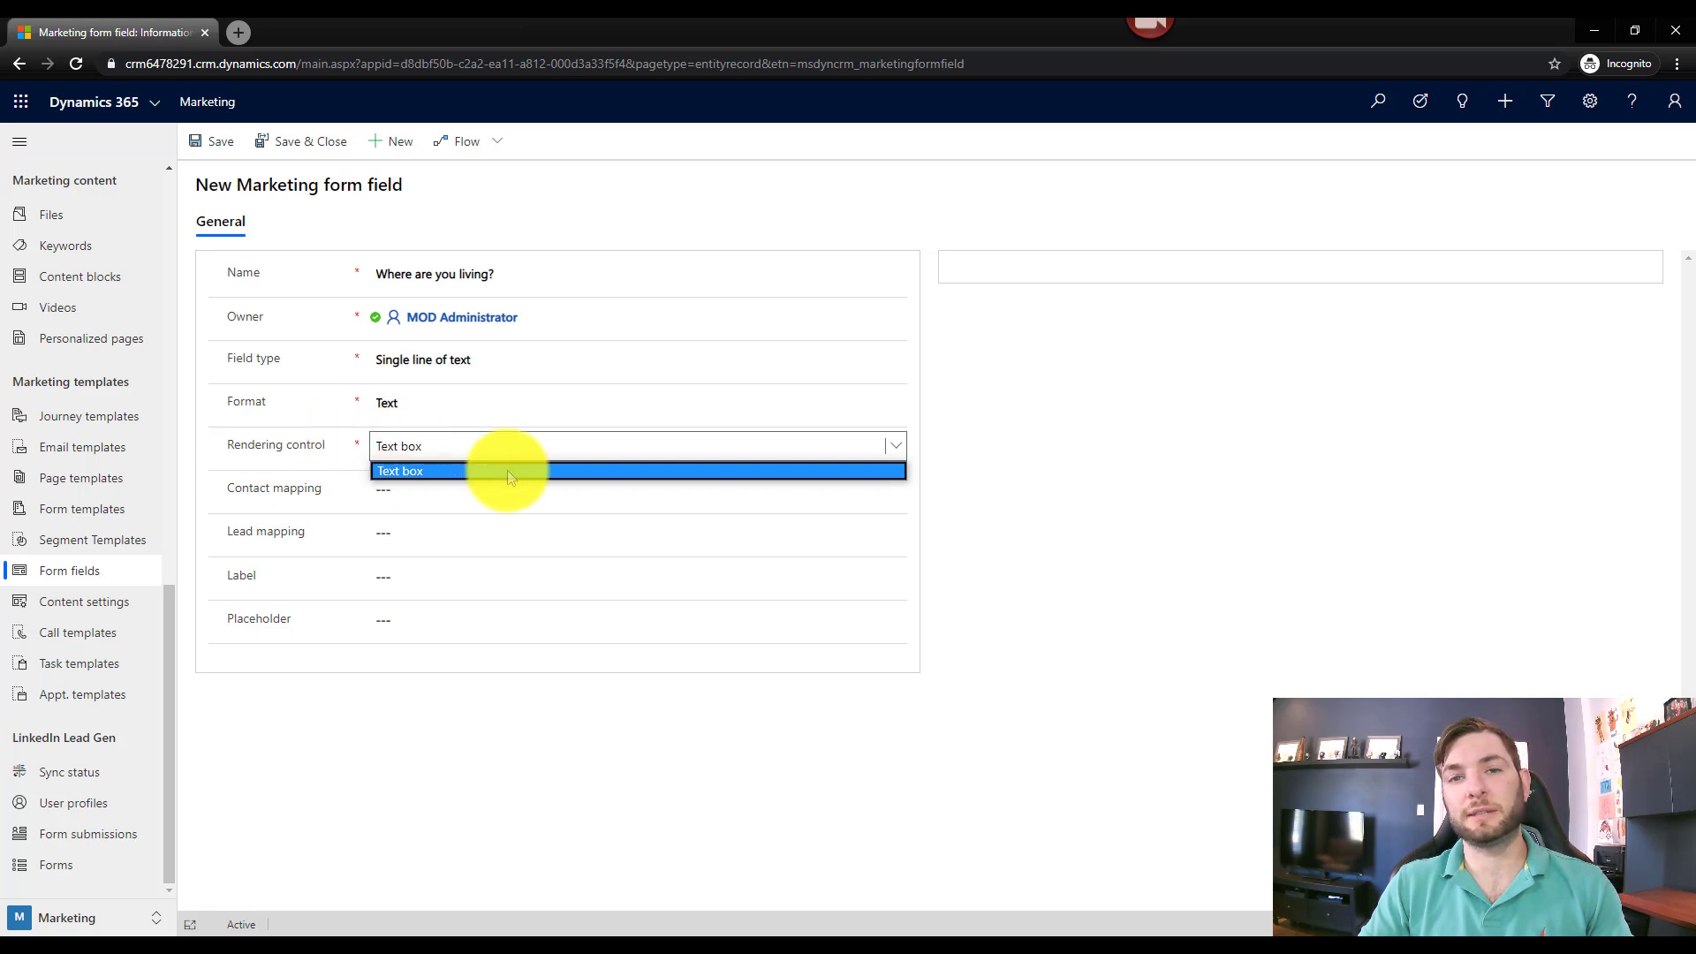
click(281, 501)
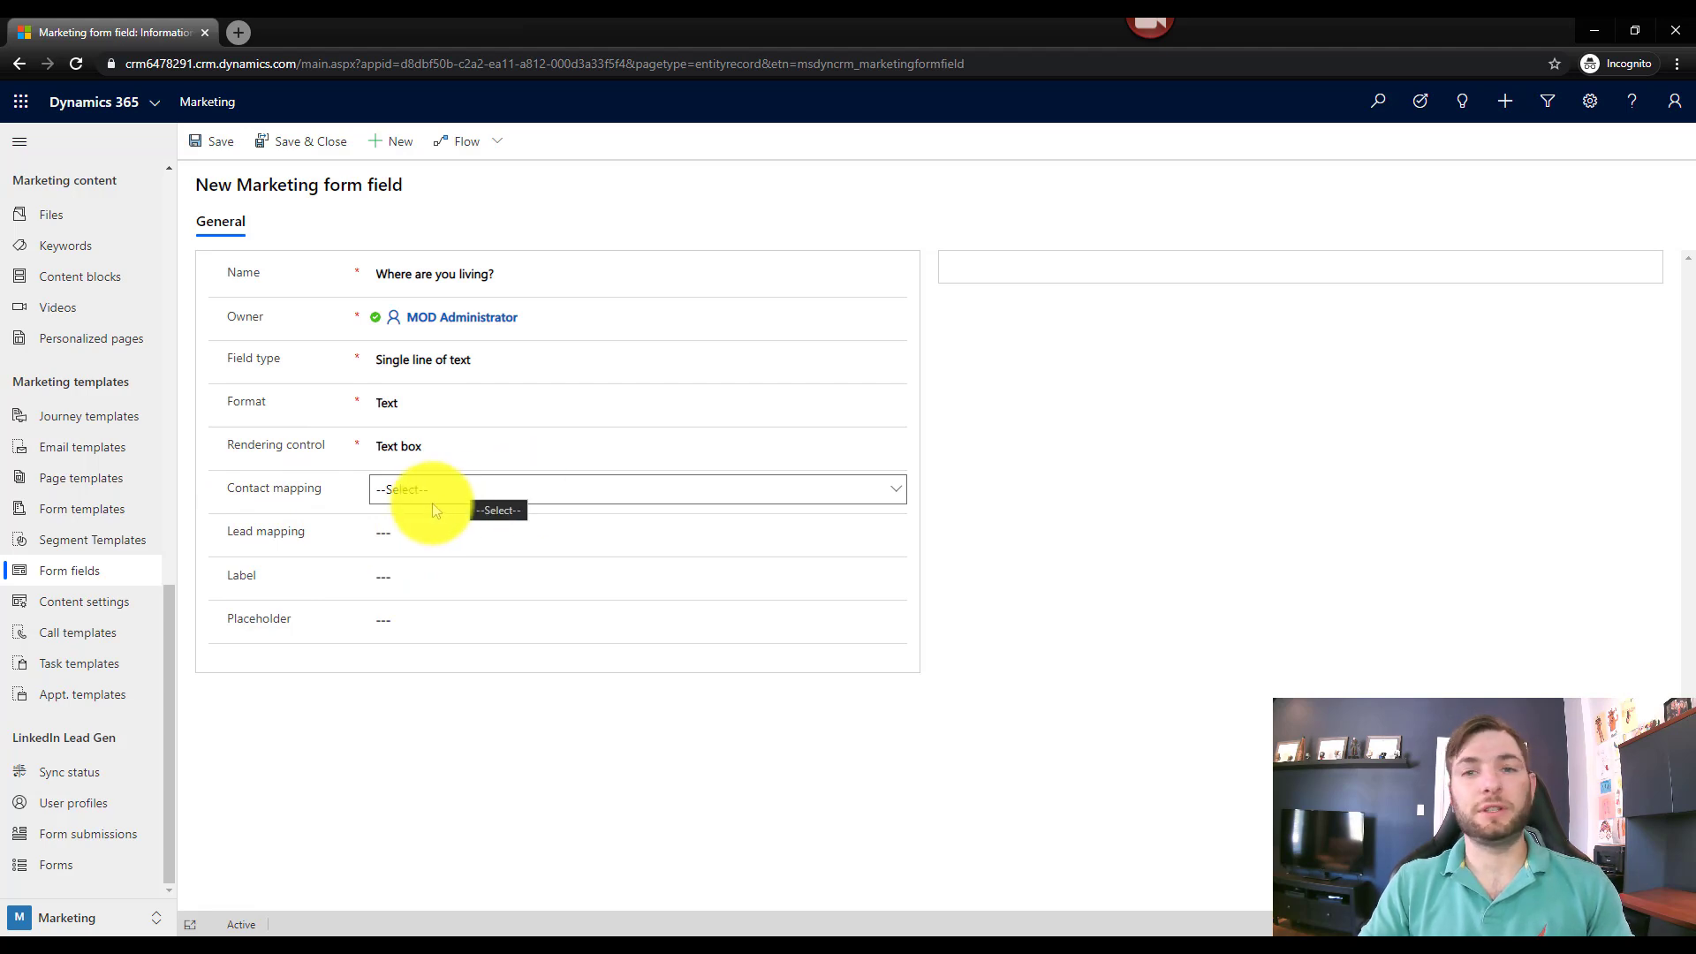
Map the form field to Address 1: City on contacts and to City on leads
click(506, 488)
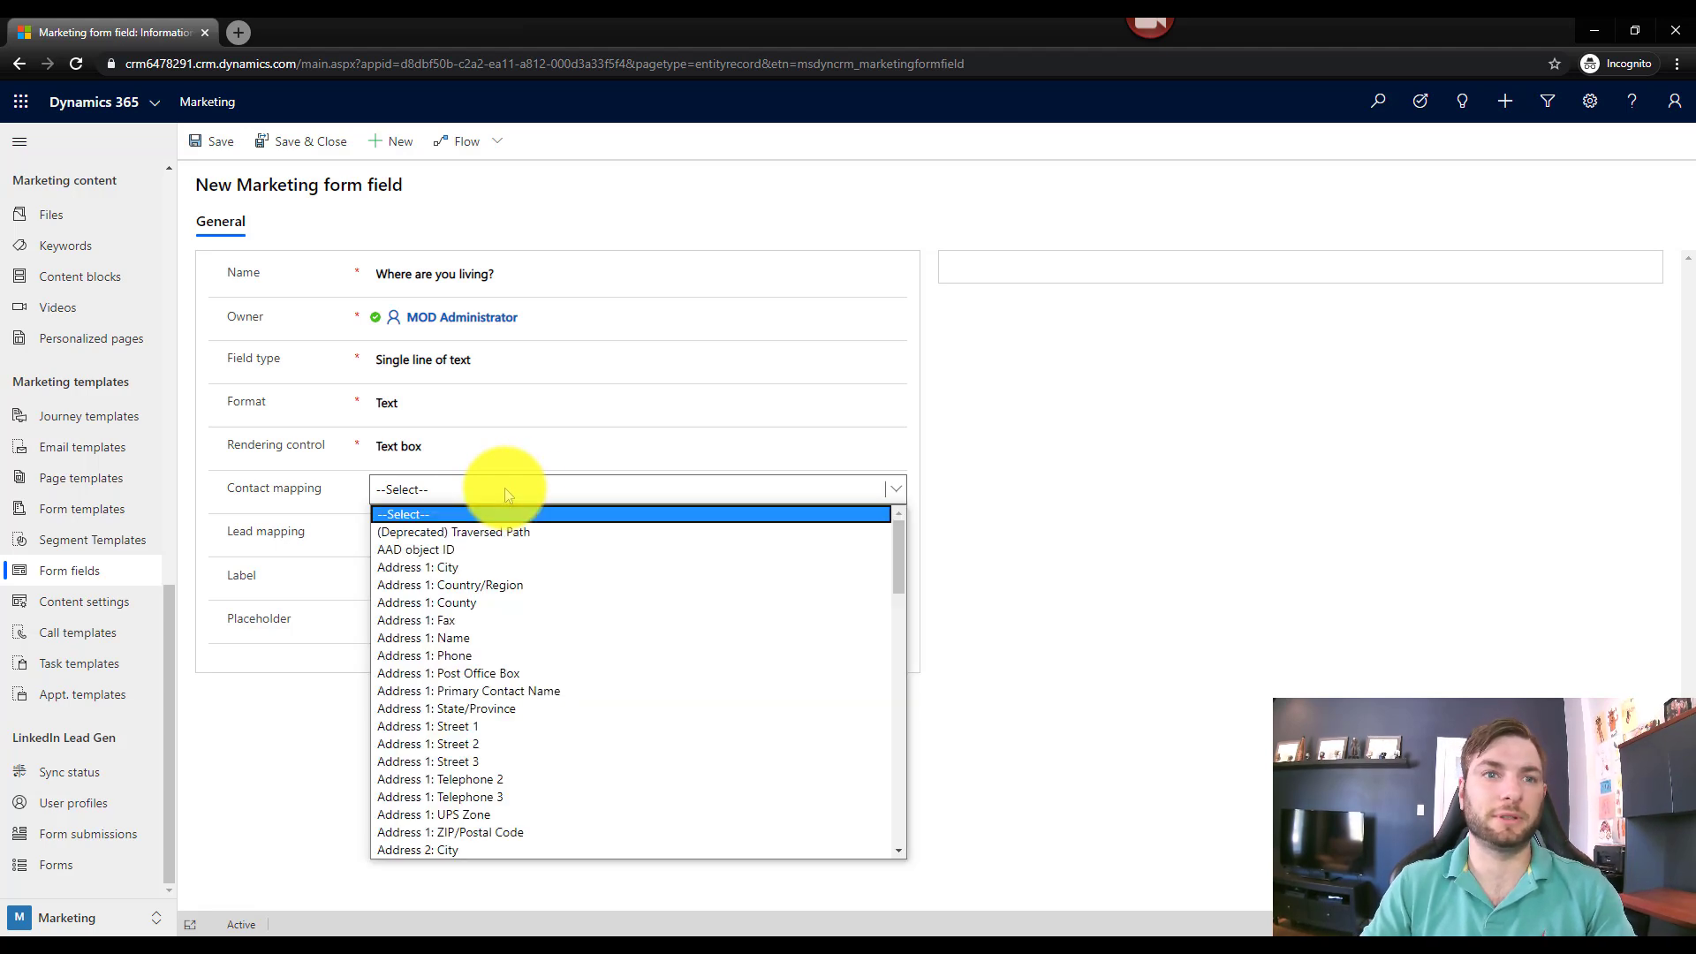
click(447, 569)
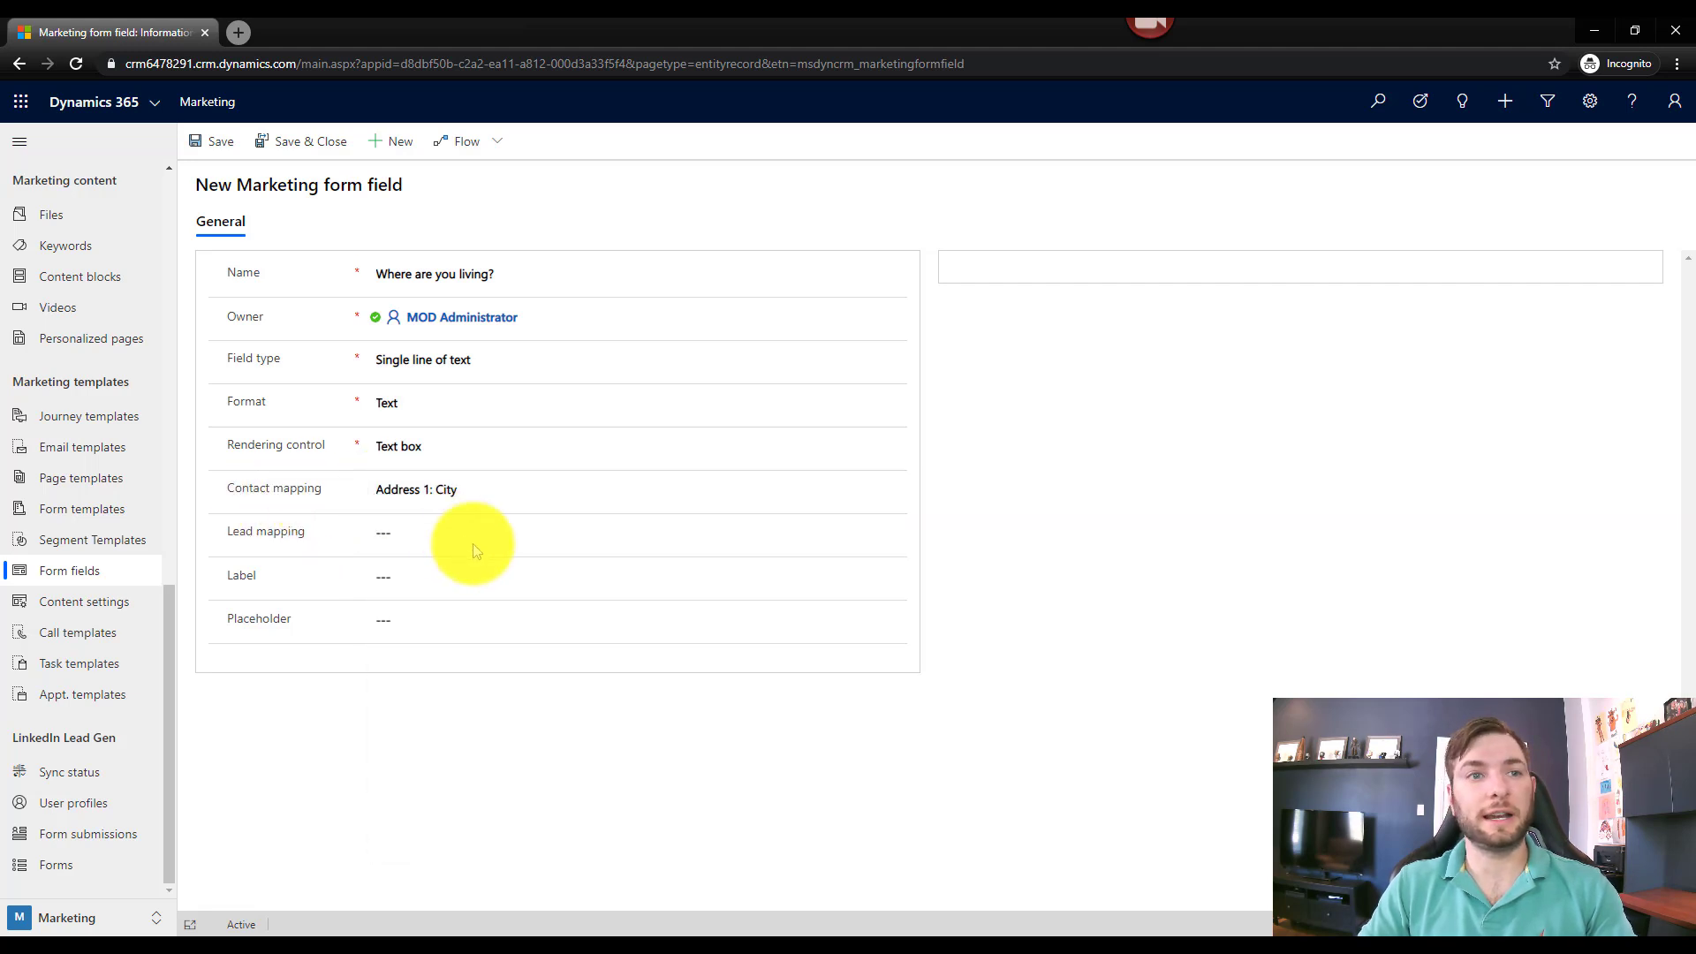
click(410, 532)
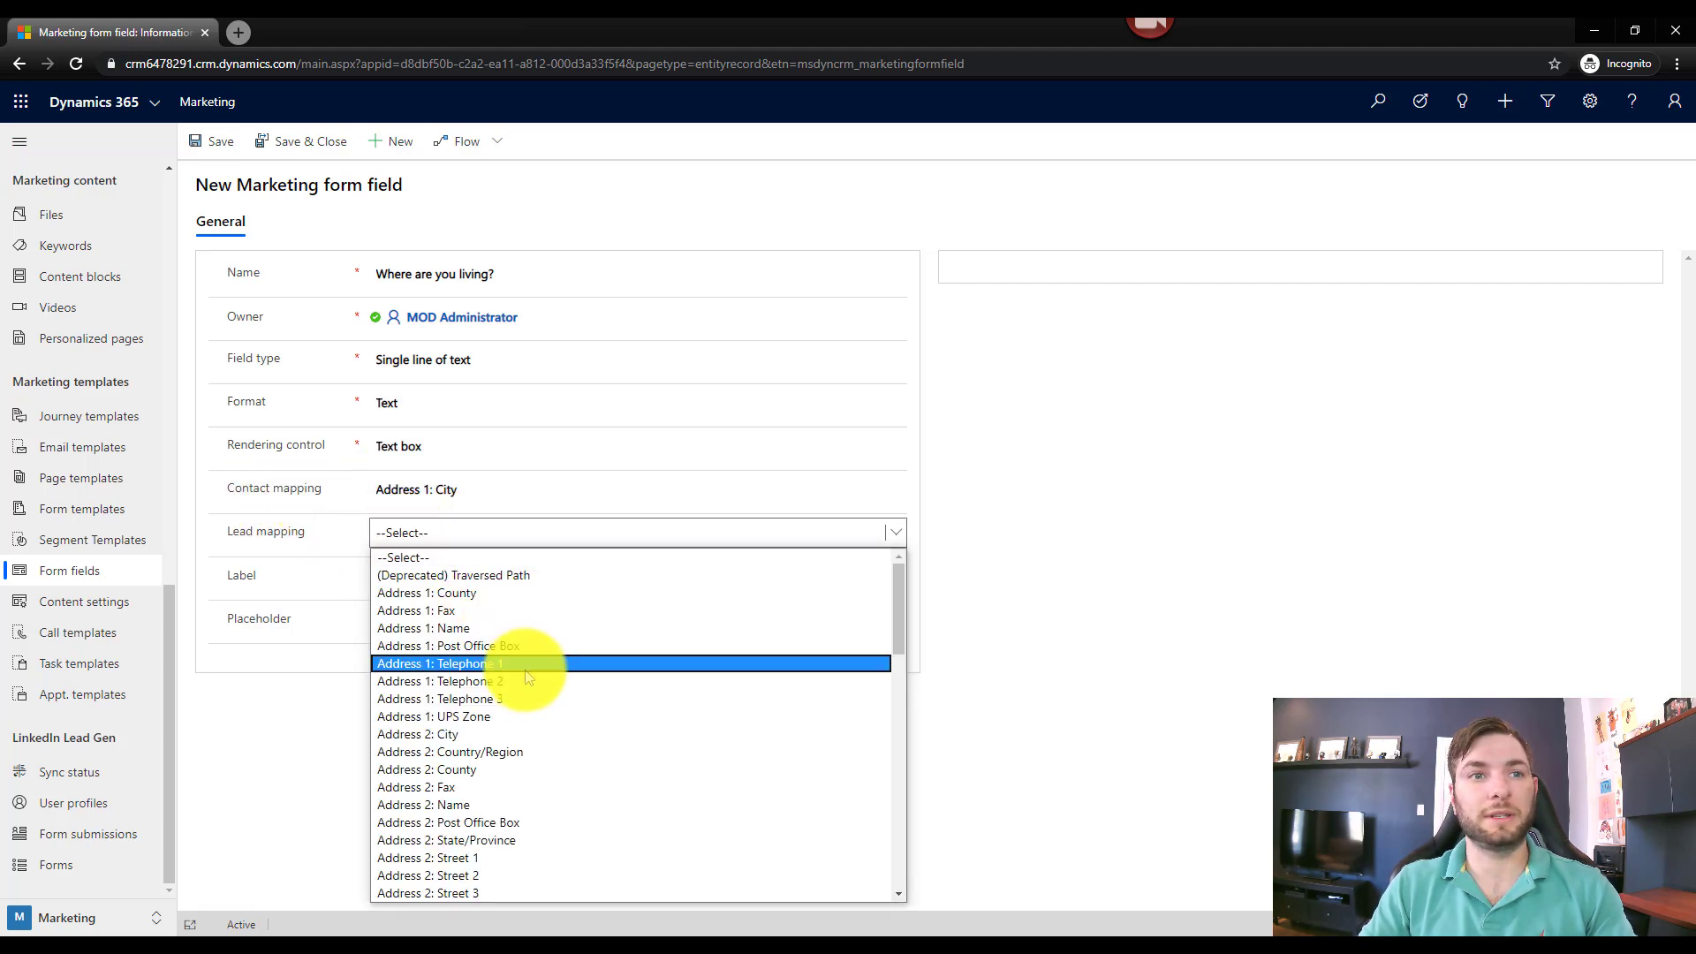
scroll(529, 676, down, 10)
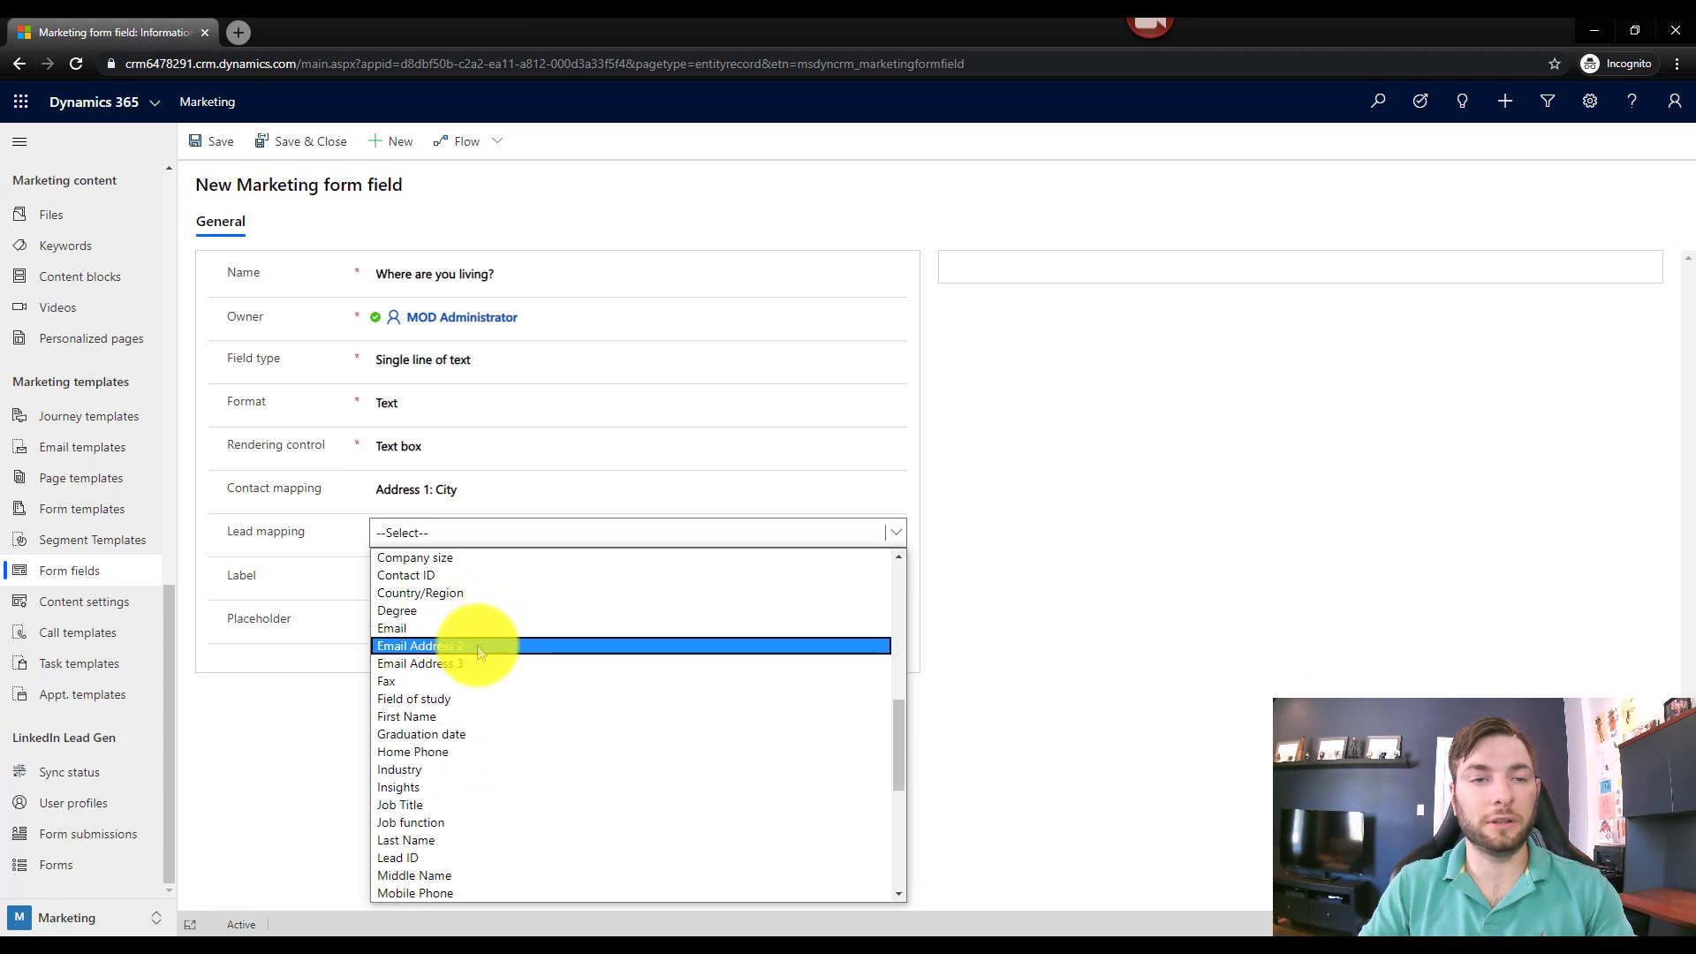
scroll(482, 654, up, 3)
click(490, 682)
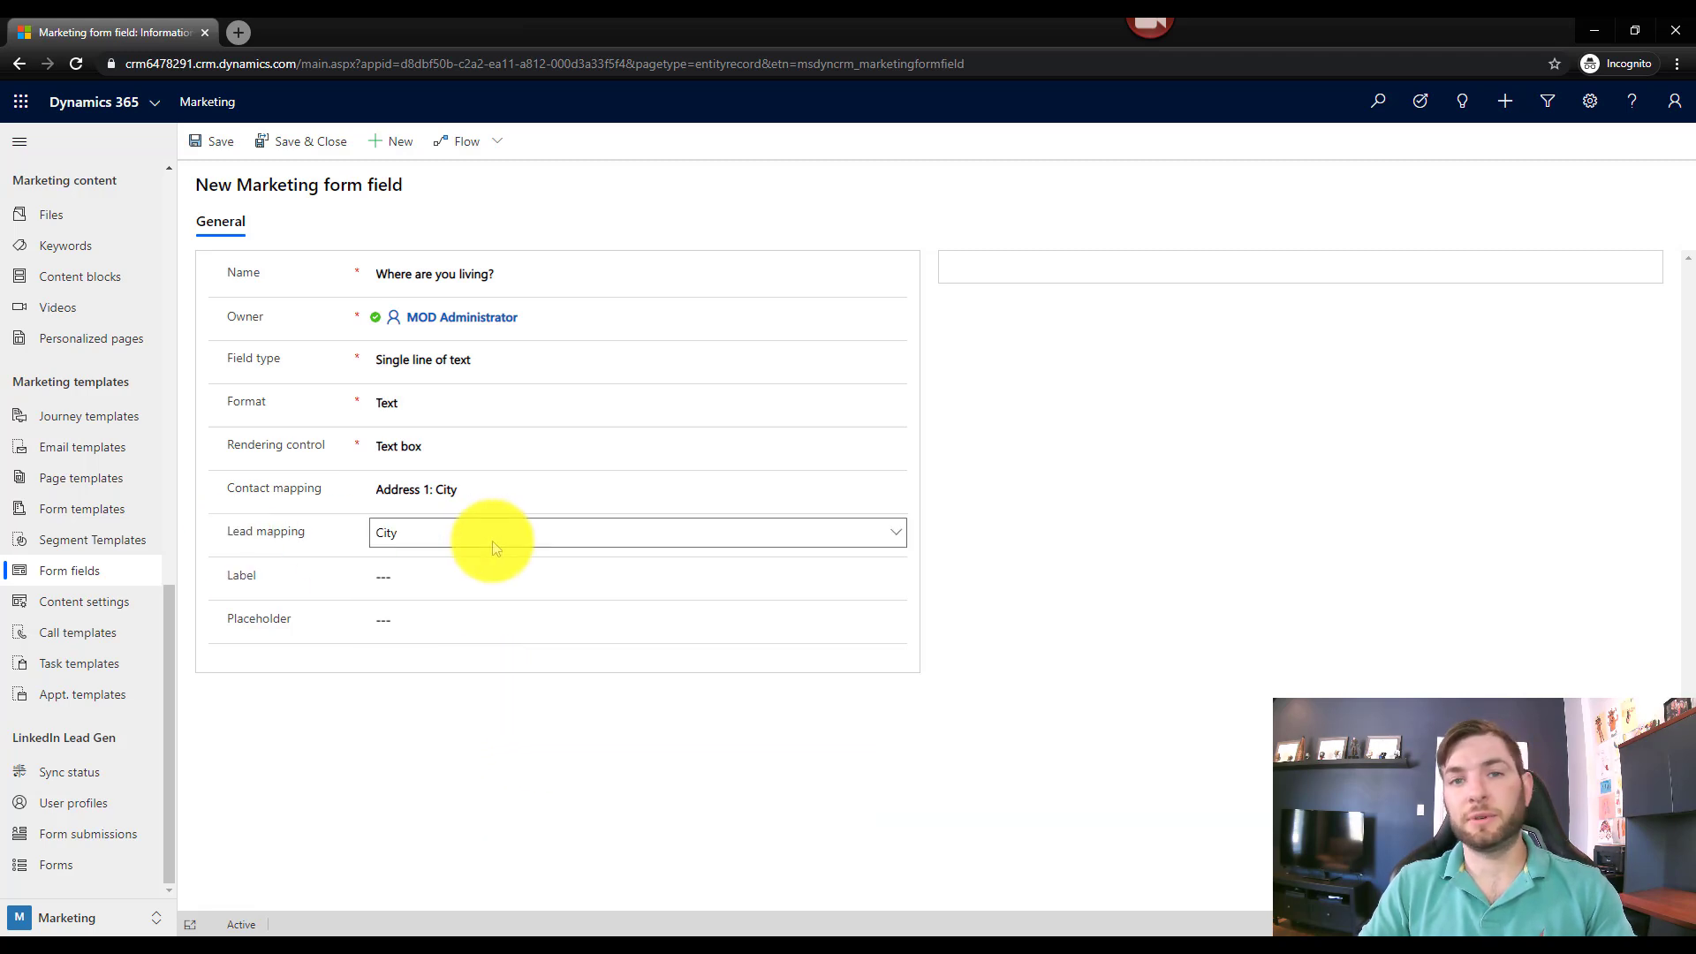
Reuse the field's name, "Where are you living?", as its label
click(443, 580)
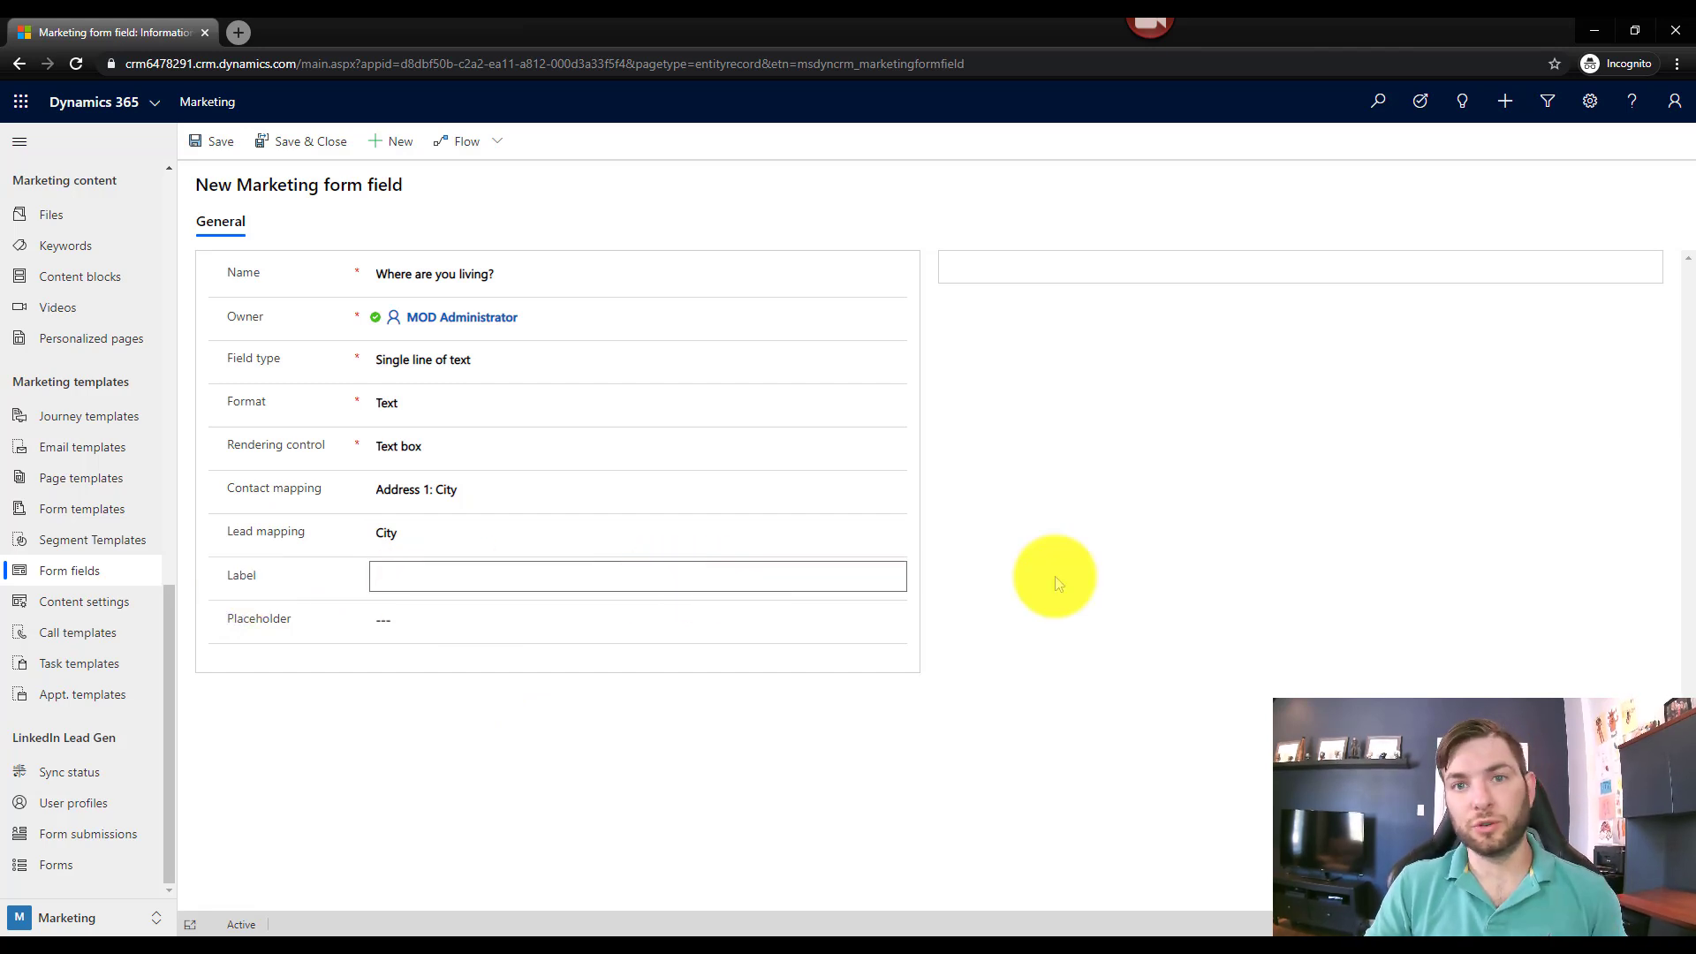
click(415, 274)
key(ctrl+c)
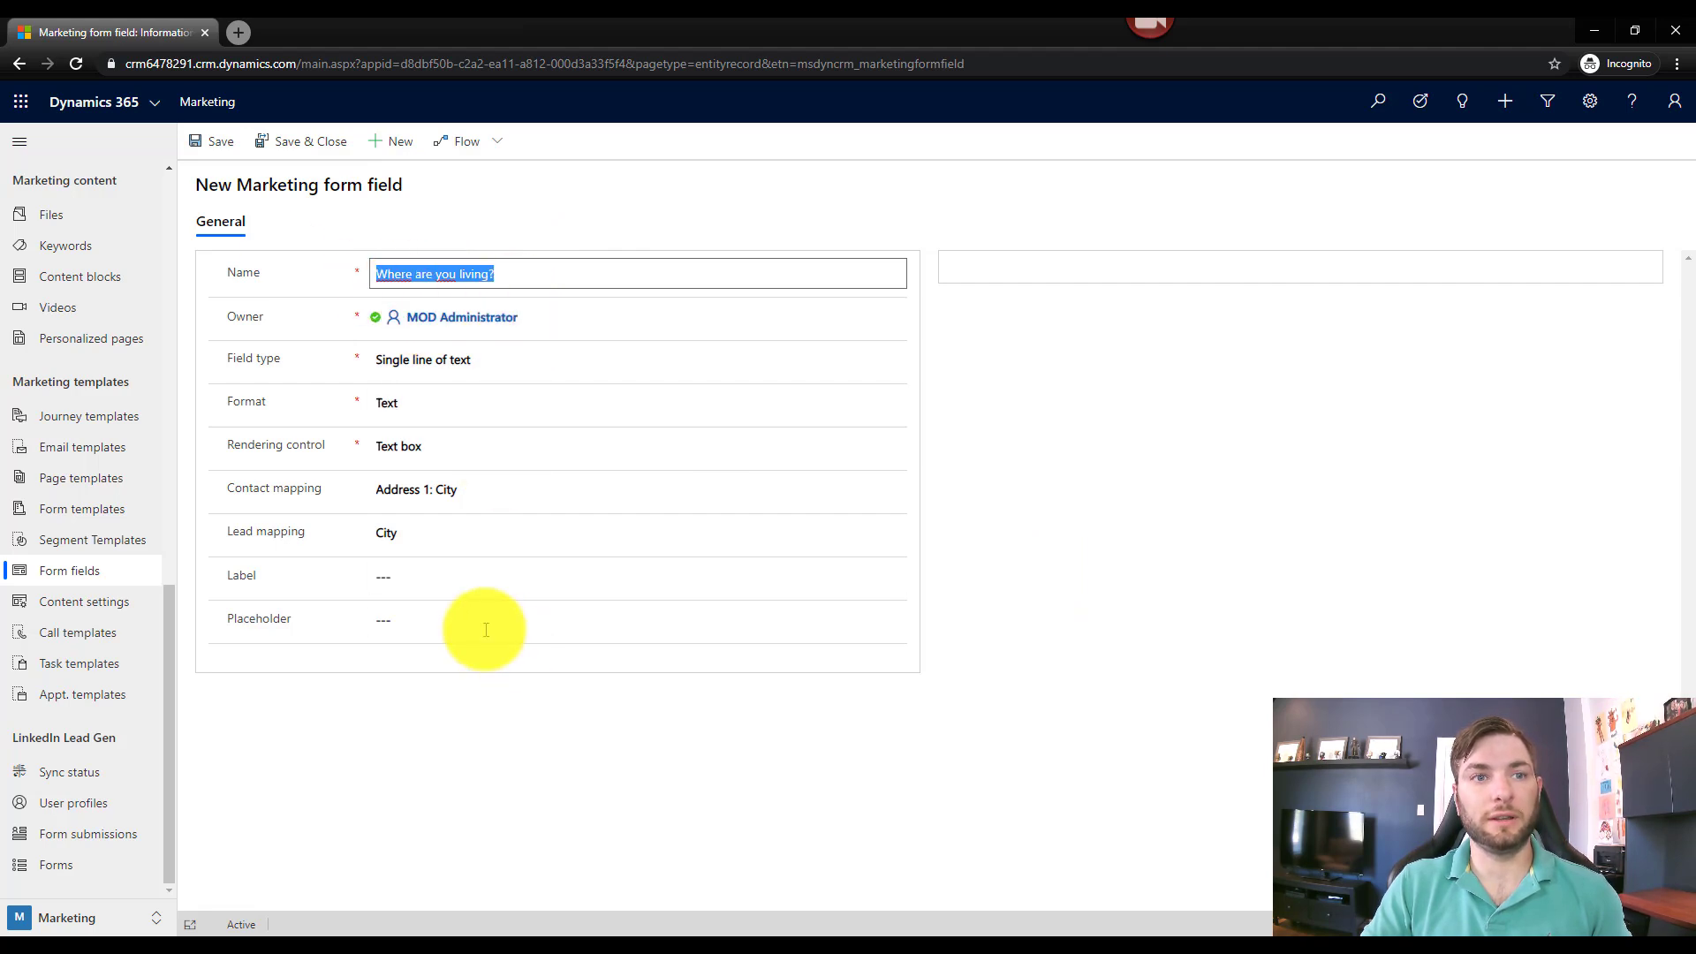
click(473, 579)
key(ctrl+v)
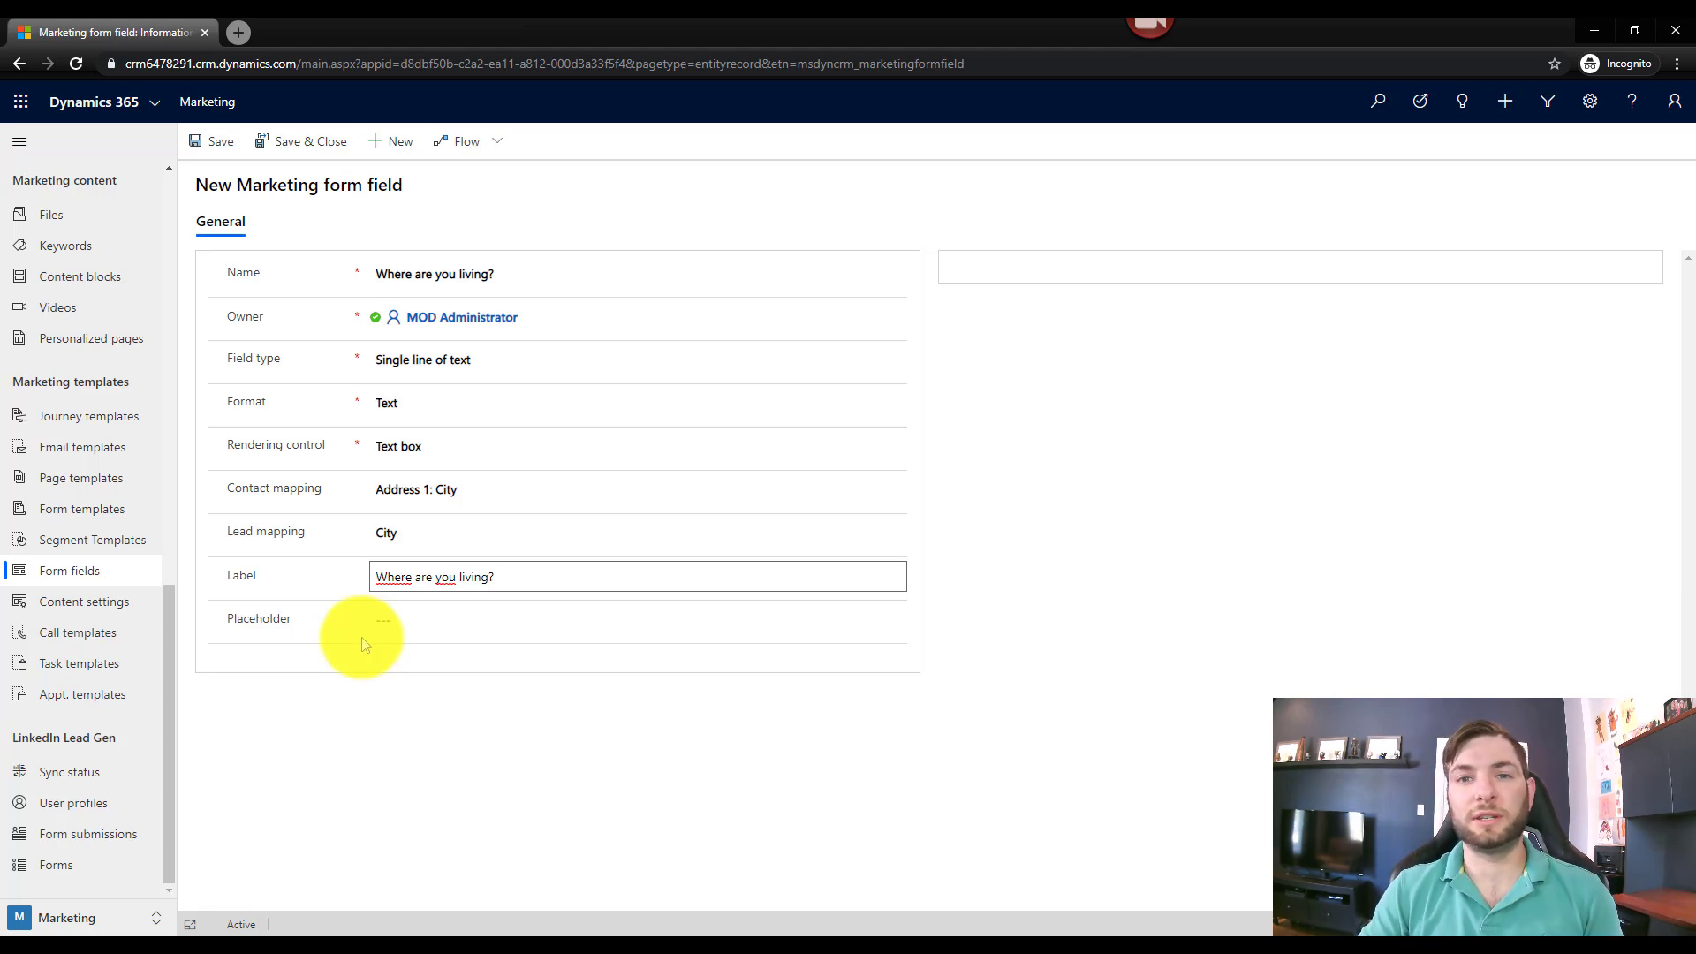
Set the placeholder to "Tell us where you are living" and save the form field
click(599, 638)
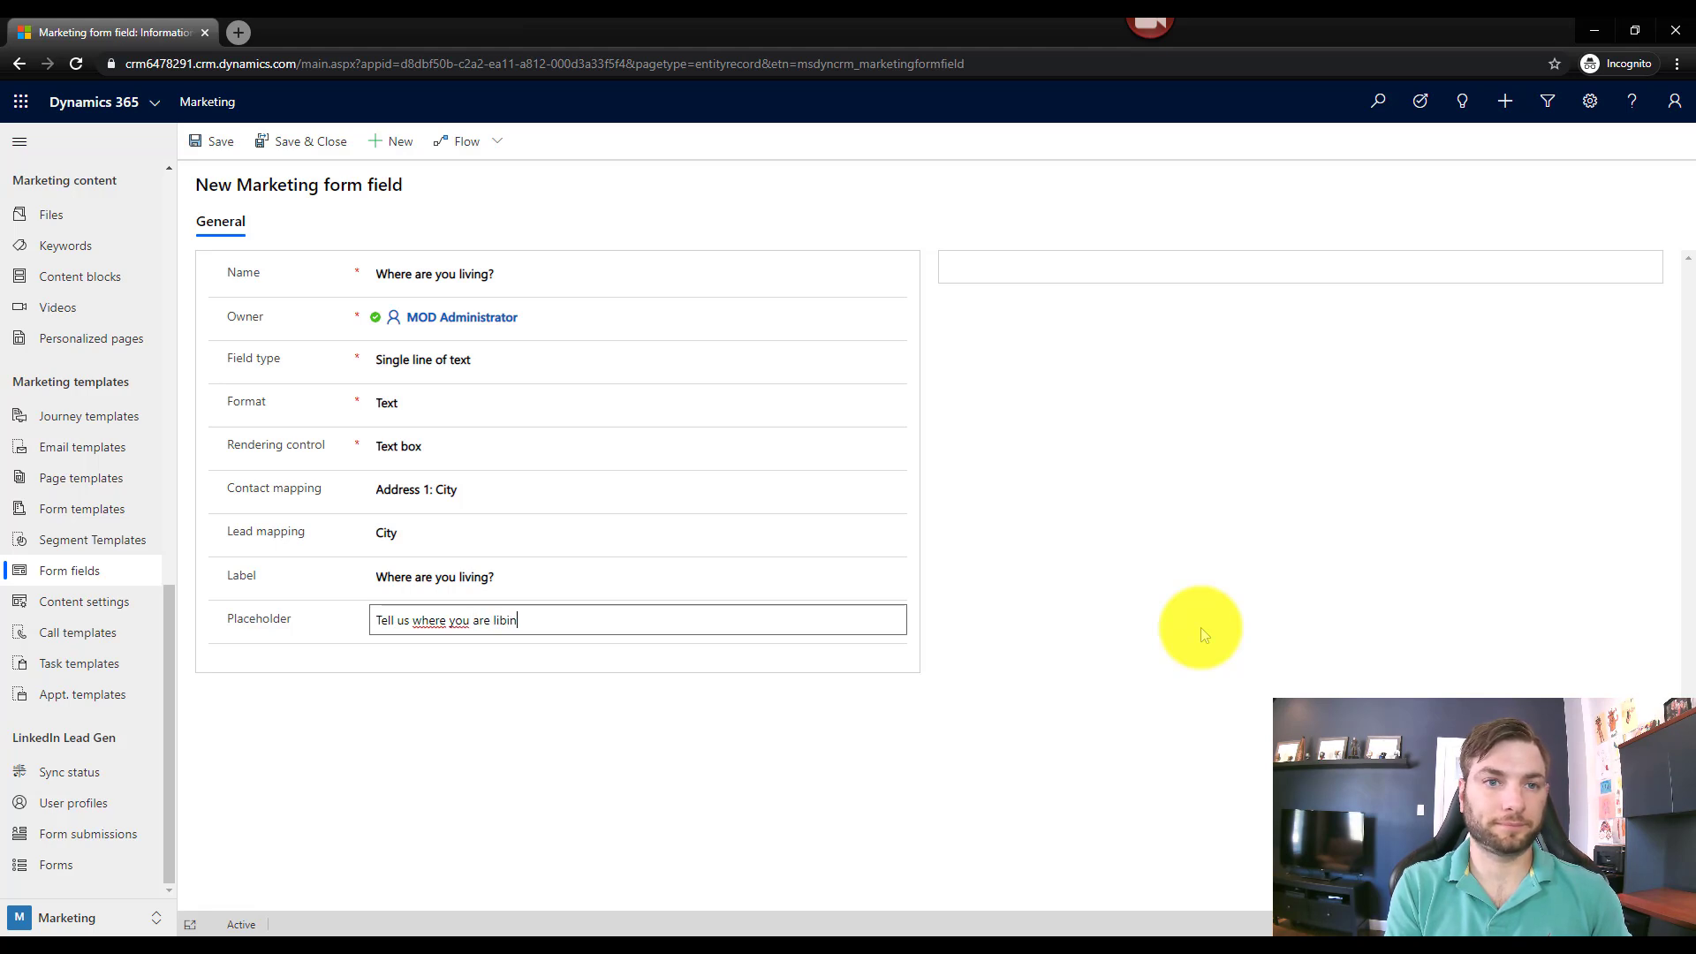
text(Tell us where you are living)
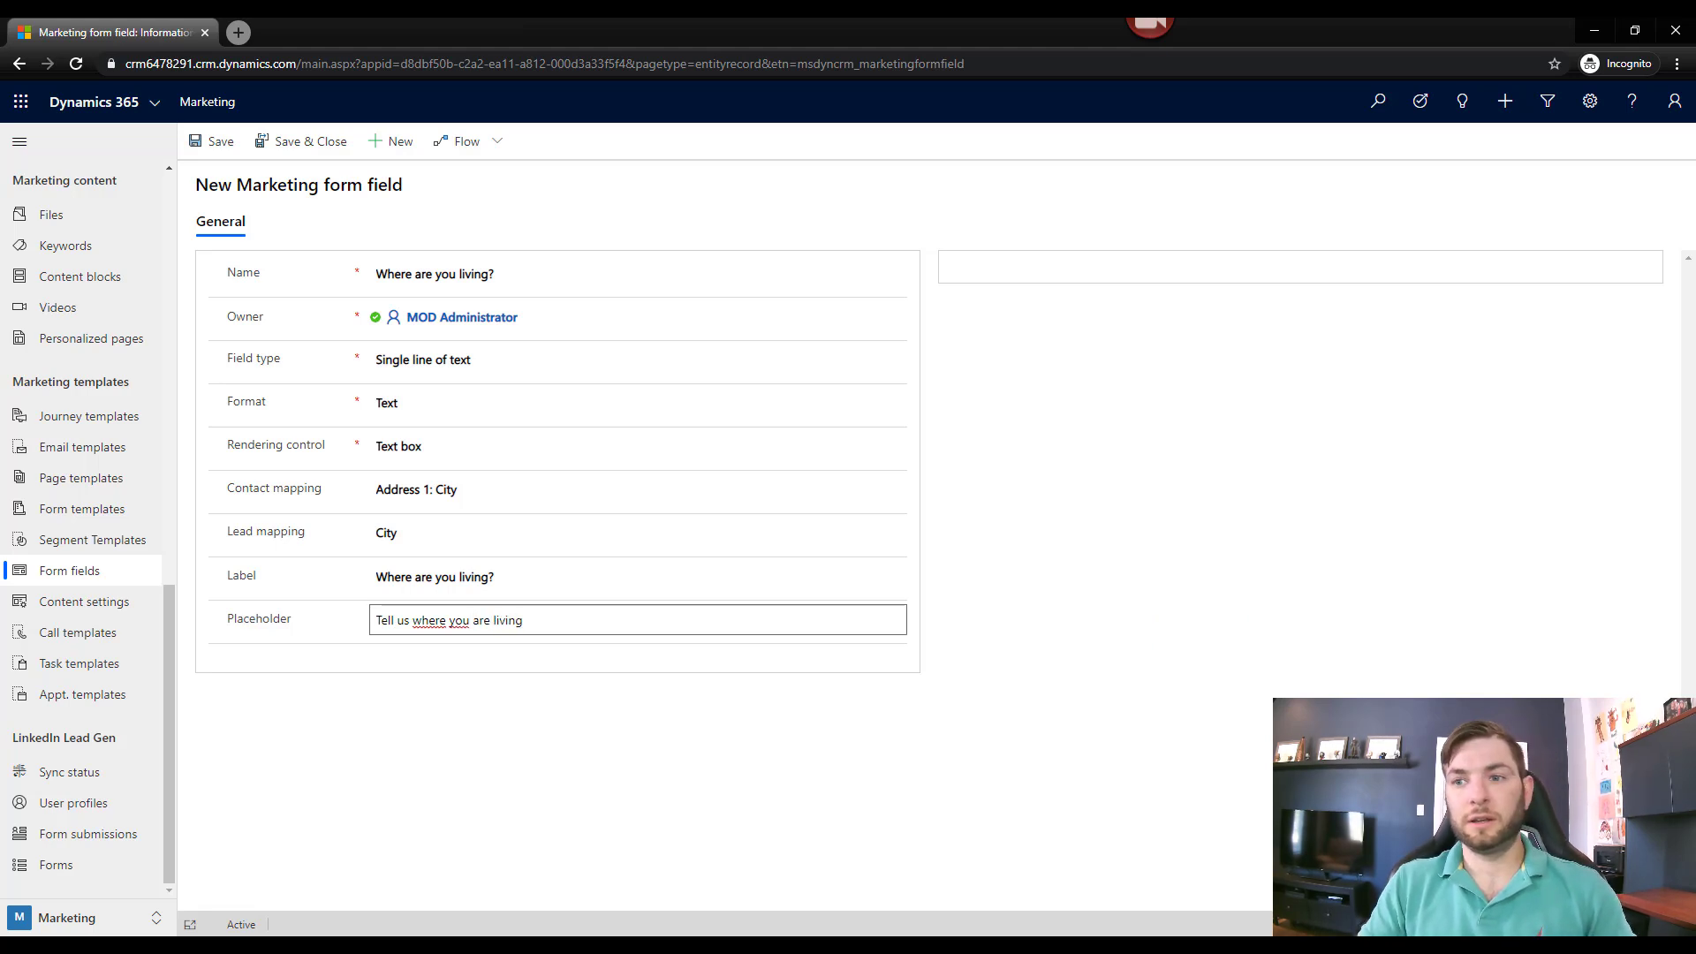
key(ctrl+s)
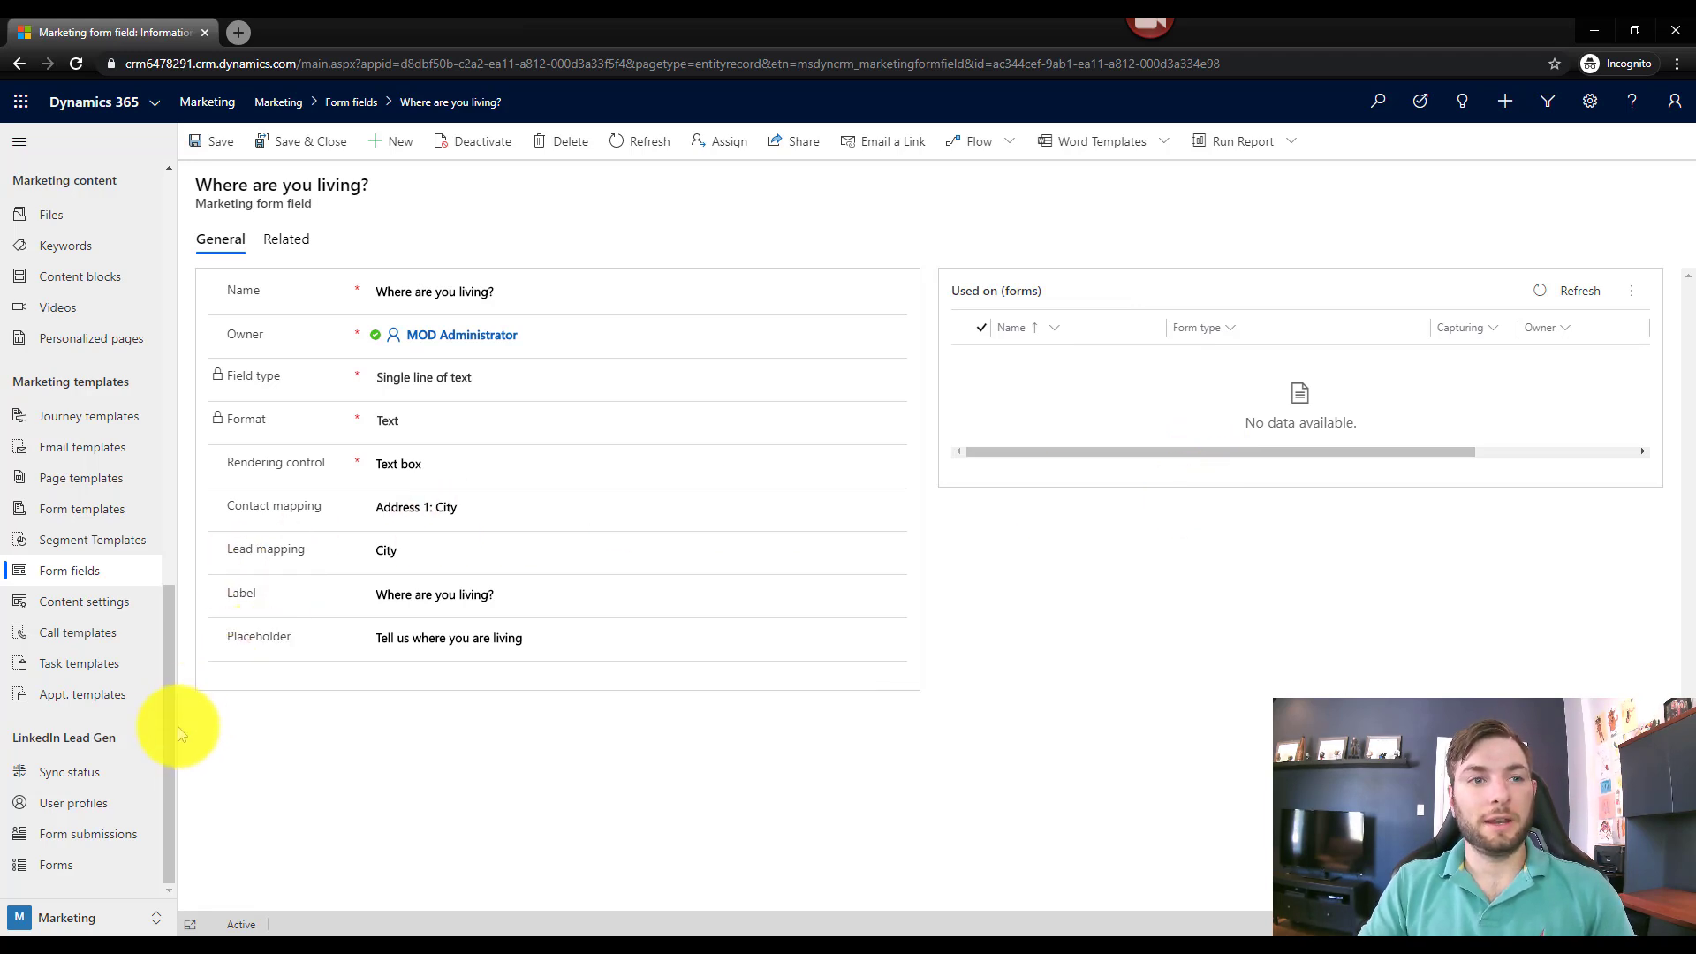
Go to the marketing forms list and start a new marketing form
drag(167, 733, 182, 501)
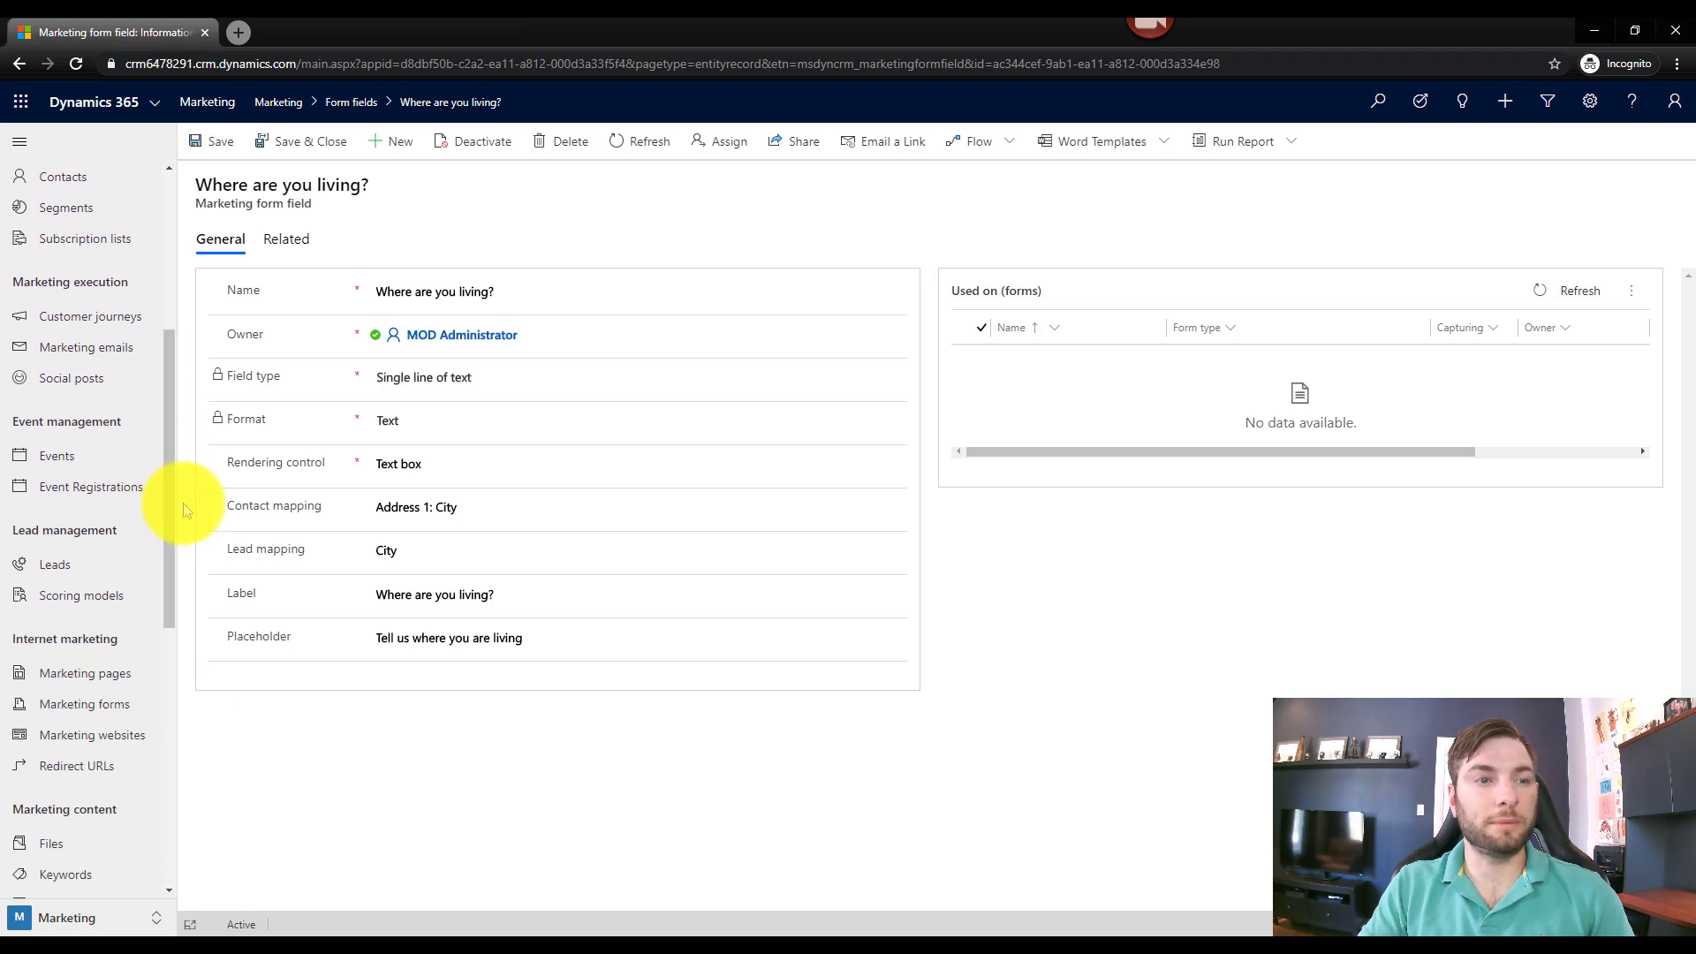
click(84, 704)
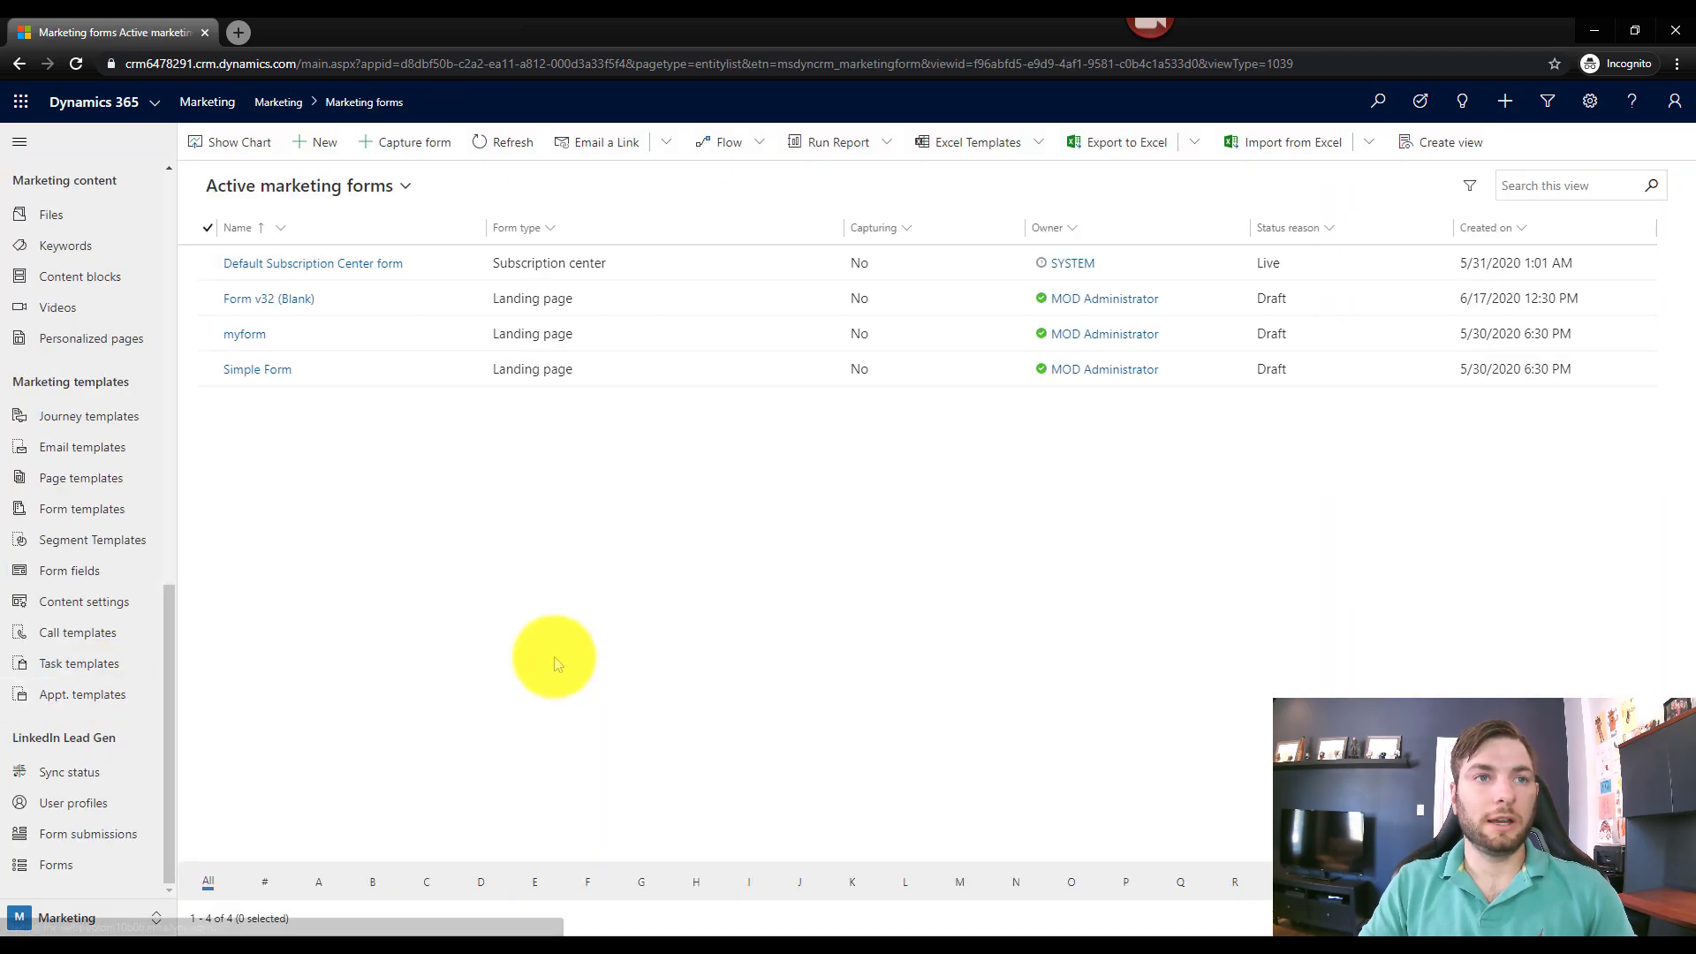
click(326, 142)
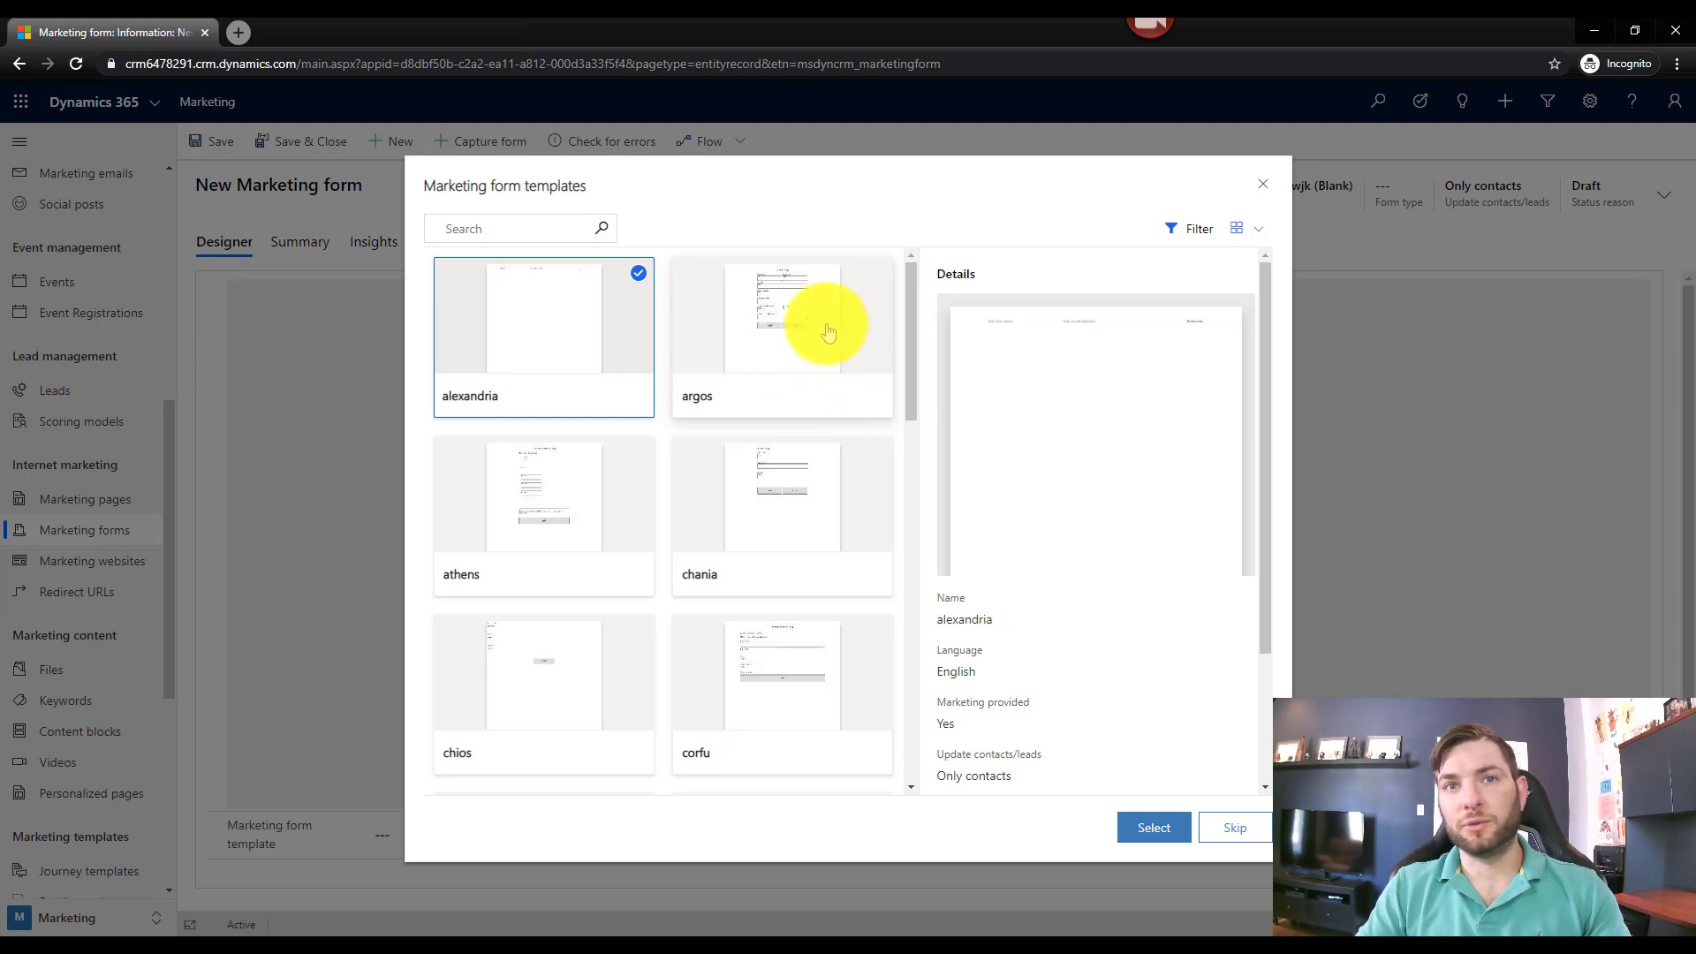
Preview the argos template at full size and browse the three templates that follow it
click(806, 358)
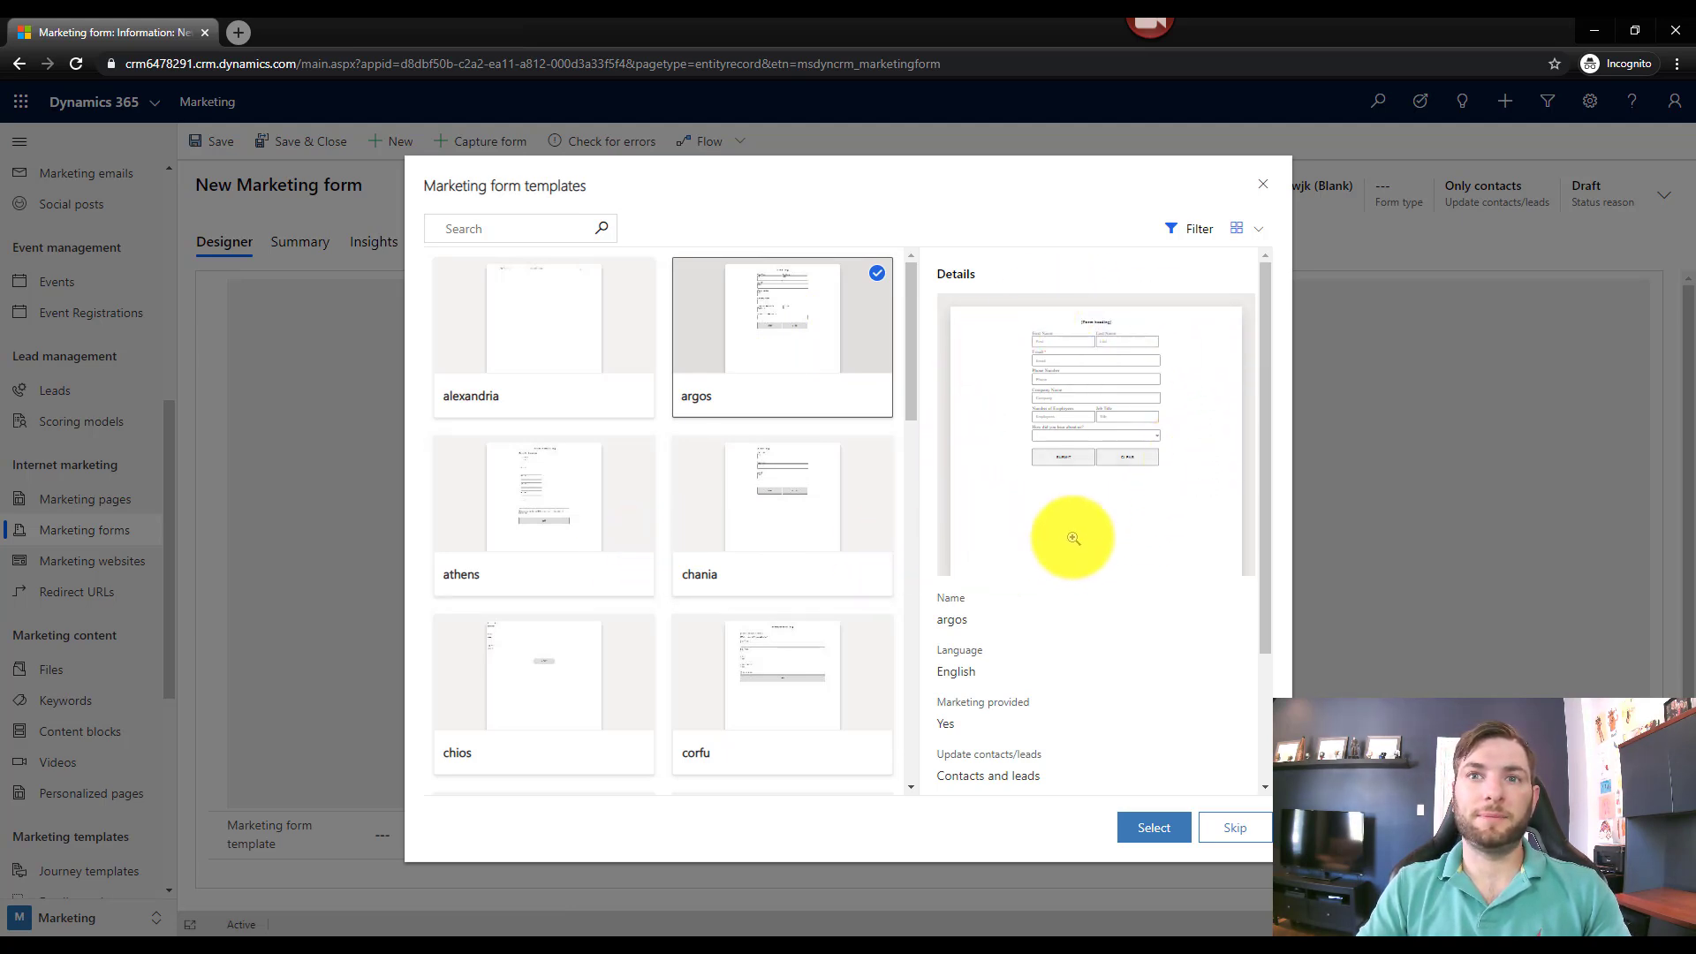
click(1145, 418)
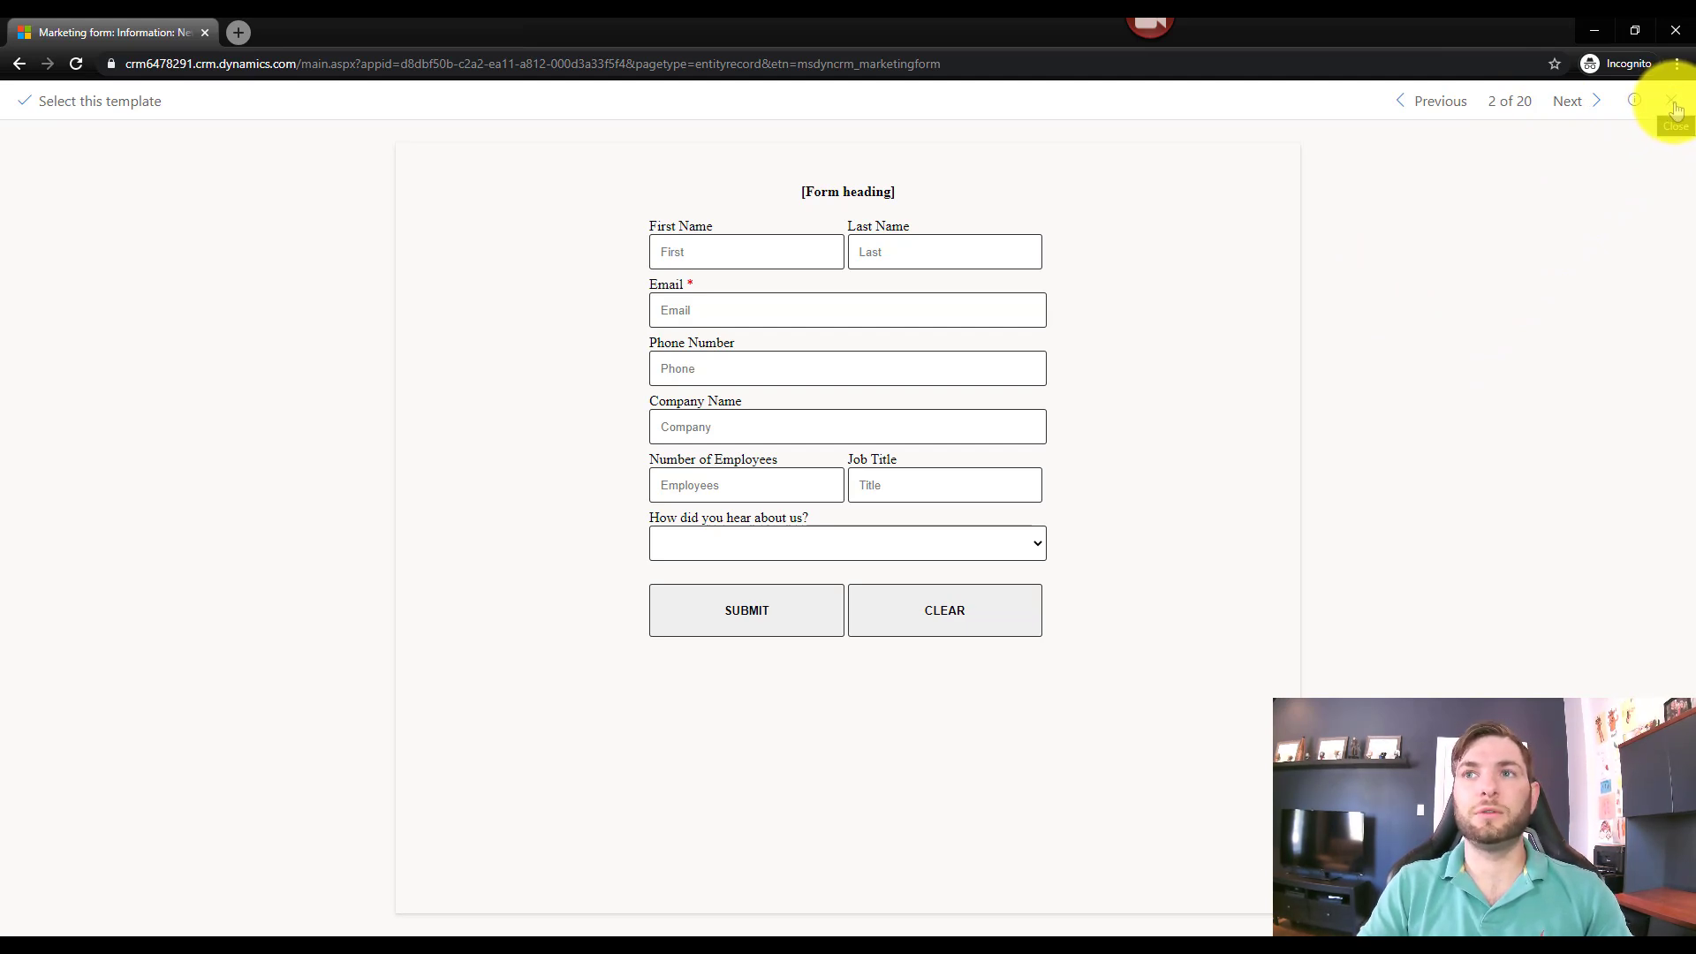
click(1594, 105)
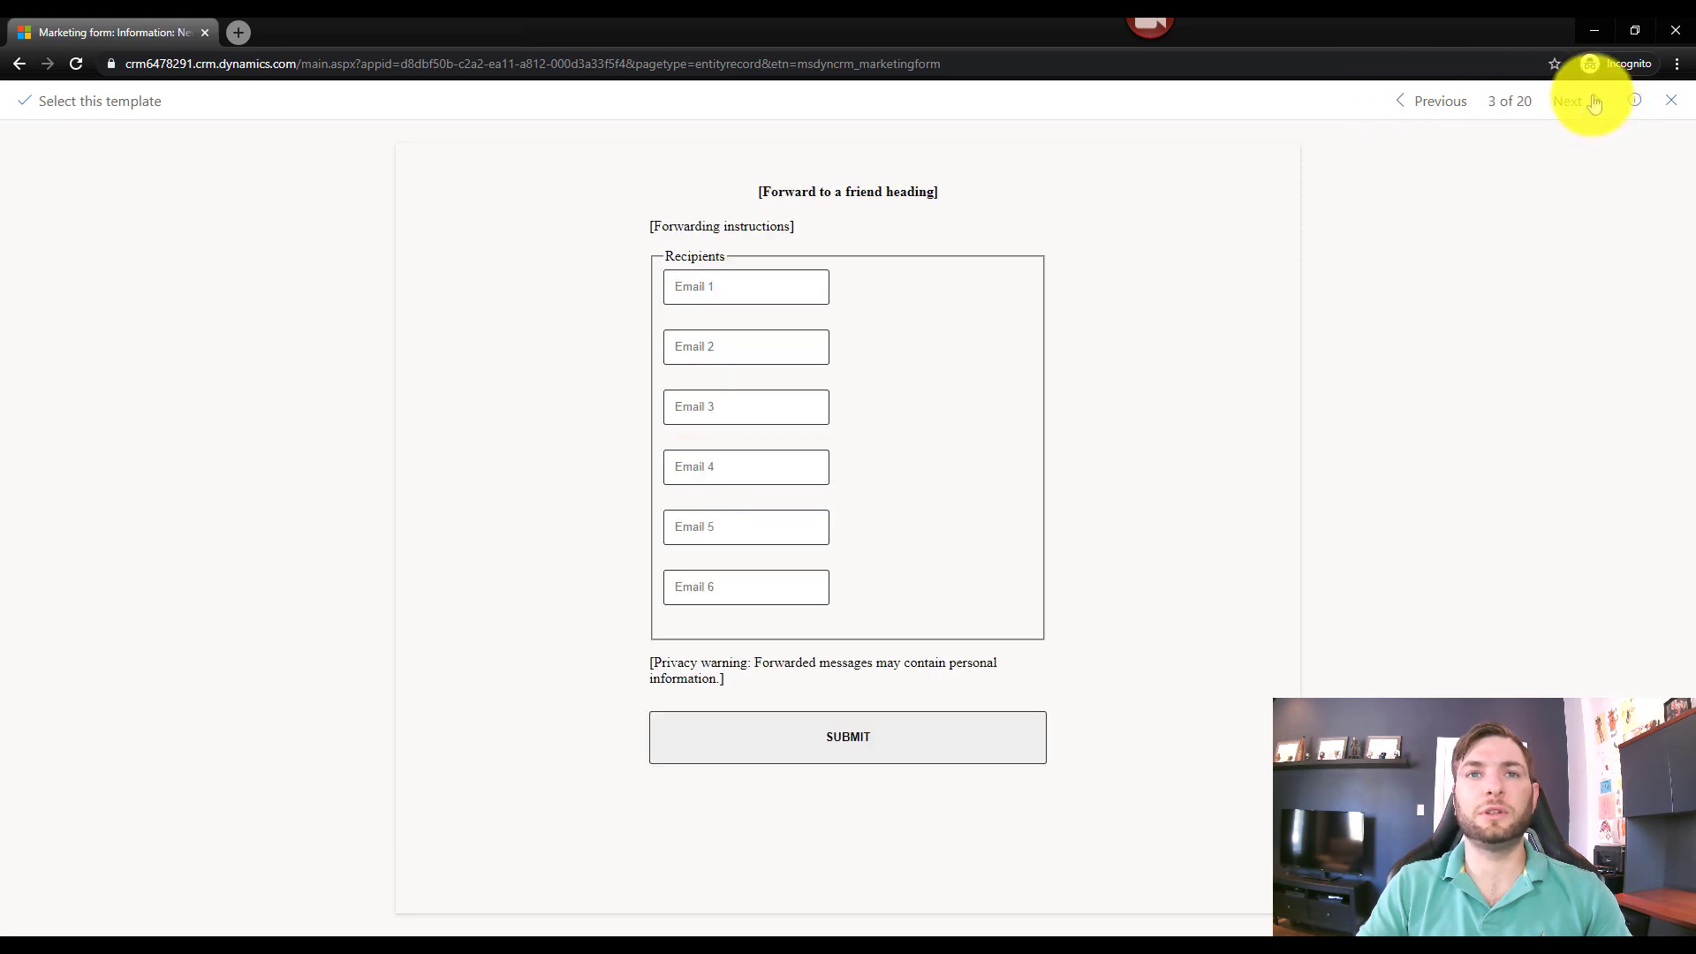
click(1595, 104)
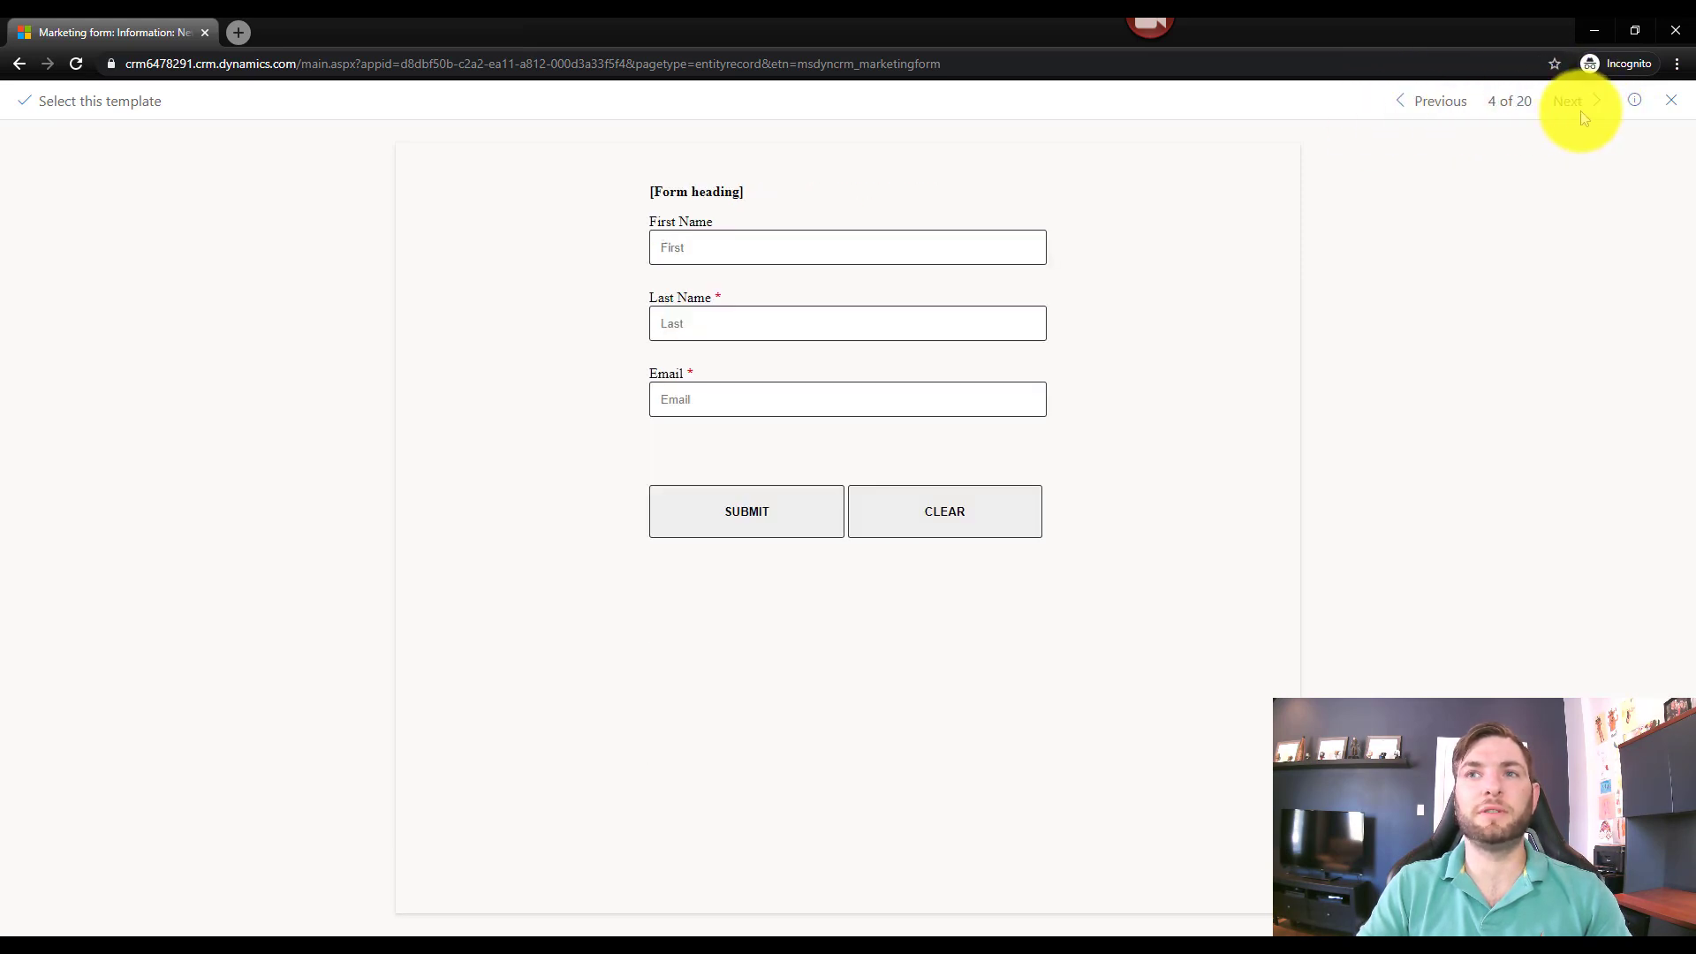
click(1587, 103)
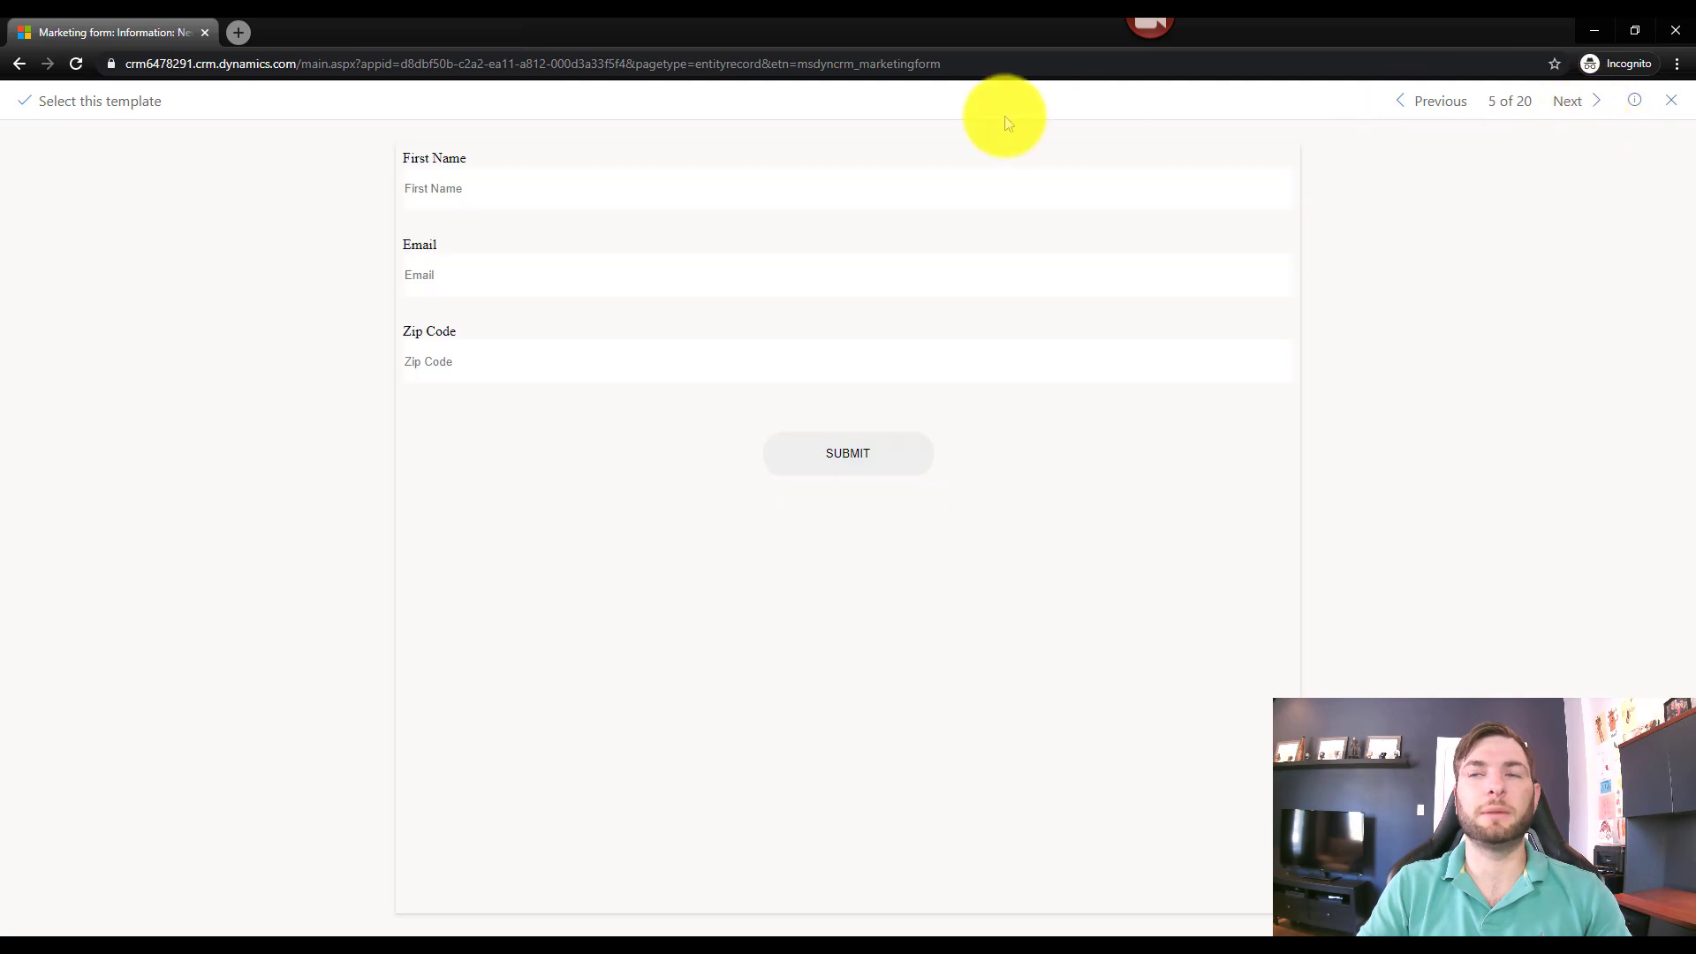
click(1666, 101)
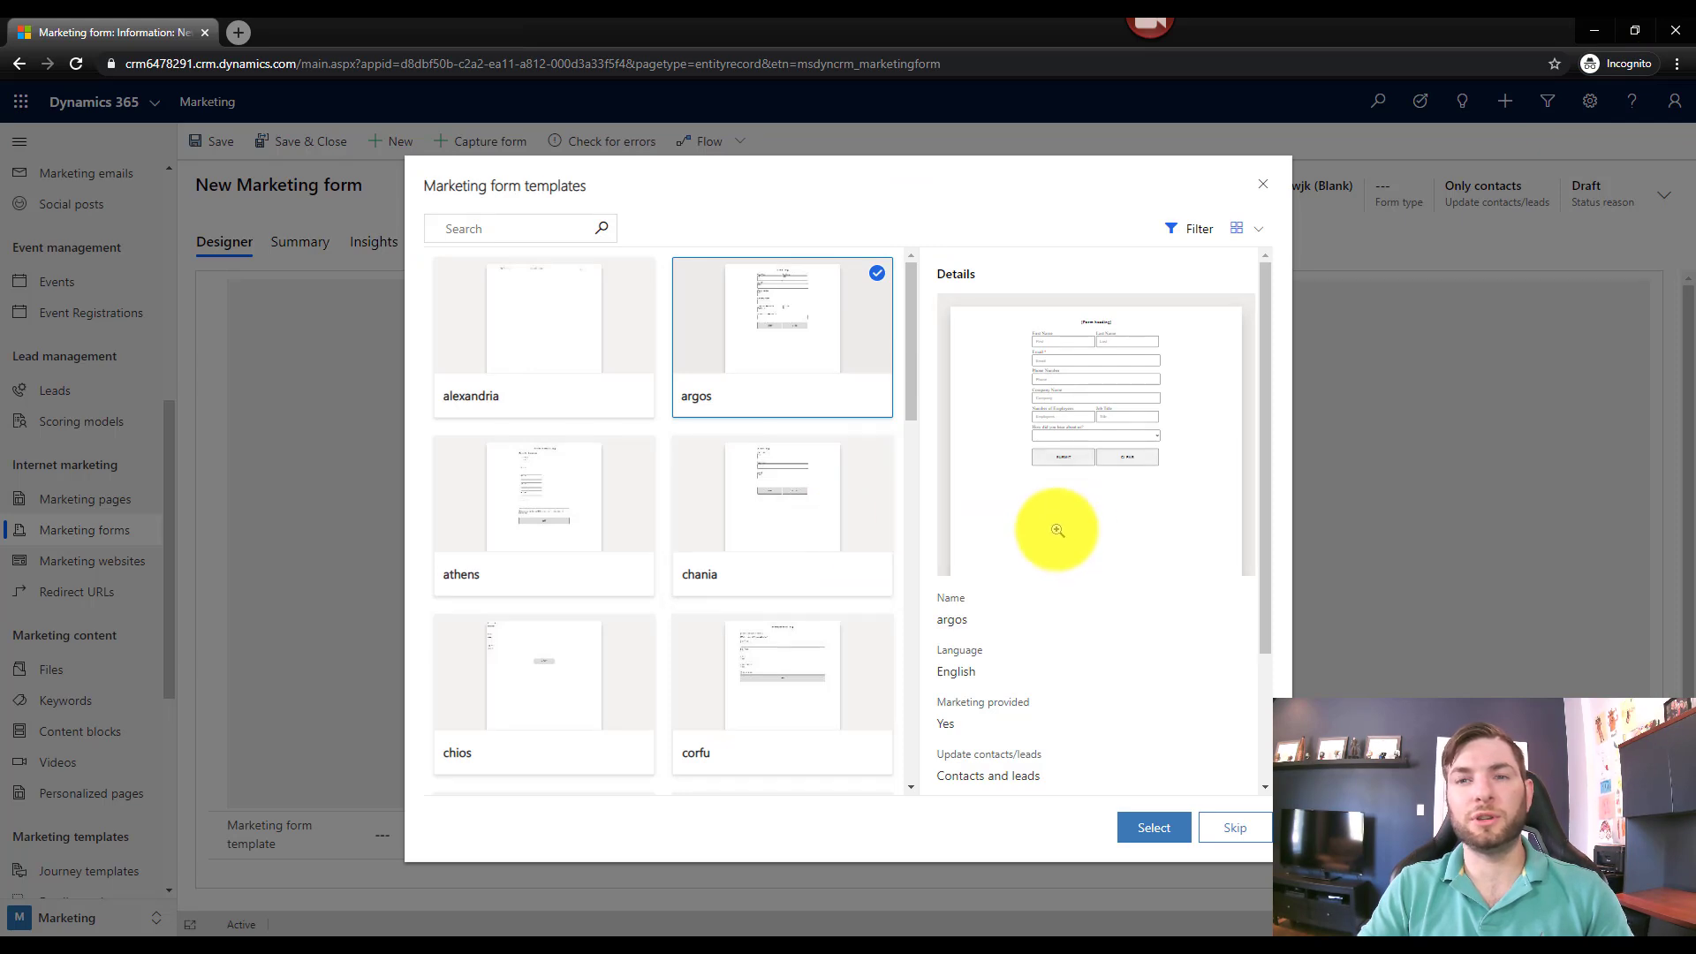
Review the template gallery, checking the details of the argos, "sign in to the application" and "subscription form" templates
scroll(1184, 516, down, 3)
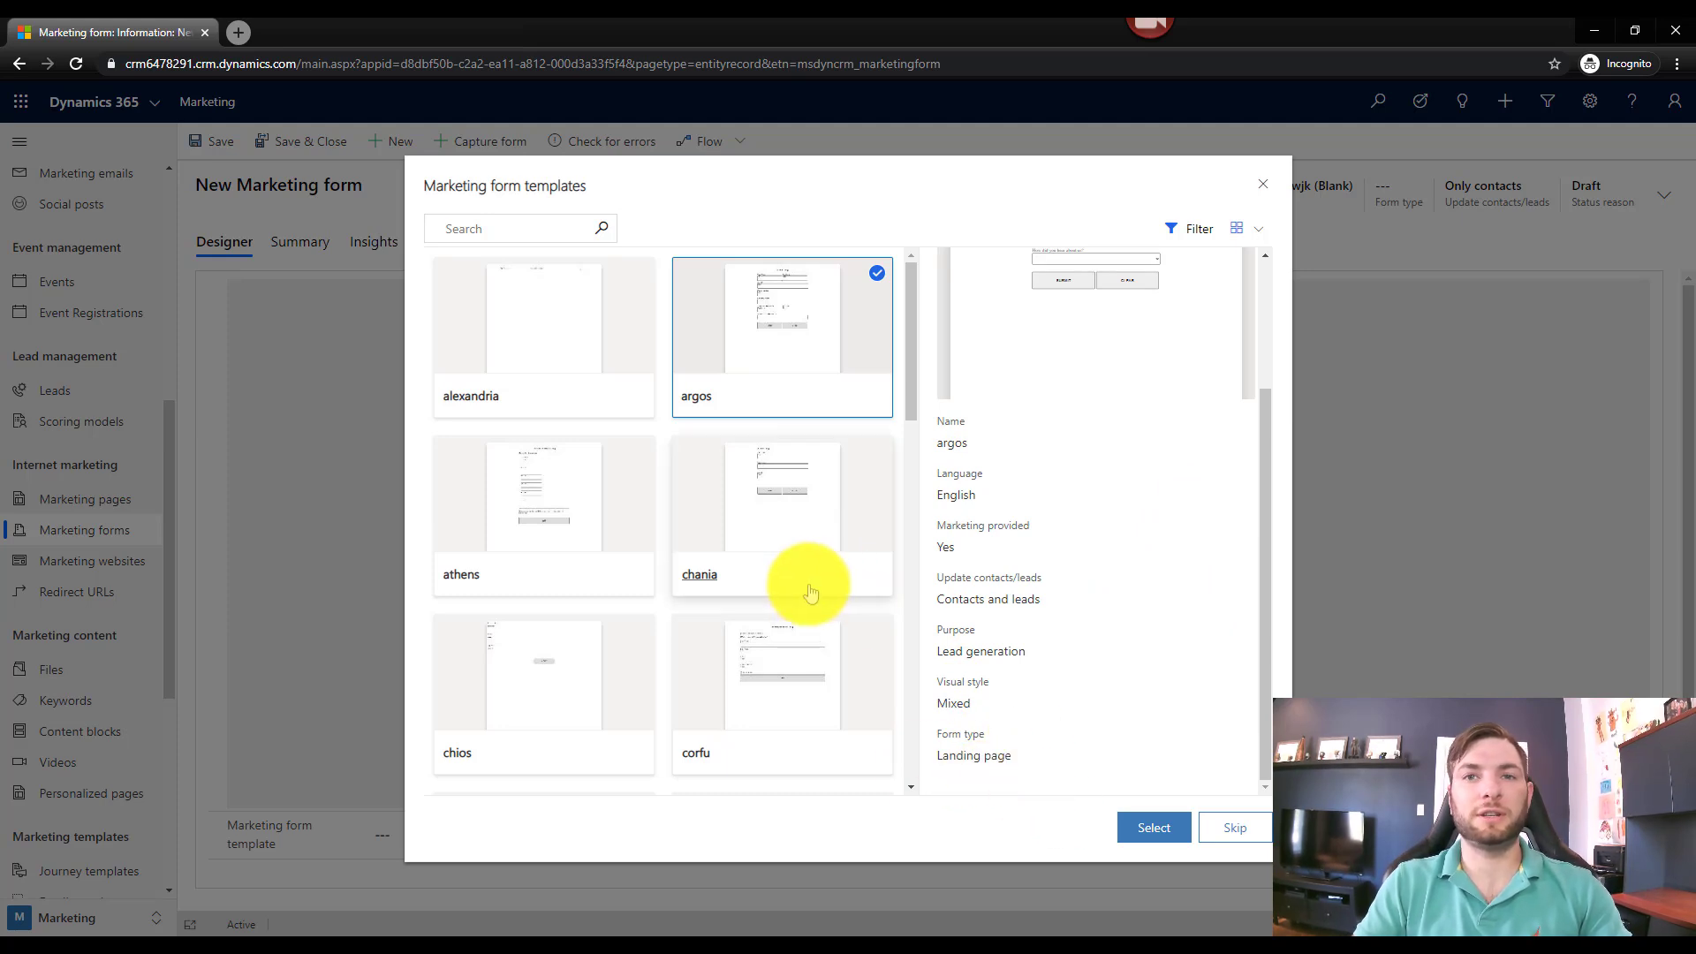
scroll(799, 570, down, 6)
scroll(788, 539, down, 2)
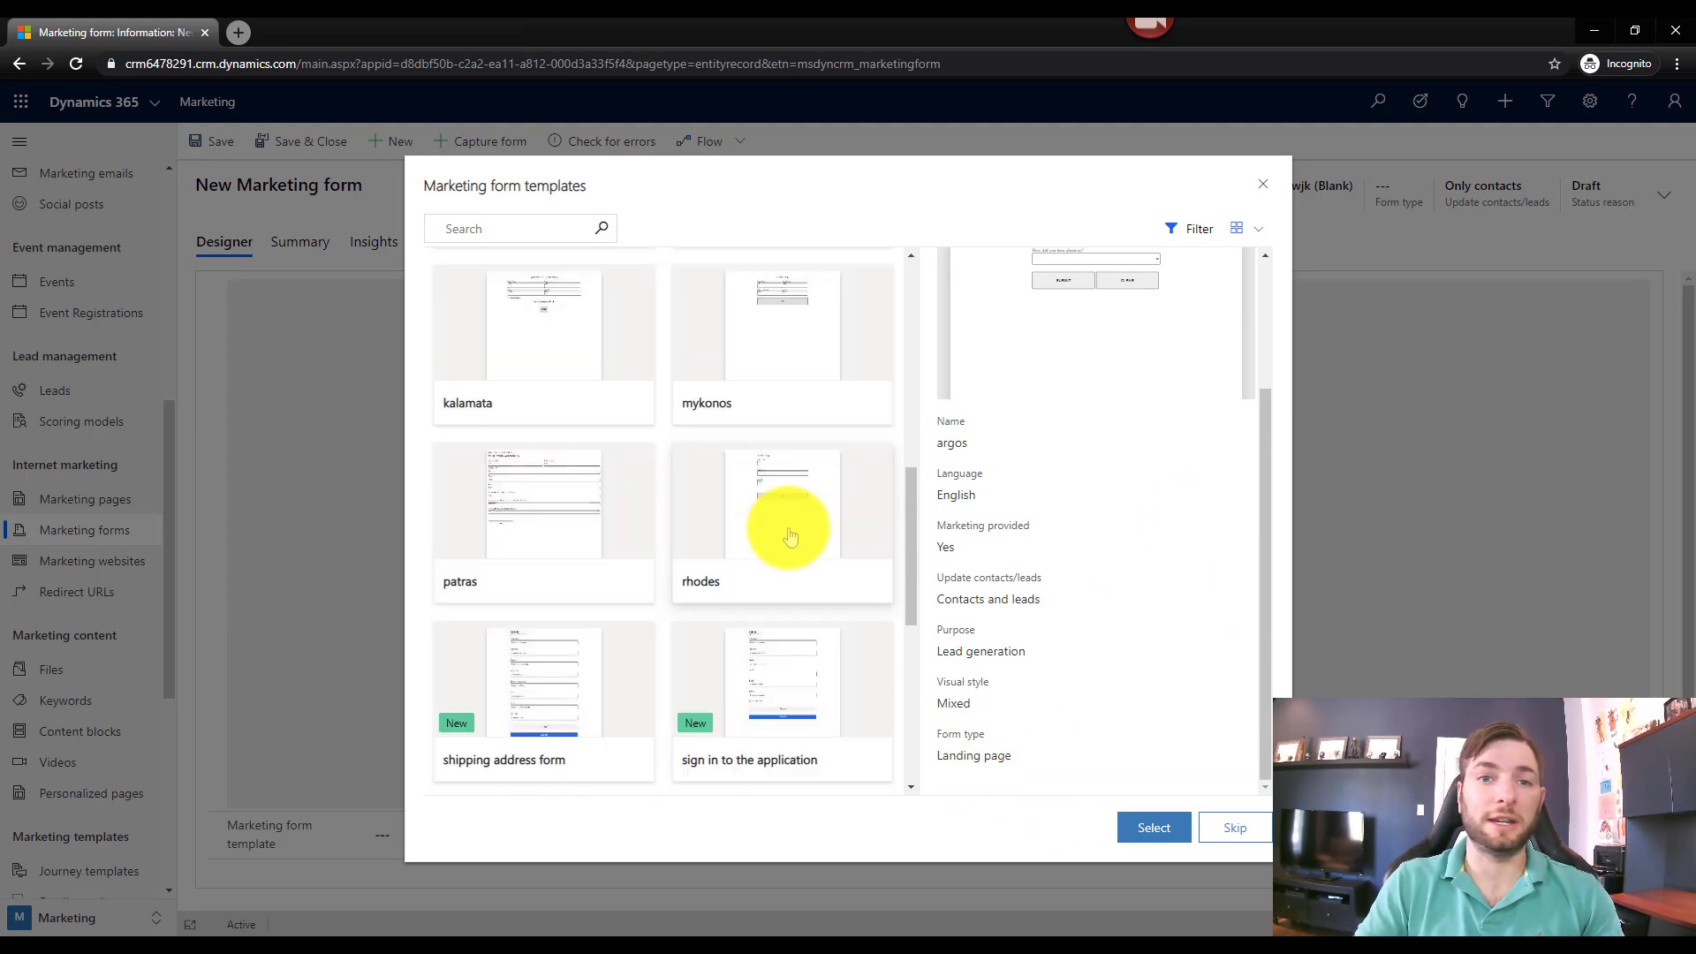
scroll(760, 609, down, 1)
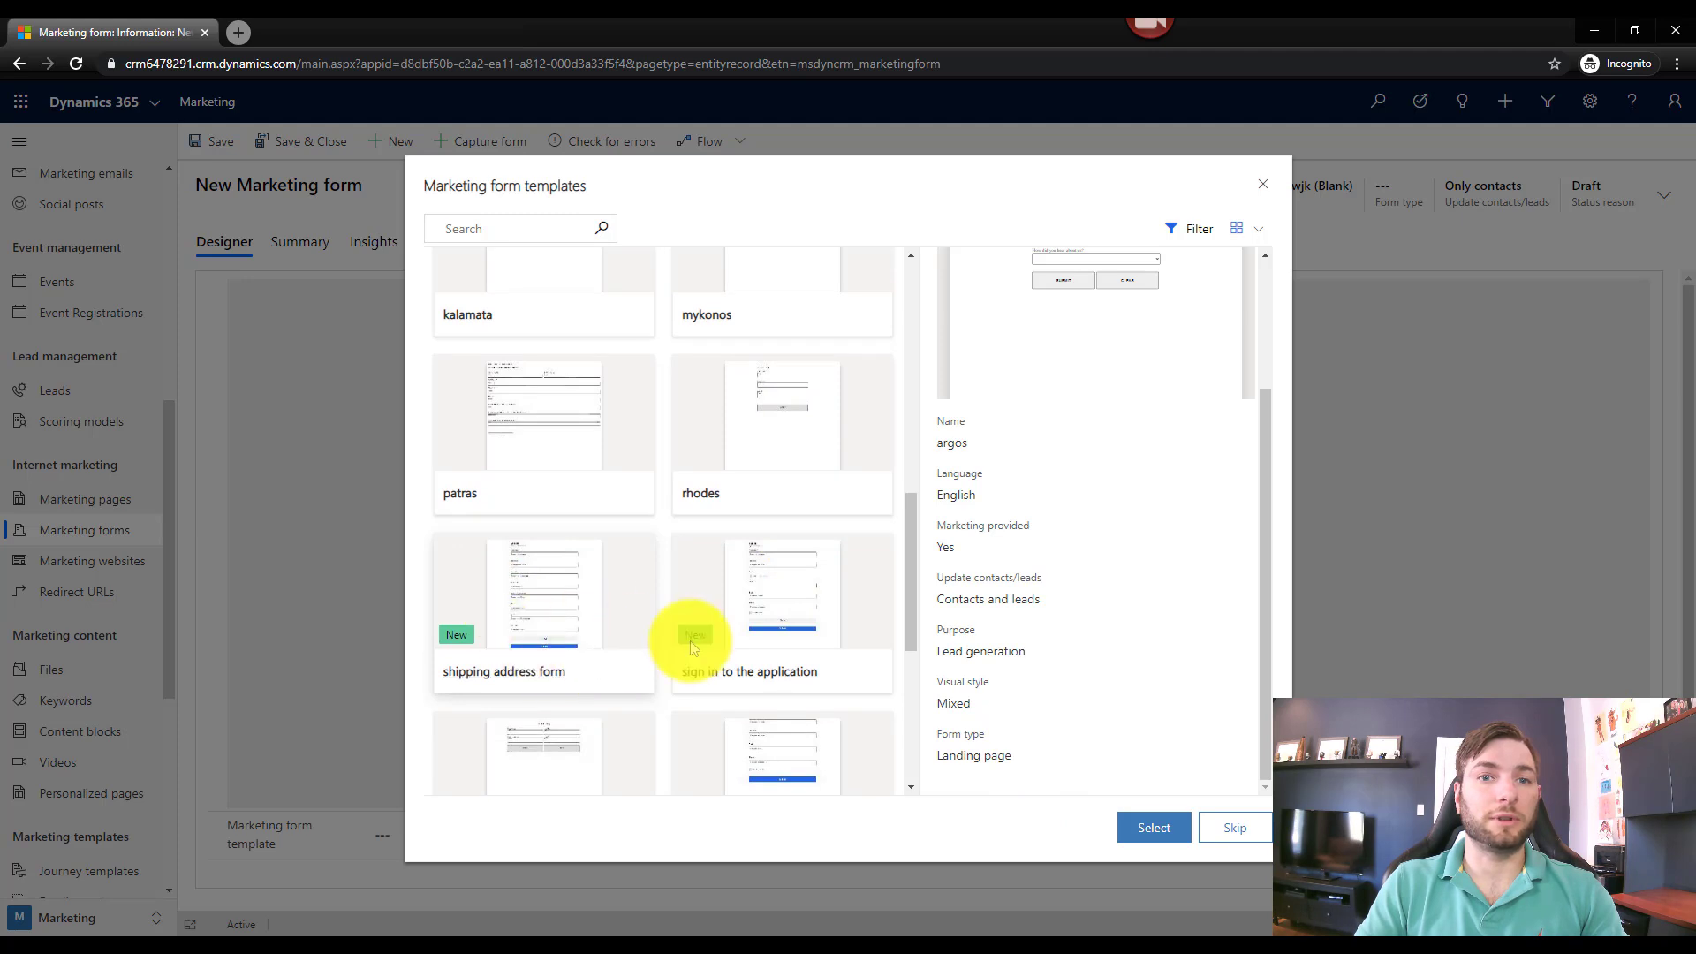
click(784, 693)
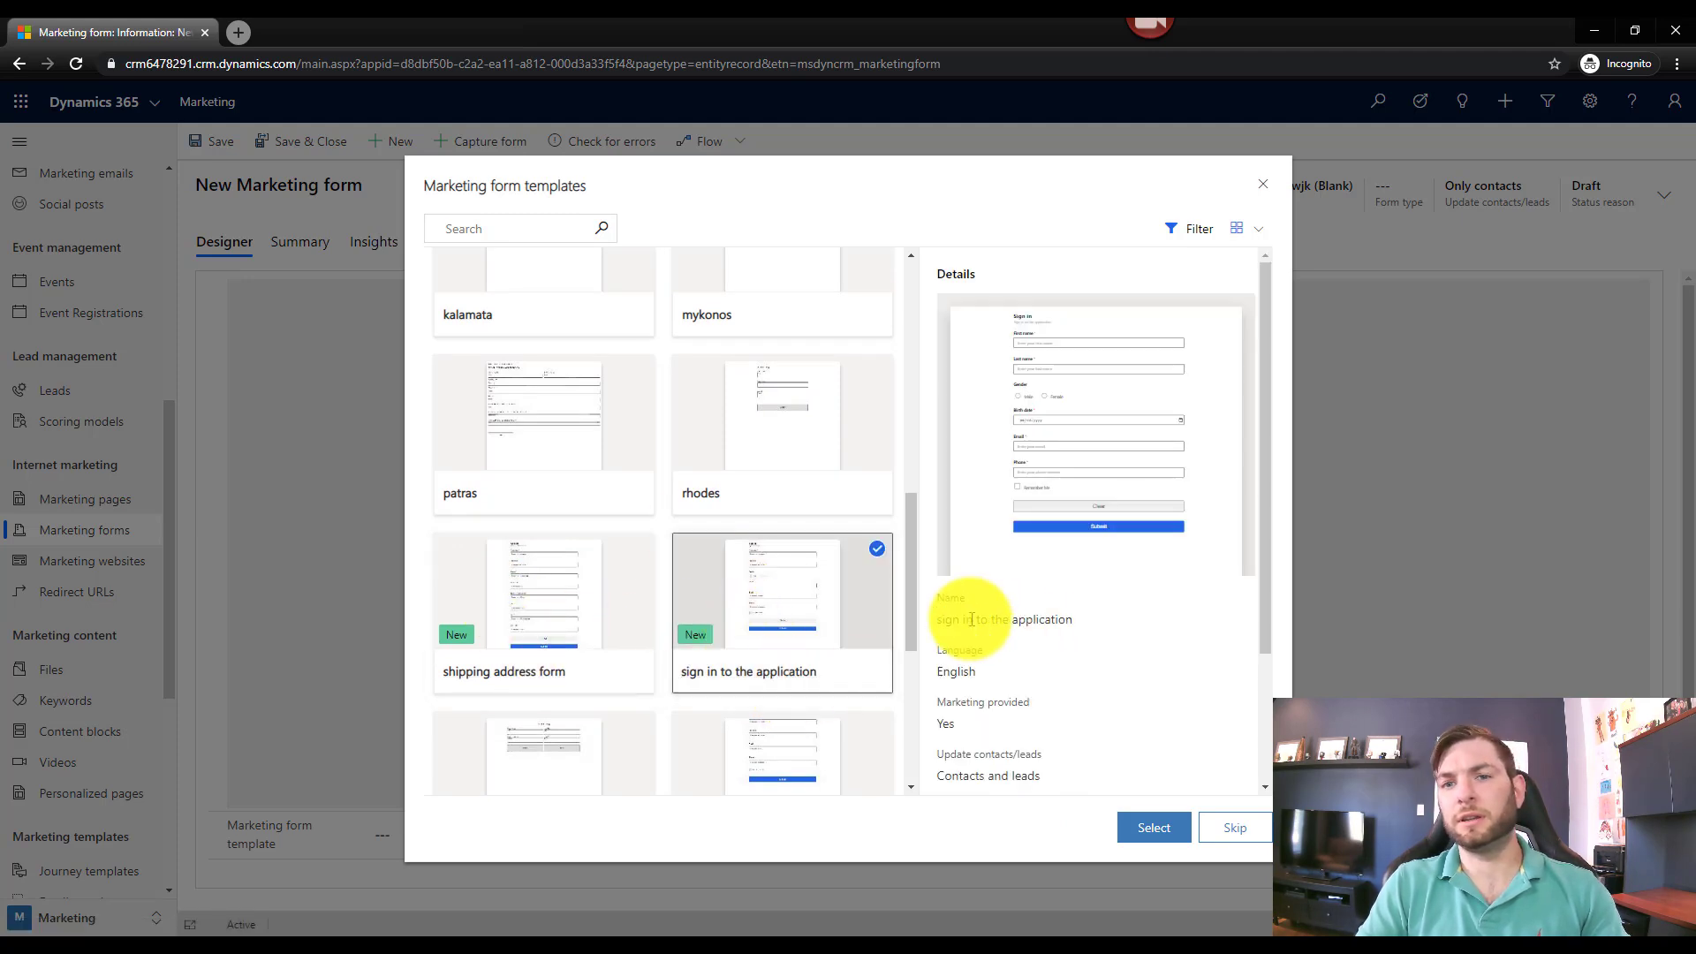
scroll(778, 428, down, 2)
scroll(779, 428, down, 1)
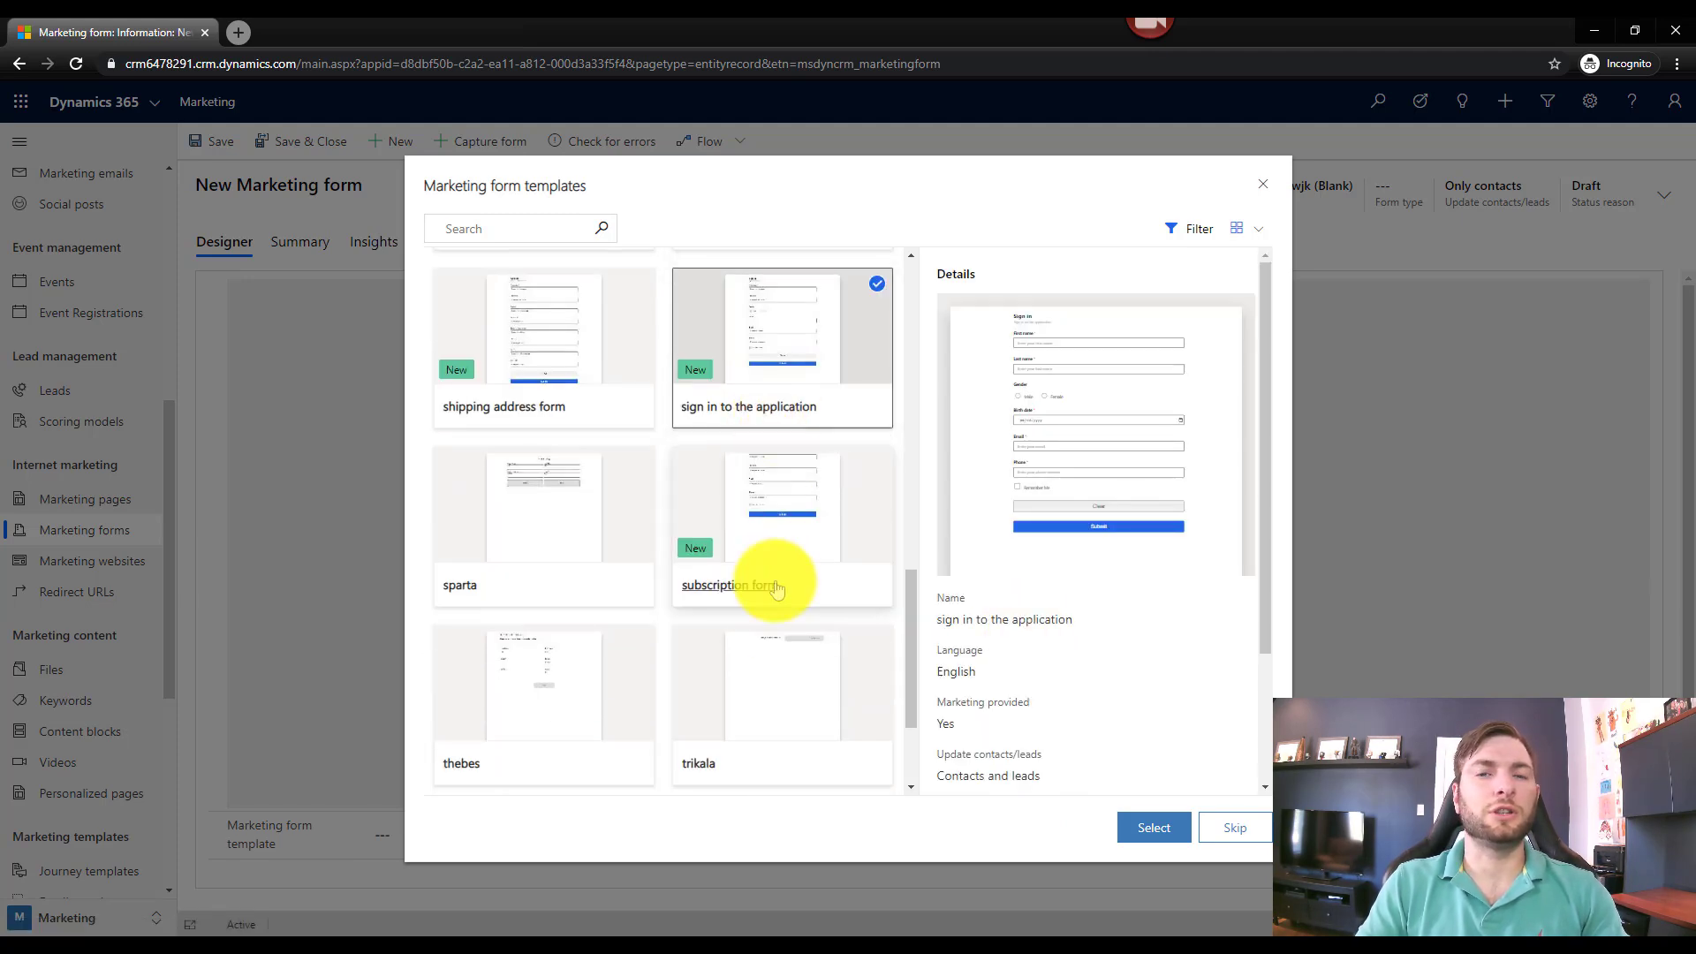
click(782, 590)
scroll(1195, 706, down, 2)
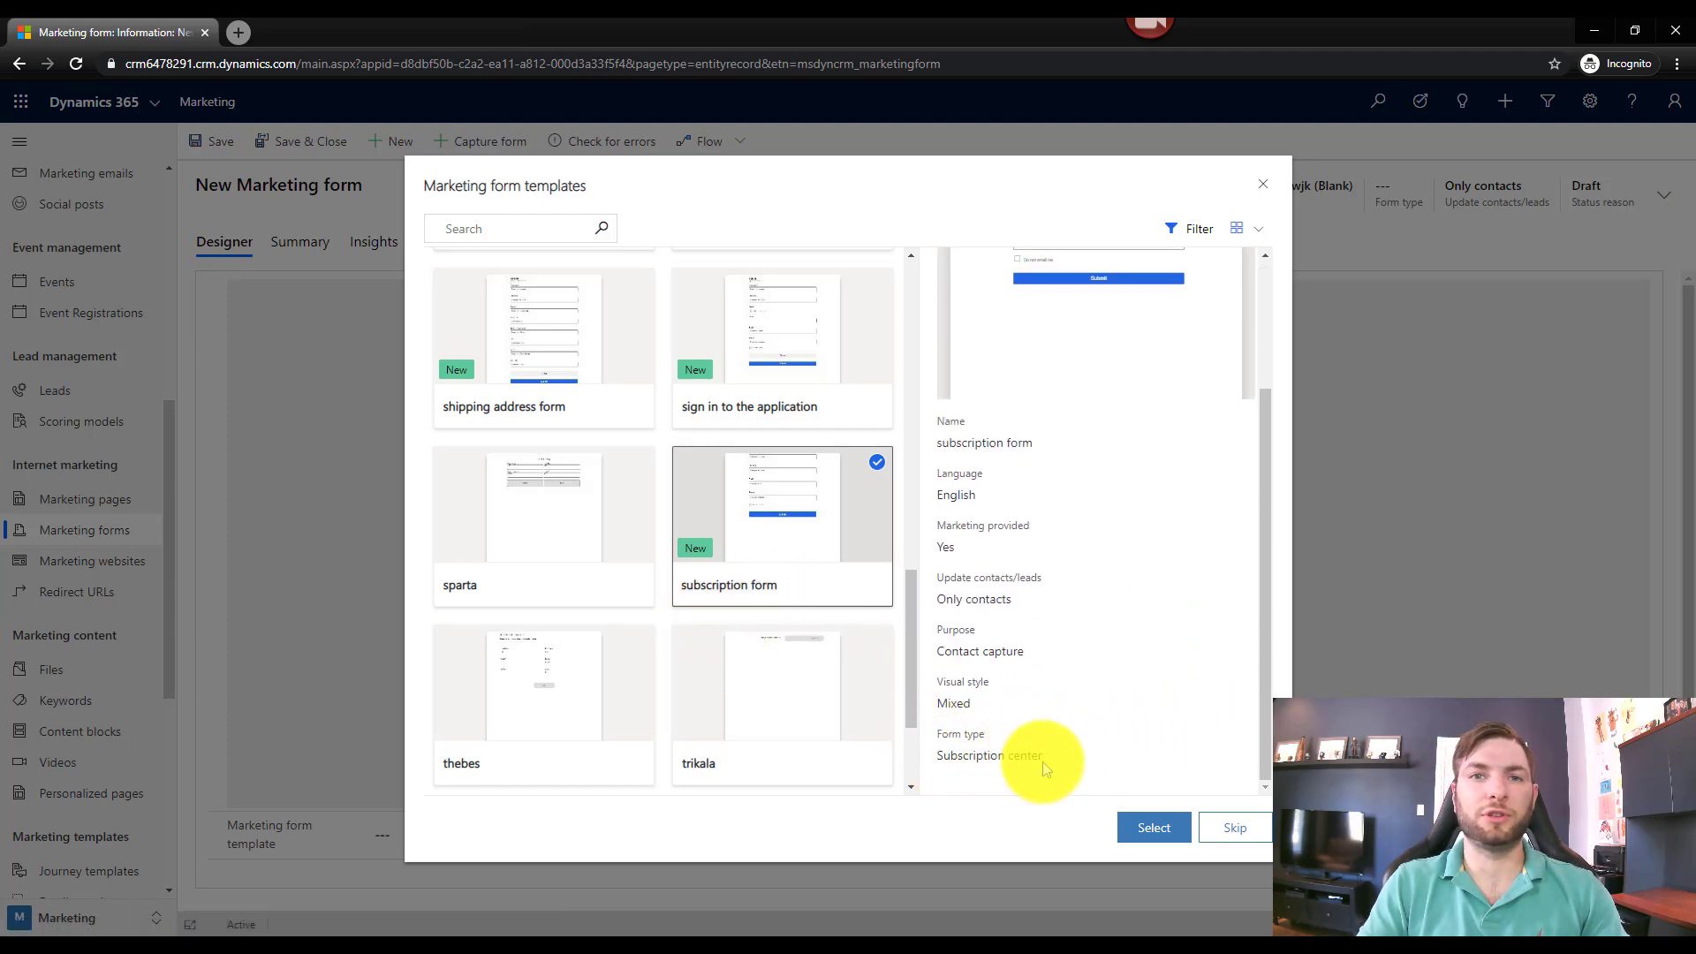
scroll(817, 486, up, 8)
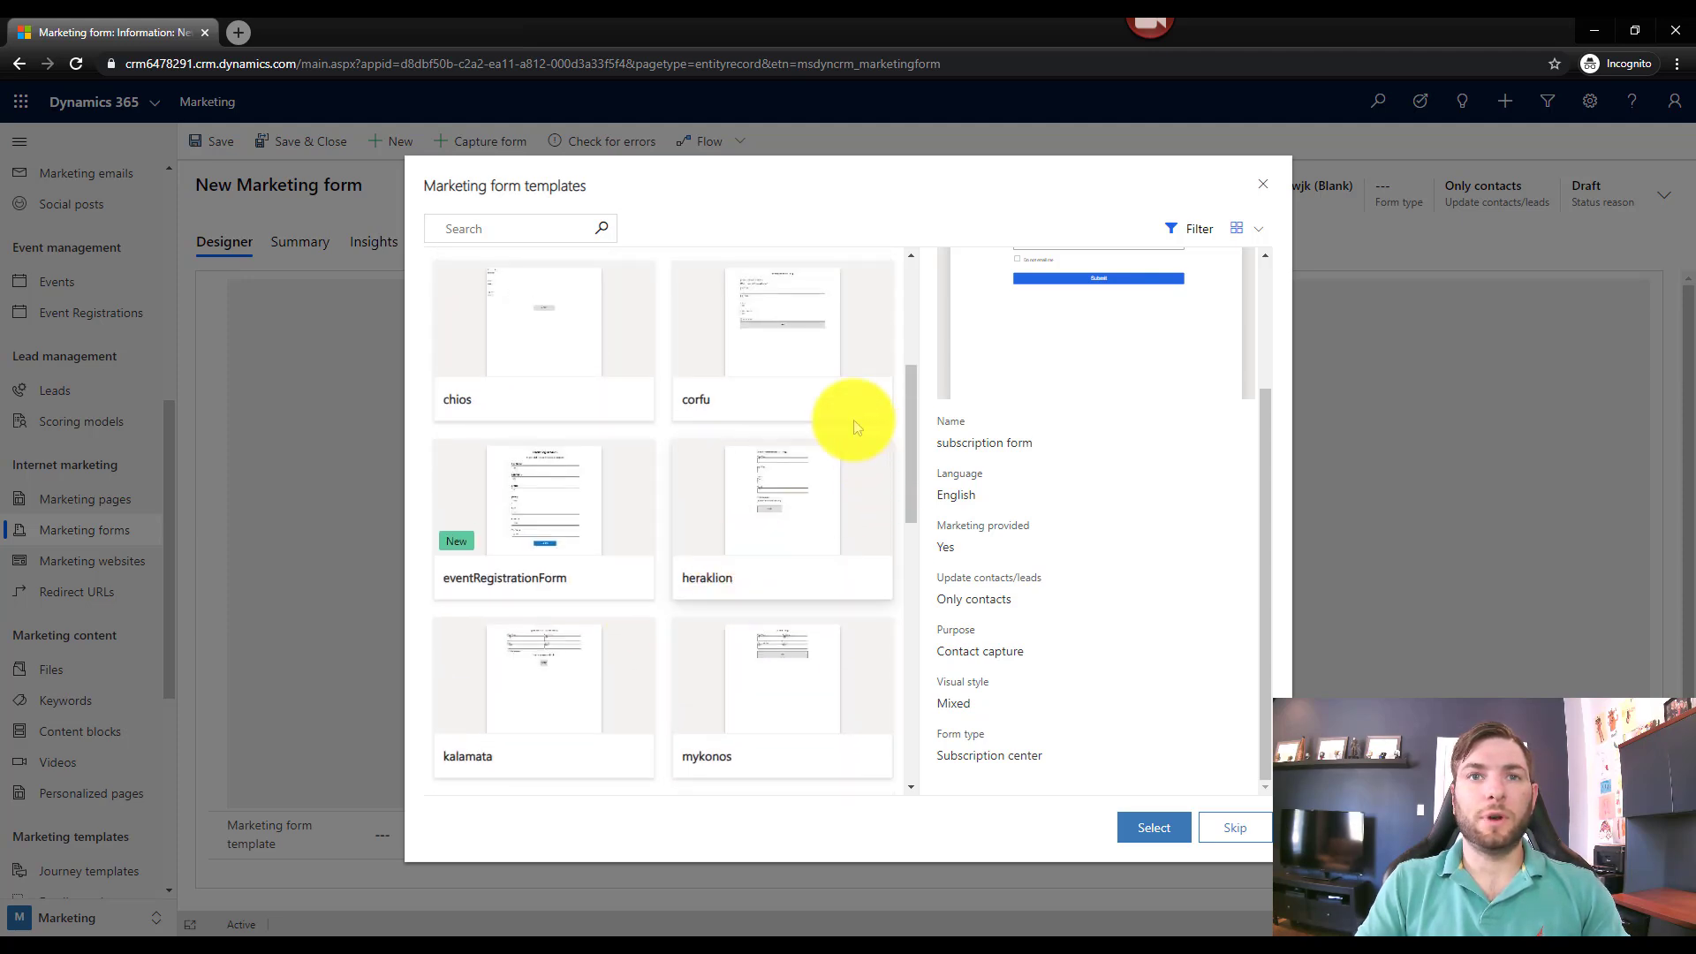
Check the corfu template, then load the heraklion template into the new marketing form and look over its layout
click(783, 341)
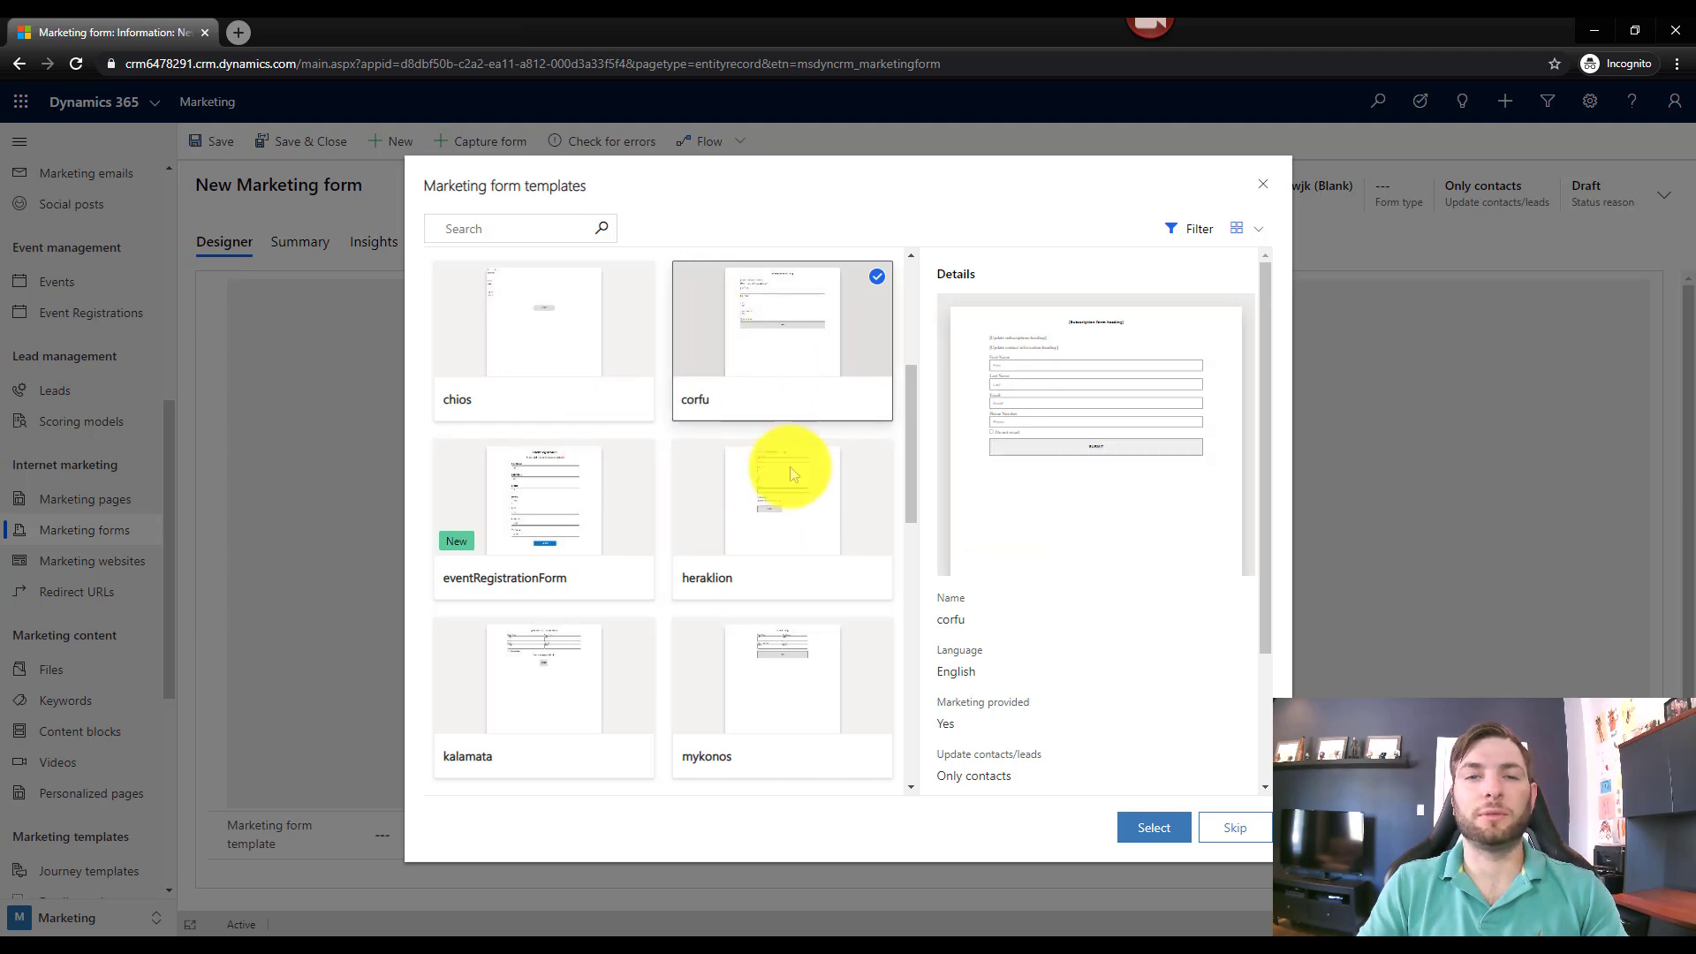
click(792, 503)
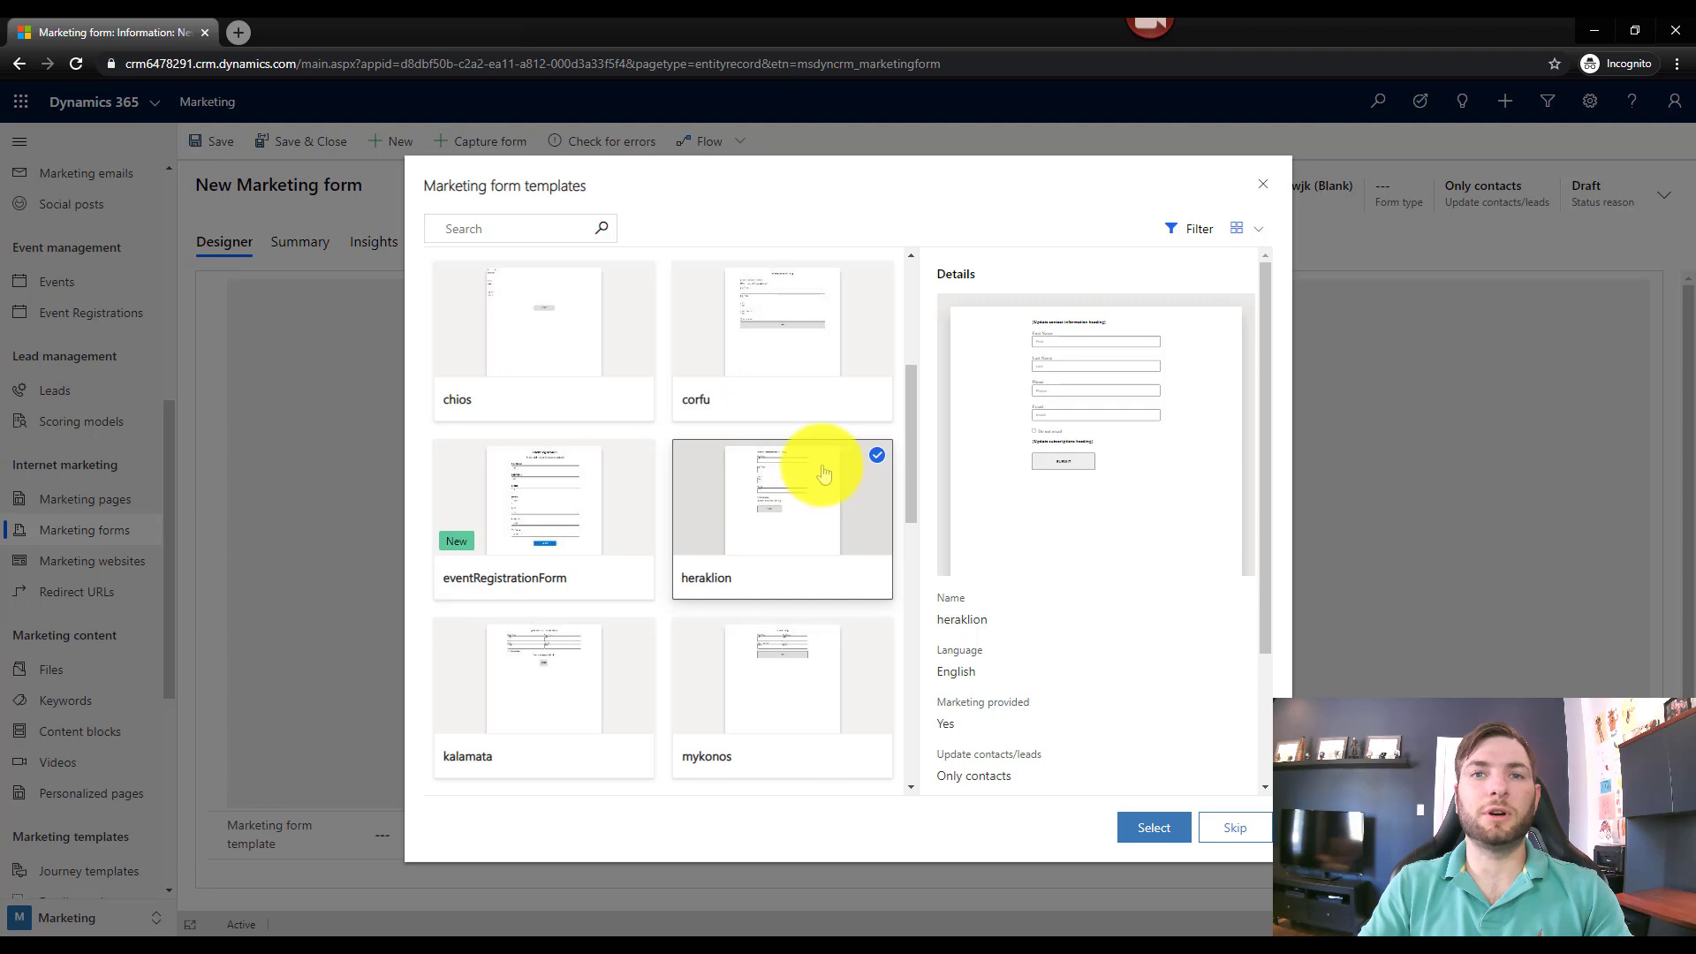
click(1149, 828)
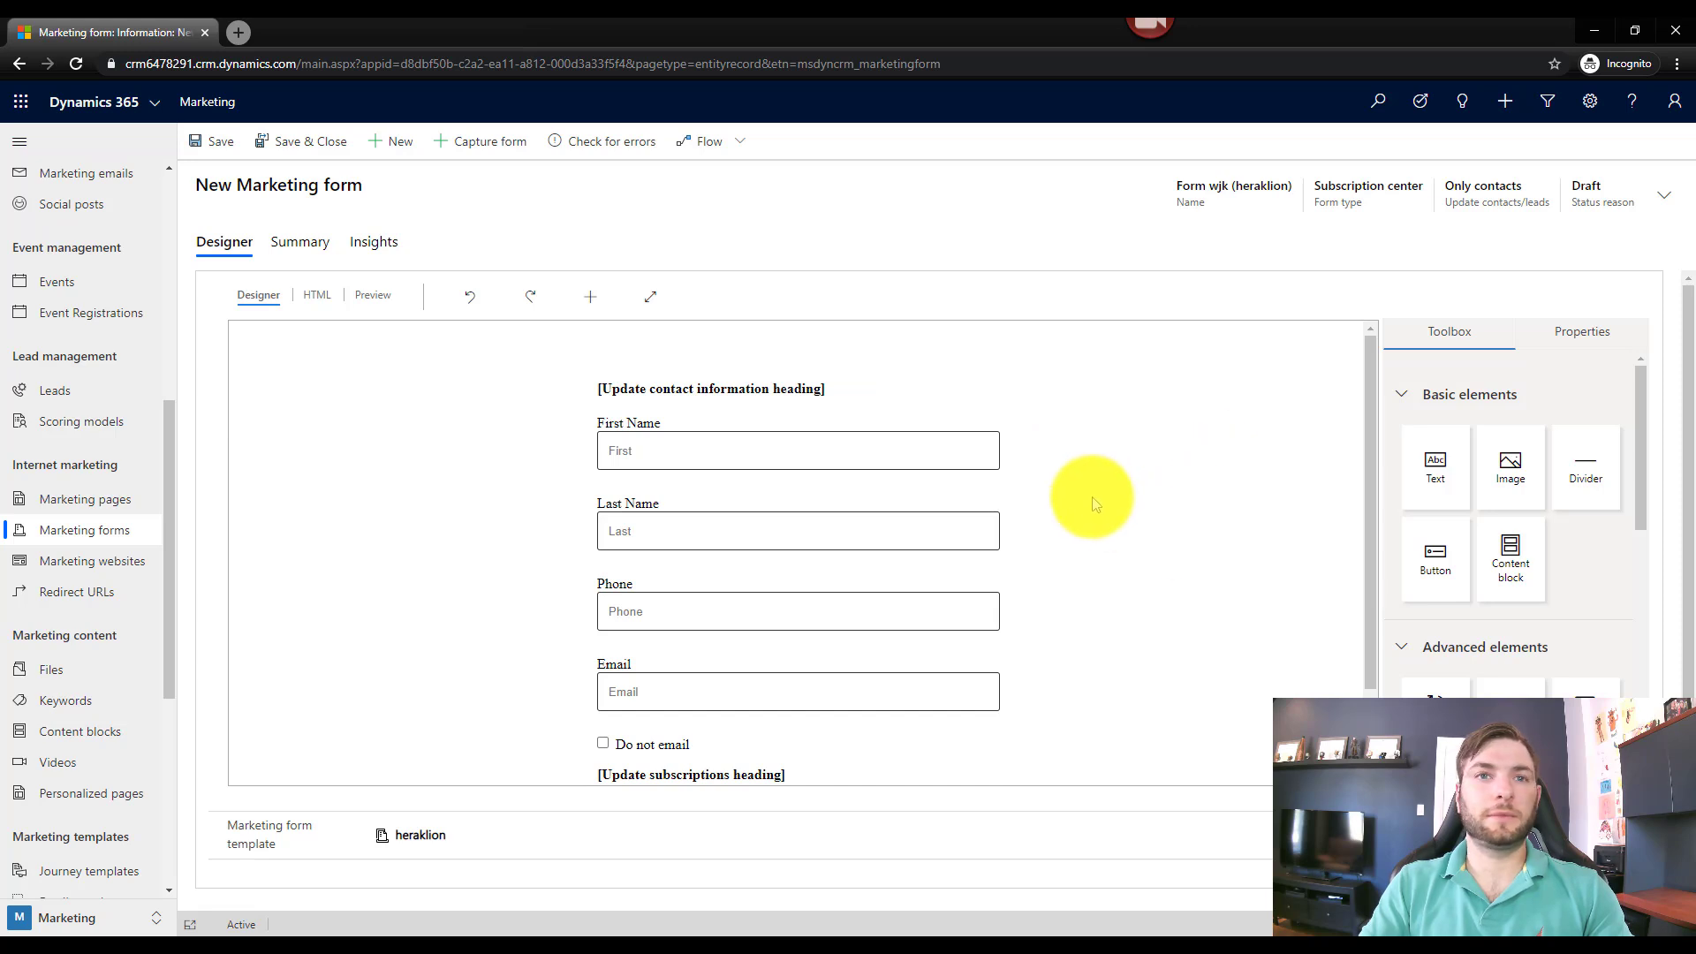
scroll(1092, 497, down, 2)
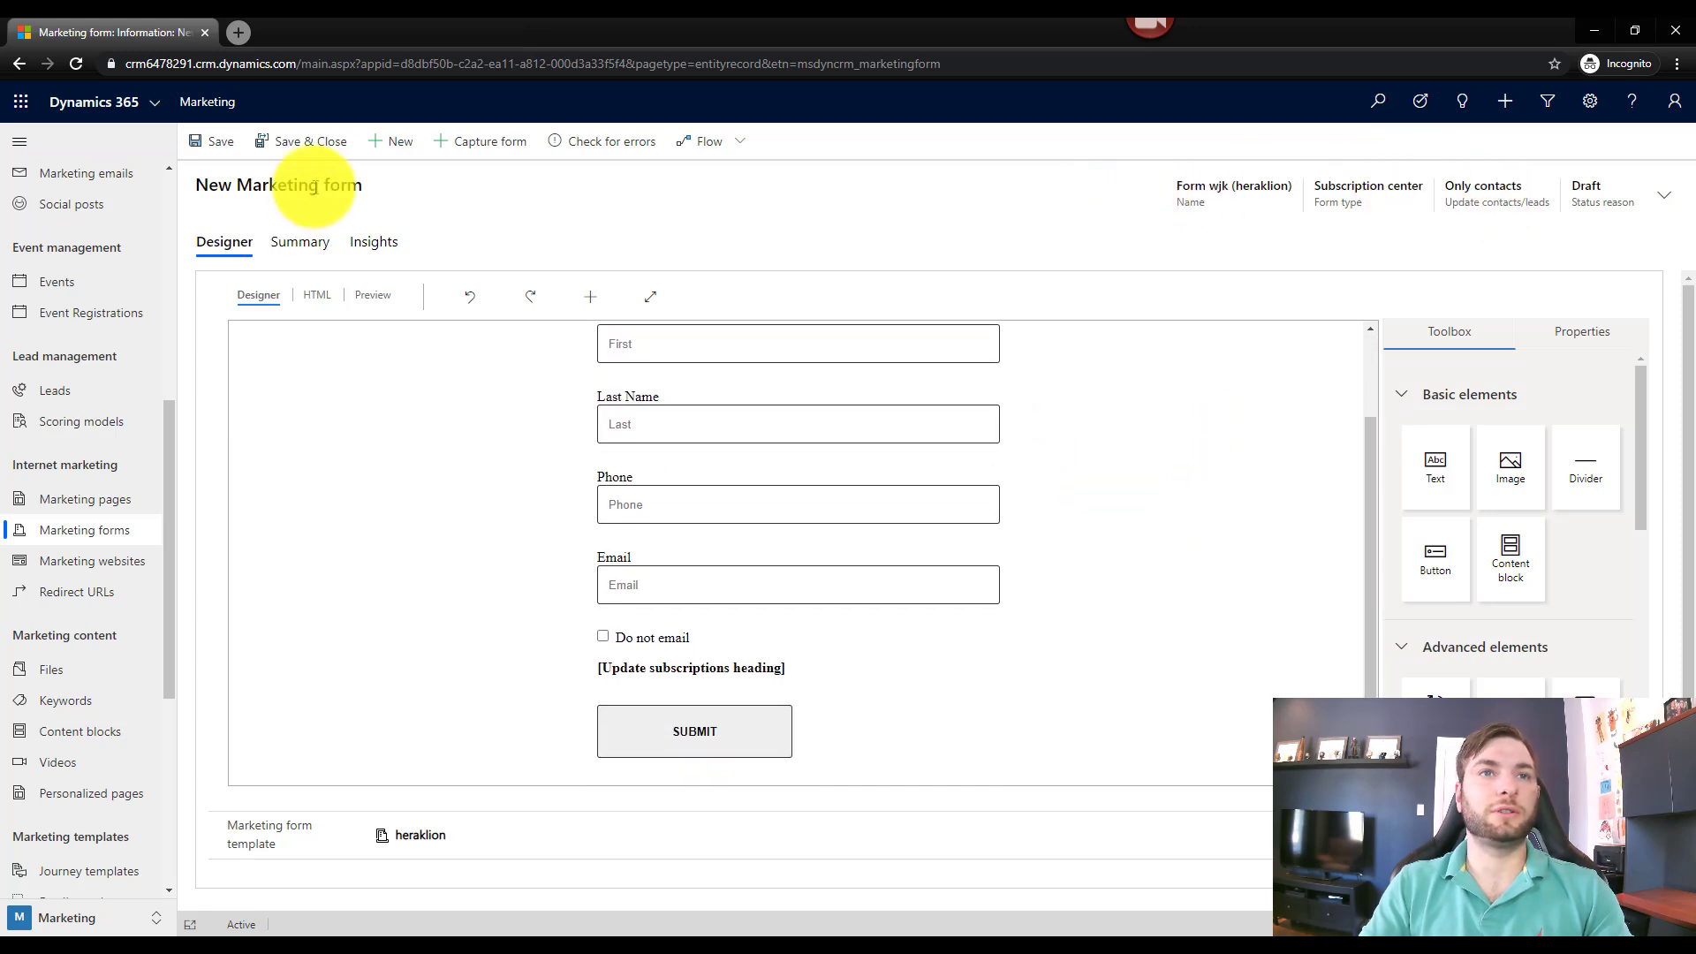
Discard the unsaved heraklion form and start a new marketing form from the argos template
click(393, 143)
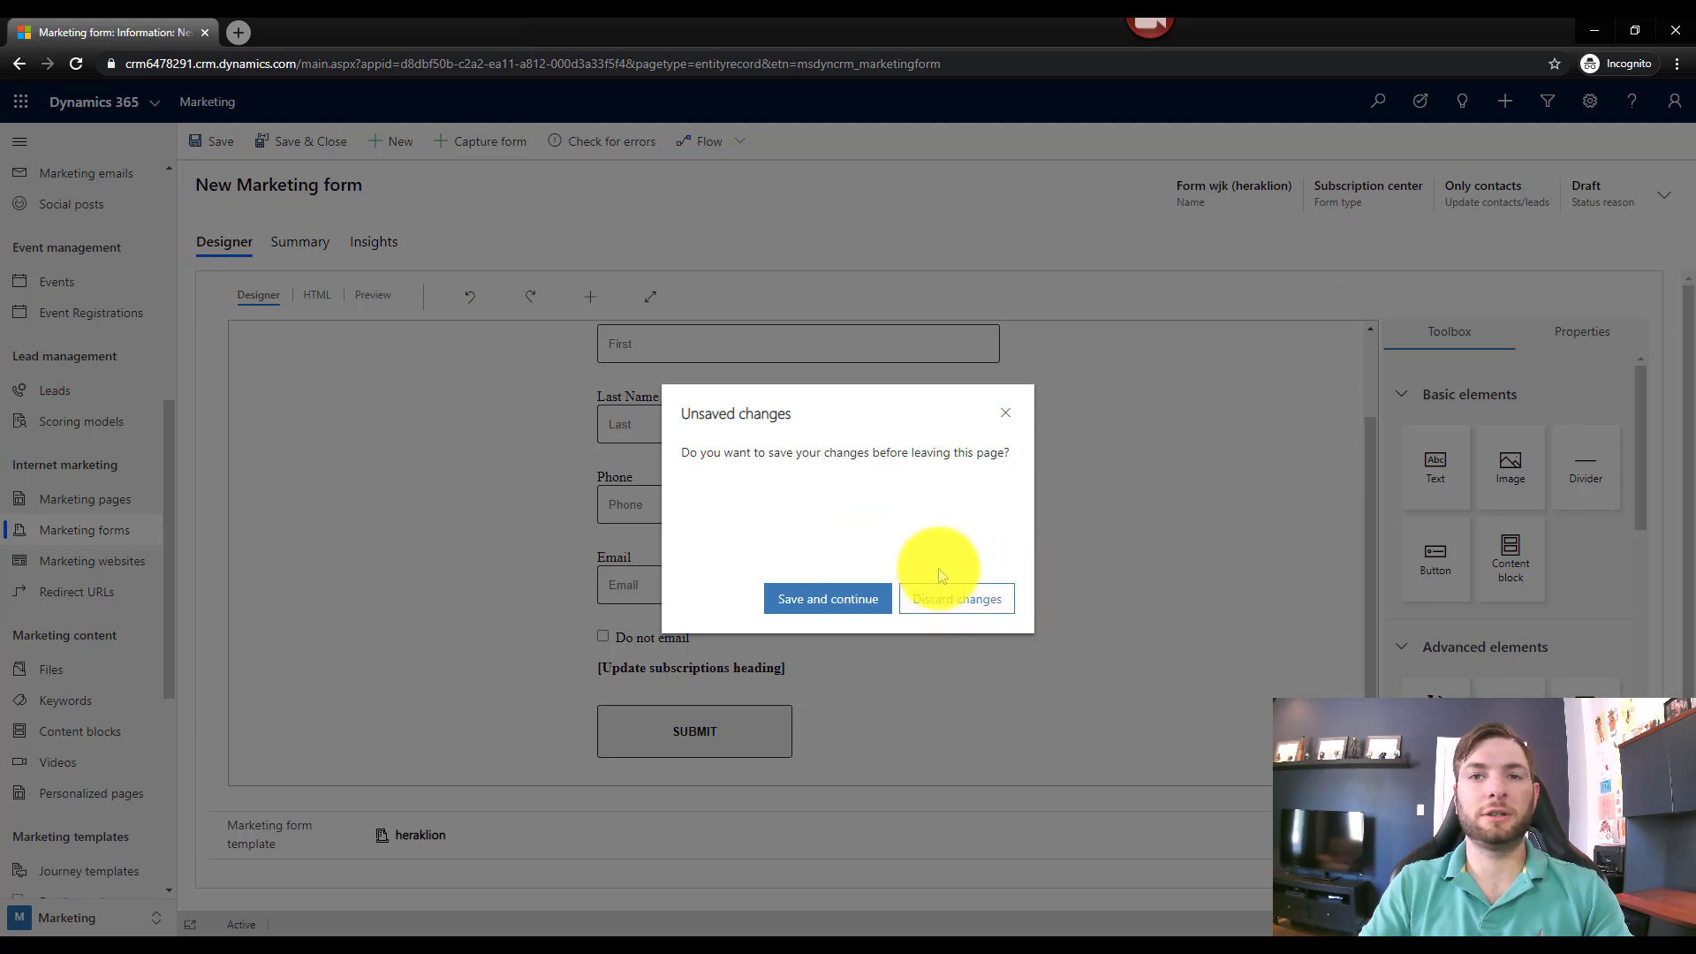
click(959, 597)
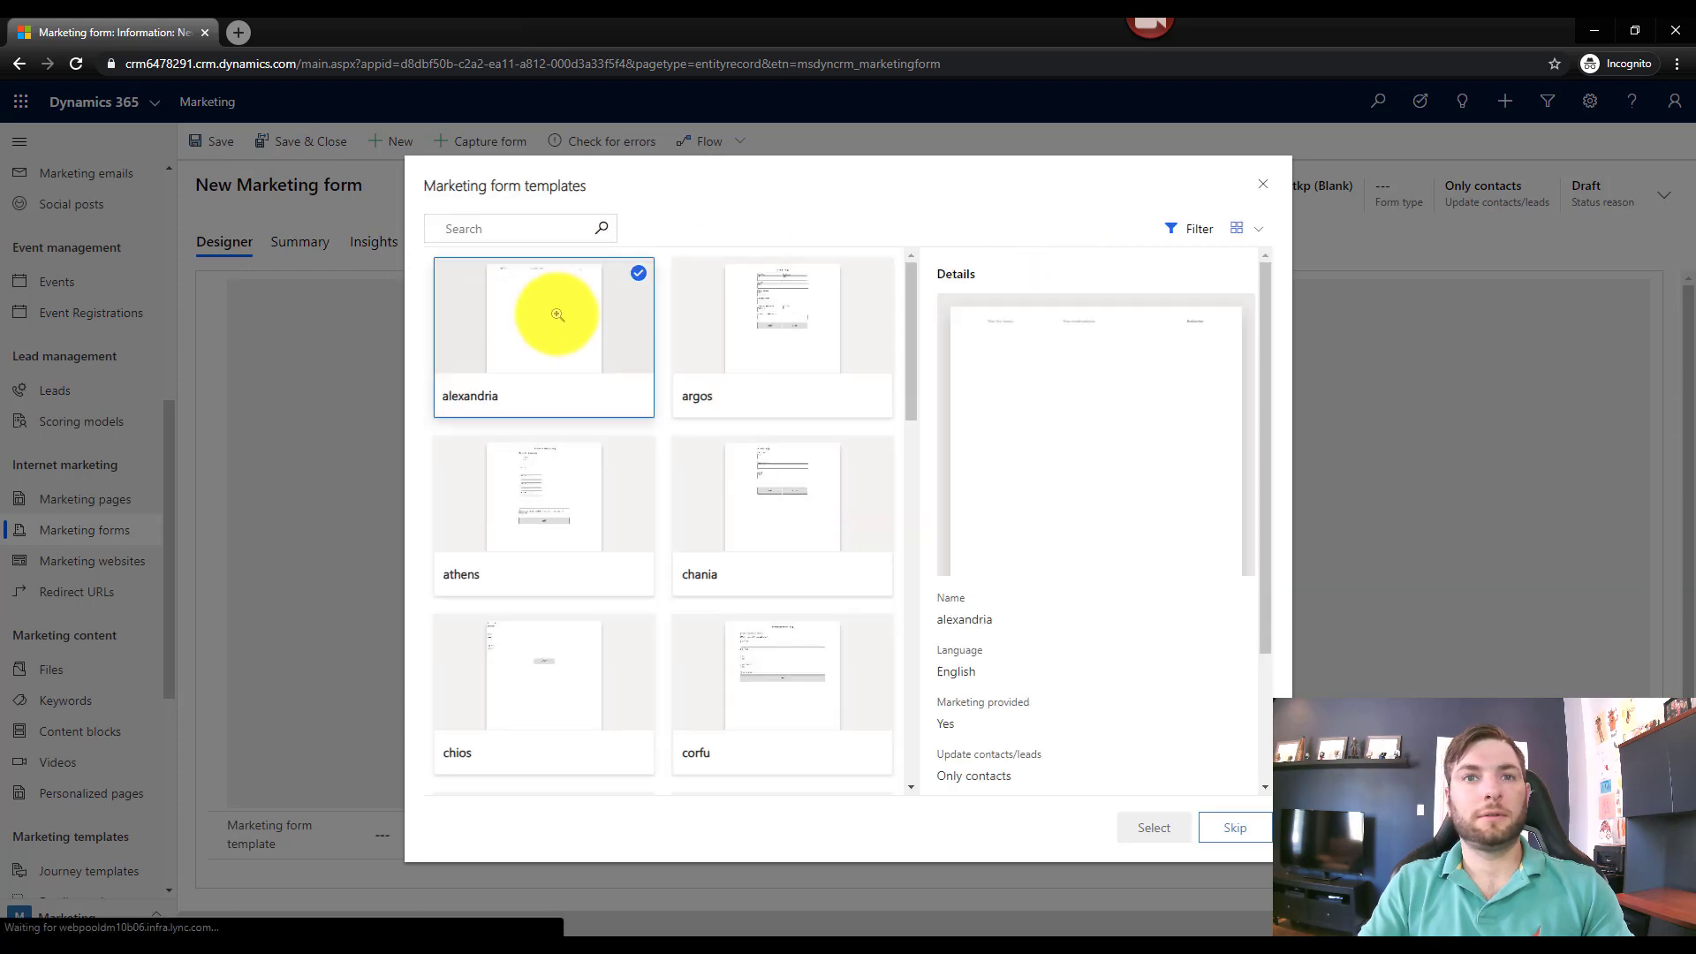
click(791, 376)
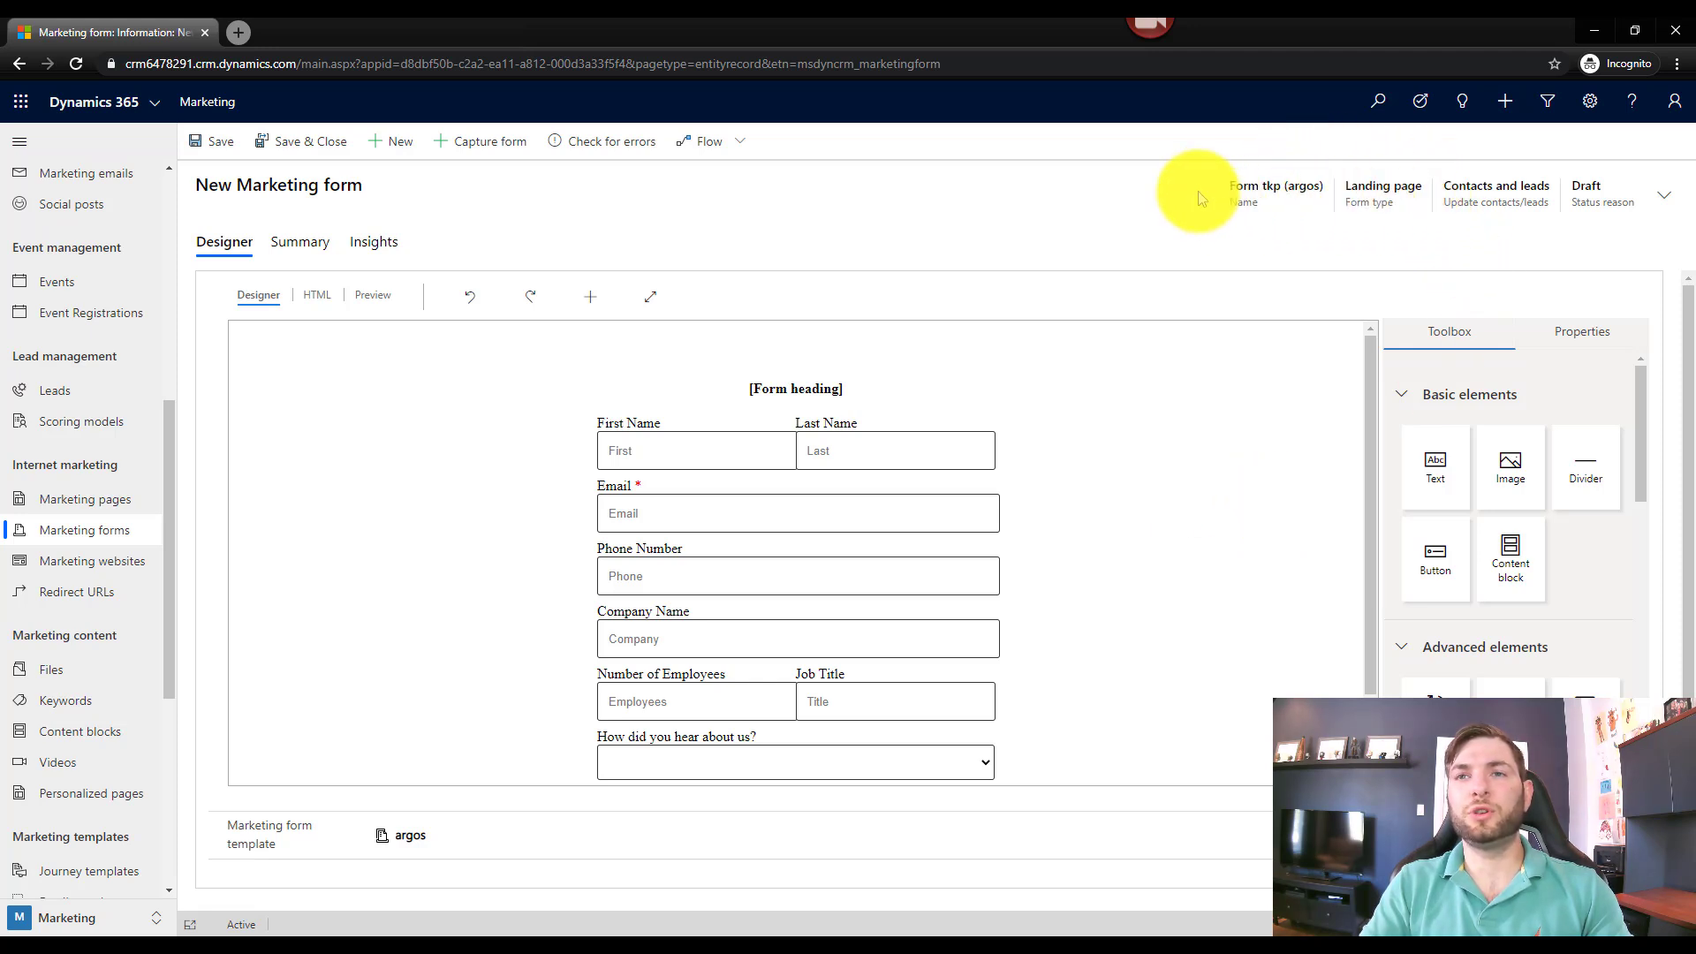
Name the form "Whitepaper form" and check the options for updating contacts and leads
click(1666, 200)
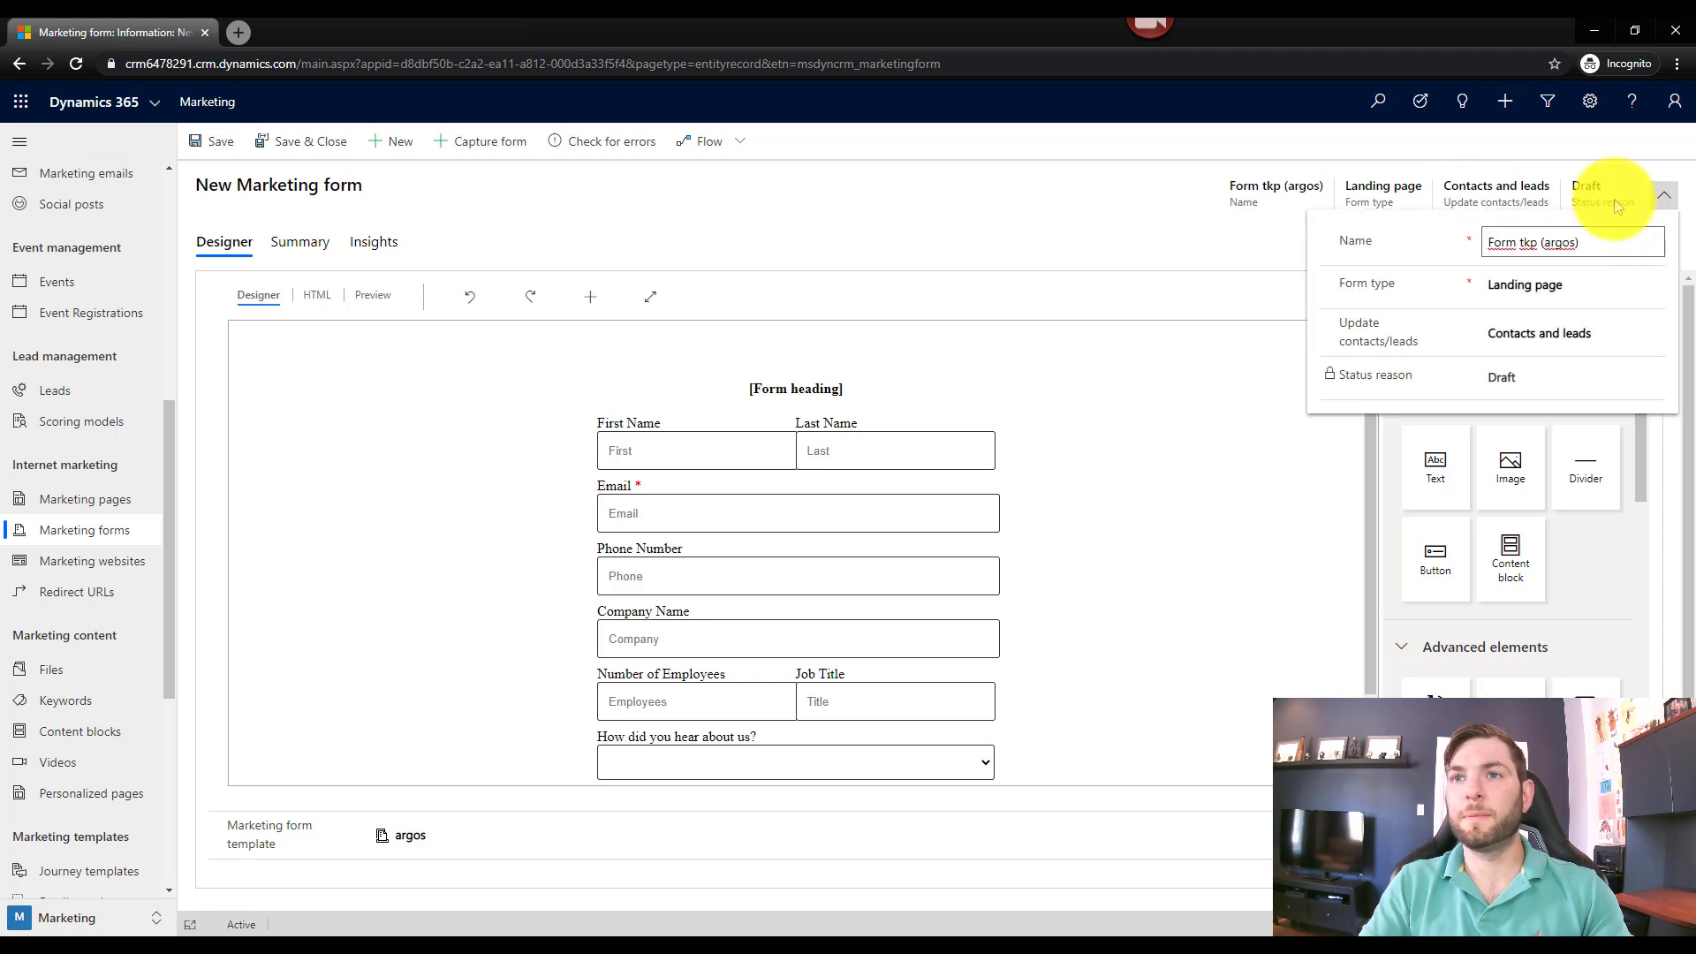
drag(1616, 245, 1487, 239)
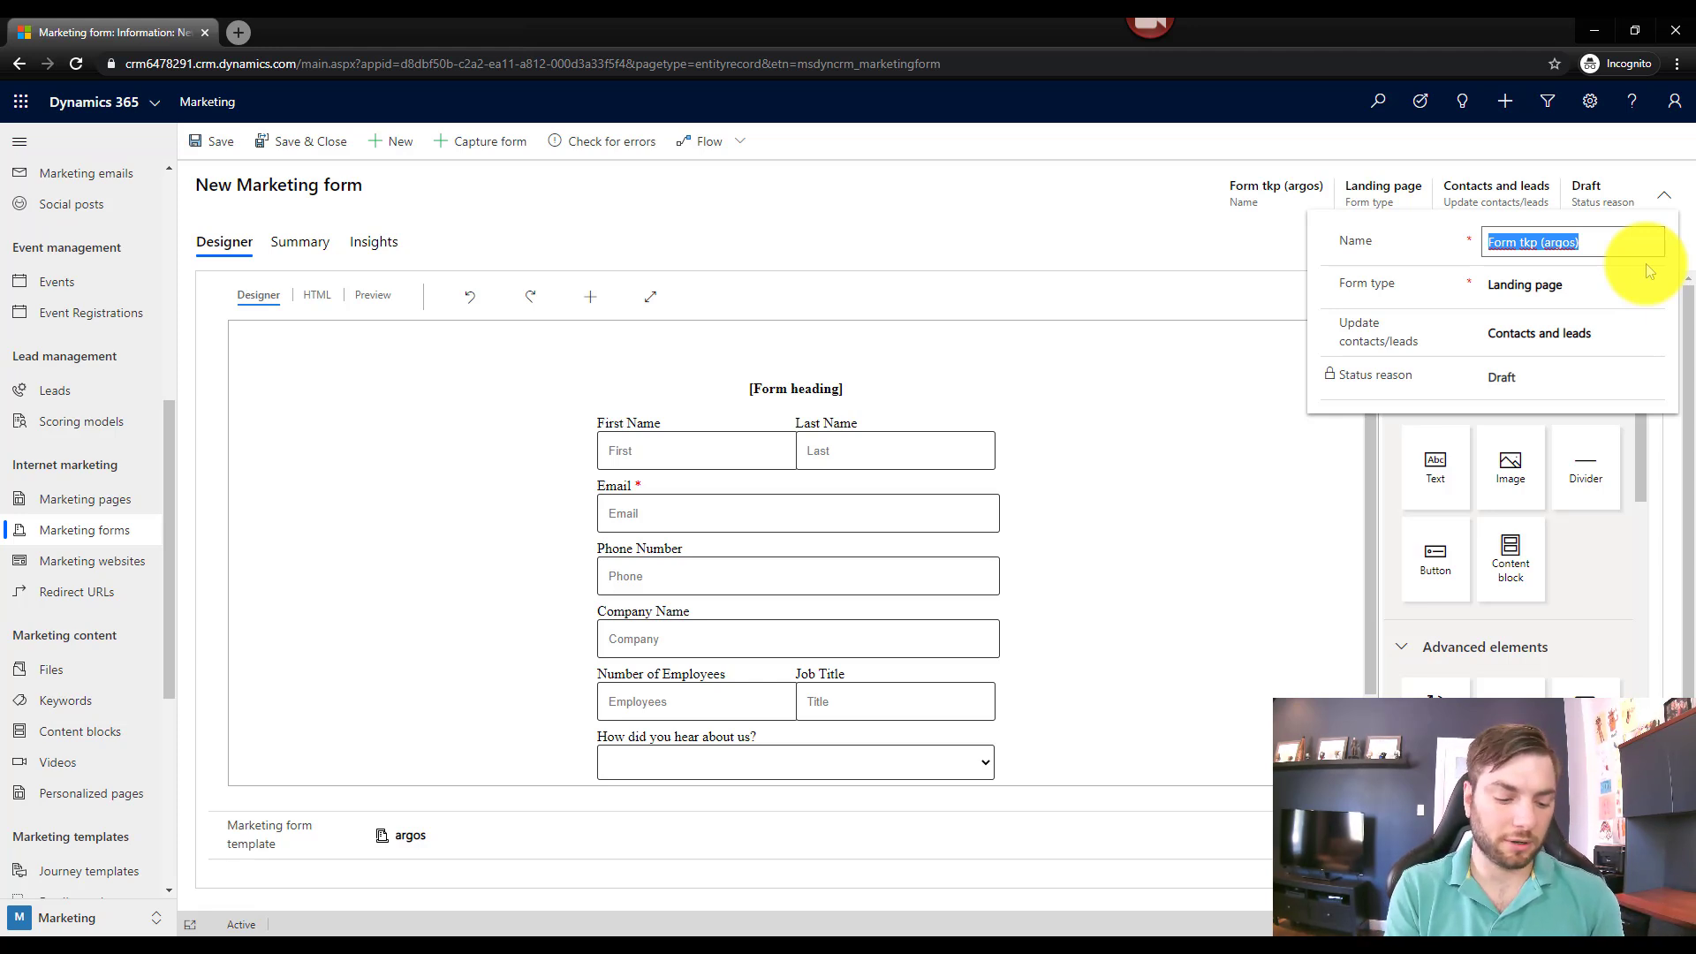
text(Whitep)
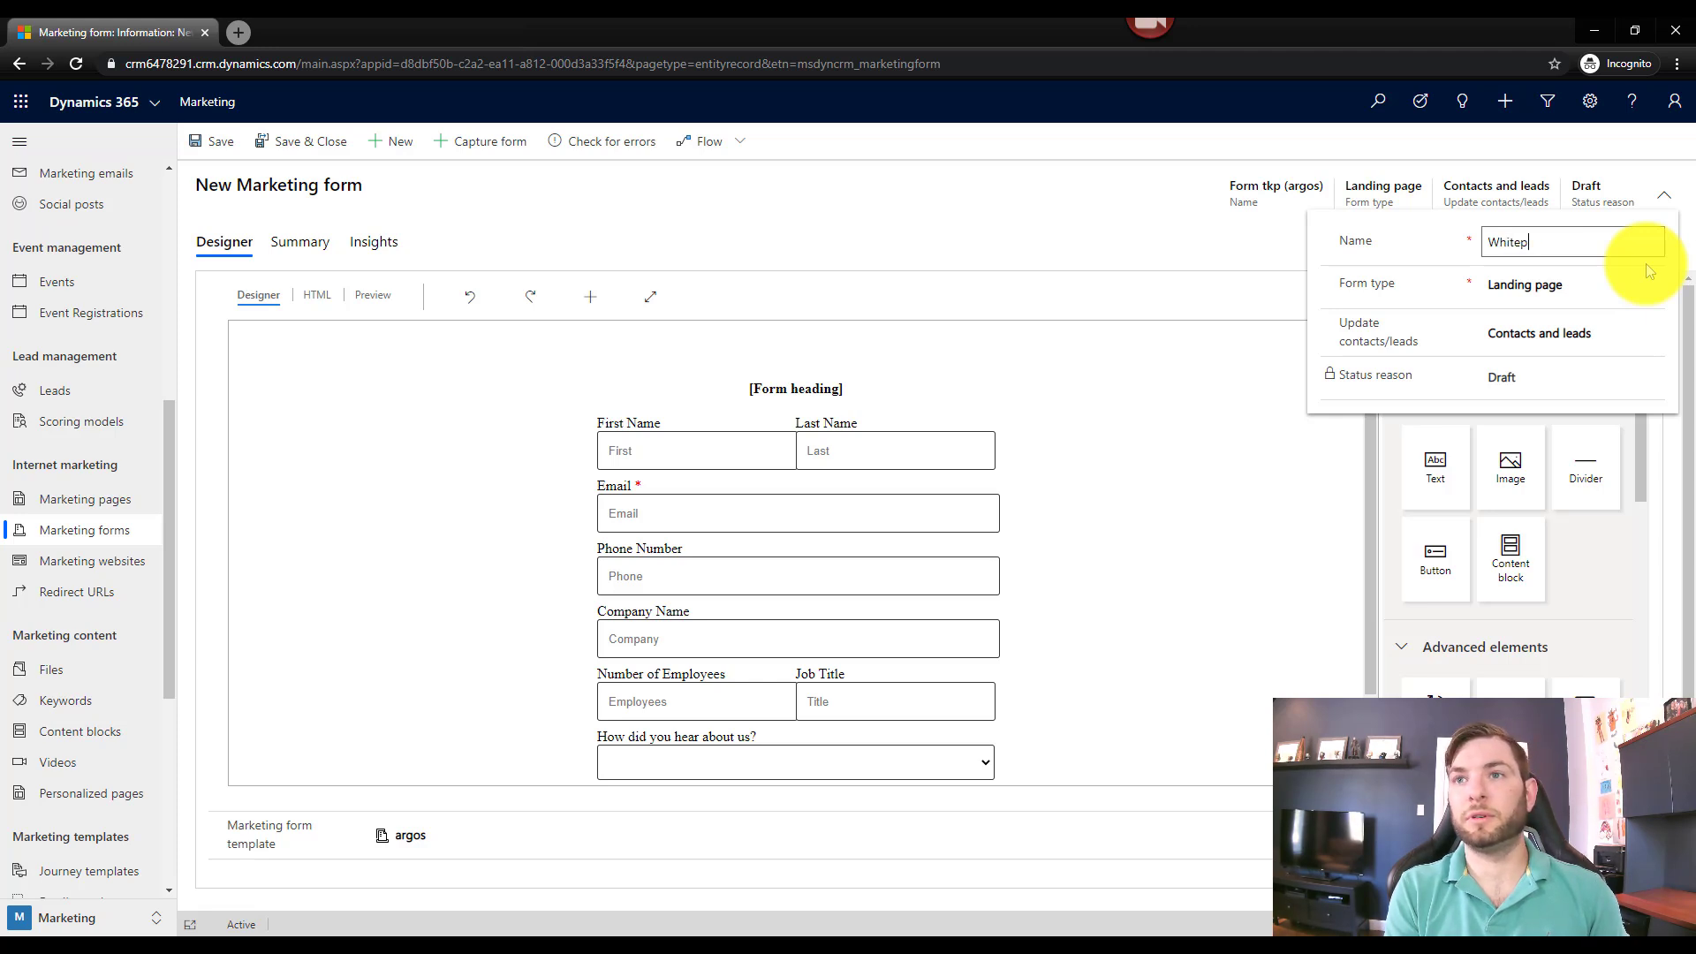
text(aper form)
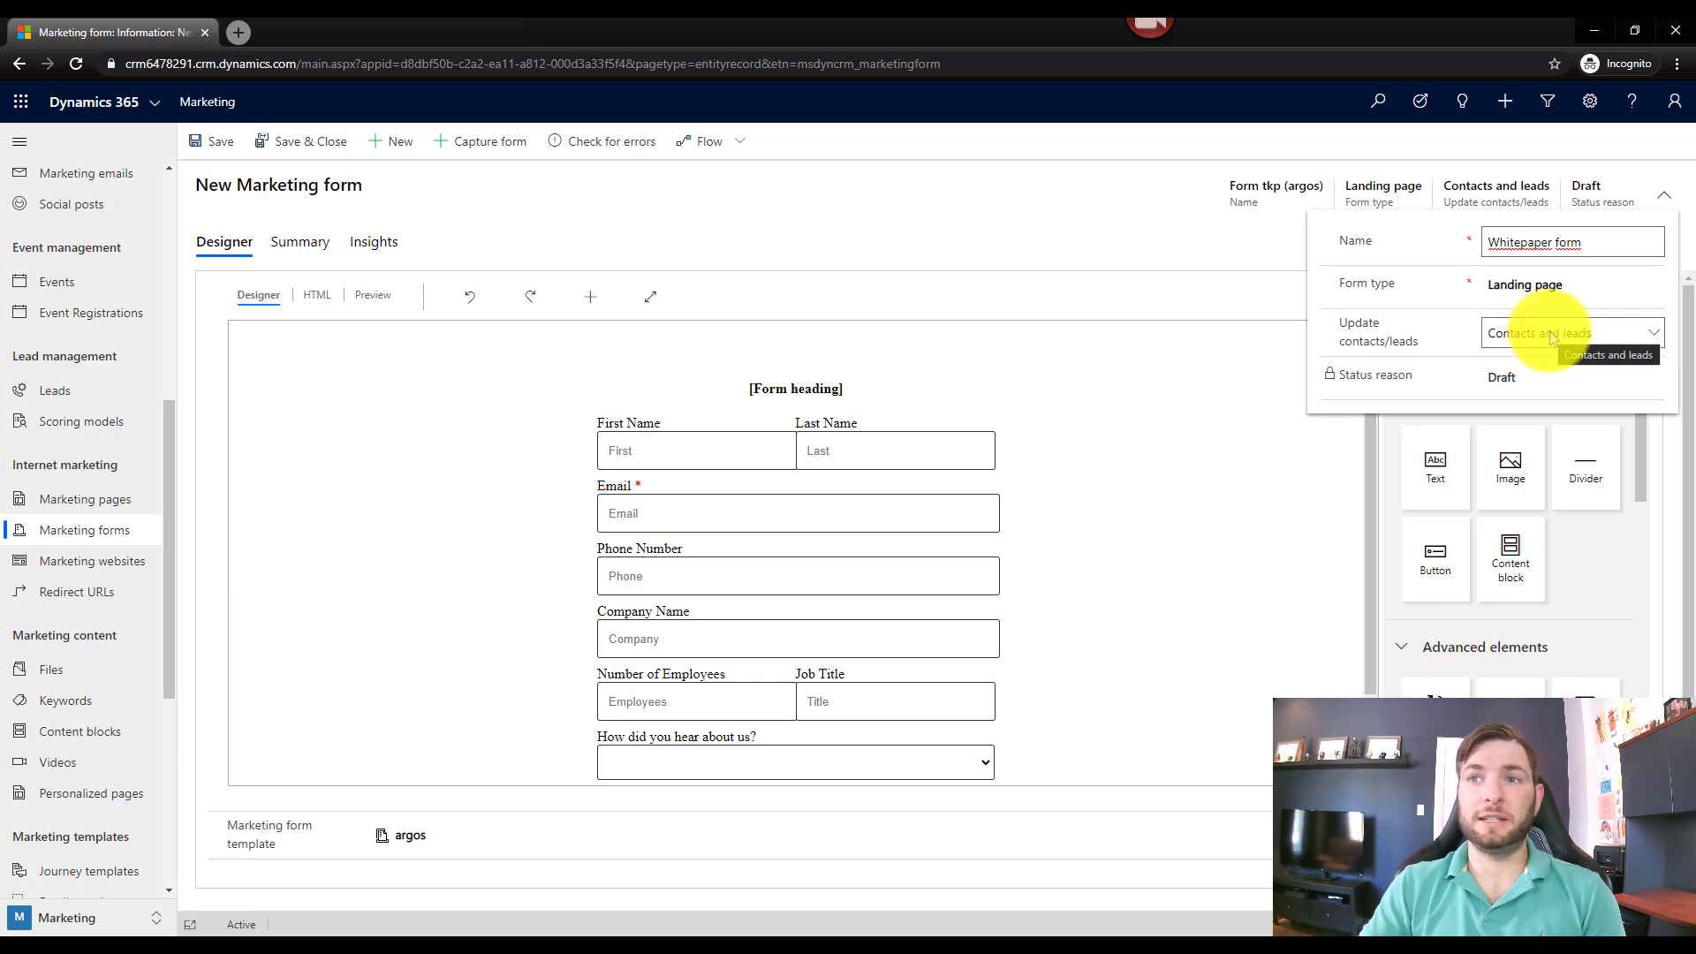
click(1552, 339)
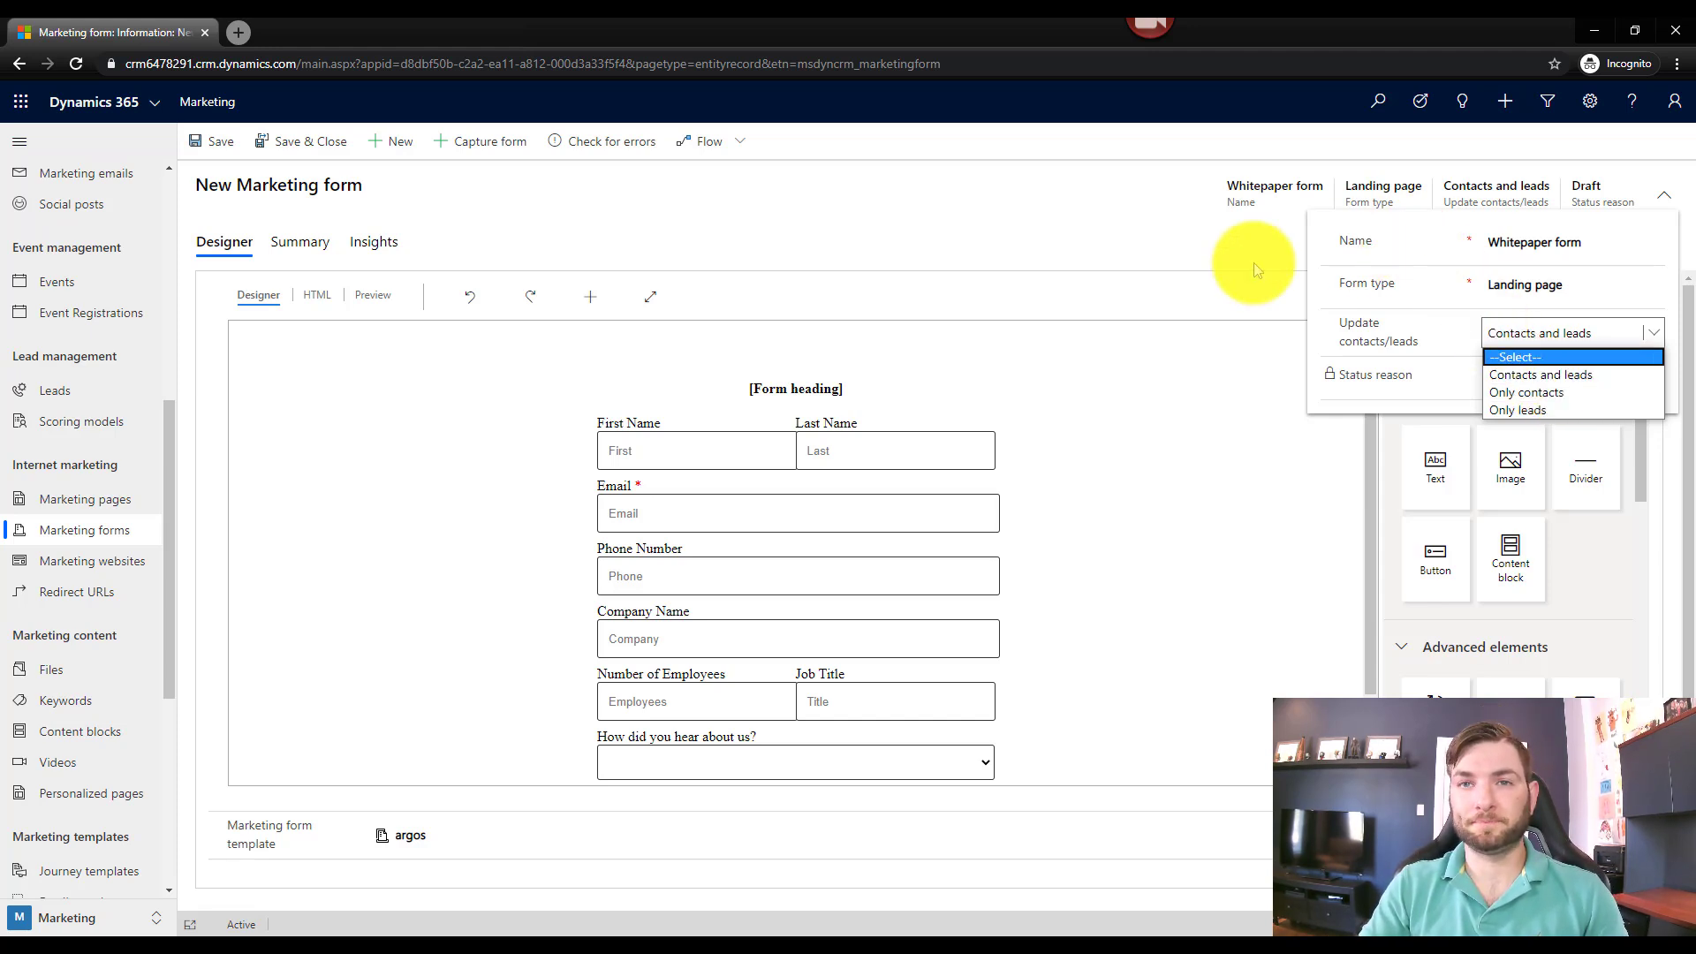
click(1139, 371)
click(1142, 369)
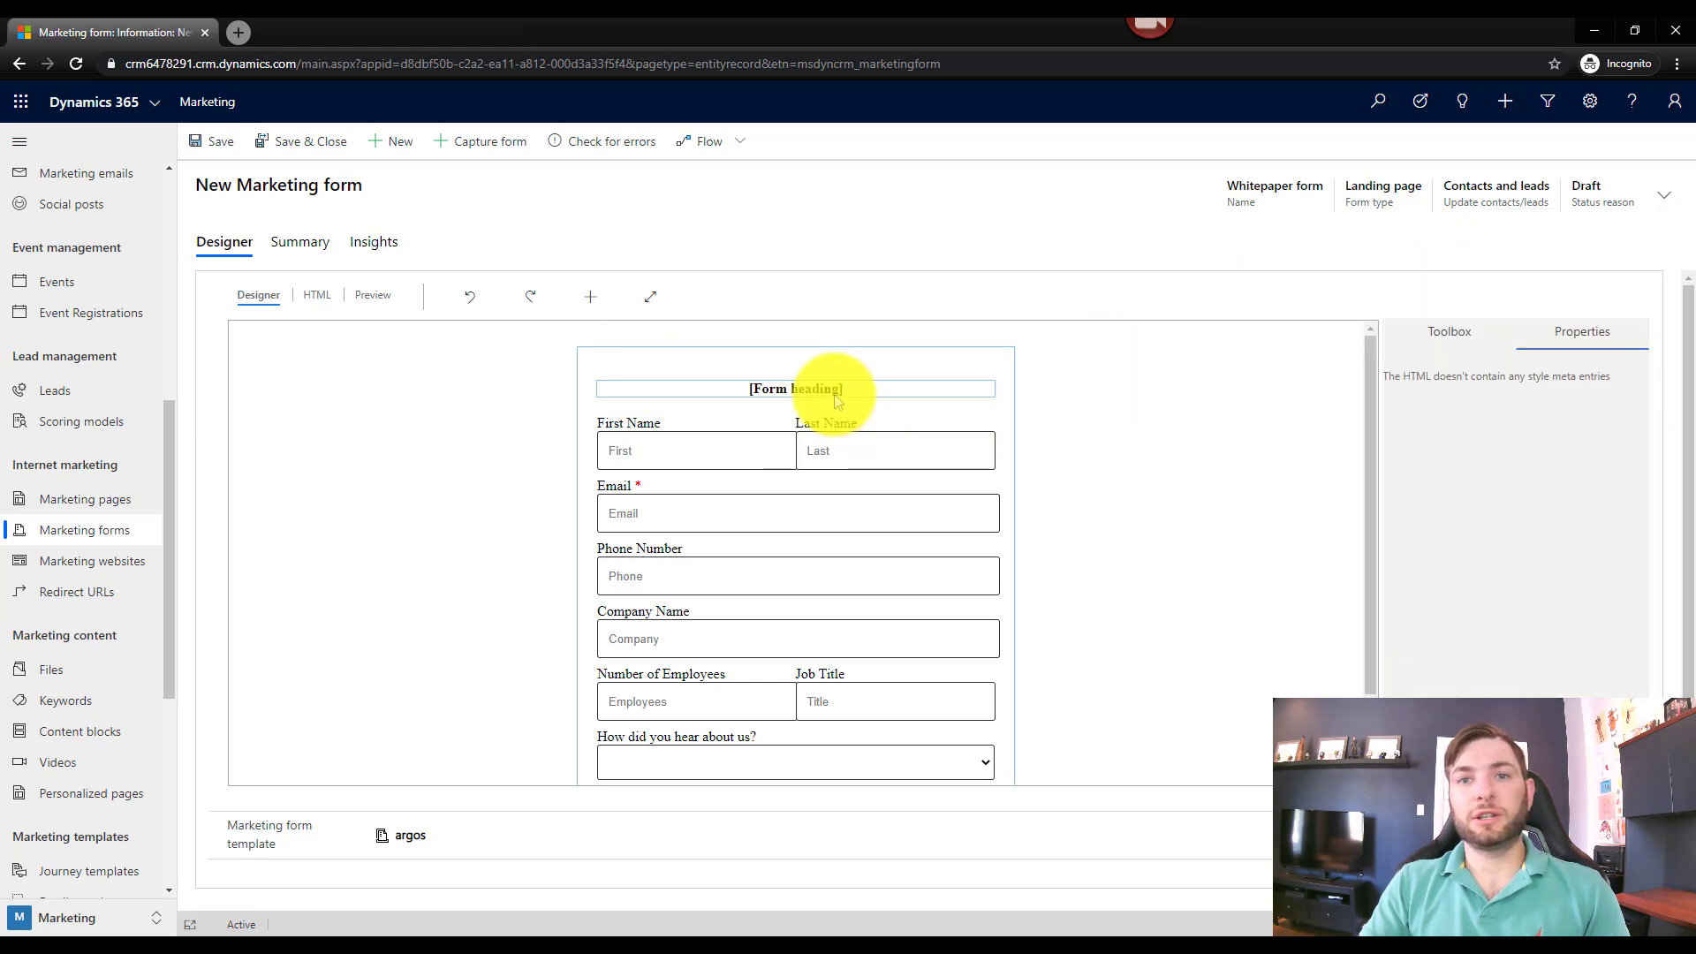
Replace the form heading placeholder with the text "Dowload our white paper"
scroll(874, 464, down, 1)
scroll(630, 548, up, 1)
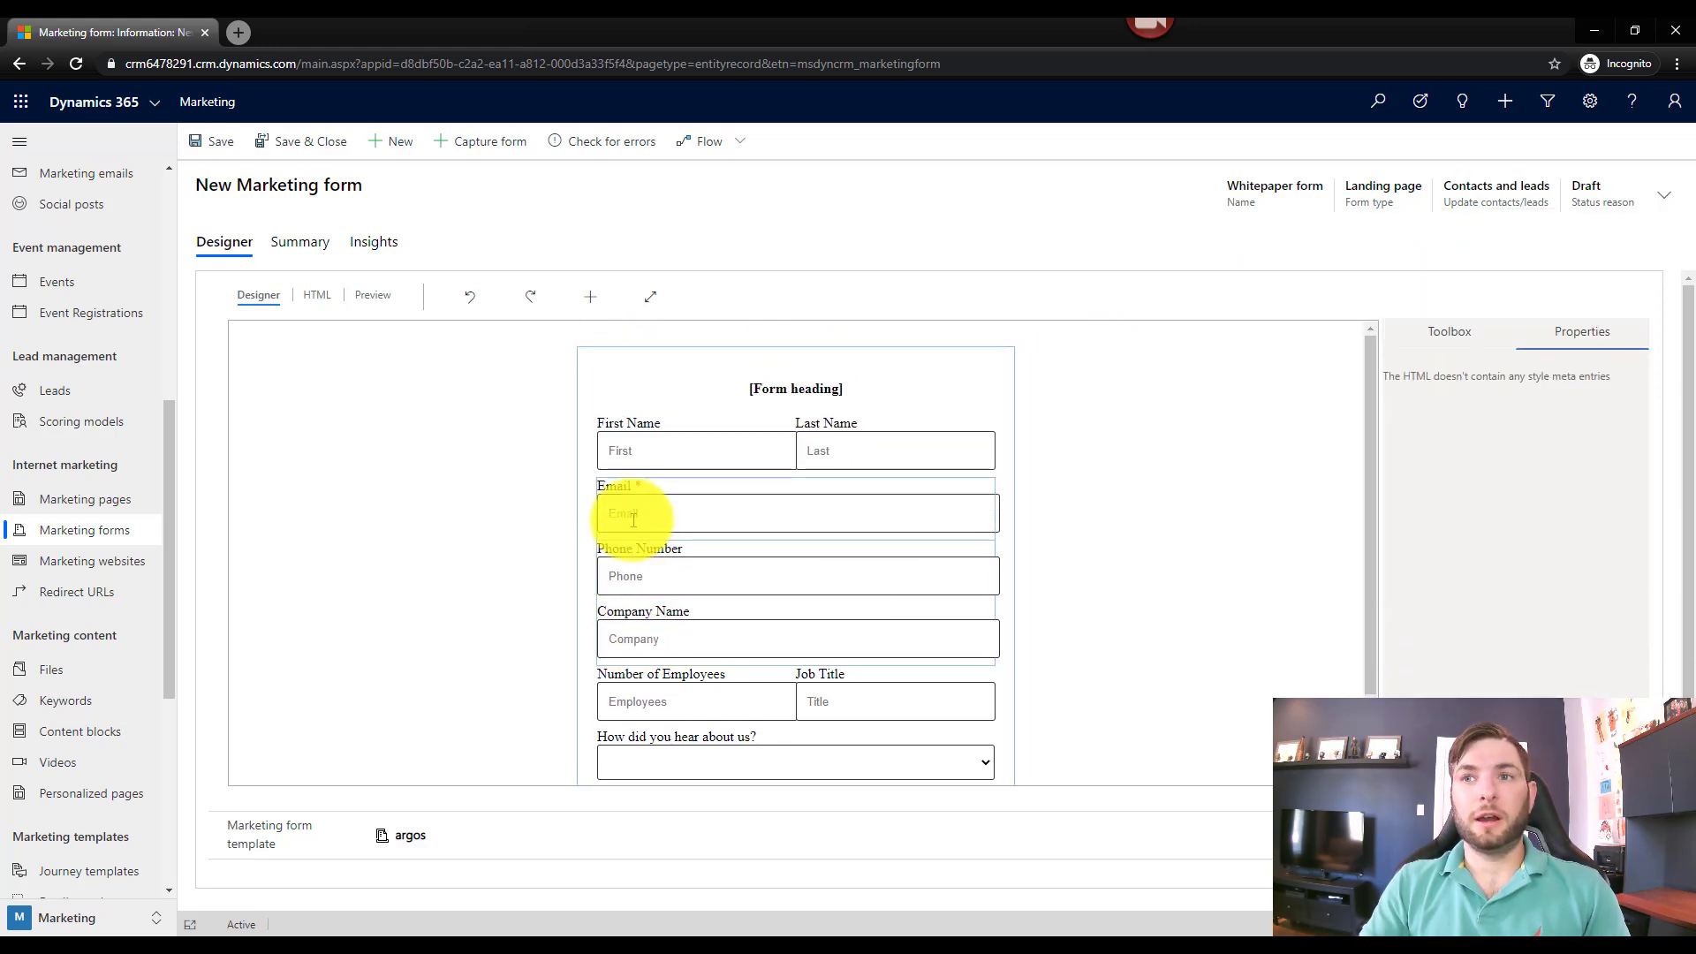
click(1449, 334)
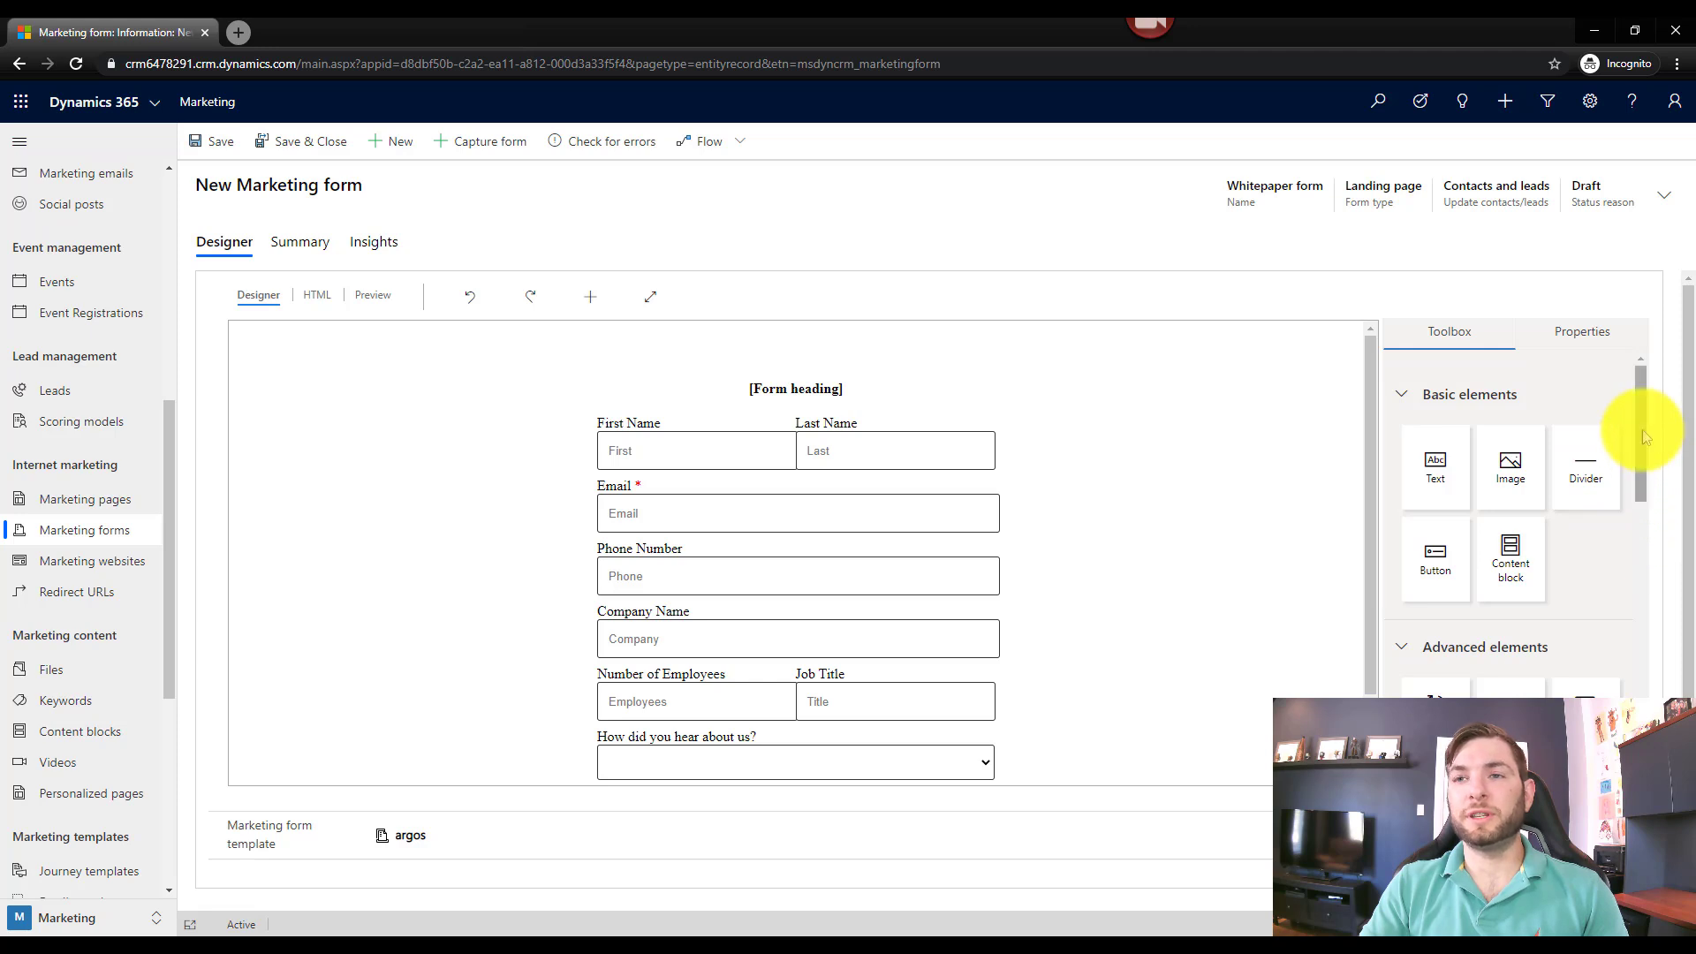
drag(1646, 438, 1619, 417)
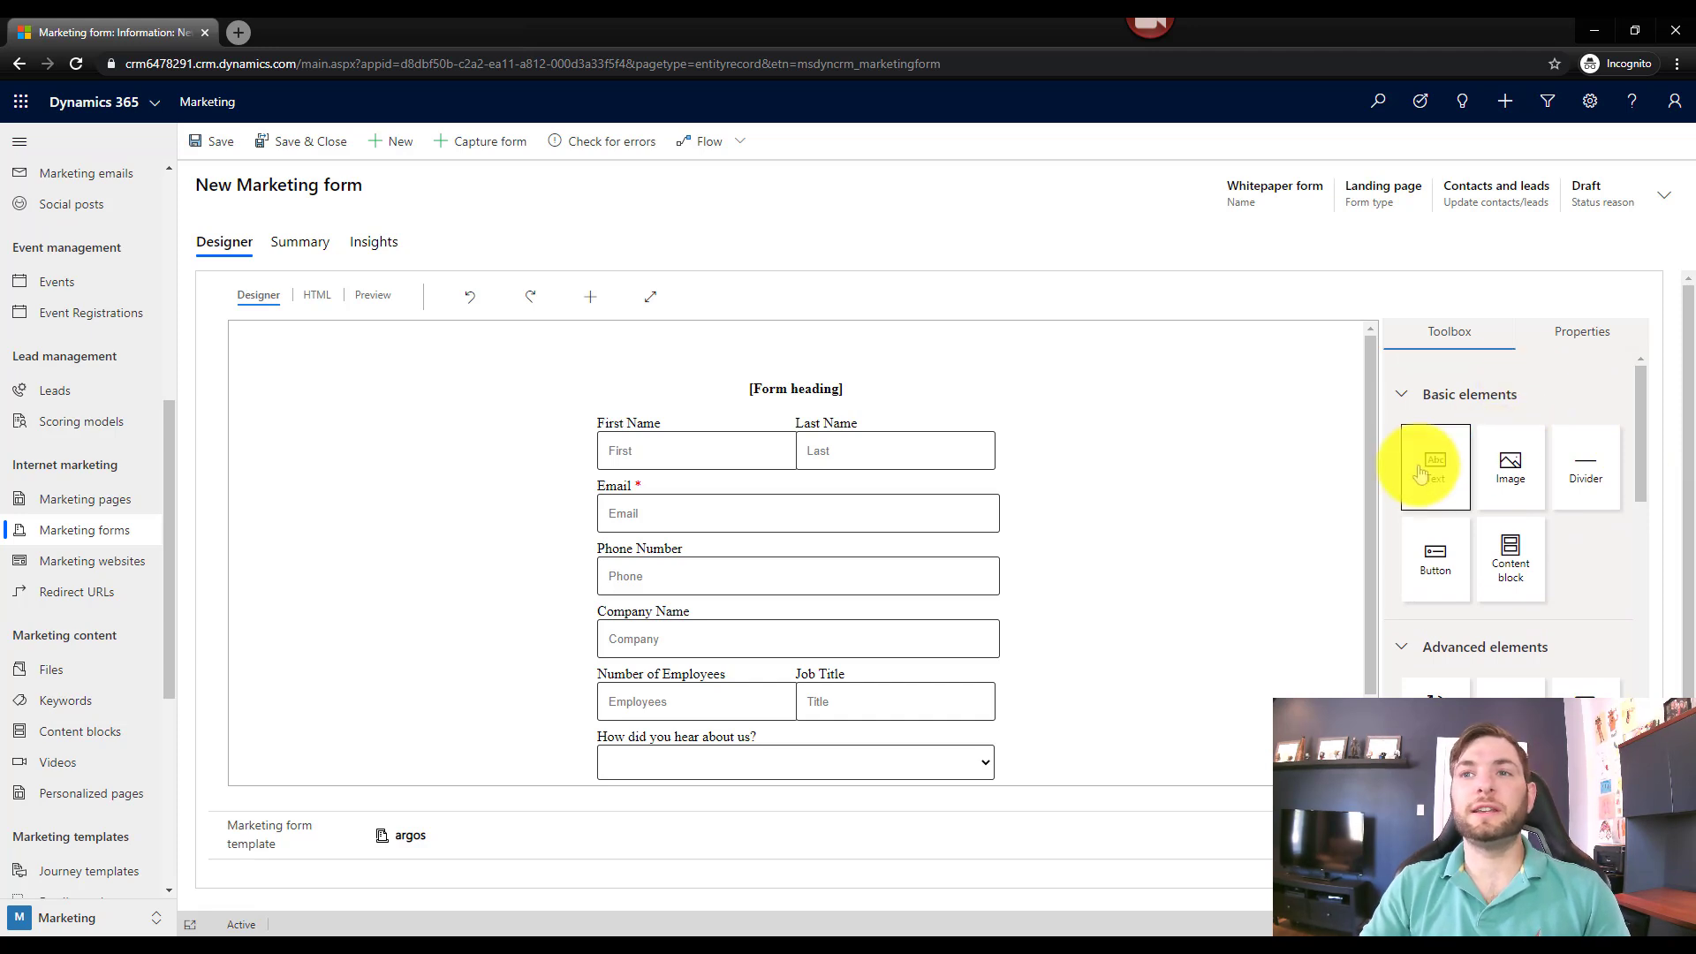
click(839, 388)
drag(852, 391, 700, 380)
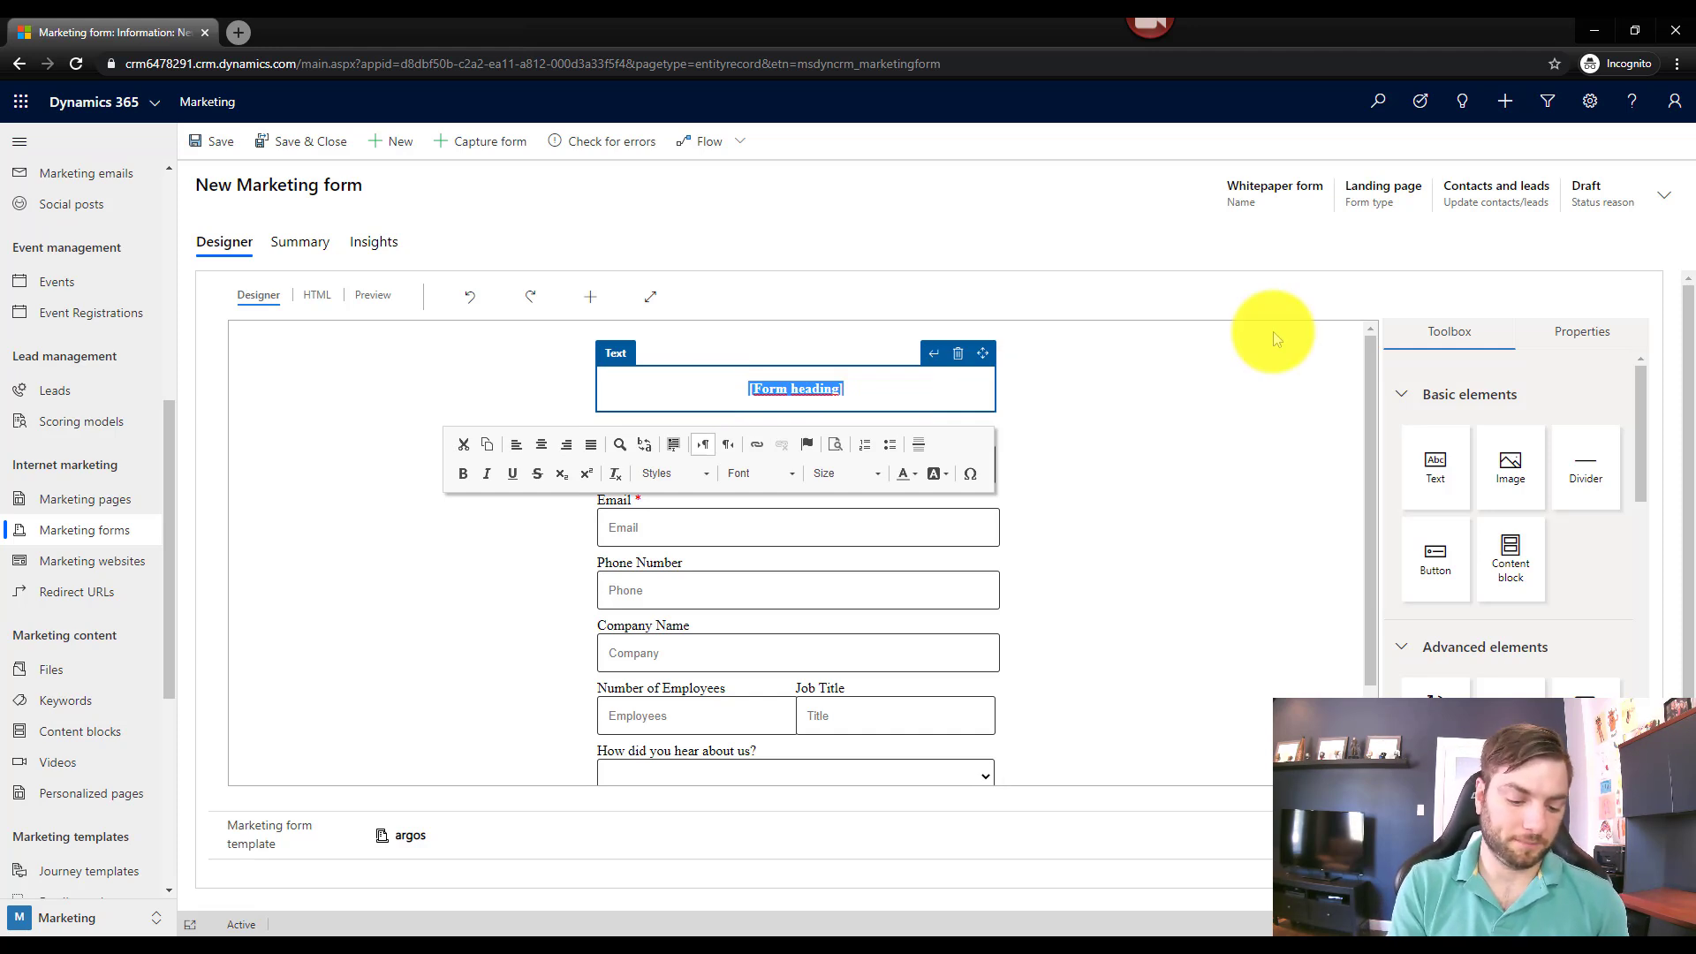
text(Dowload )
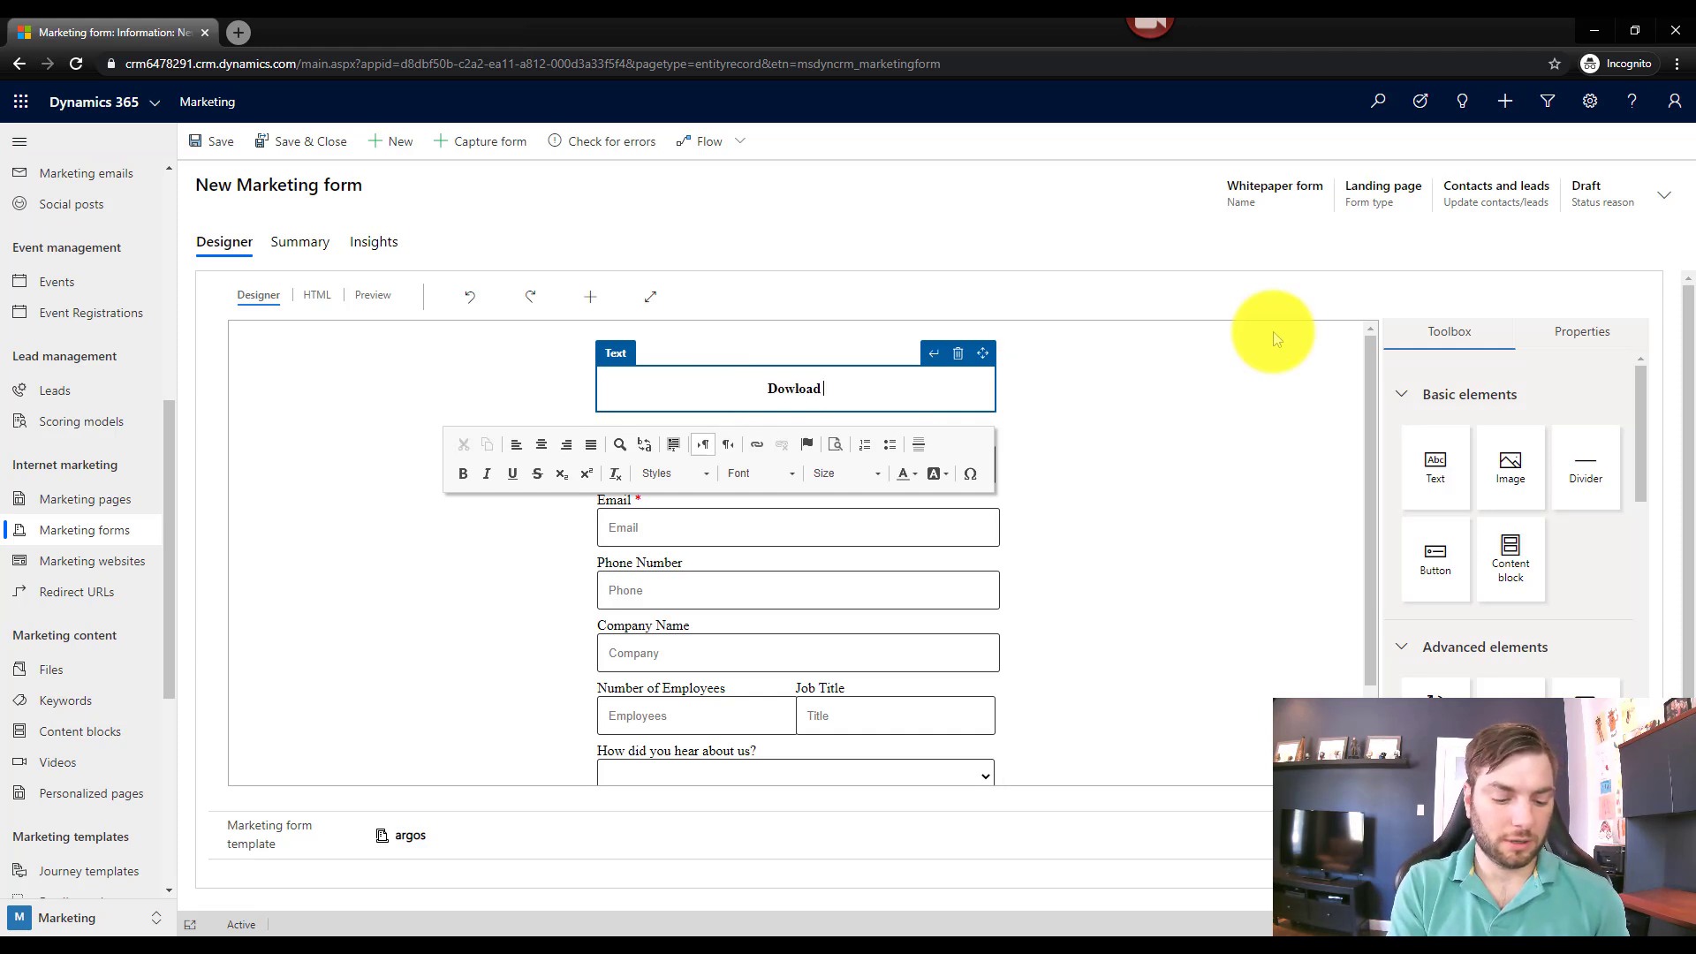
text(our white paper)
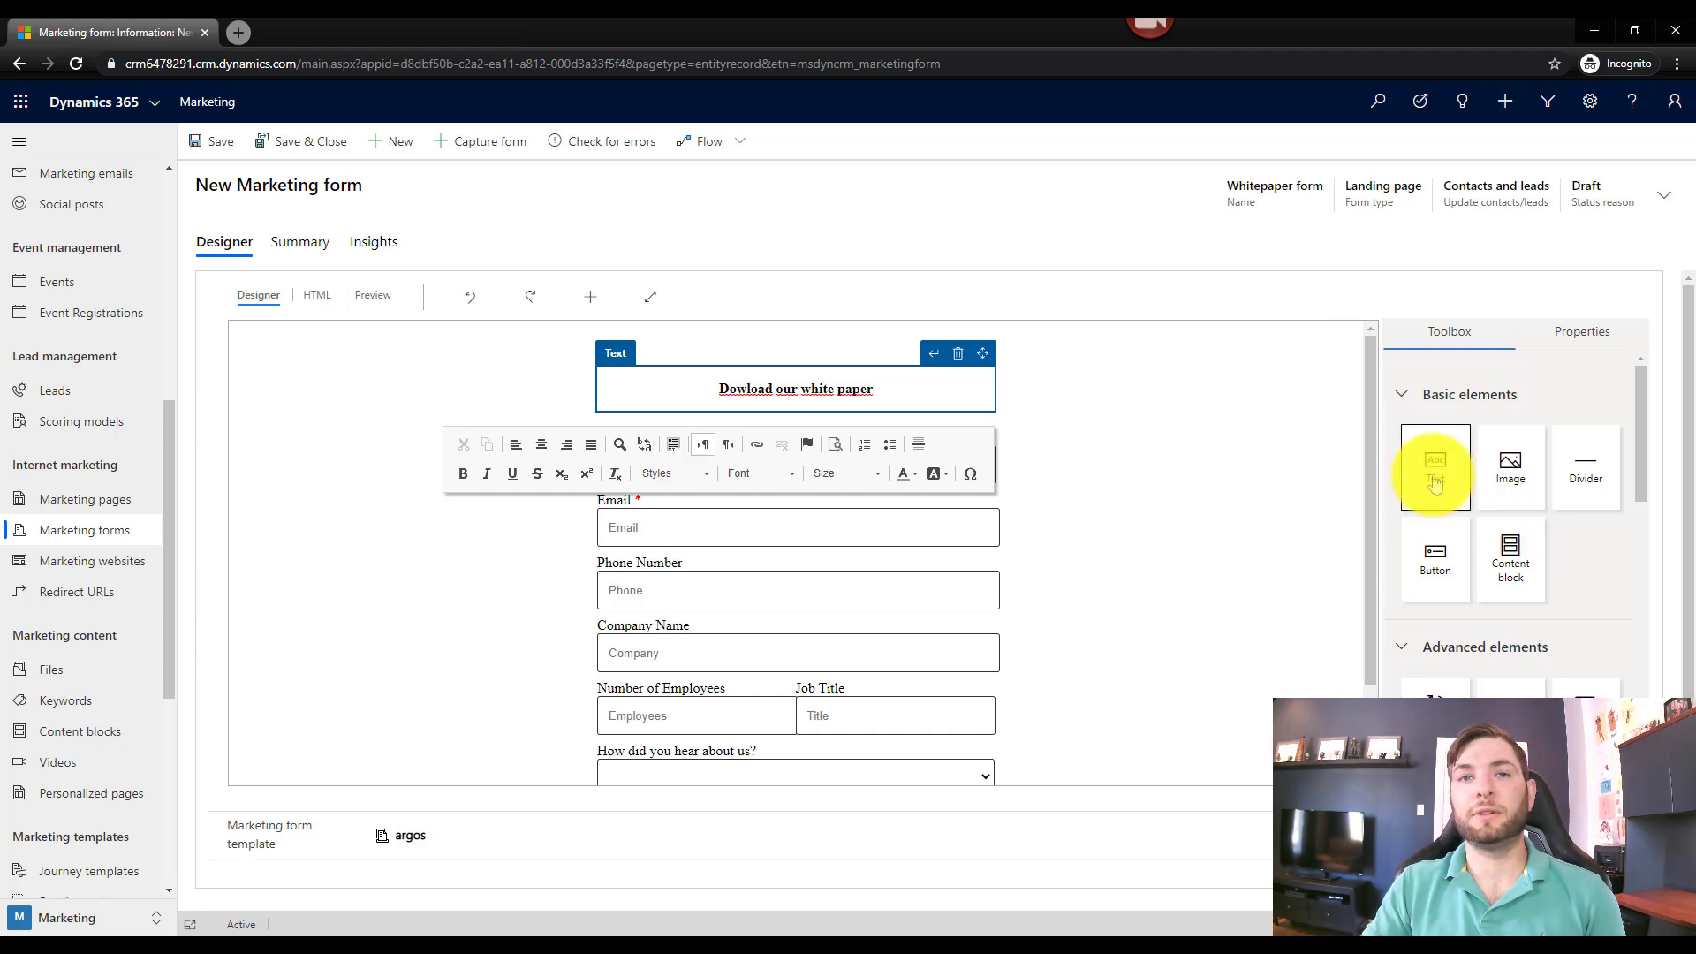
Add a text element directly below the form heading and a button element between it and the name fields
drag(1435, 481, 1029, 424)
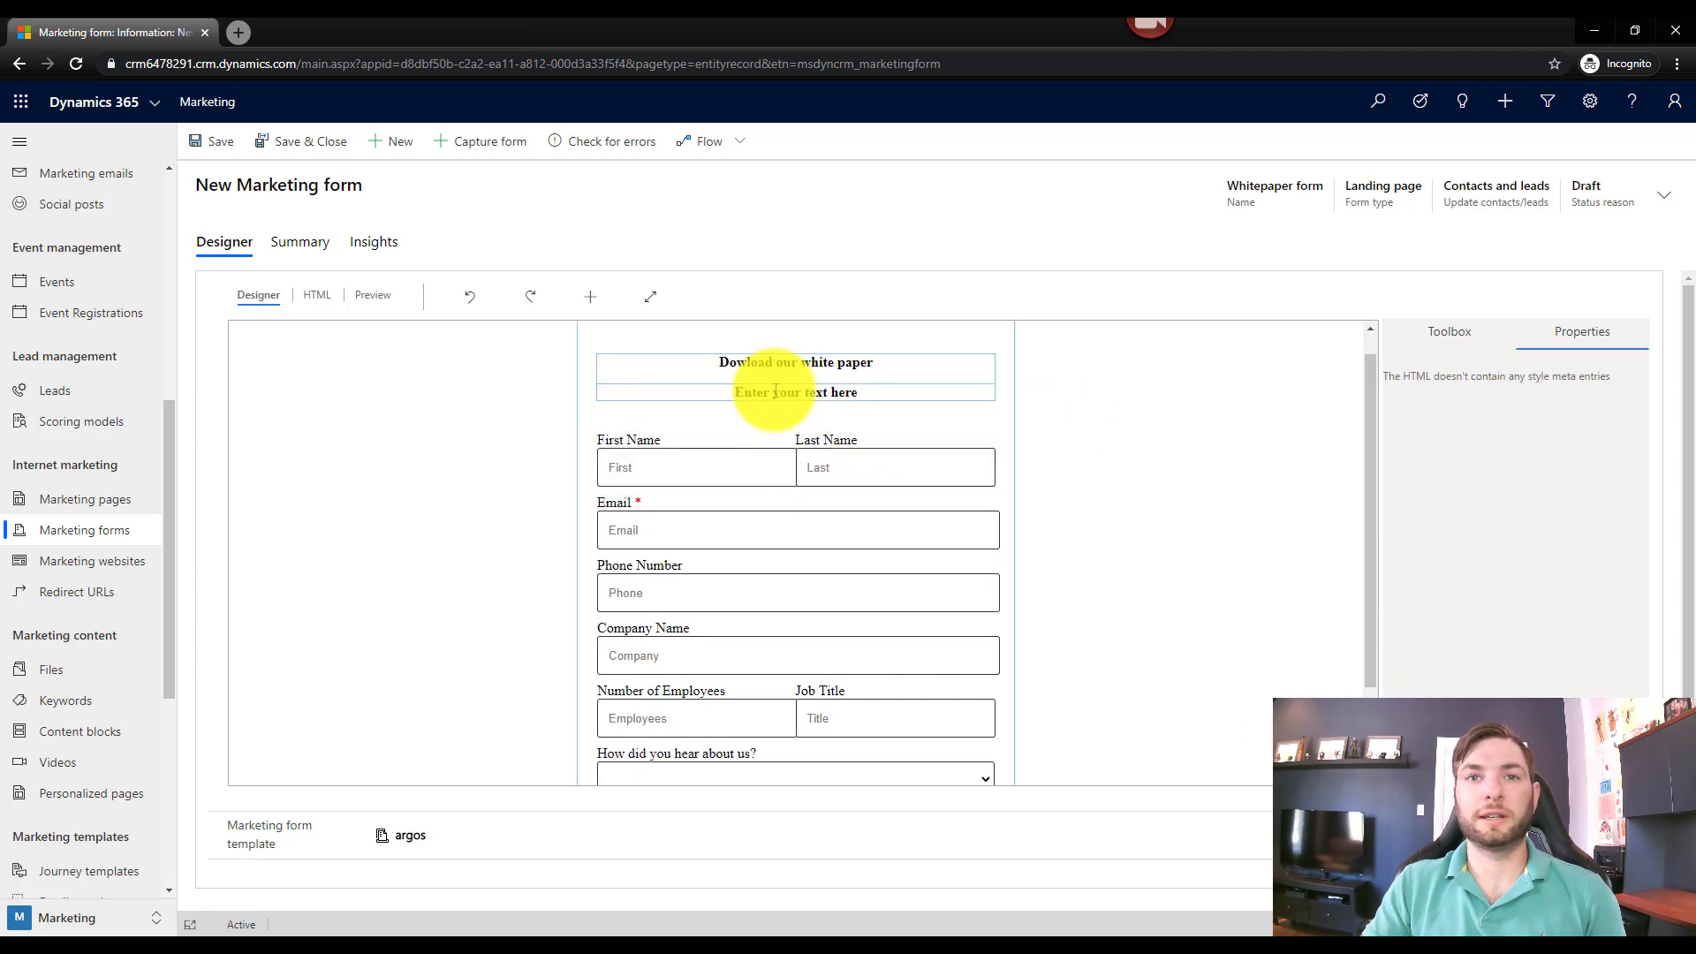
click(1441, 342)
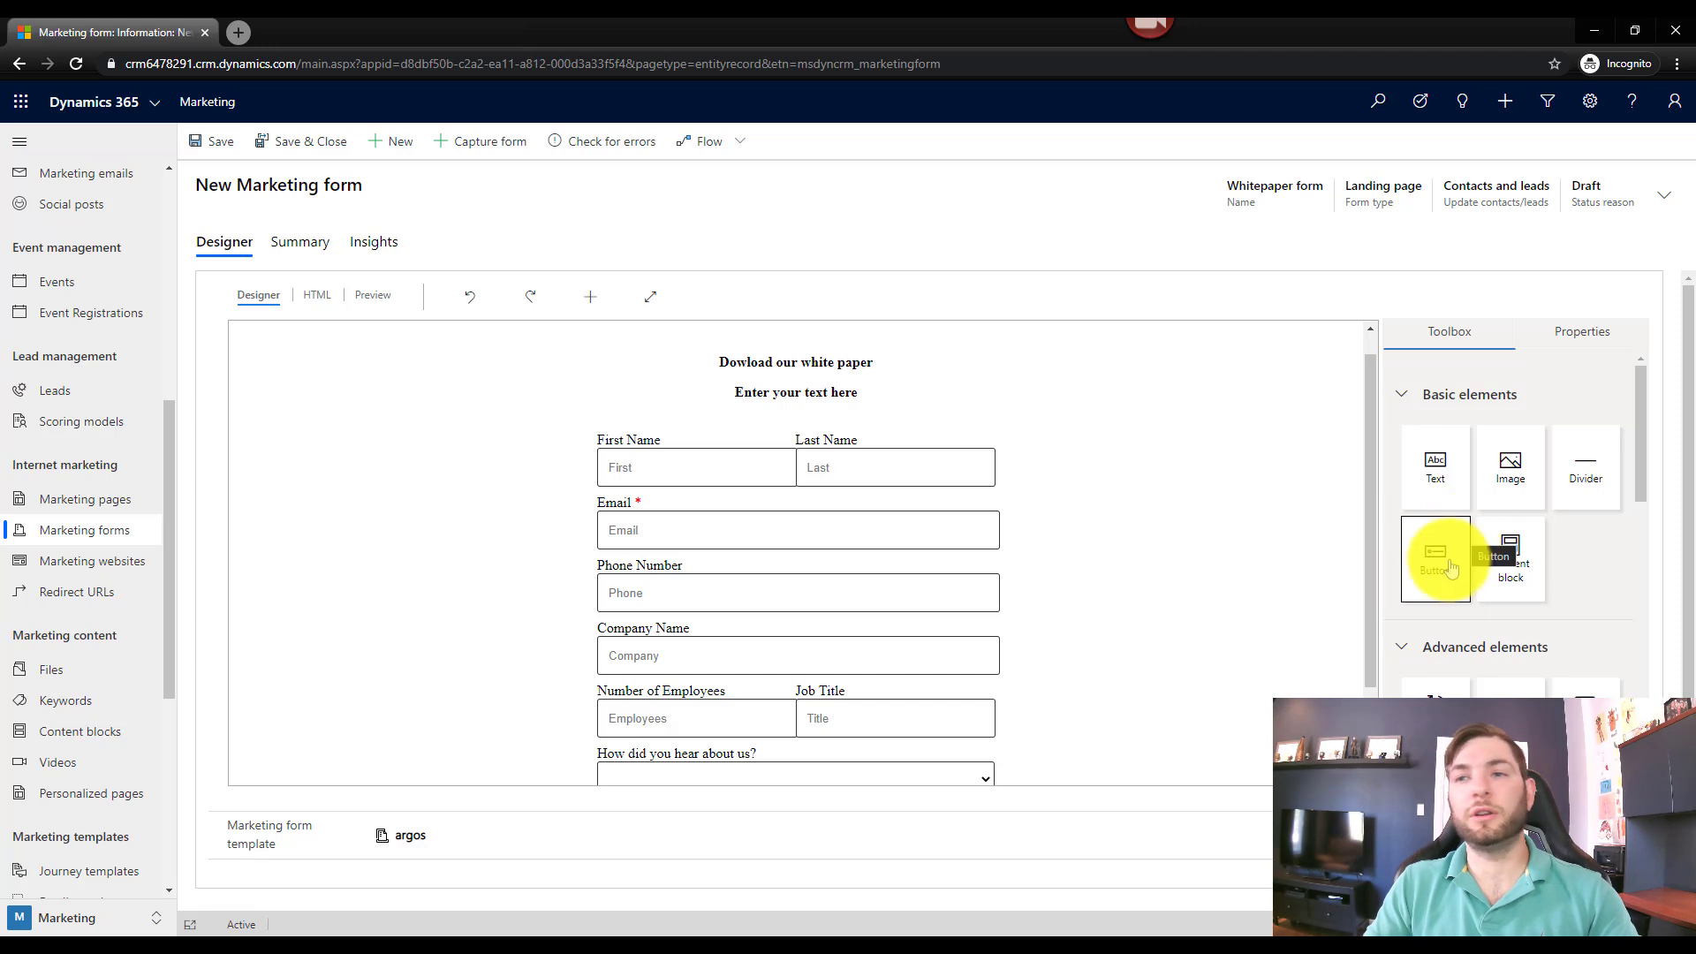
drag(1426, 576, 830, 429)
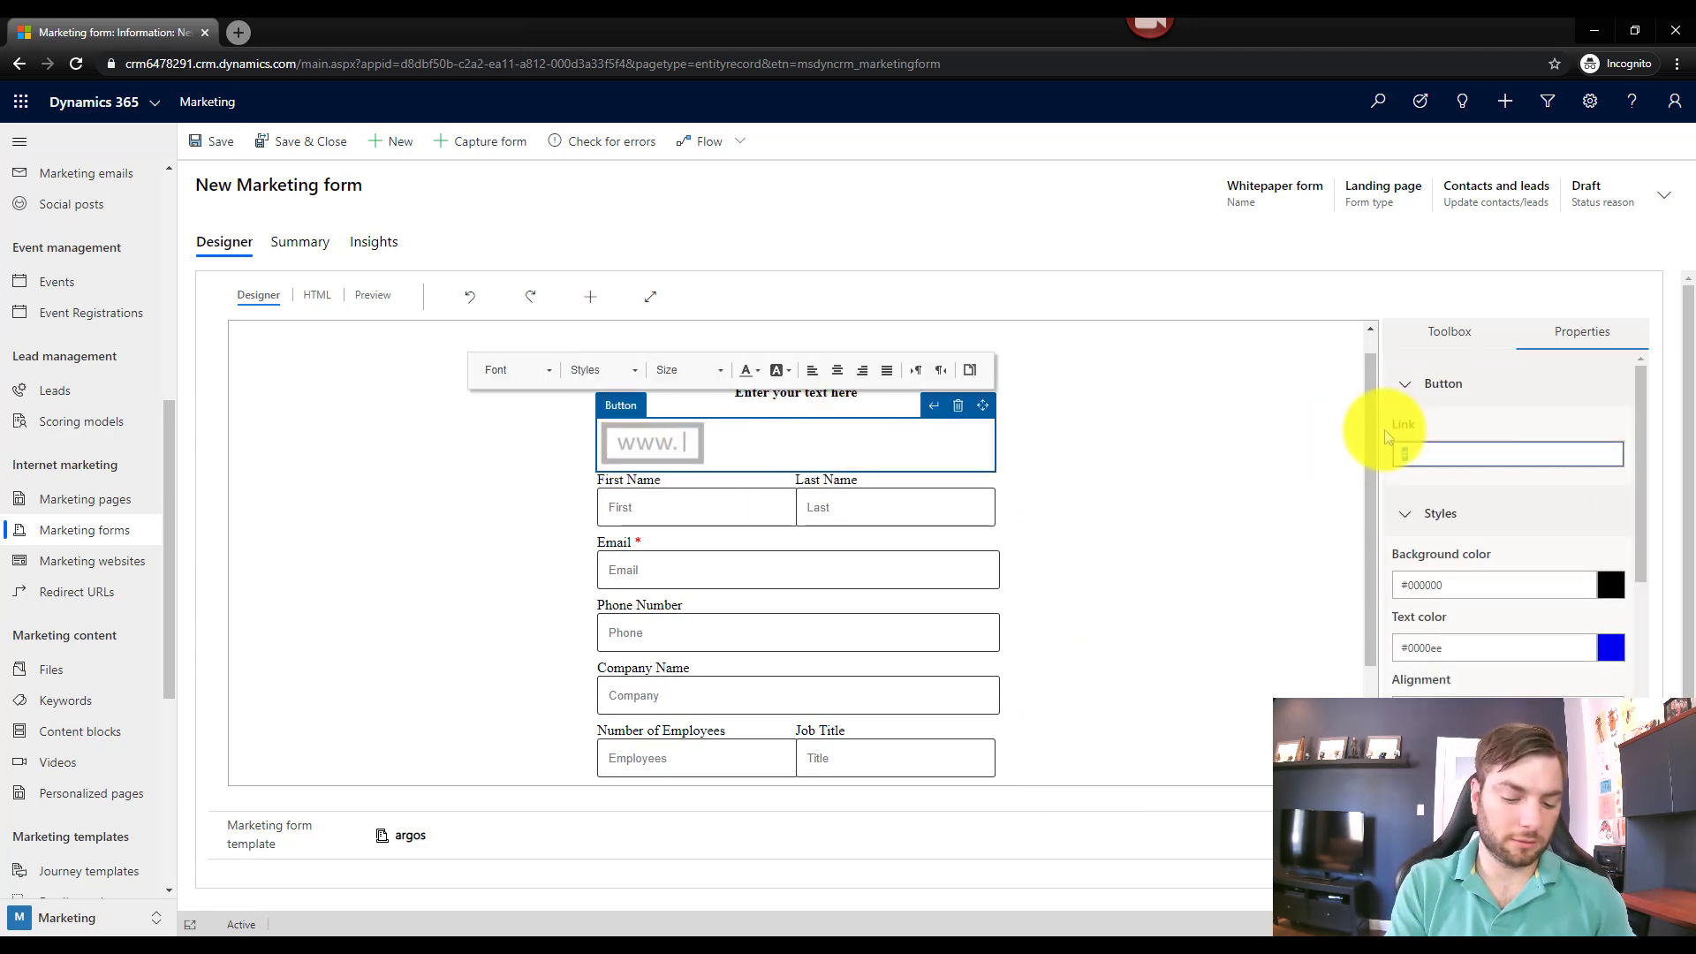
text(www.powerplatformgeek)
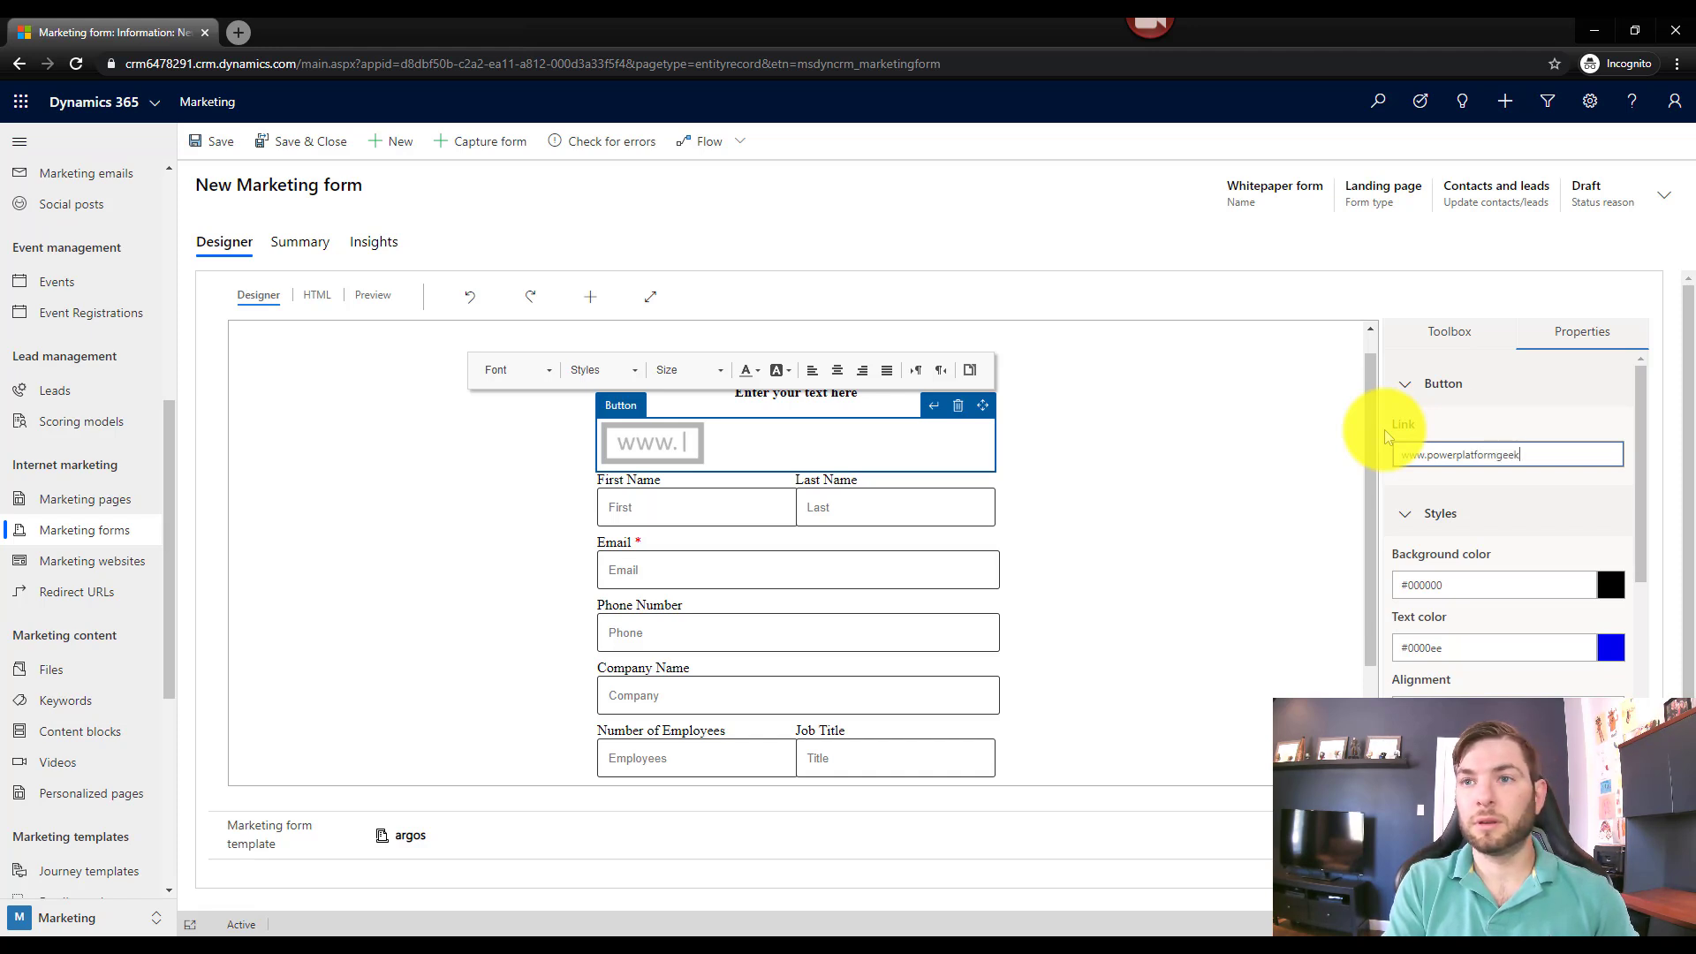
click(1068, 495)
click(659, 428)
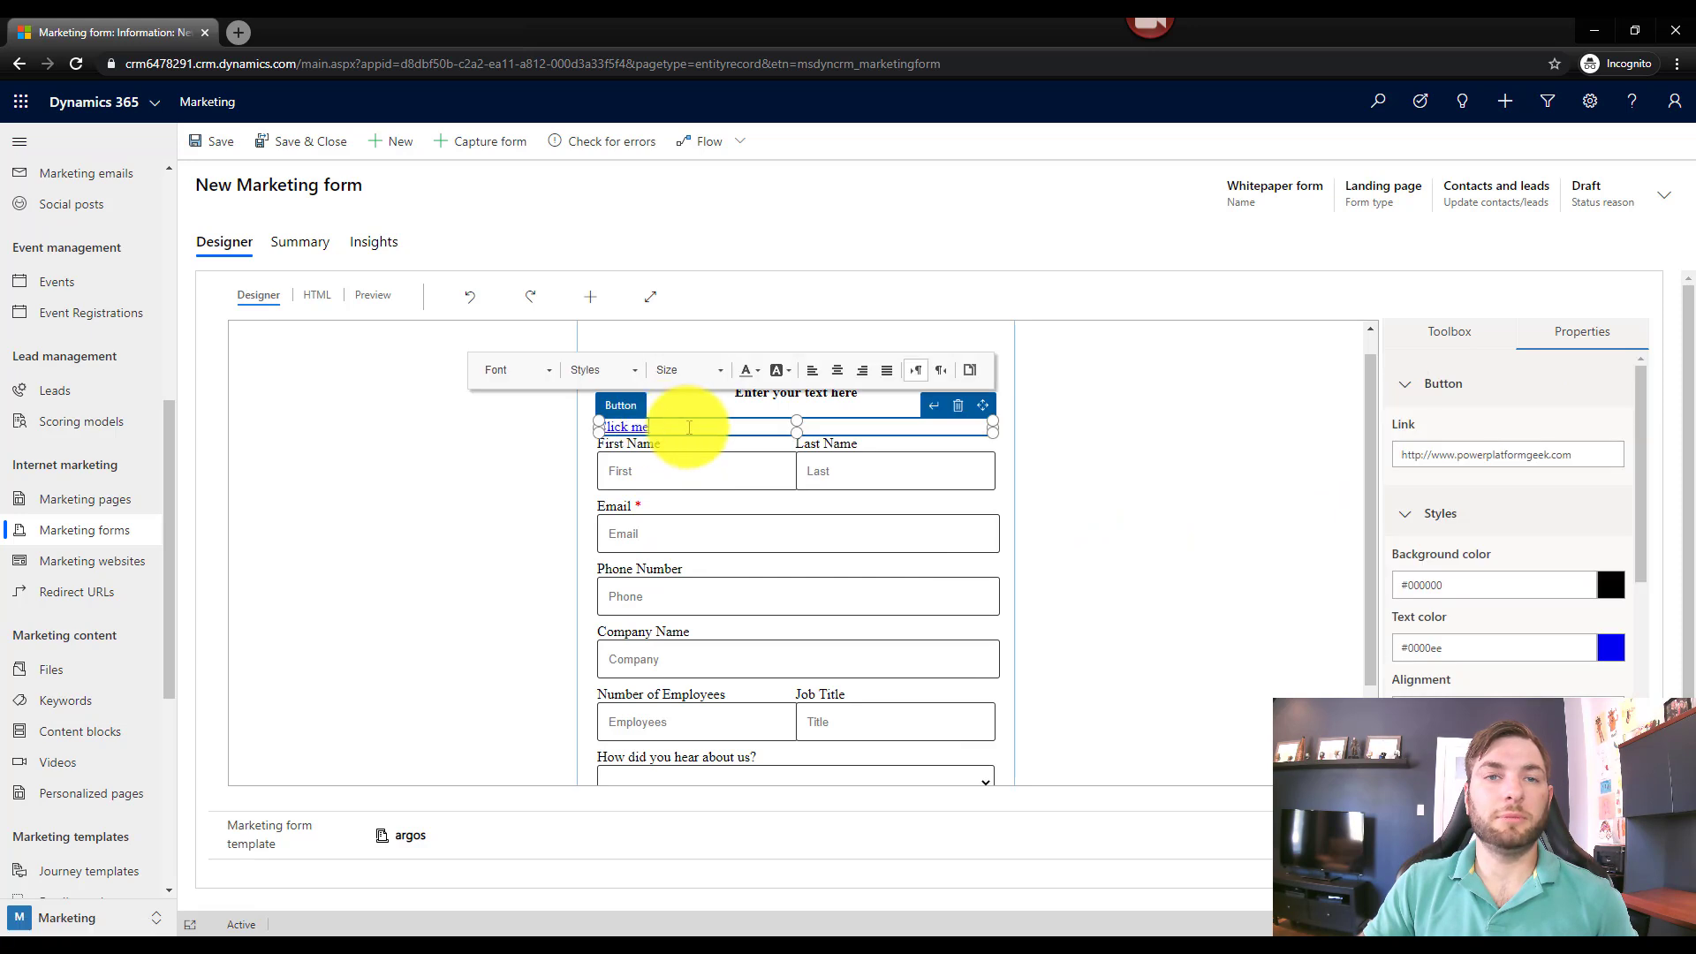
click(530, 428)
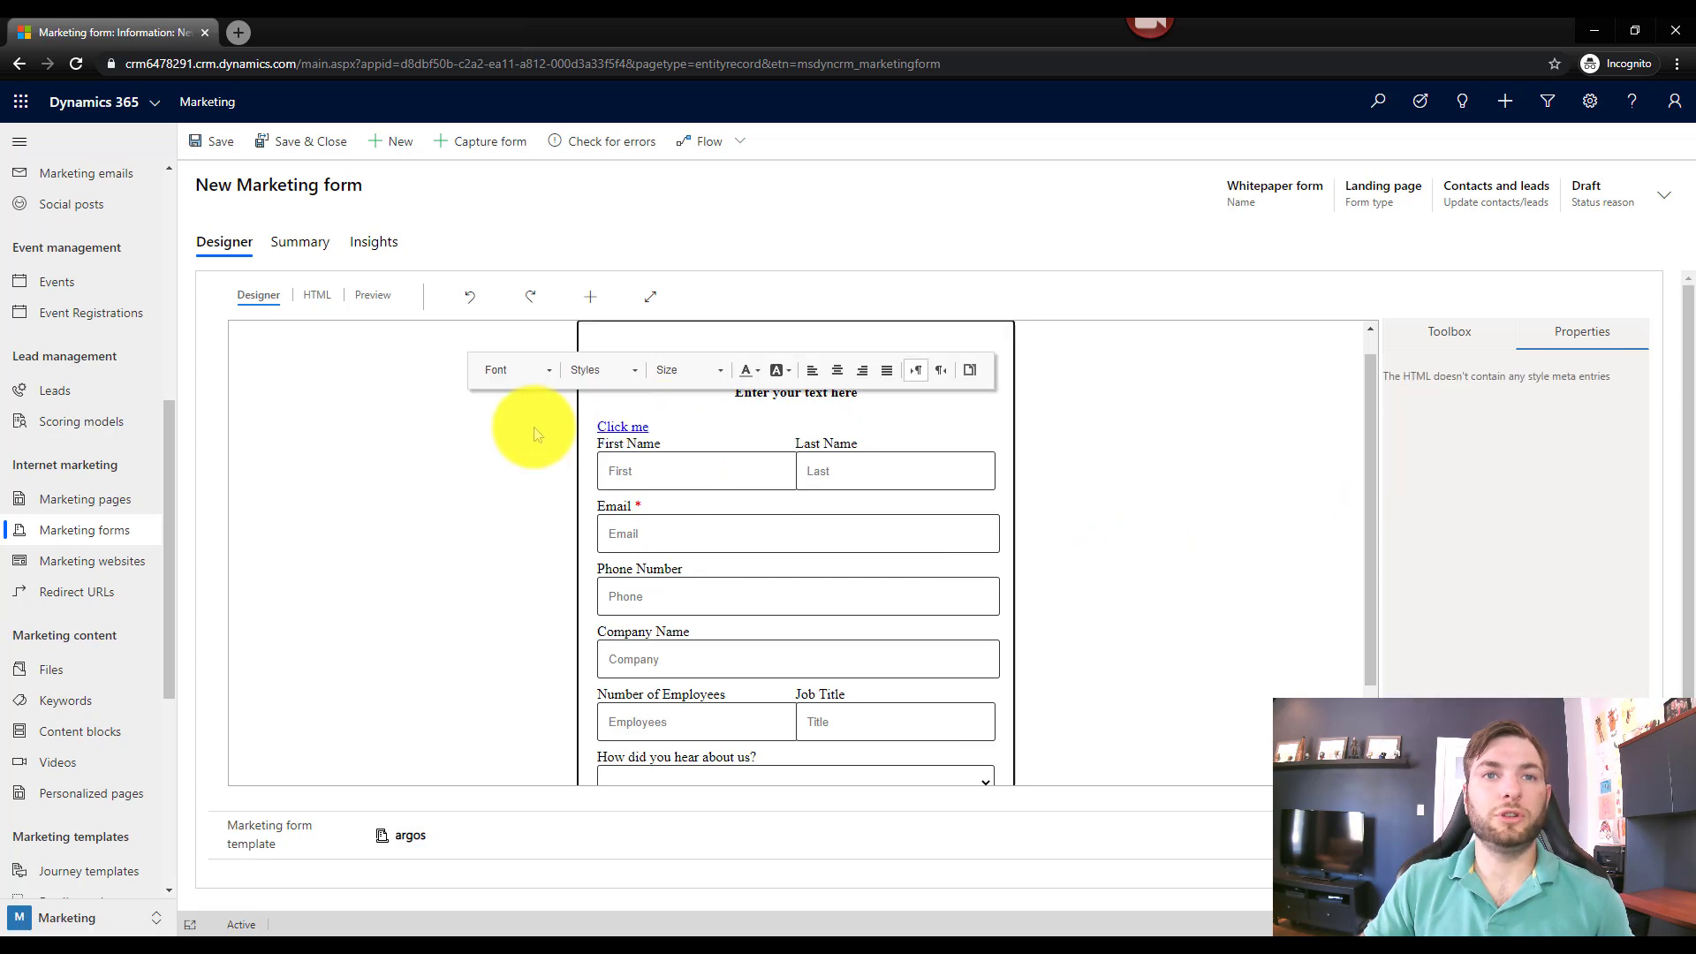
click(674, 426)
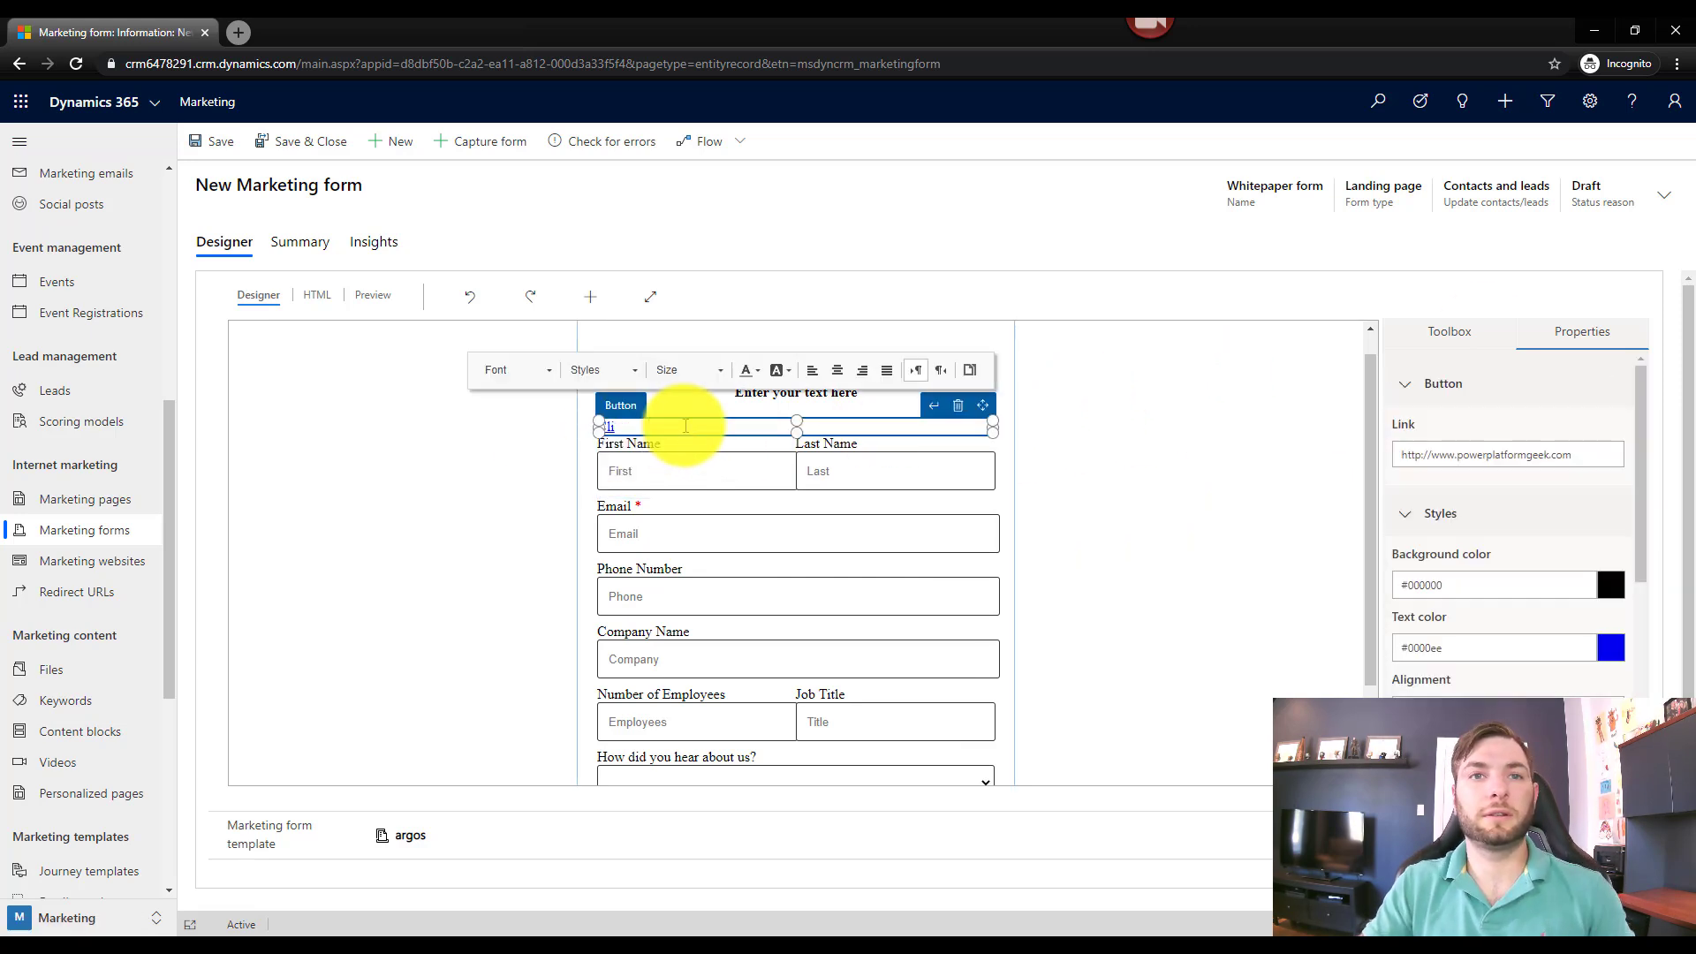
key(BackSpace)
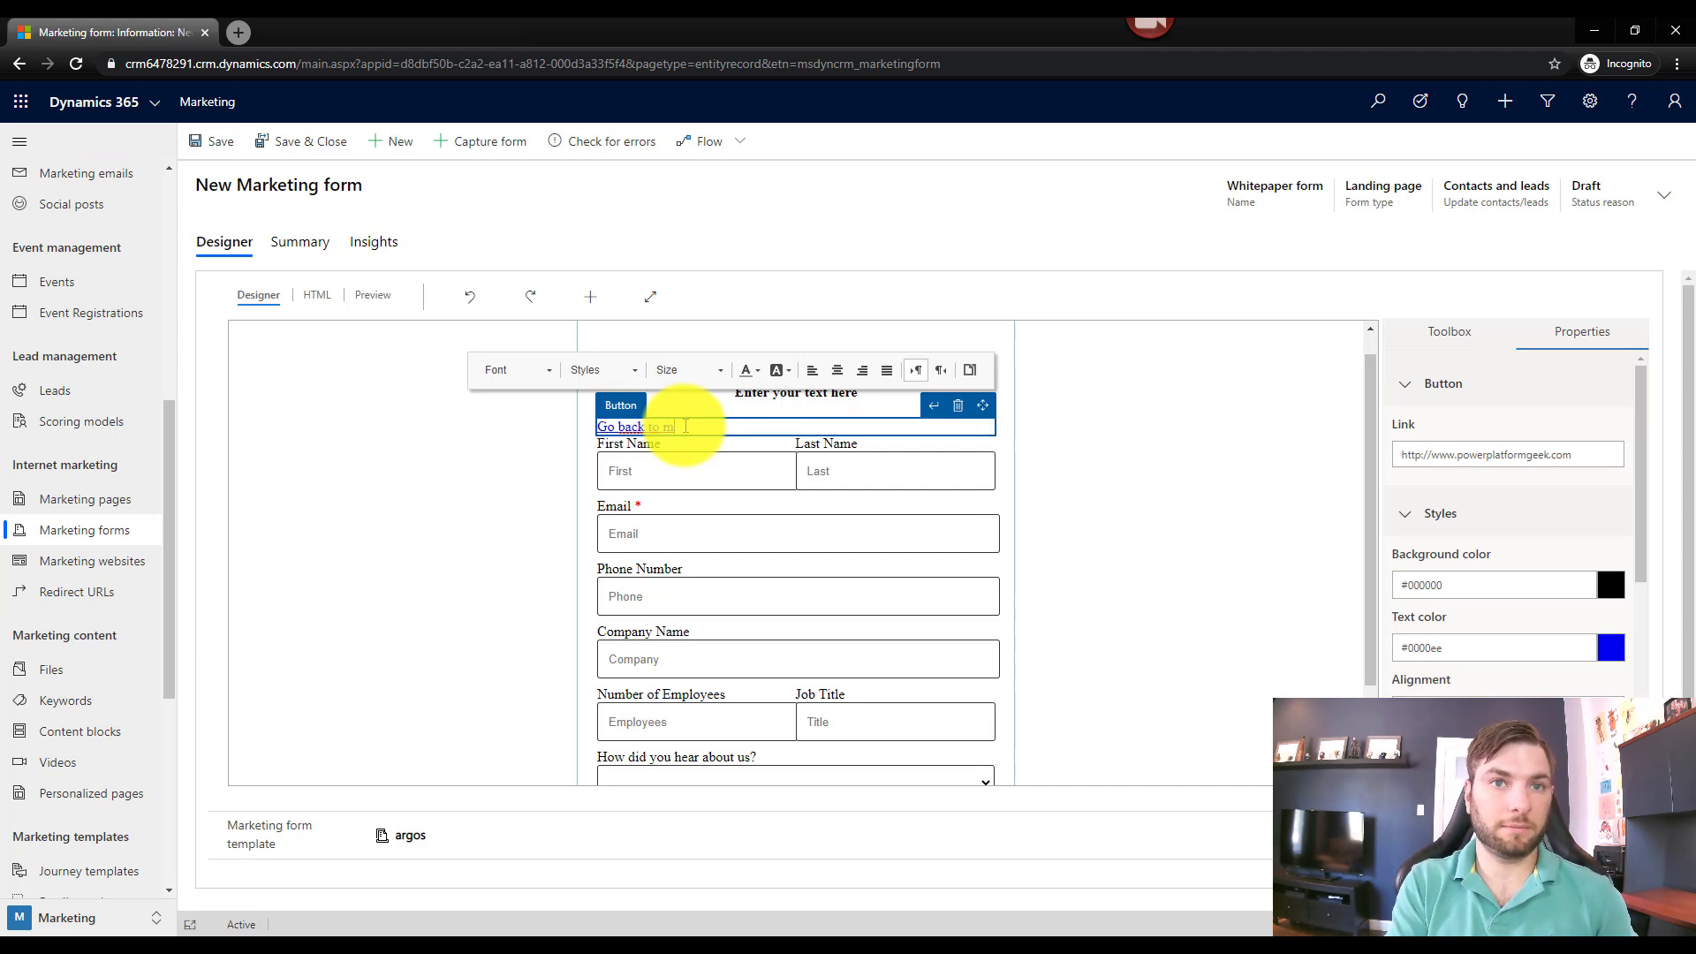
click(1144, 464)
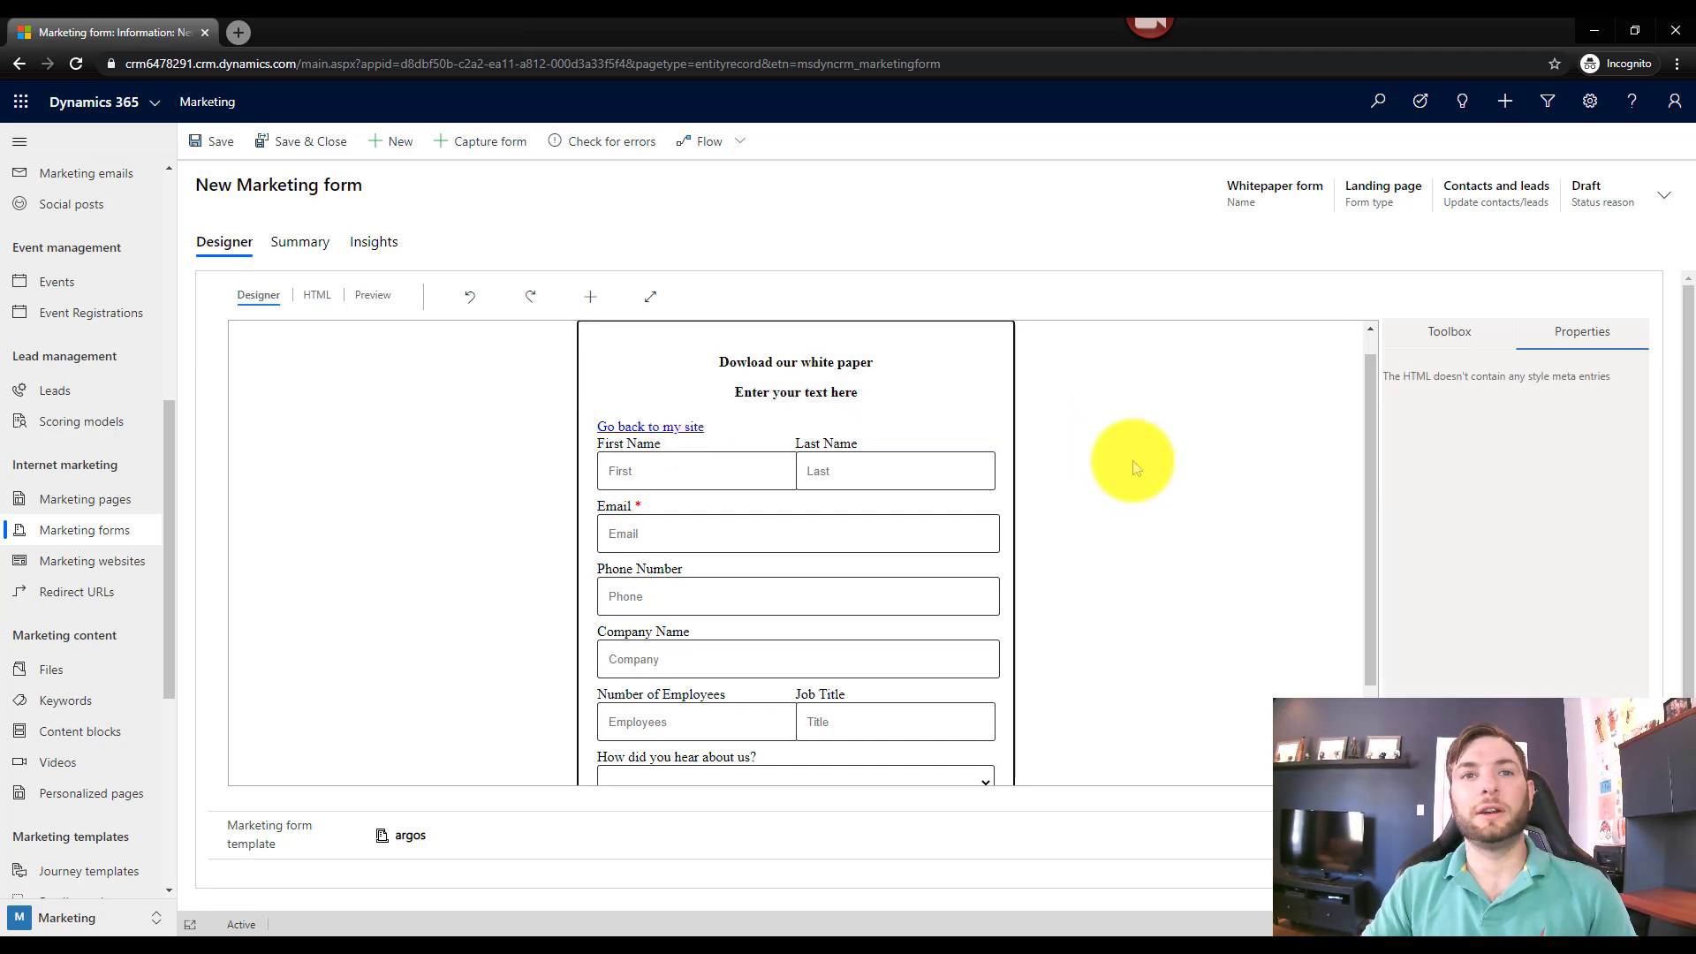
Try a content block between the placeholder text and the site link, look up its source records, and remove it
click(1458, 343)
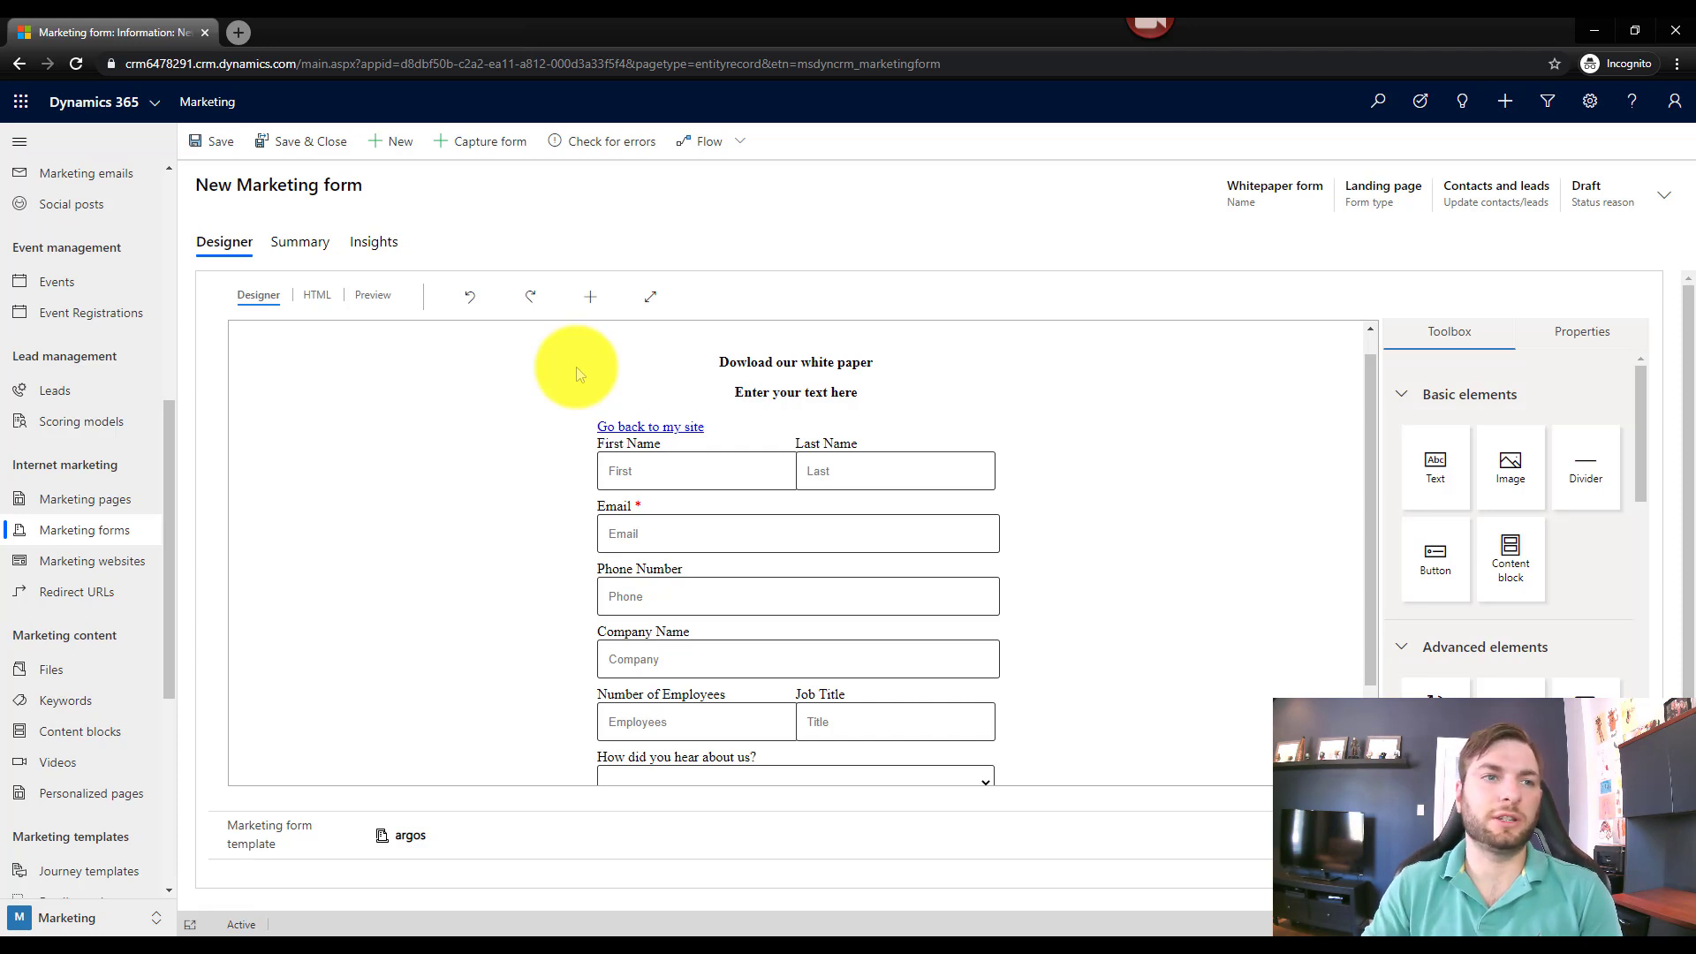
scroll(106, 512, down, 5)
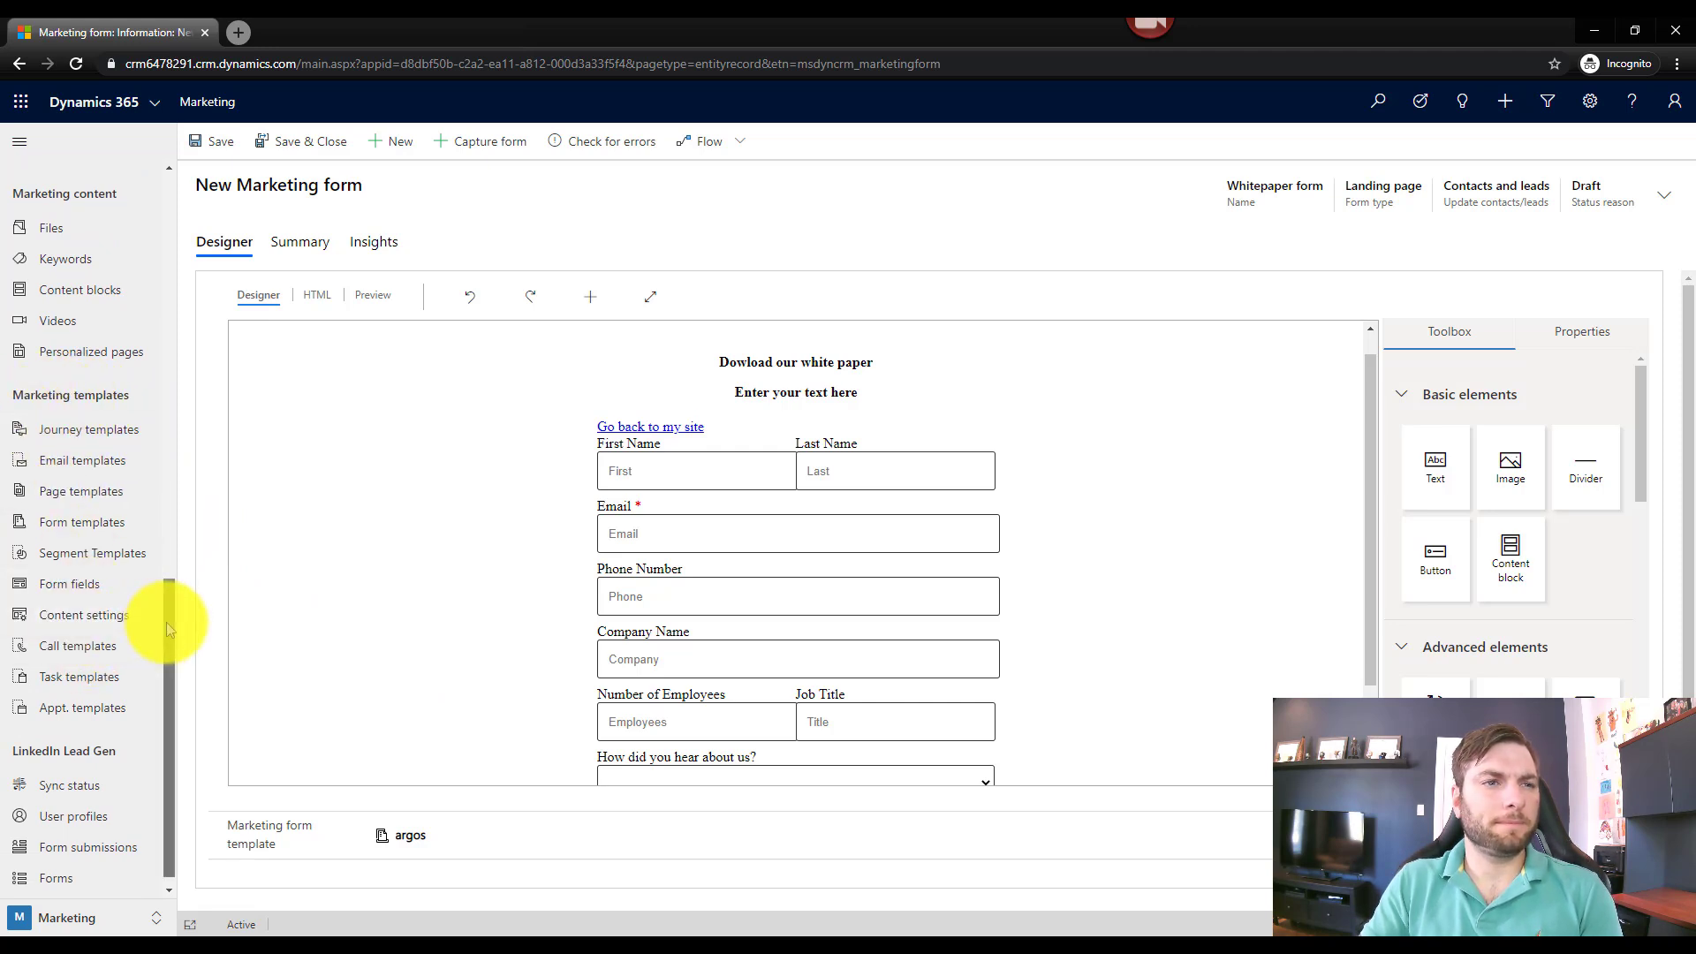
drag(166, 626, 170, 644)
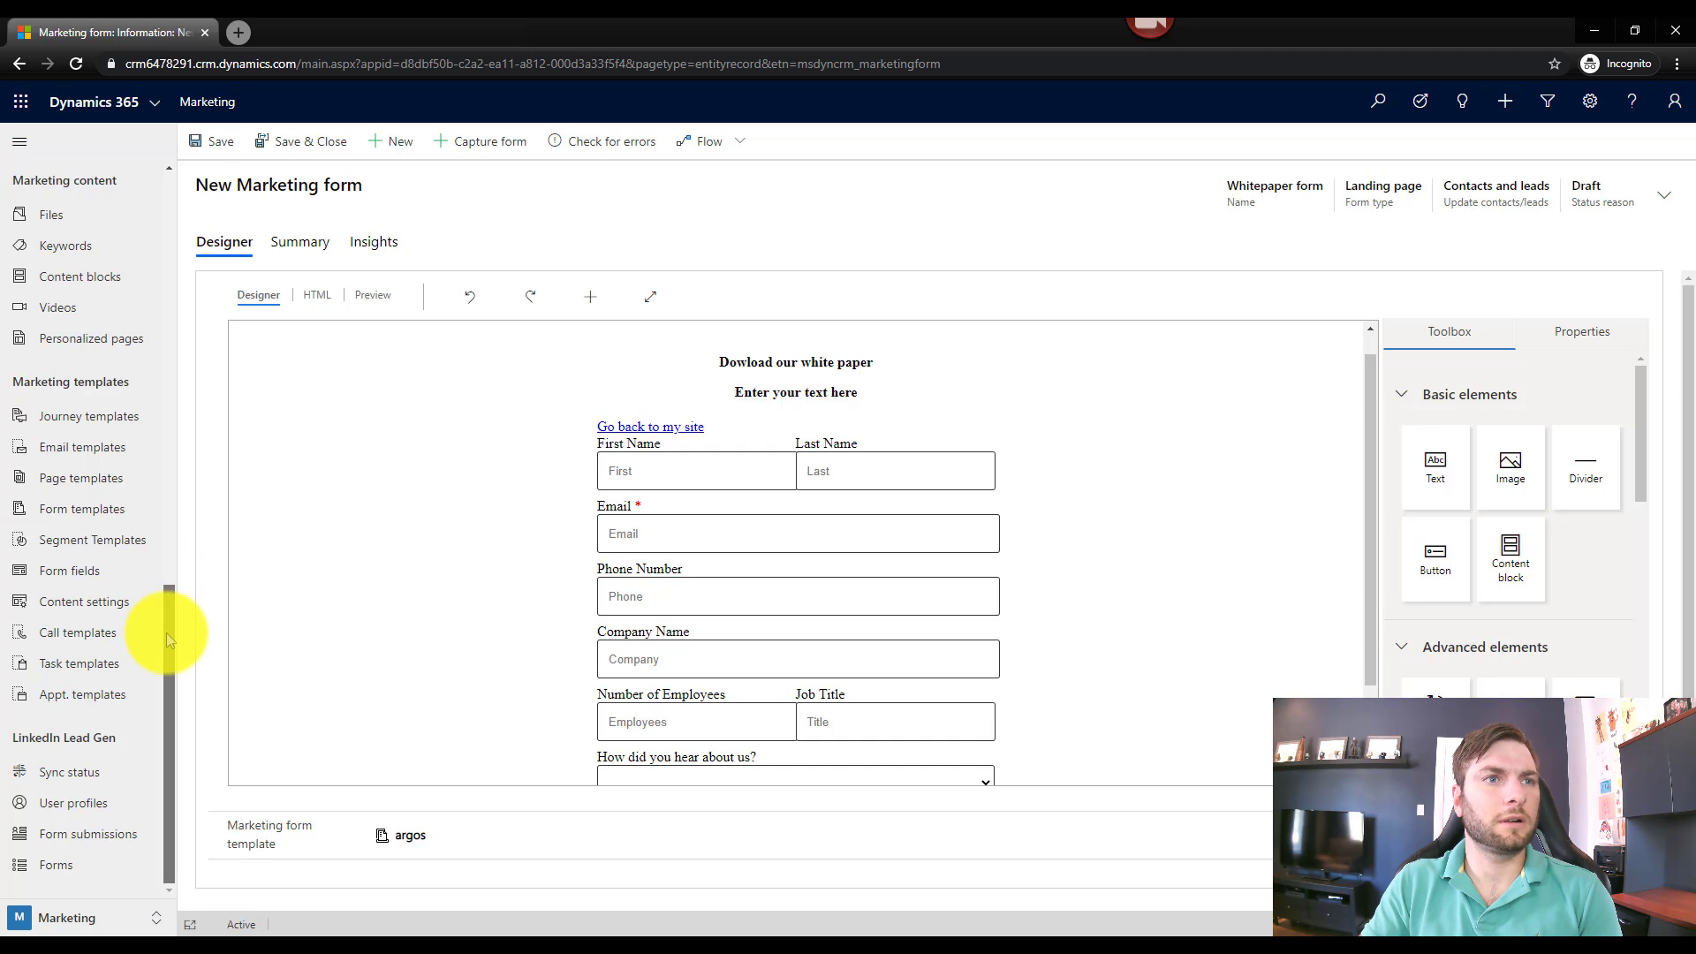
scroll(95, 327, up, 2)
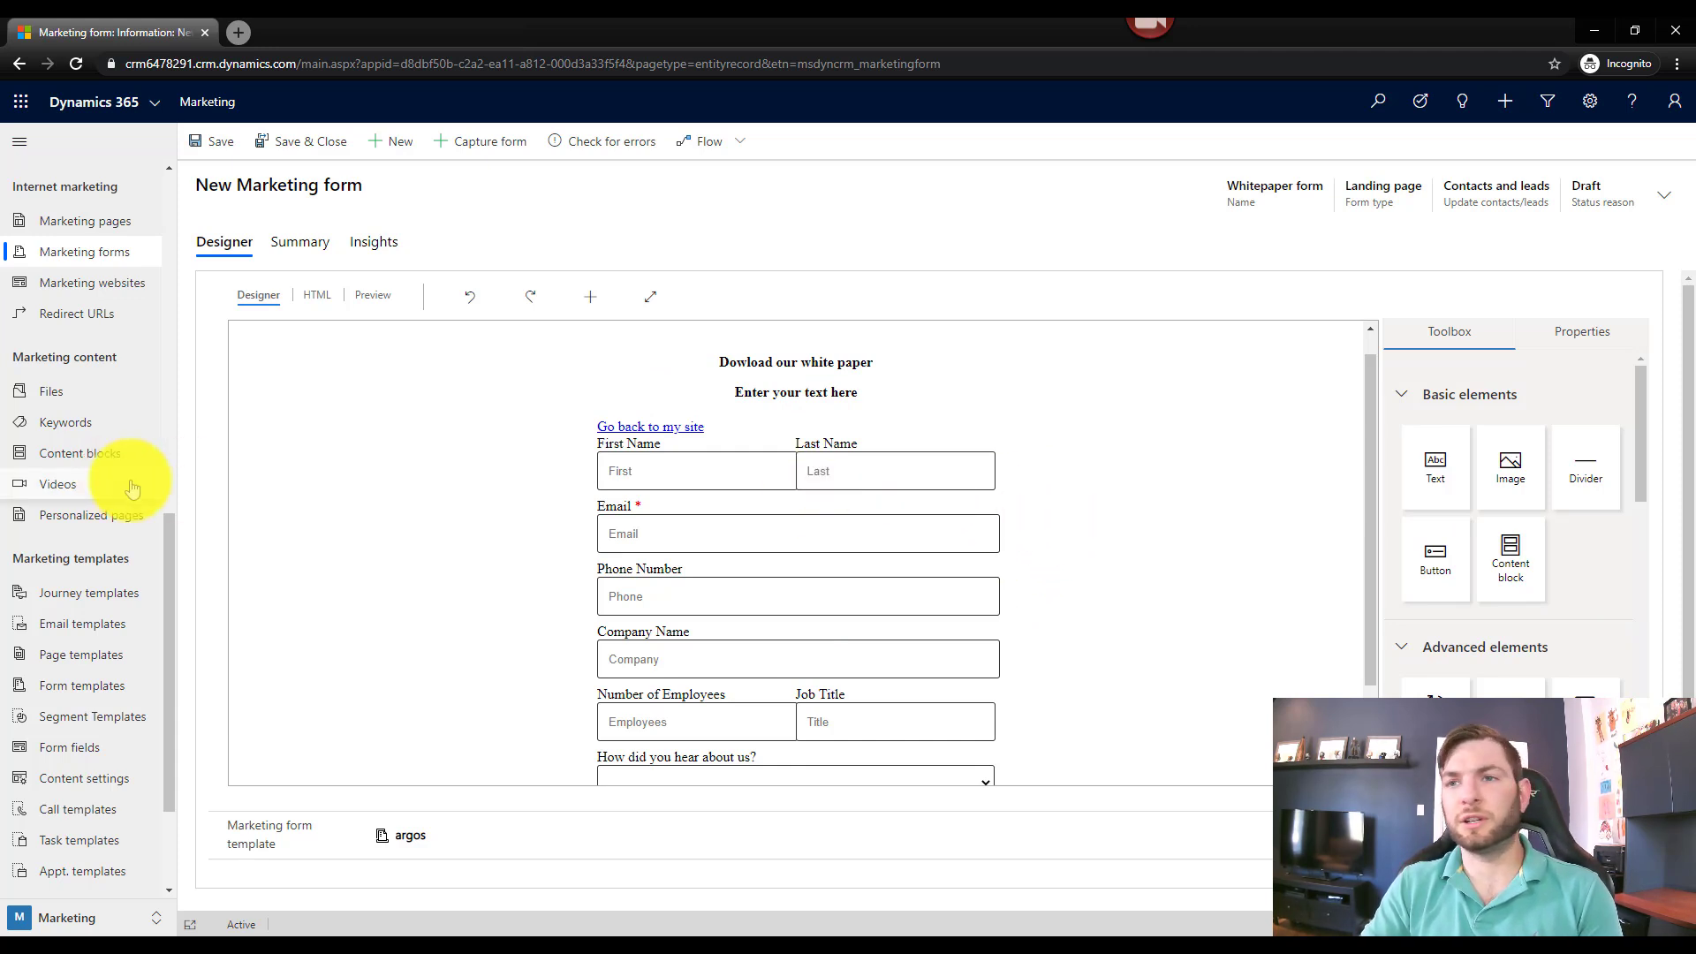
drag(1523, 591, 772, 425)
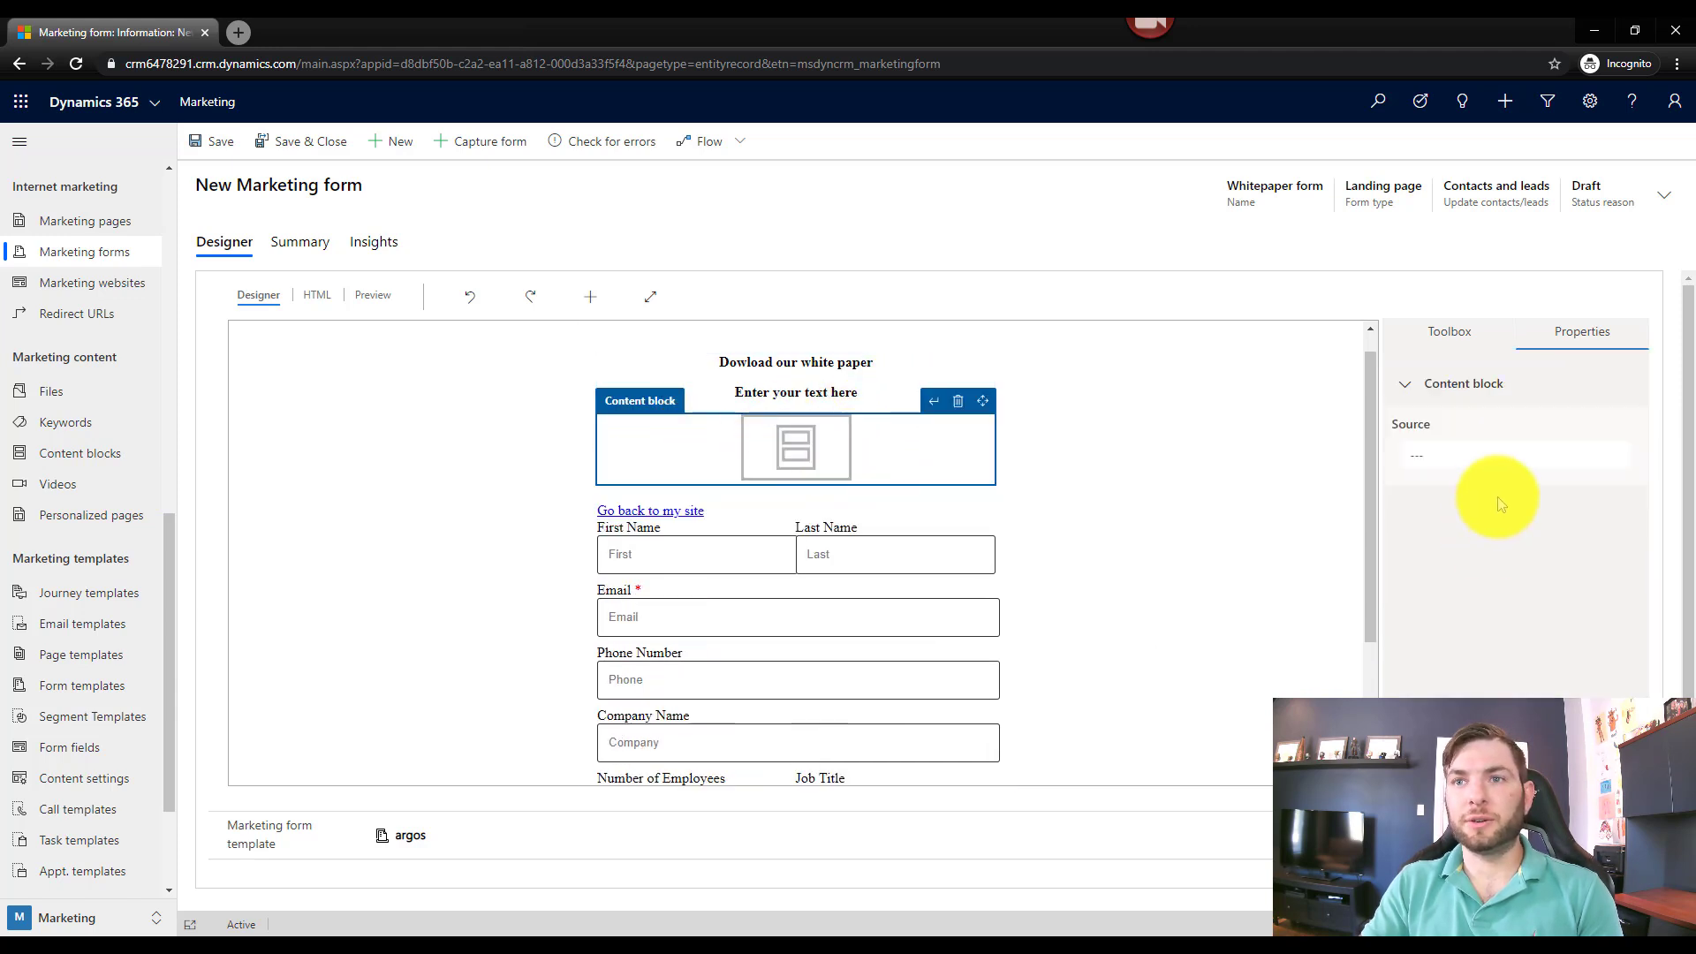
click(1620, 458)
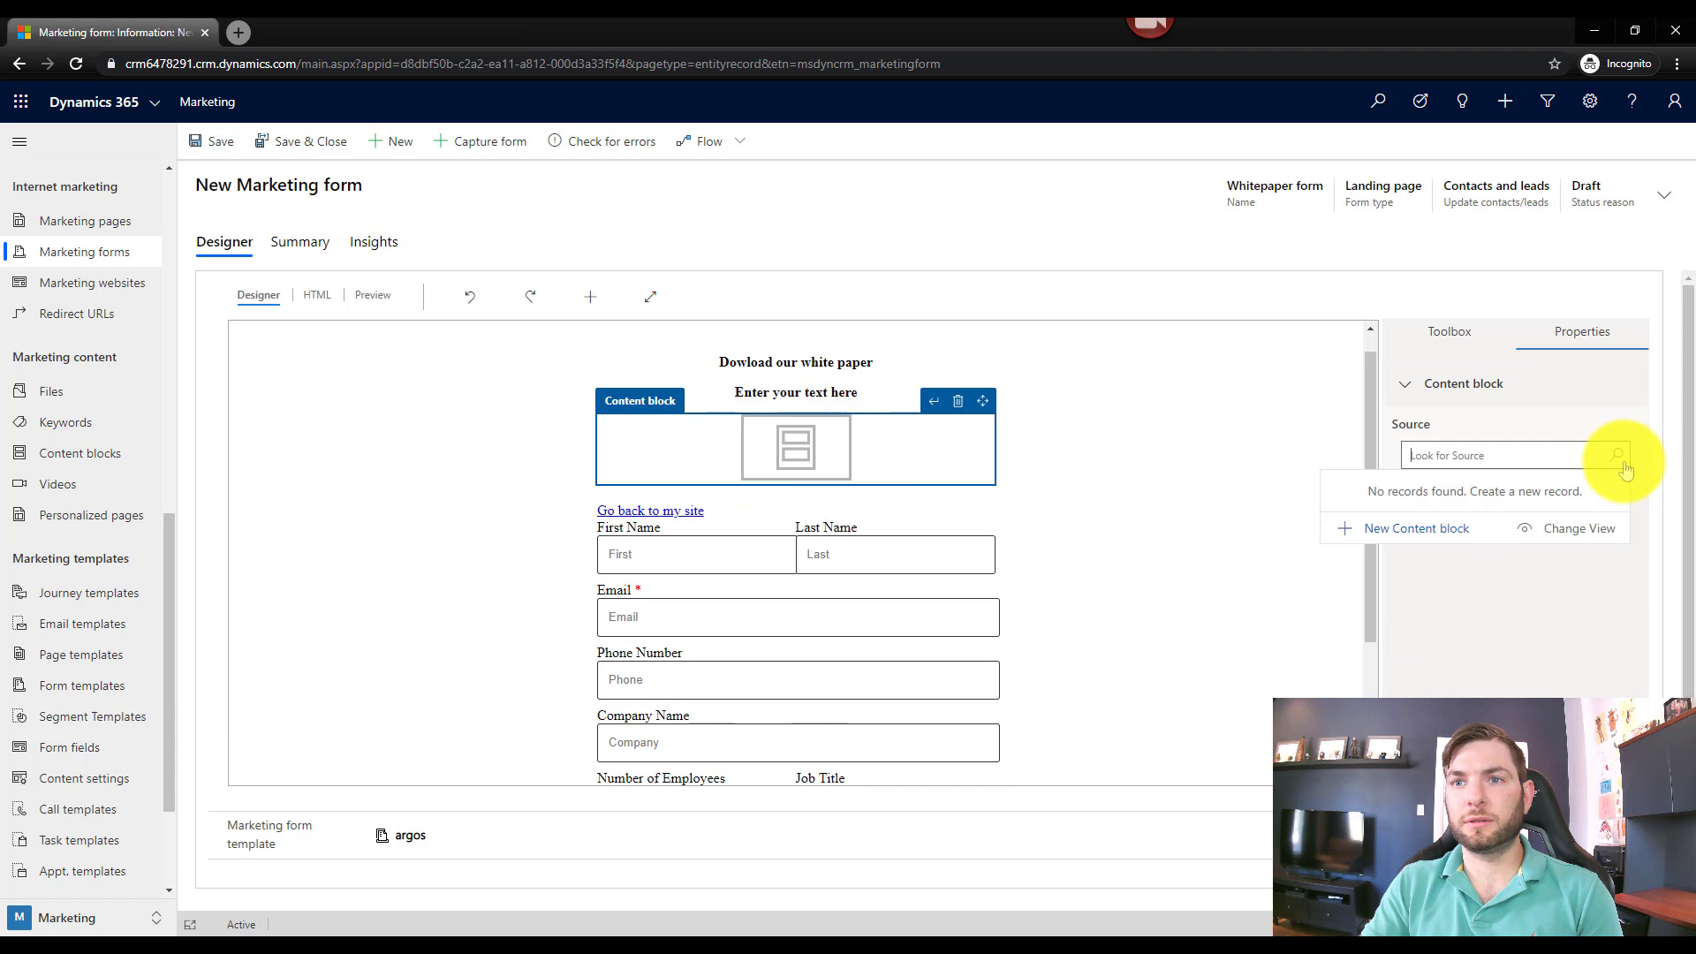
click(1479, 575)
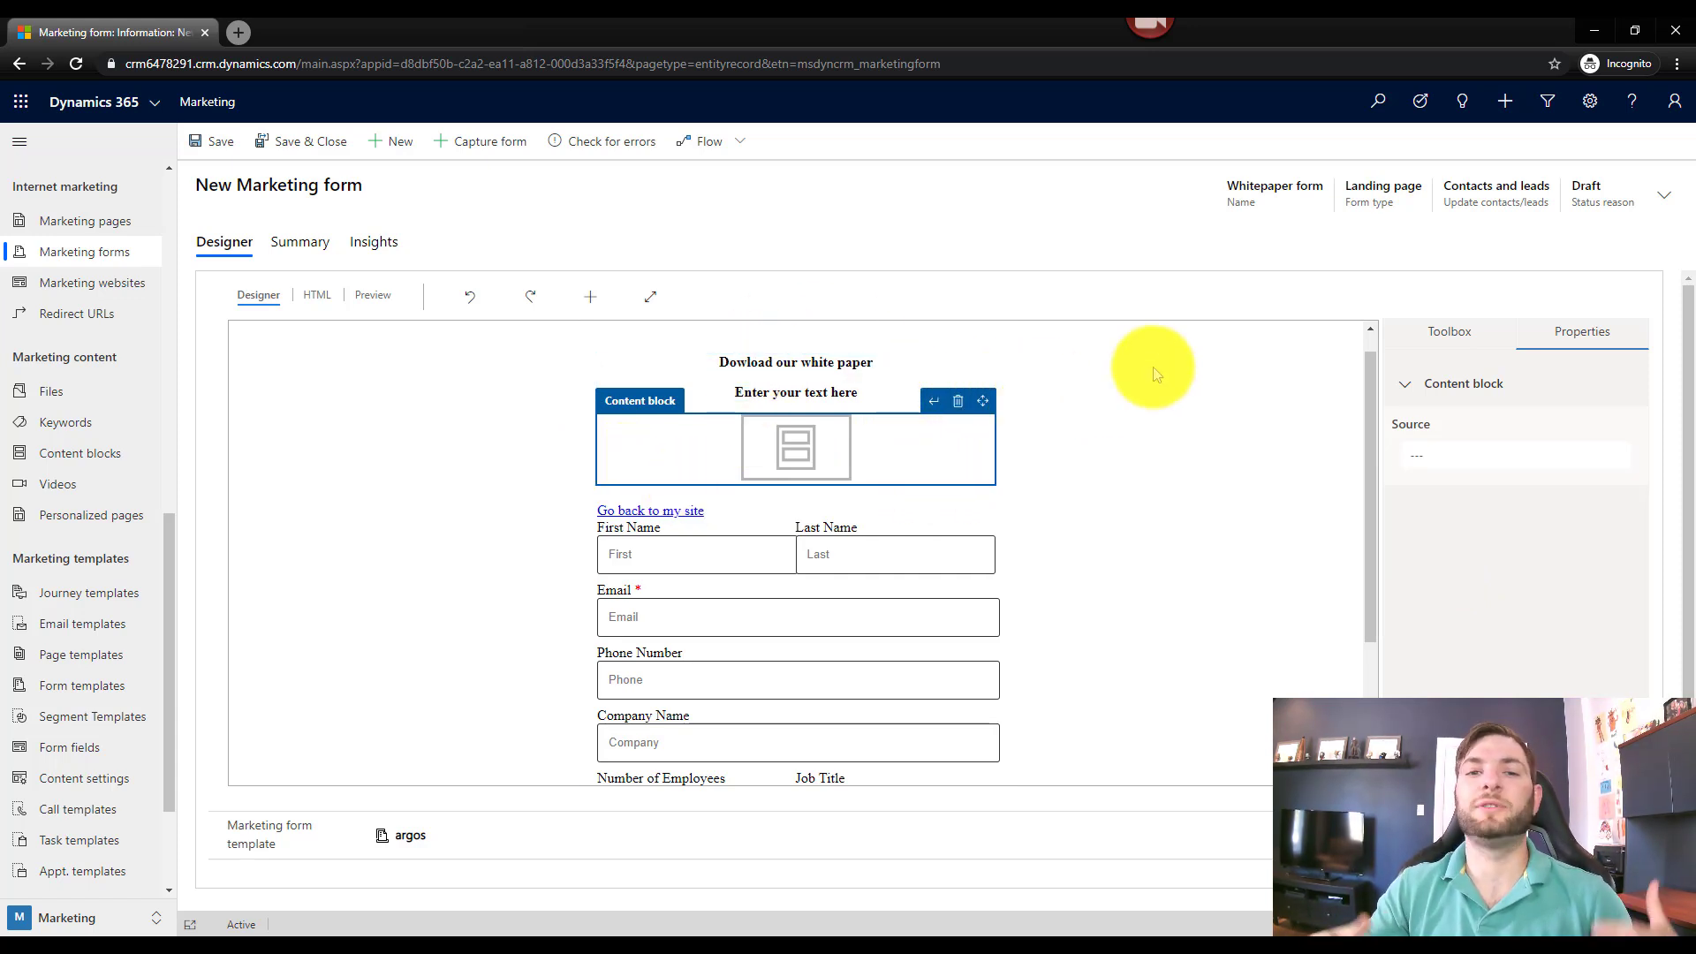
click(958, 402)
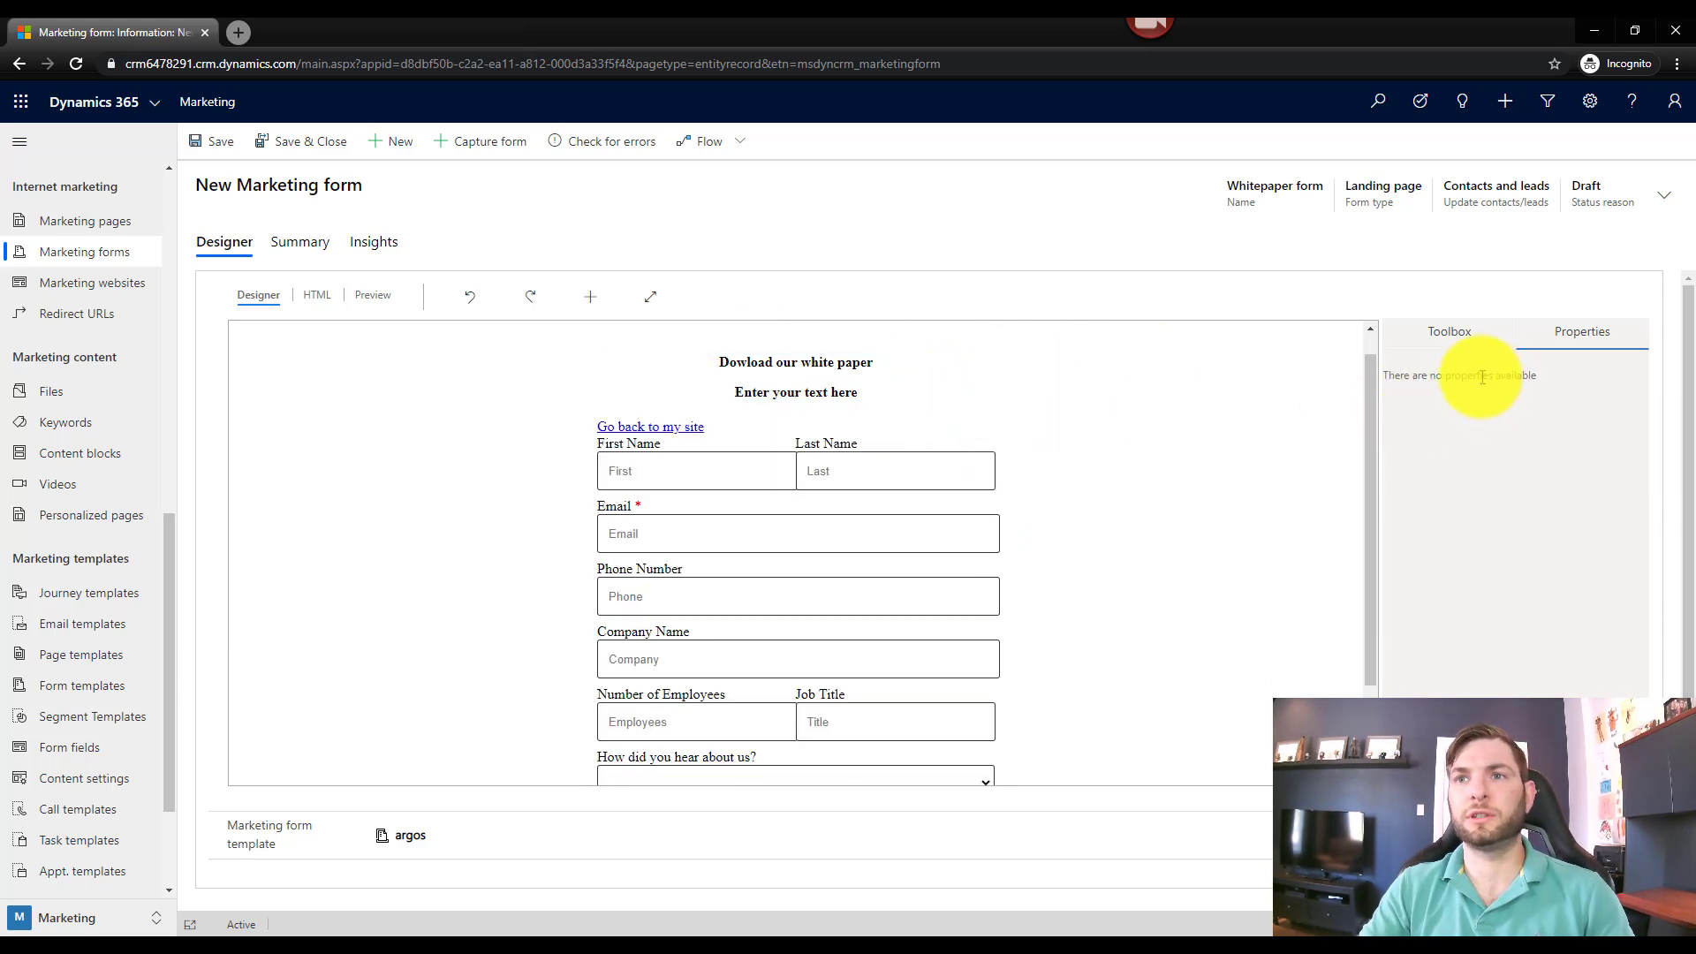
Add a reset button between the "Enter your text here" placeholder and the "Go back to my site" link
click(1450, 334)
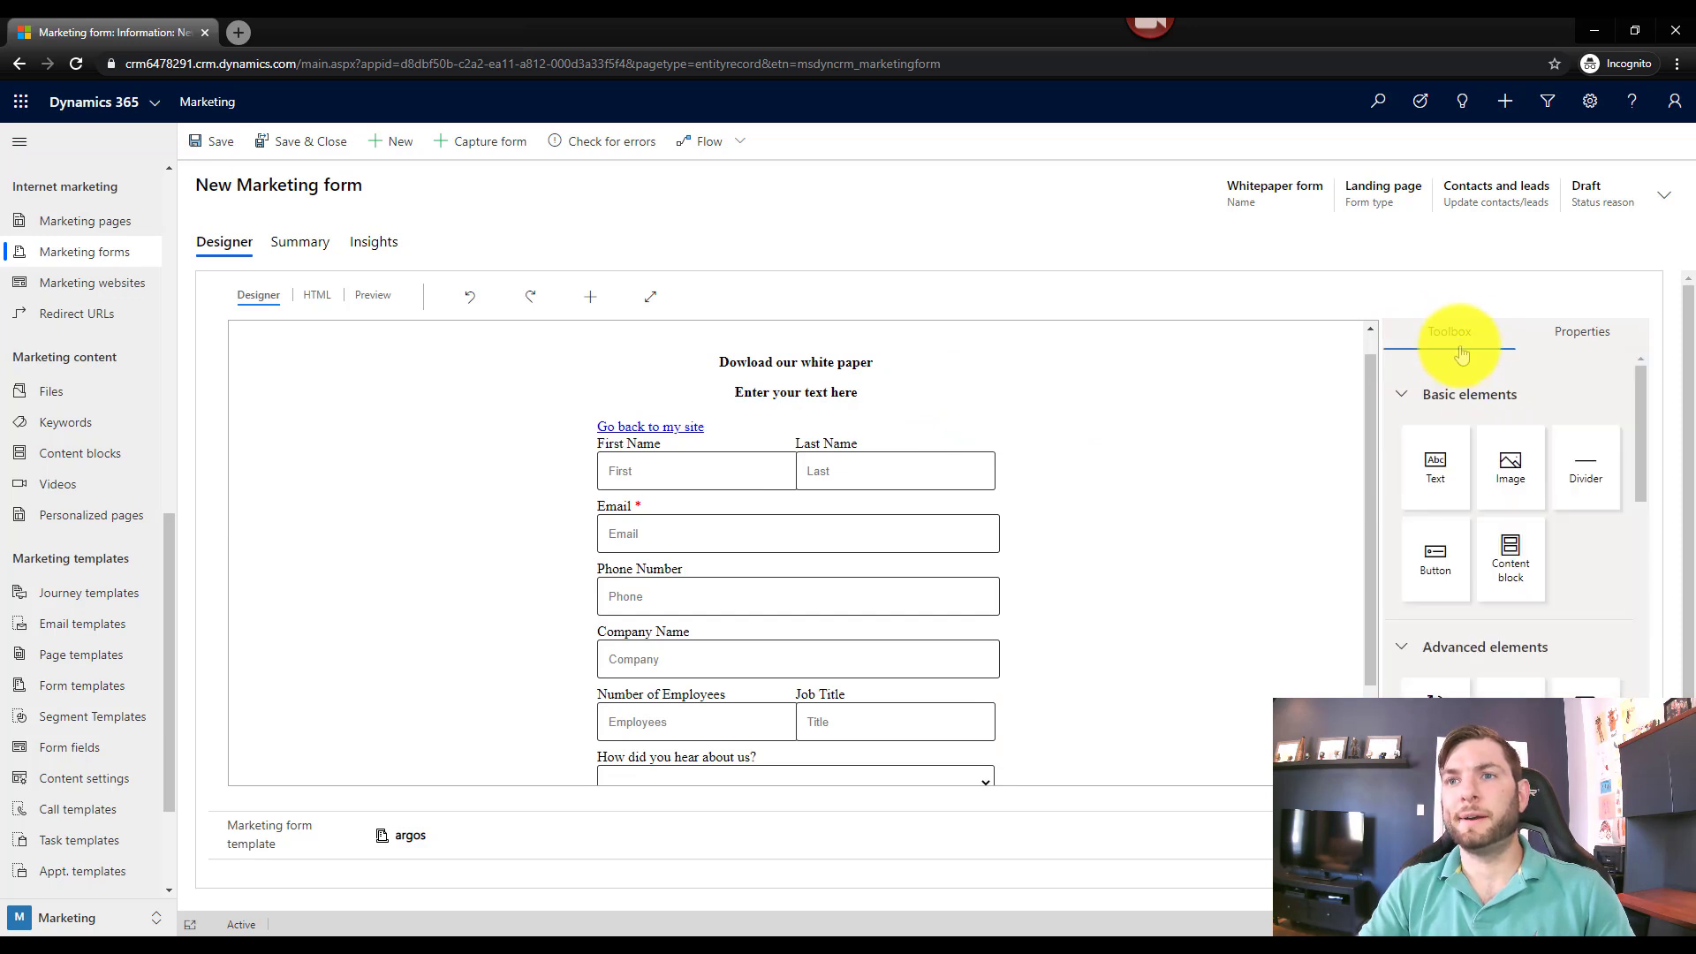
drag(1638, 447, 1639, 548)
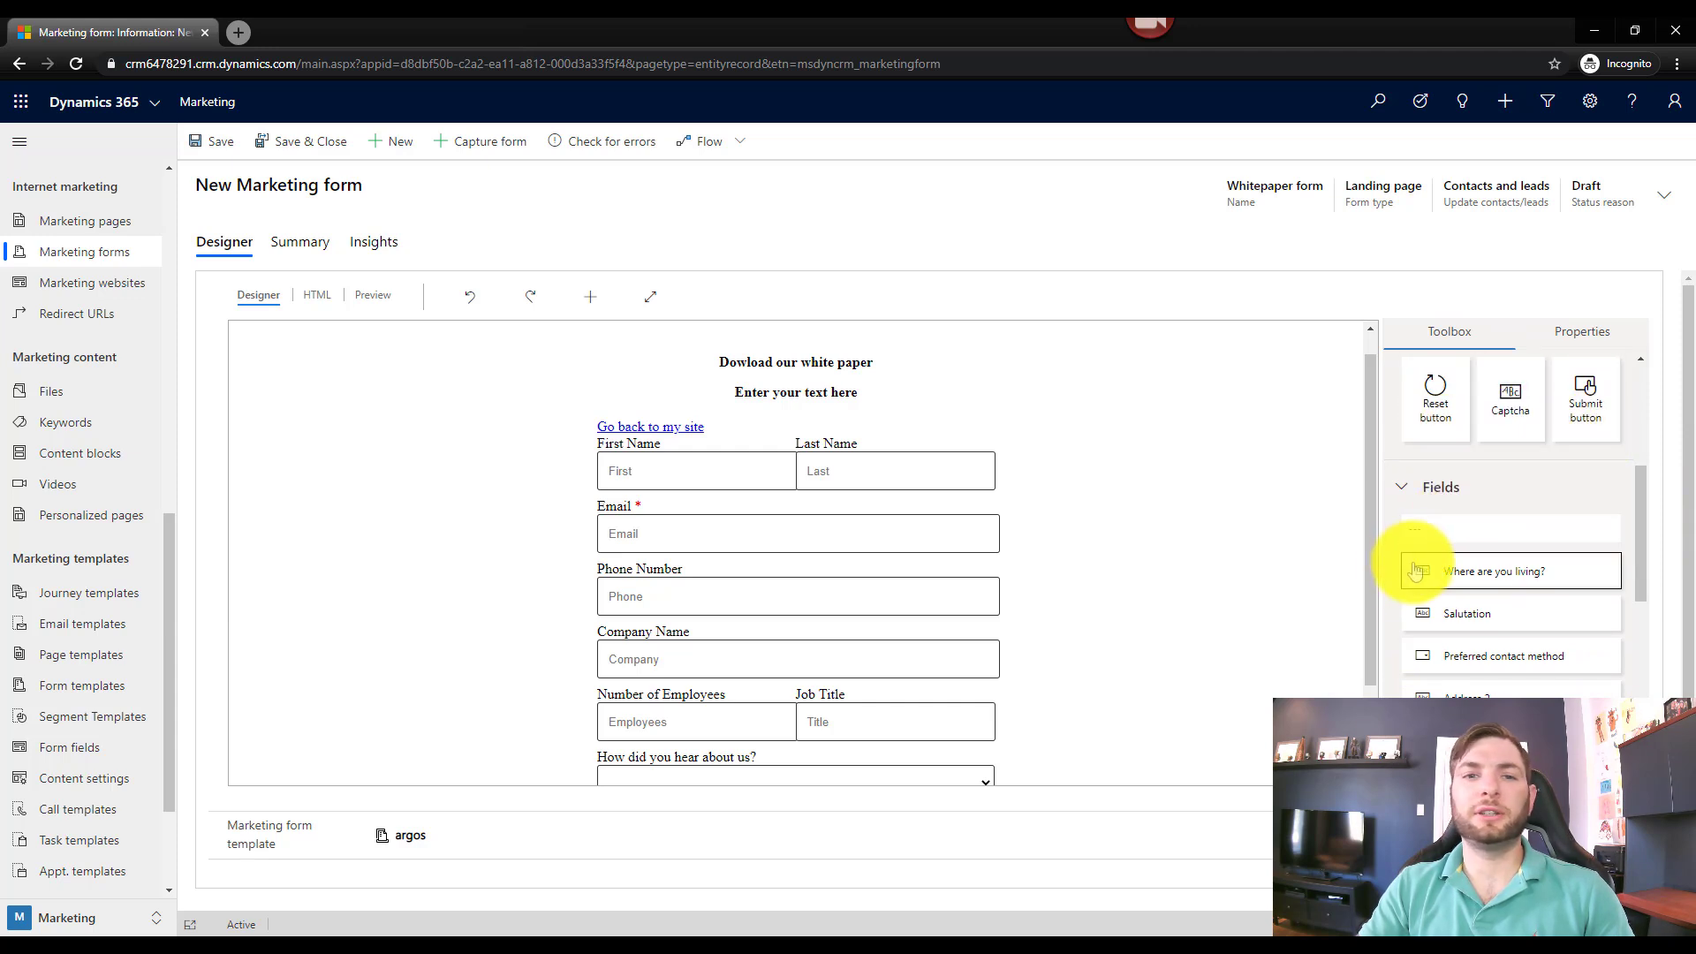
scroll(894, 664, down, 2)
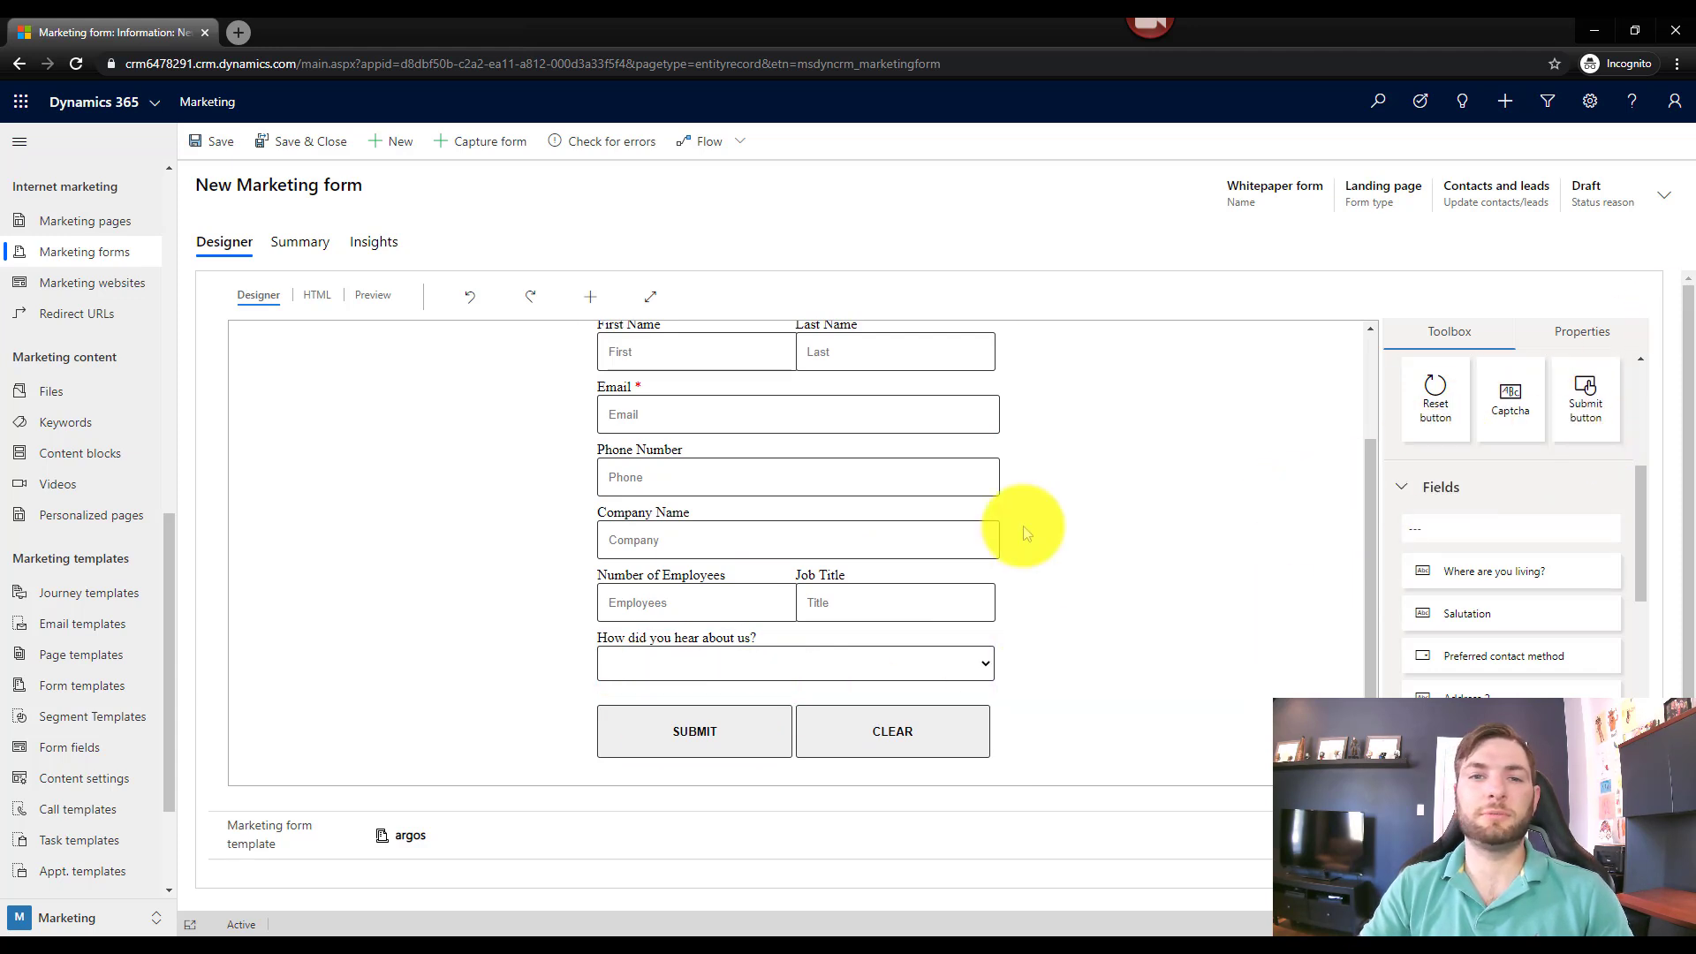
scroll(909, 549, up, 3)
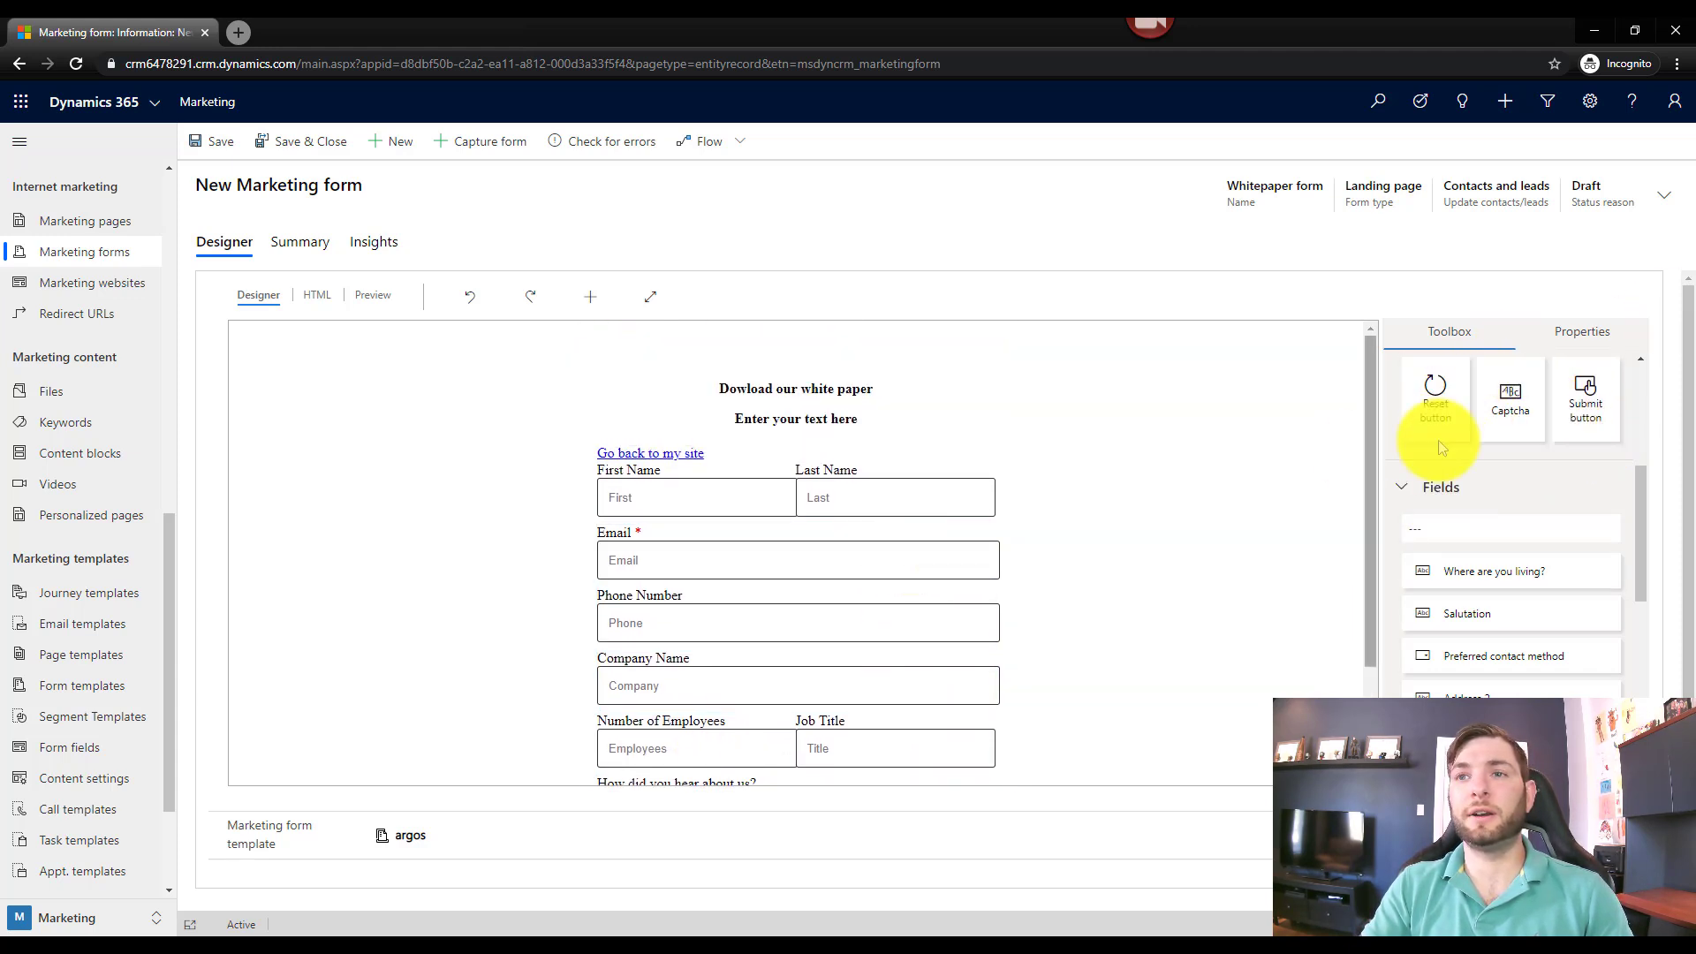
drag(1436, 398, 764, 517)
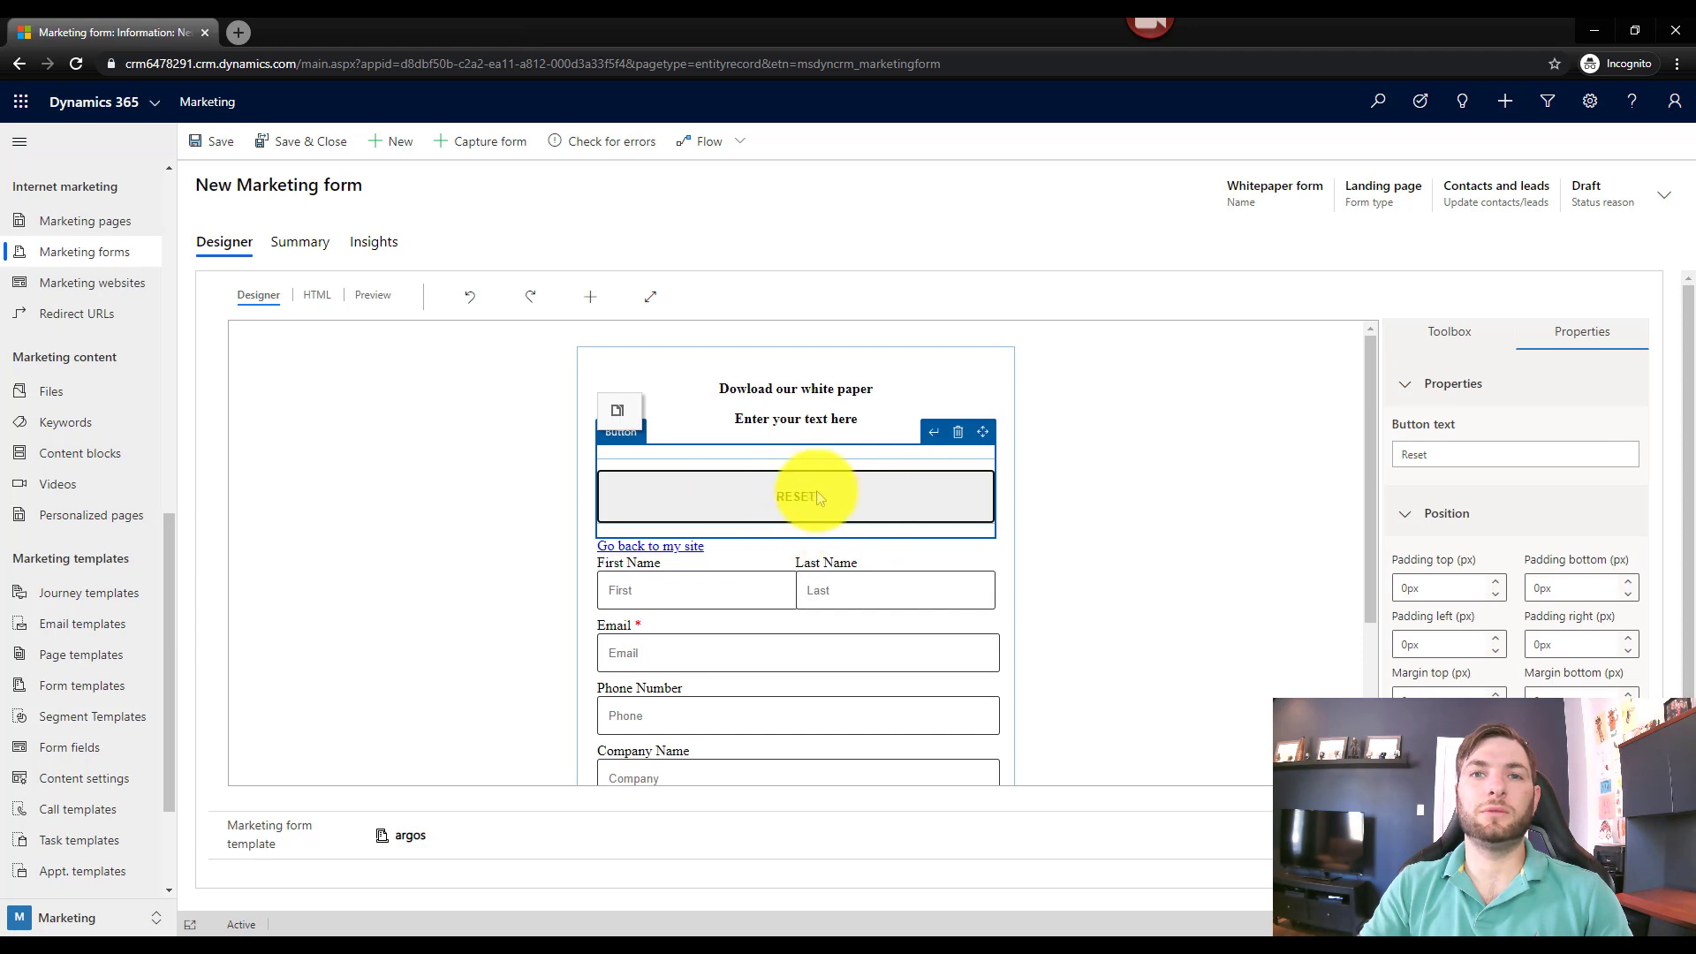
Change the reset button's text to "Reset the form" and collapse its position settings
click(1476, 459)
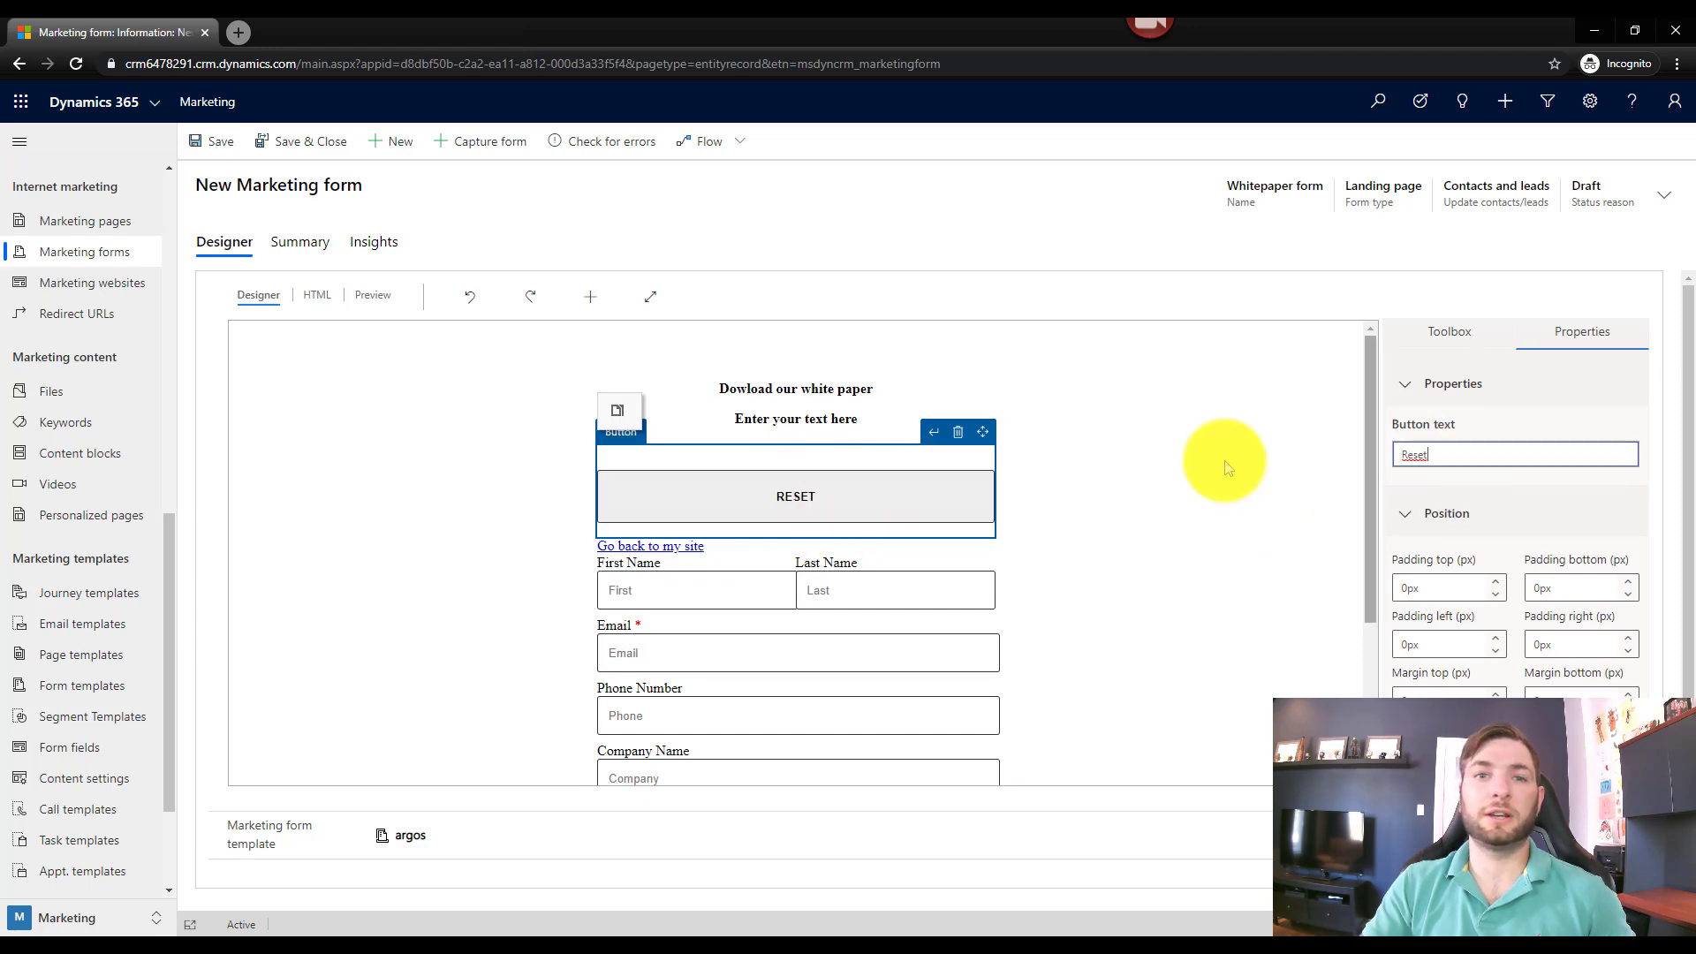
scroll(759, 662, down, 3)
drag(1513, 461, 1392, 453)
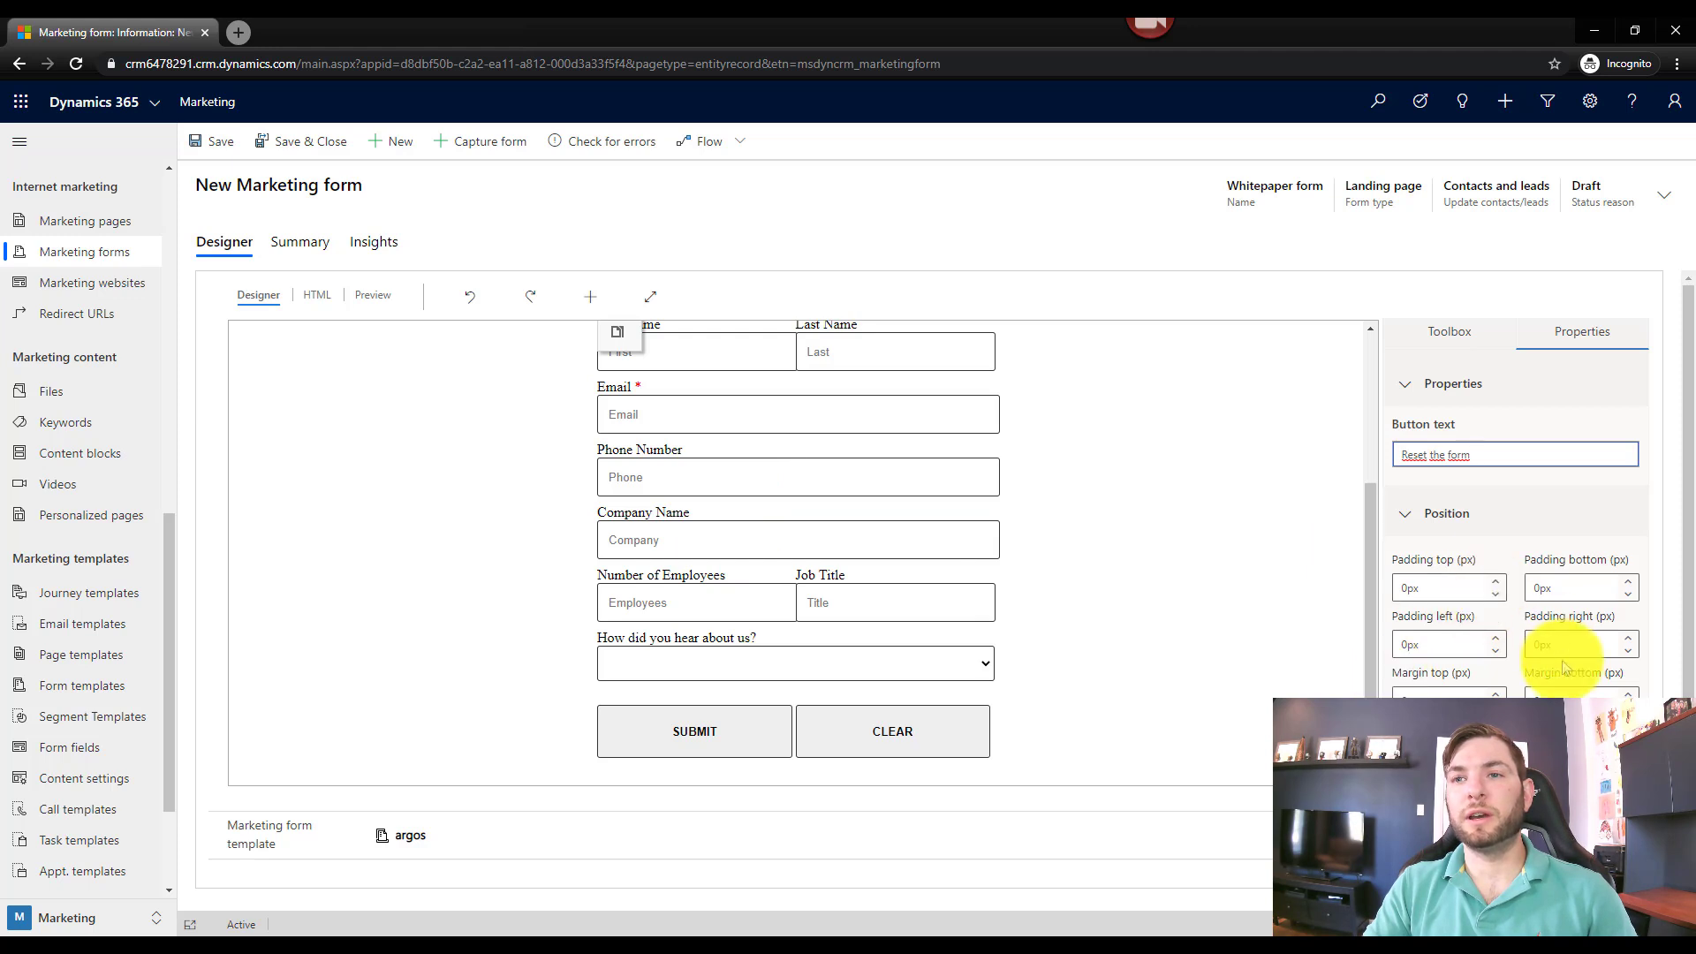
scroll(1564, 686, down, 1)
scroll(1174, 598, up, 3)
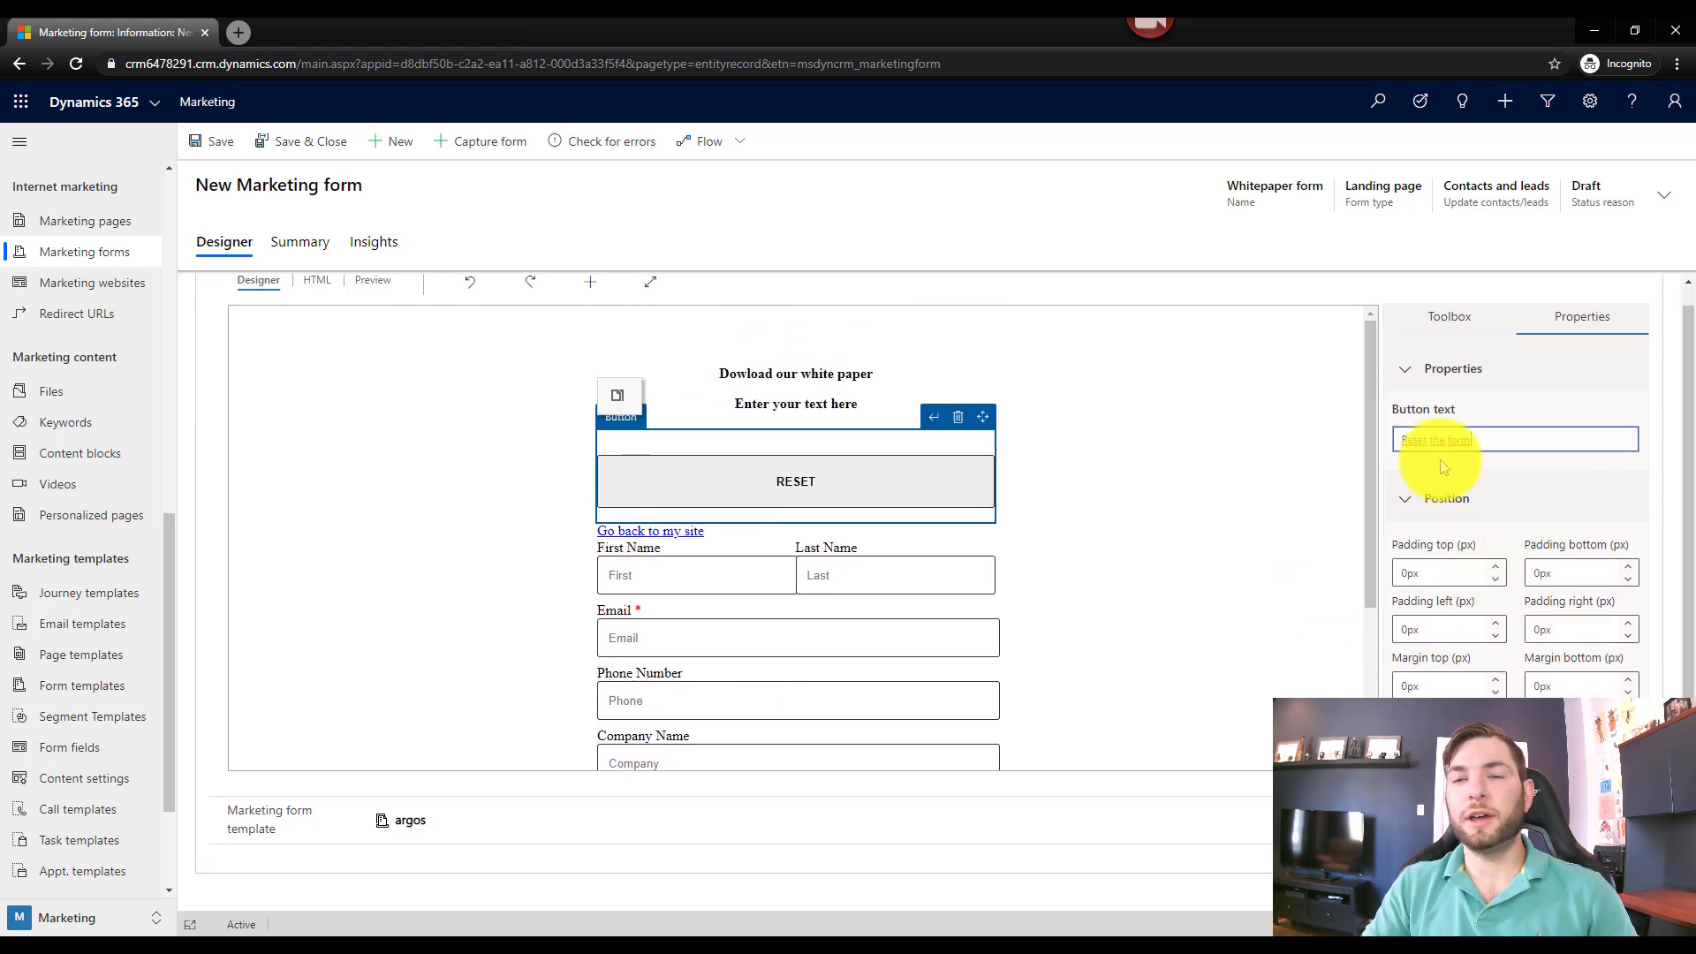
click(1440, 497)
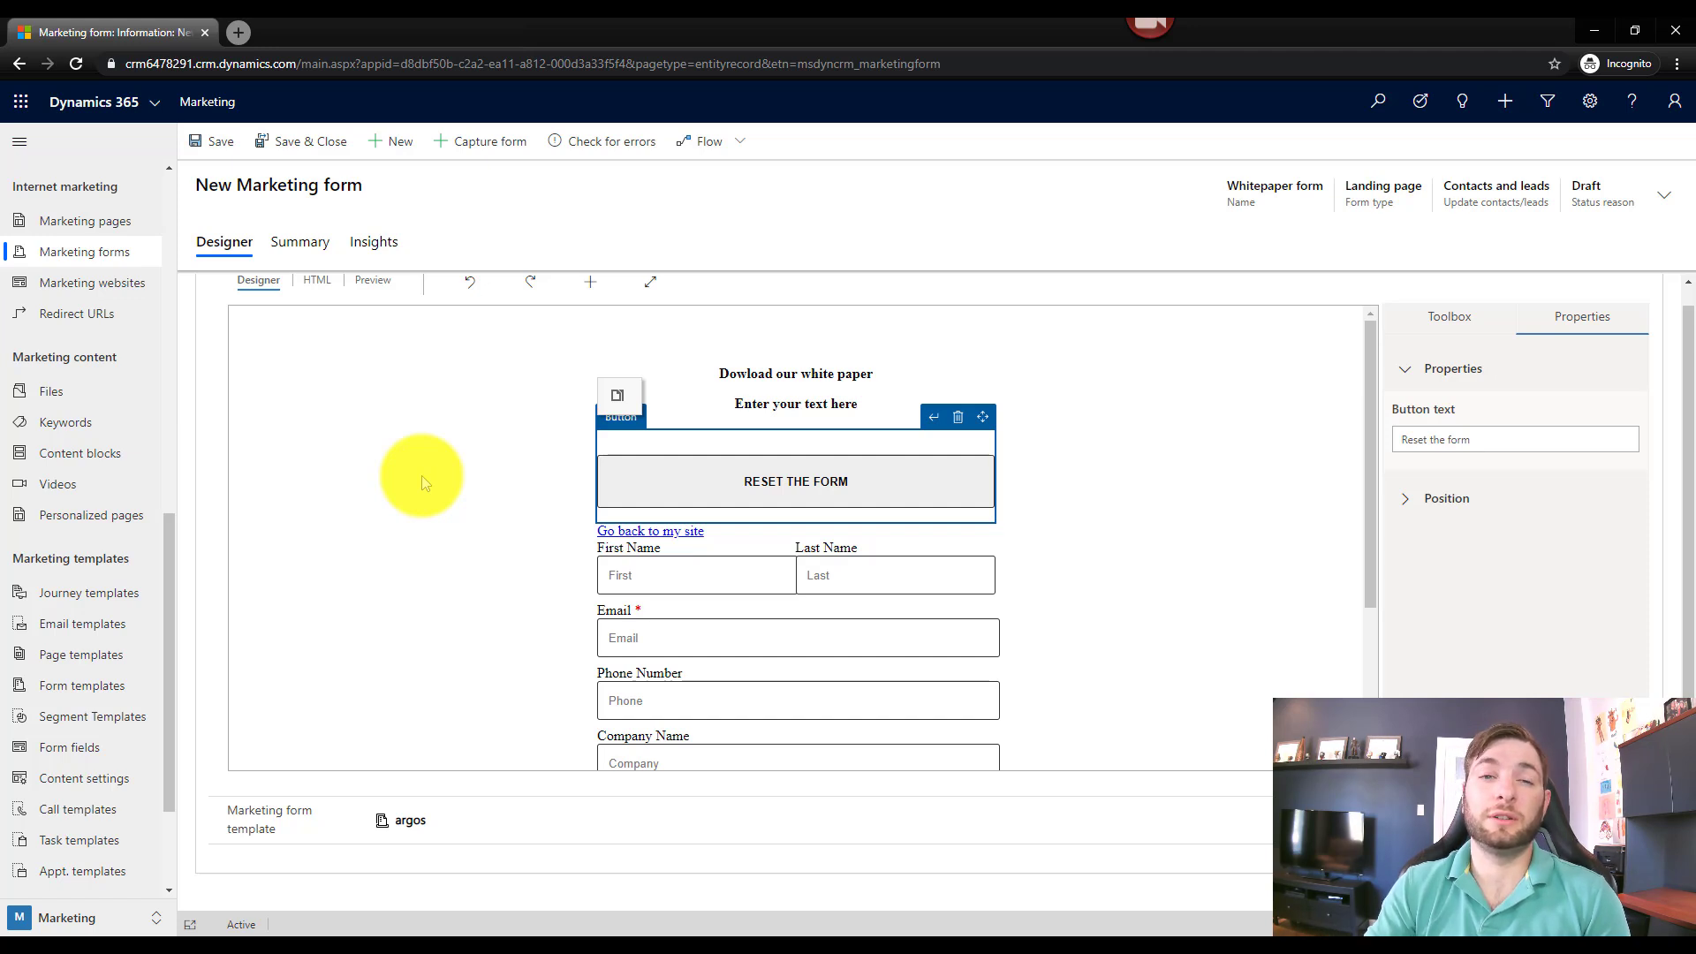
Try a captcha between the "How did you hear about us?" field and the submit button, and delete it again
click(1468, 327)
scroll(1514, 548, down, 3)
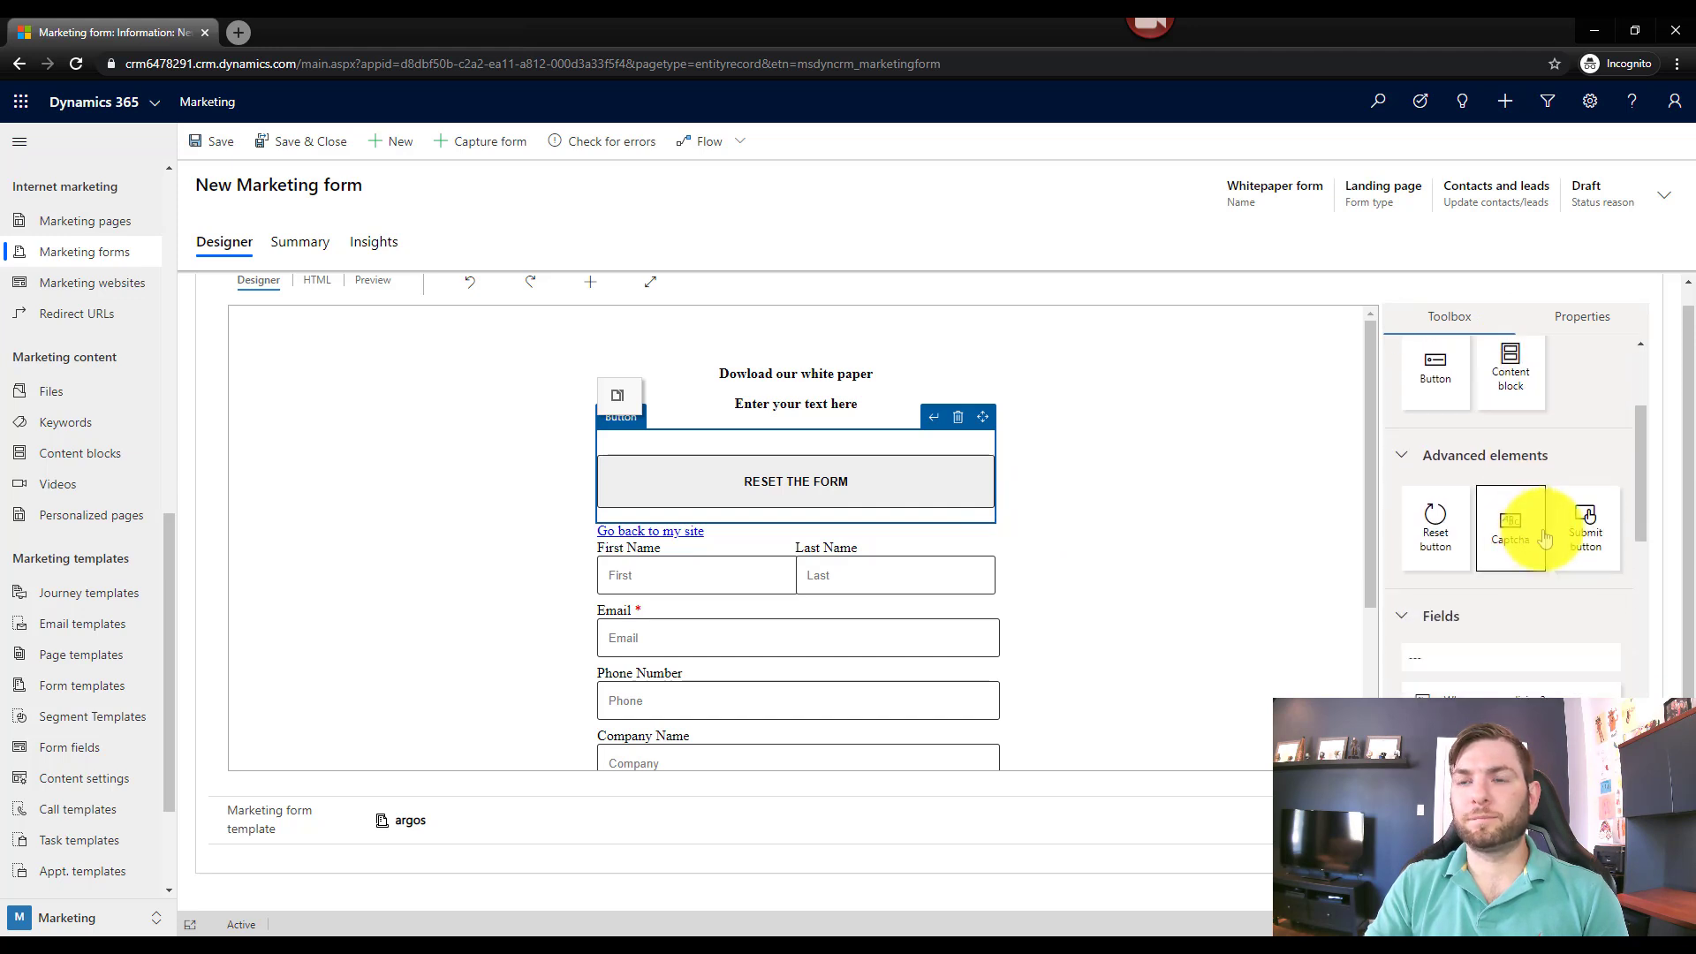
scroll(884, 651, down, 3)
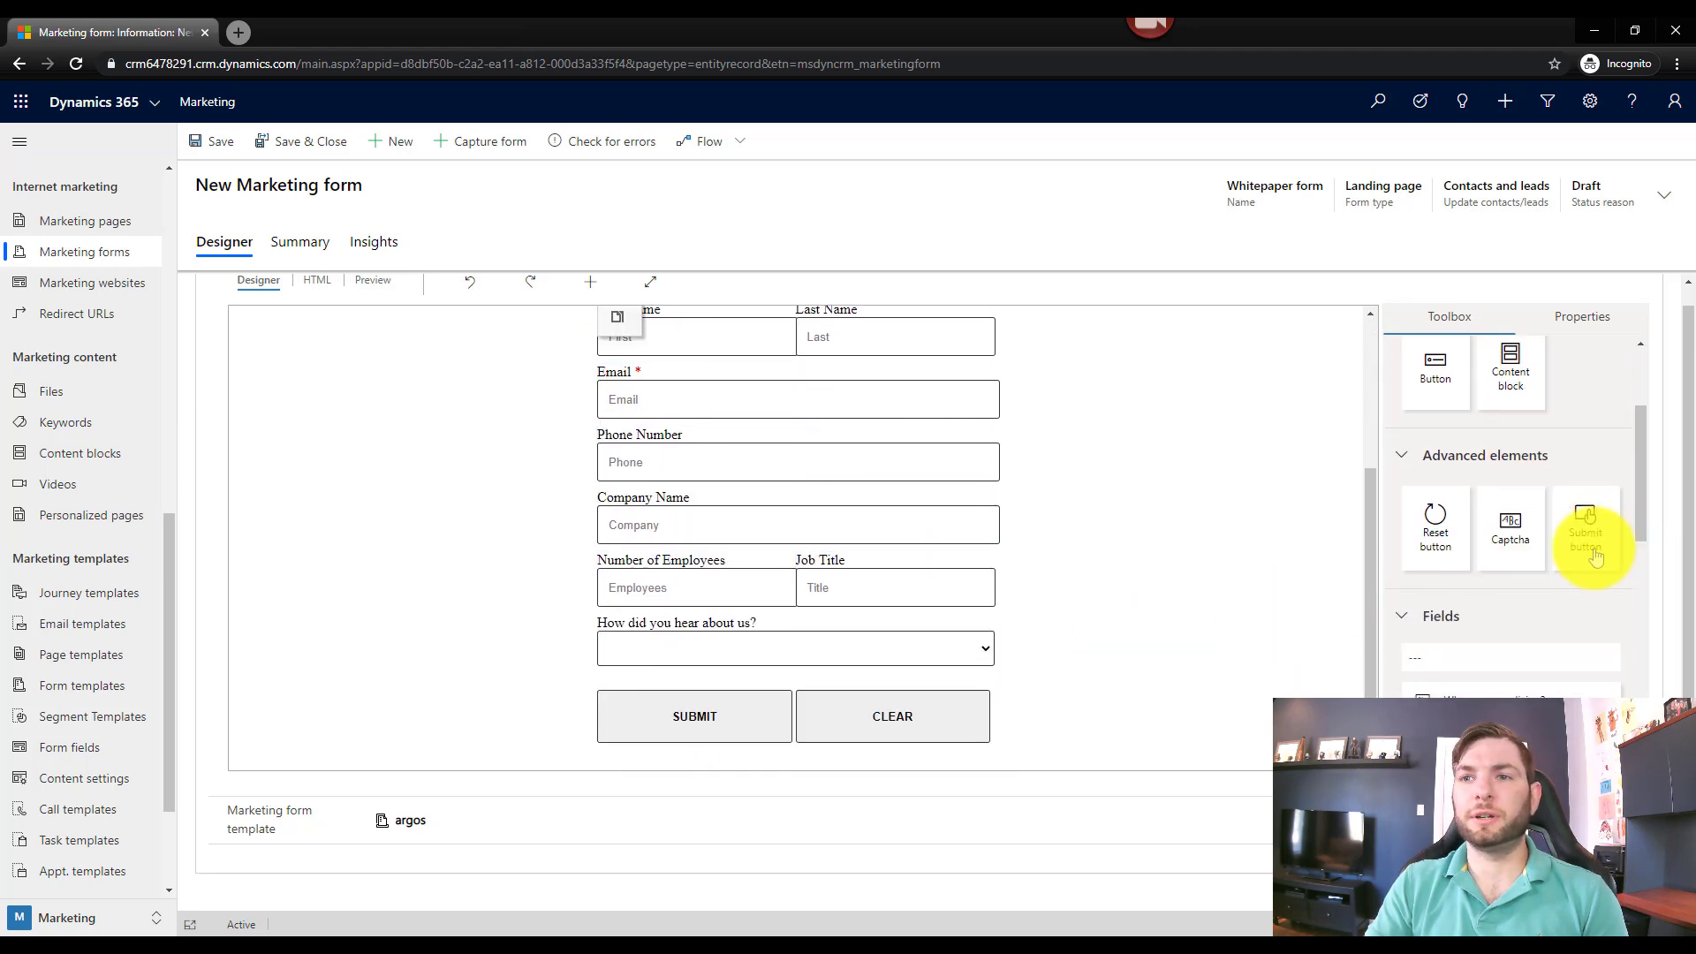
drag(1484, 572, 805, 661)
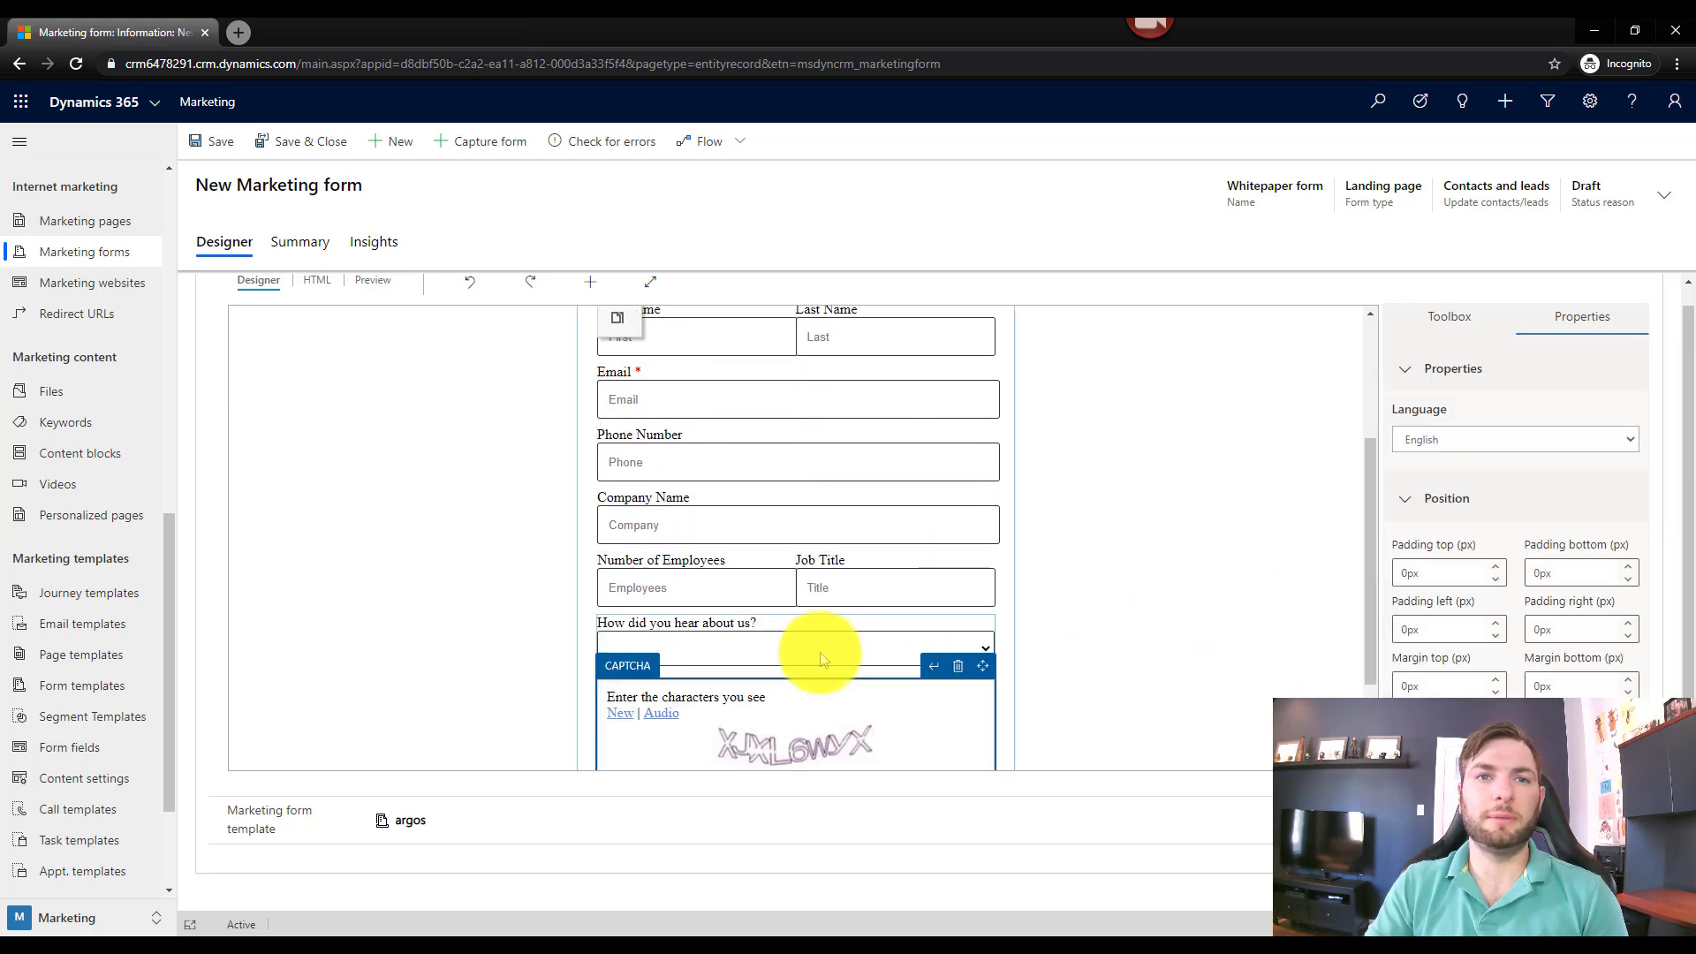
scroll(810, 658, down, 2)
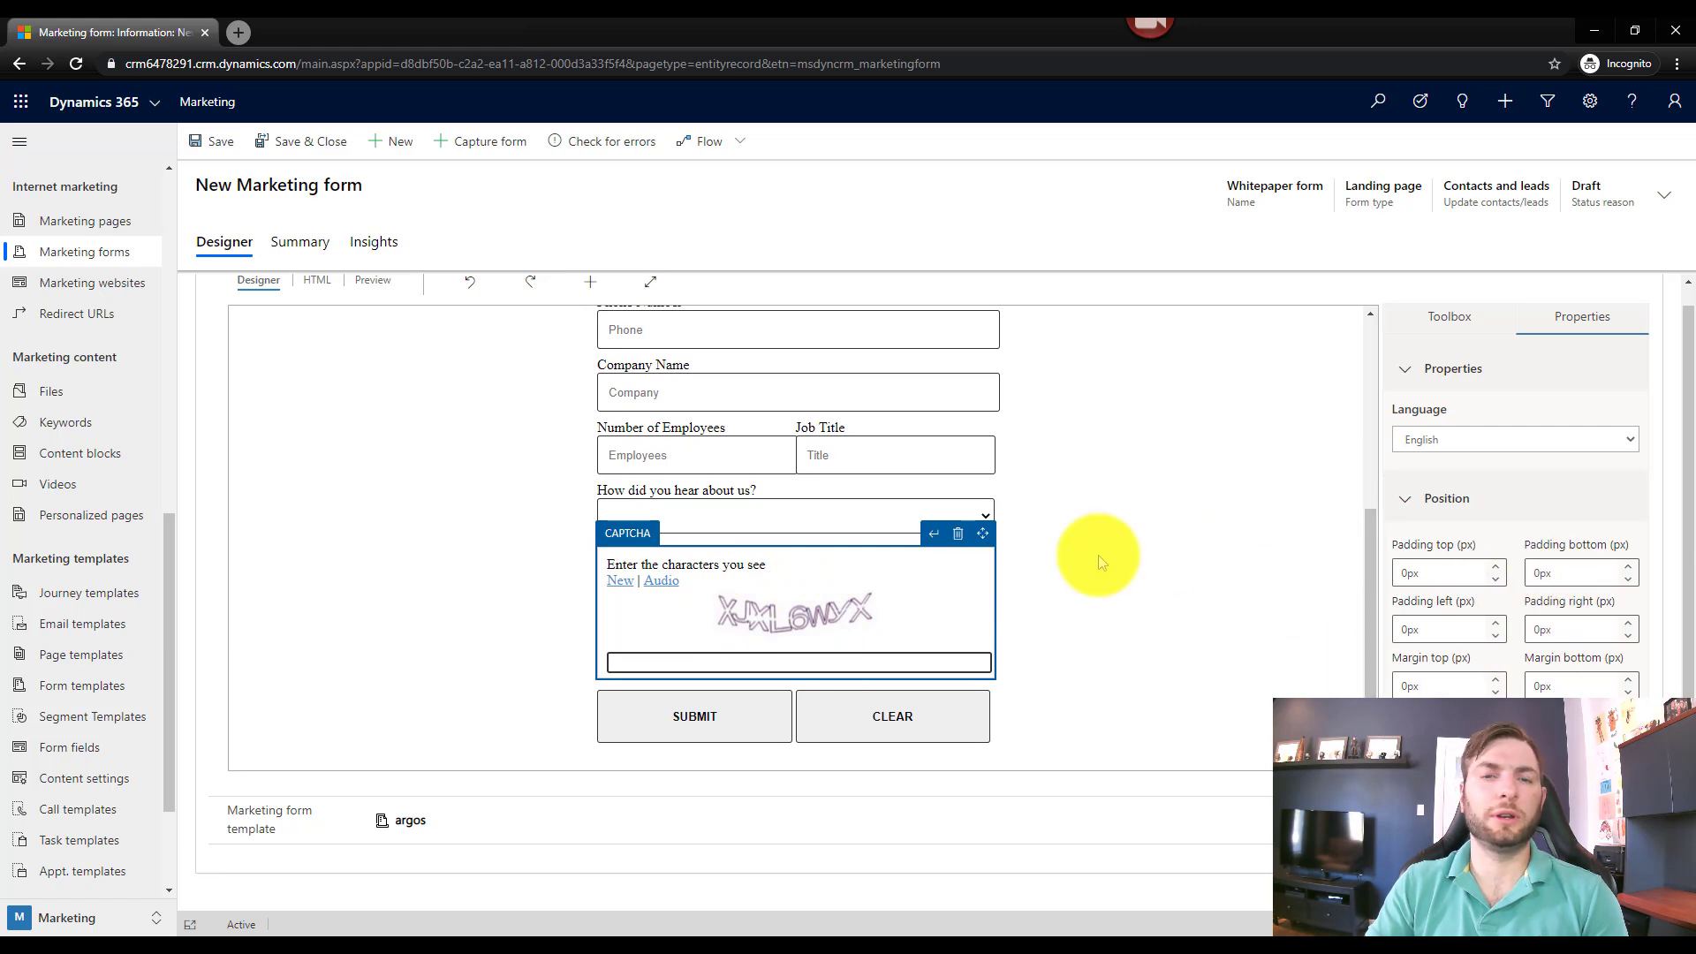
click(961, 536)
Add the custom "Where are you living?" field between Email and Phone Number and check its field properties
click(1466, 327)
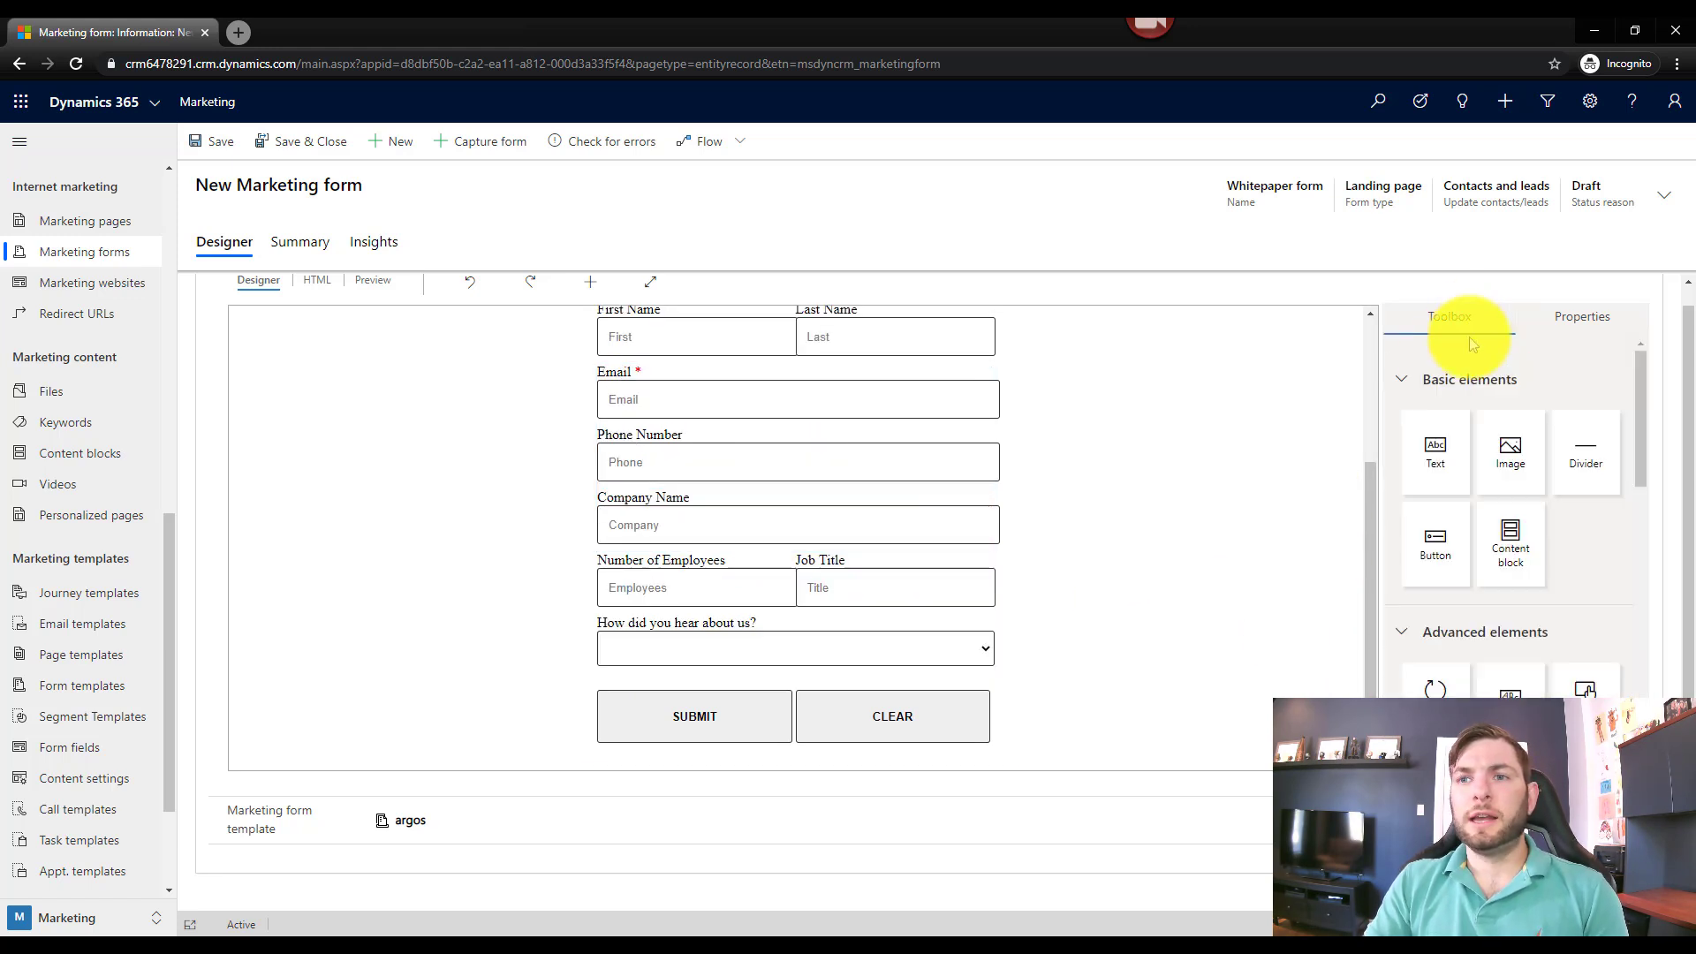
scroll(1544, 523, down, 3)
scroll(1567, 491, down, 2)
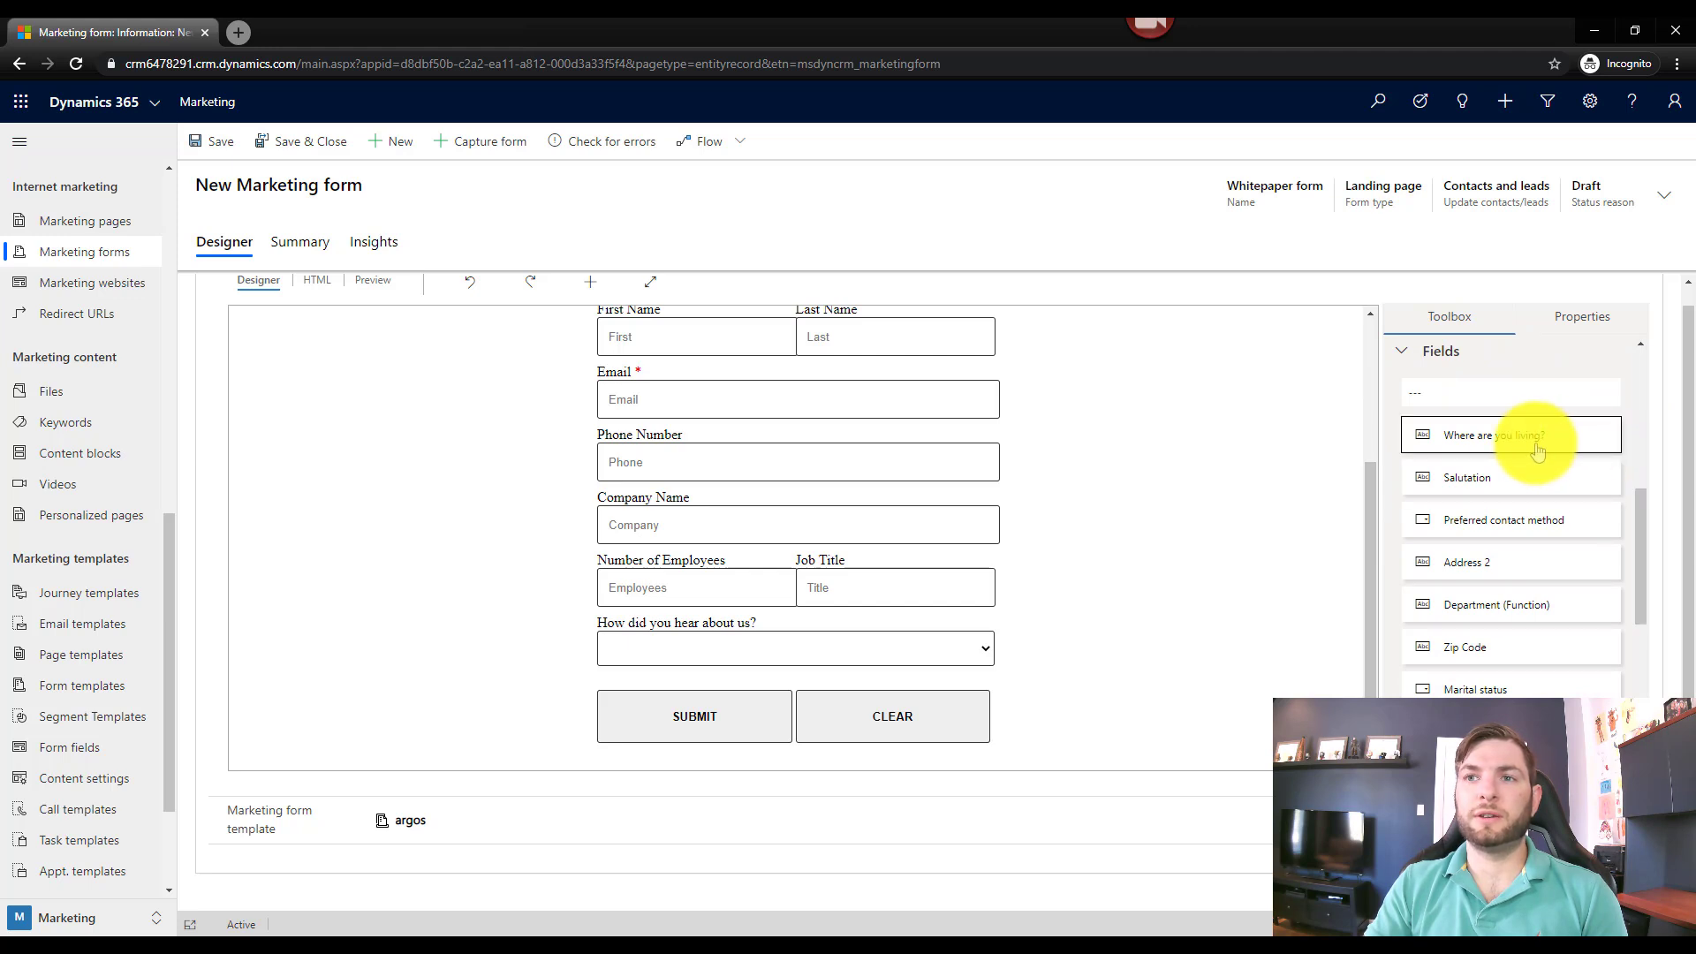
scroll(776, 509, up, 2)
drag(1495, 441, 725, 527)
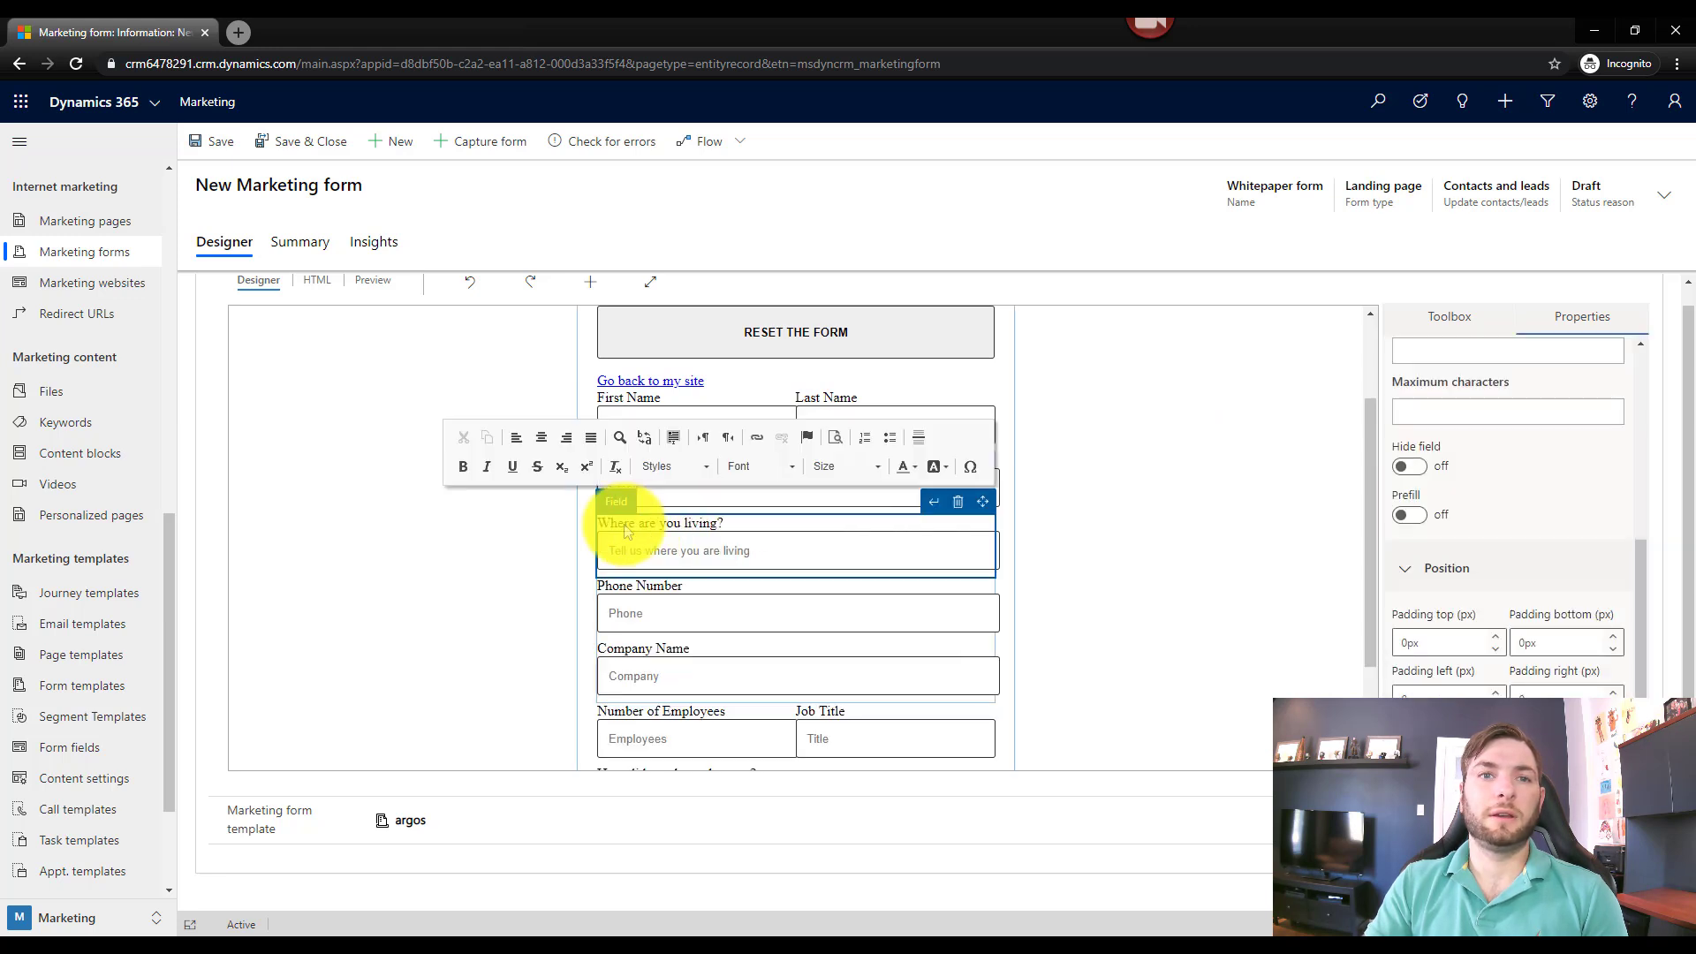
click(1120, 541)
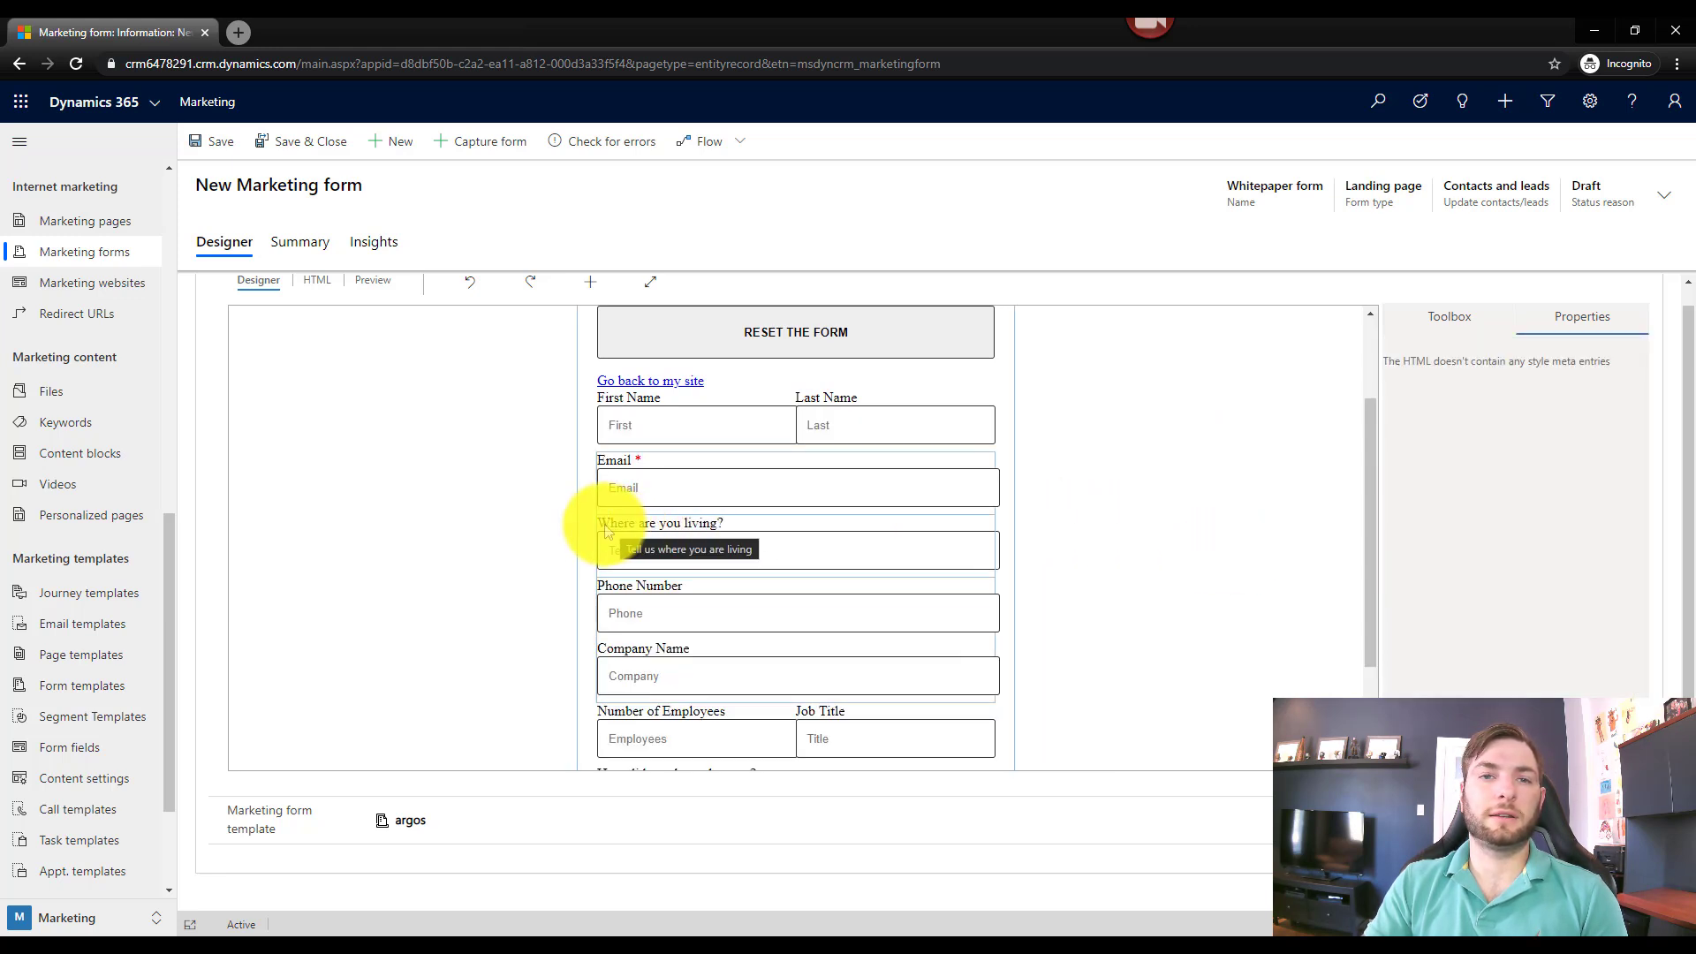
click(666, 530)
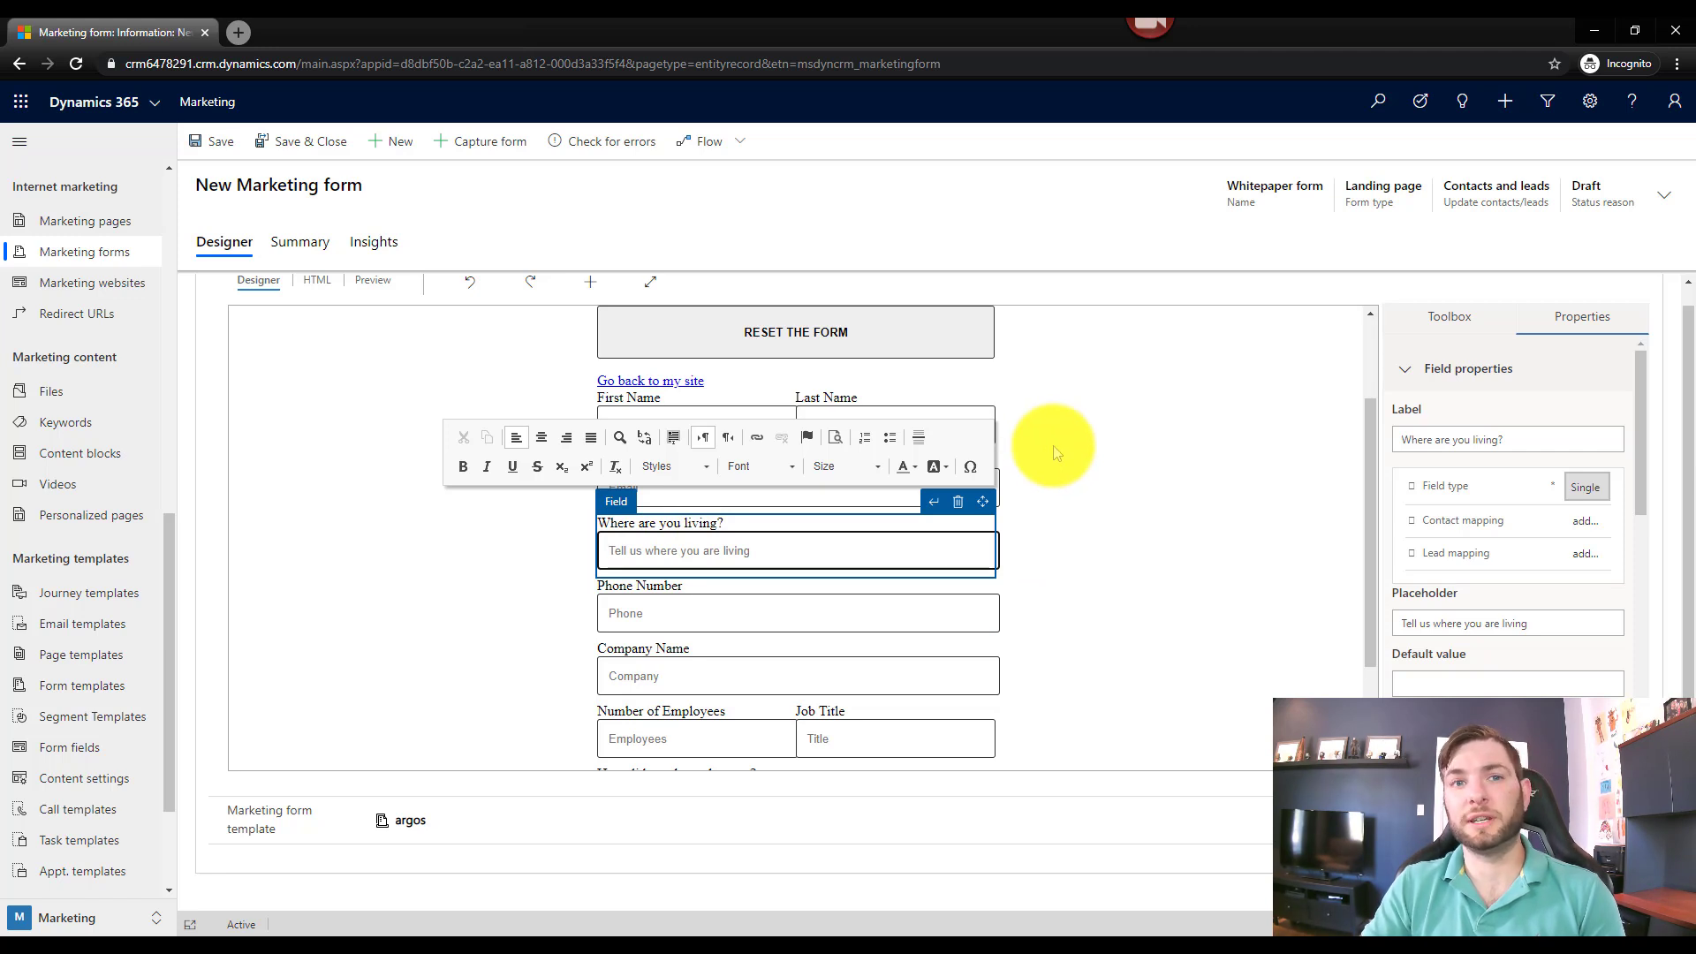
click(1110, 474)
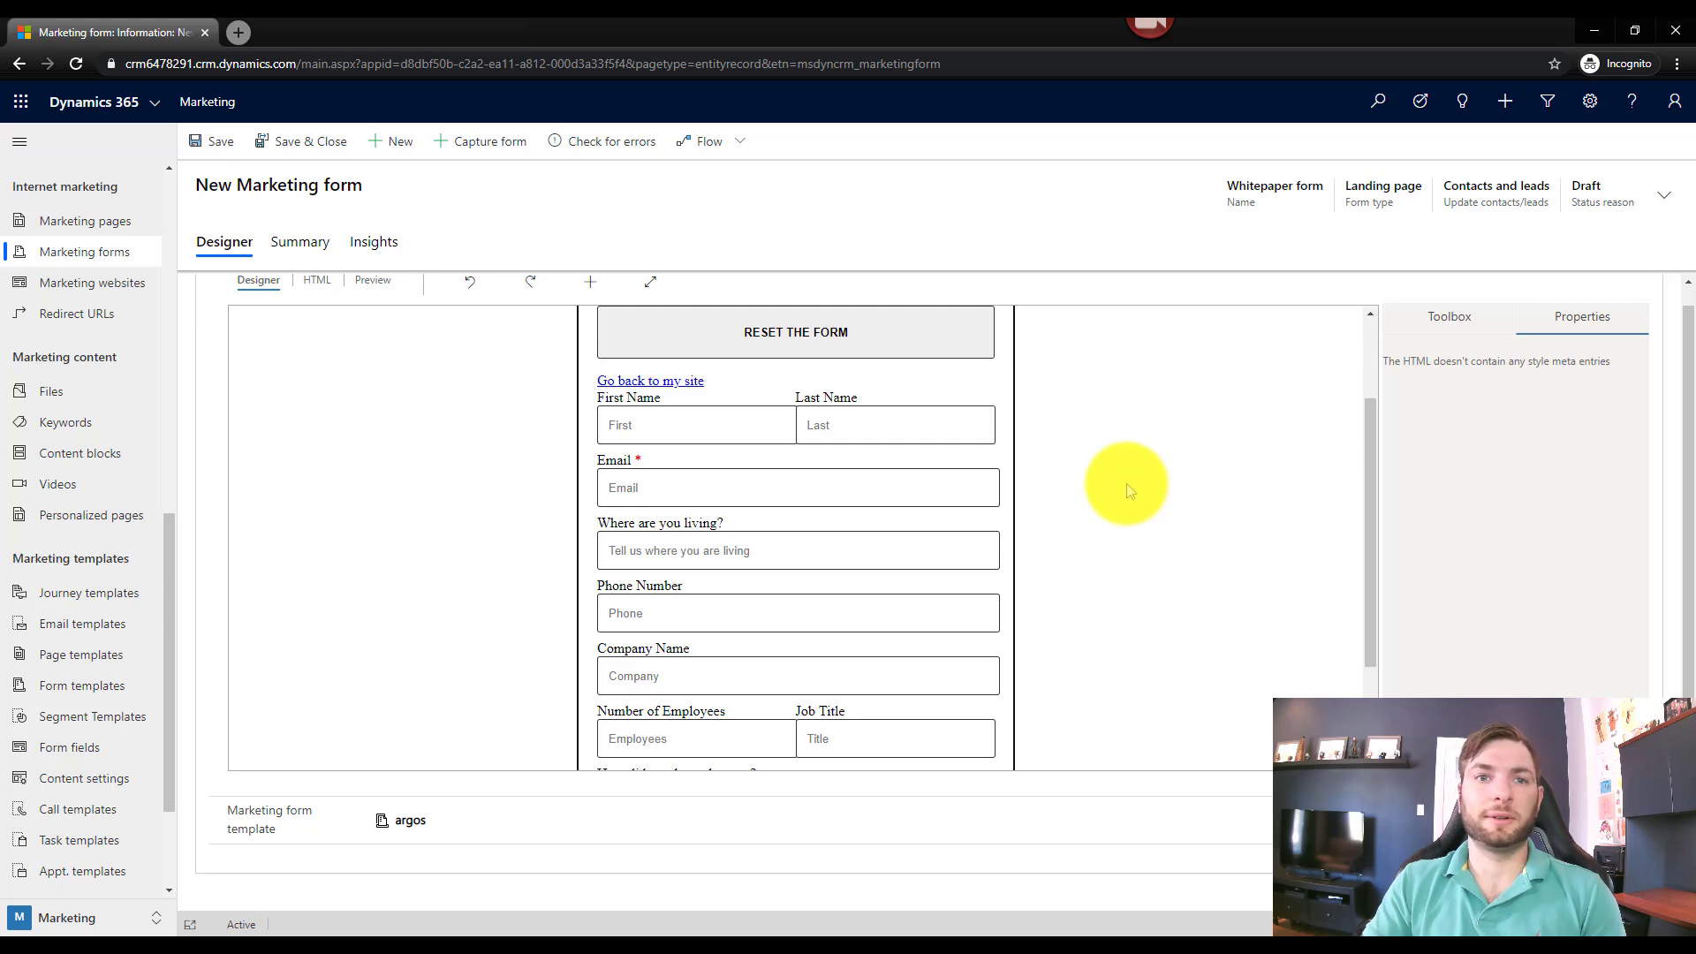
Delete the Phone Number field from the form
click(795, 578)
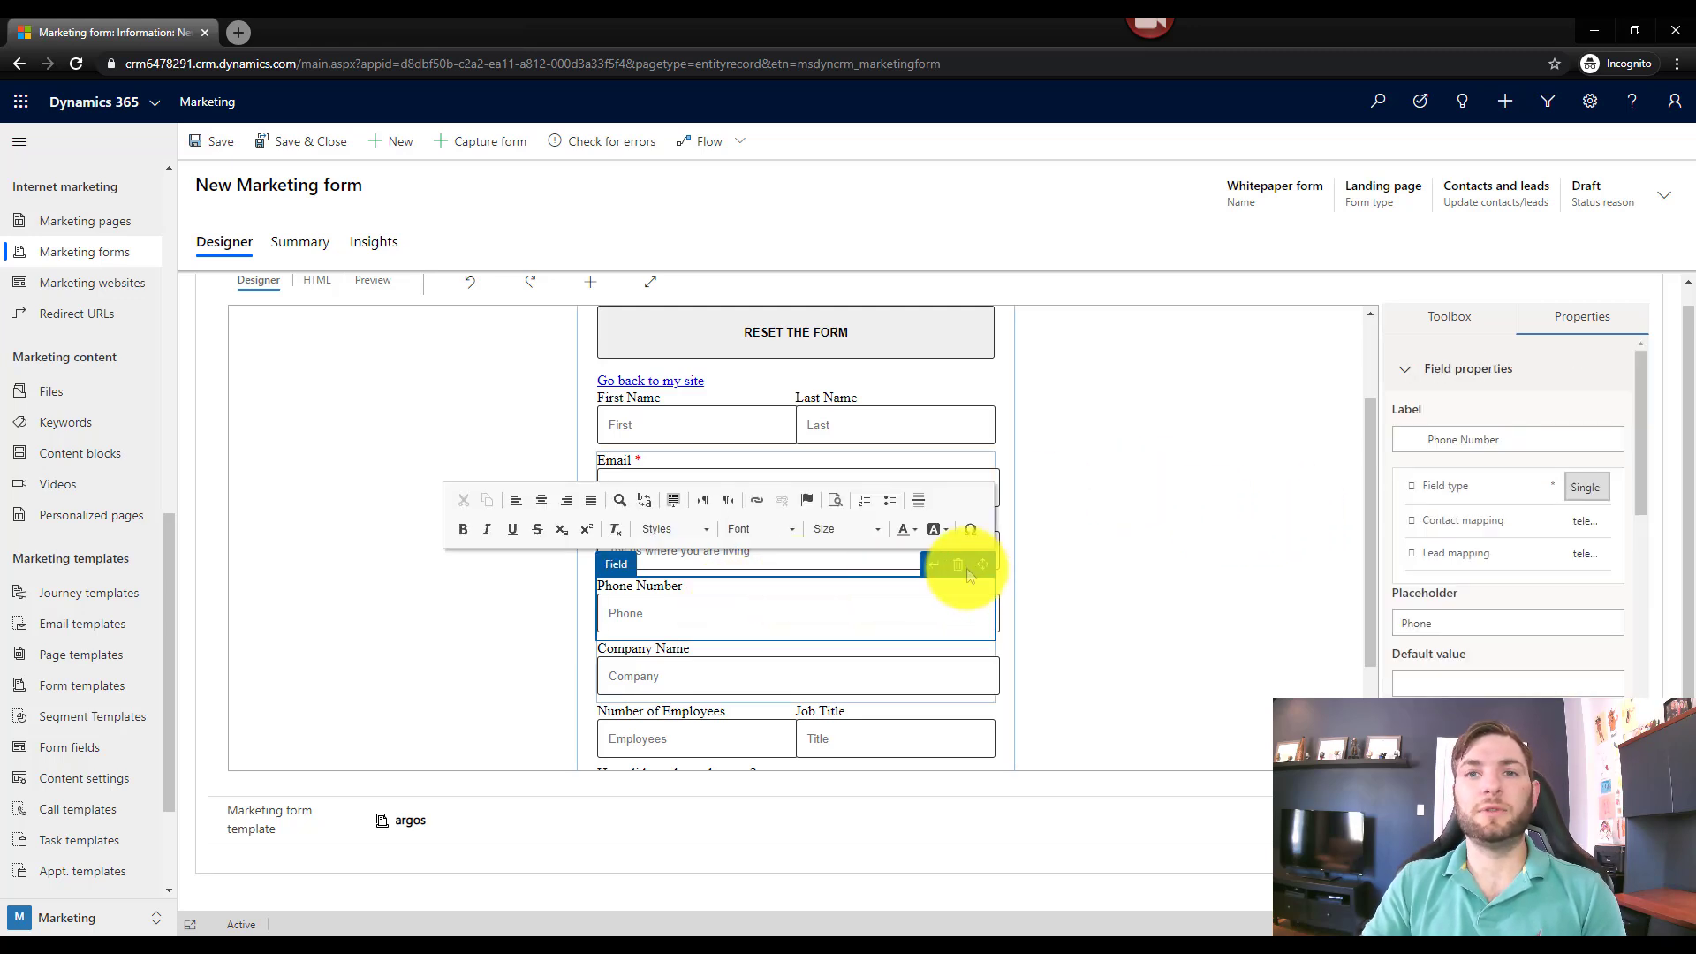
click(960, 566)
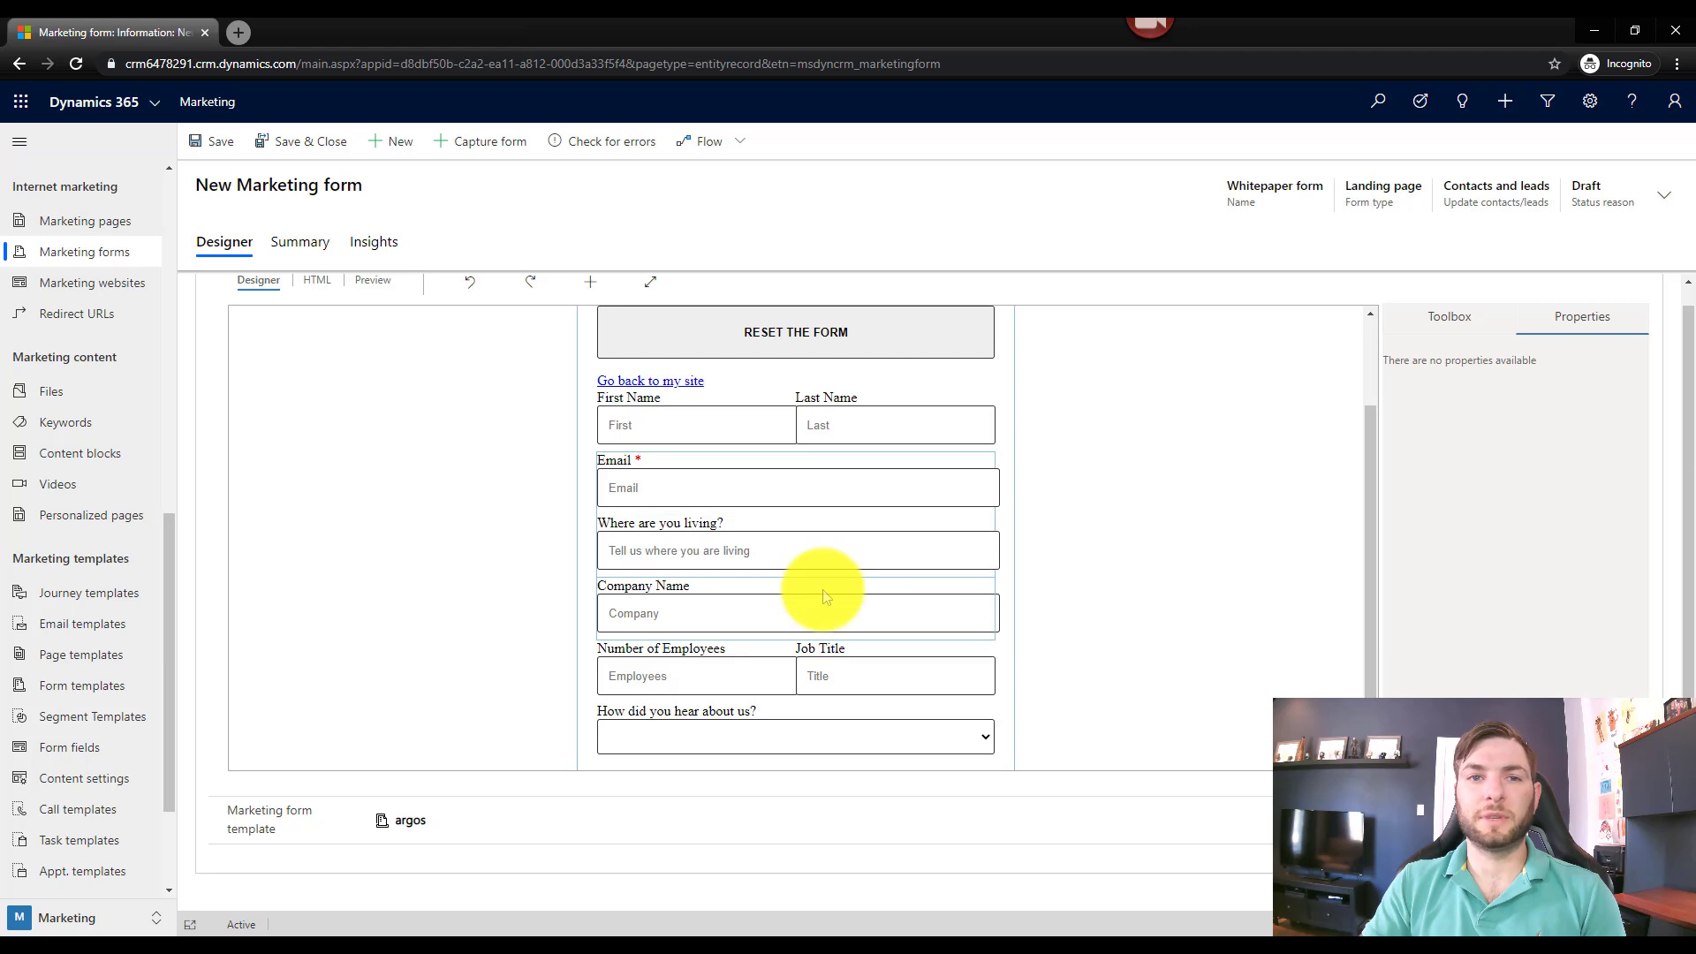
Delete the Company Name field from the form
click(825, 587)
click(958, 566)
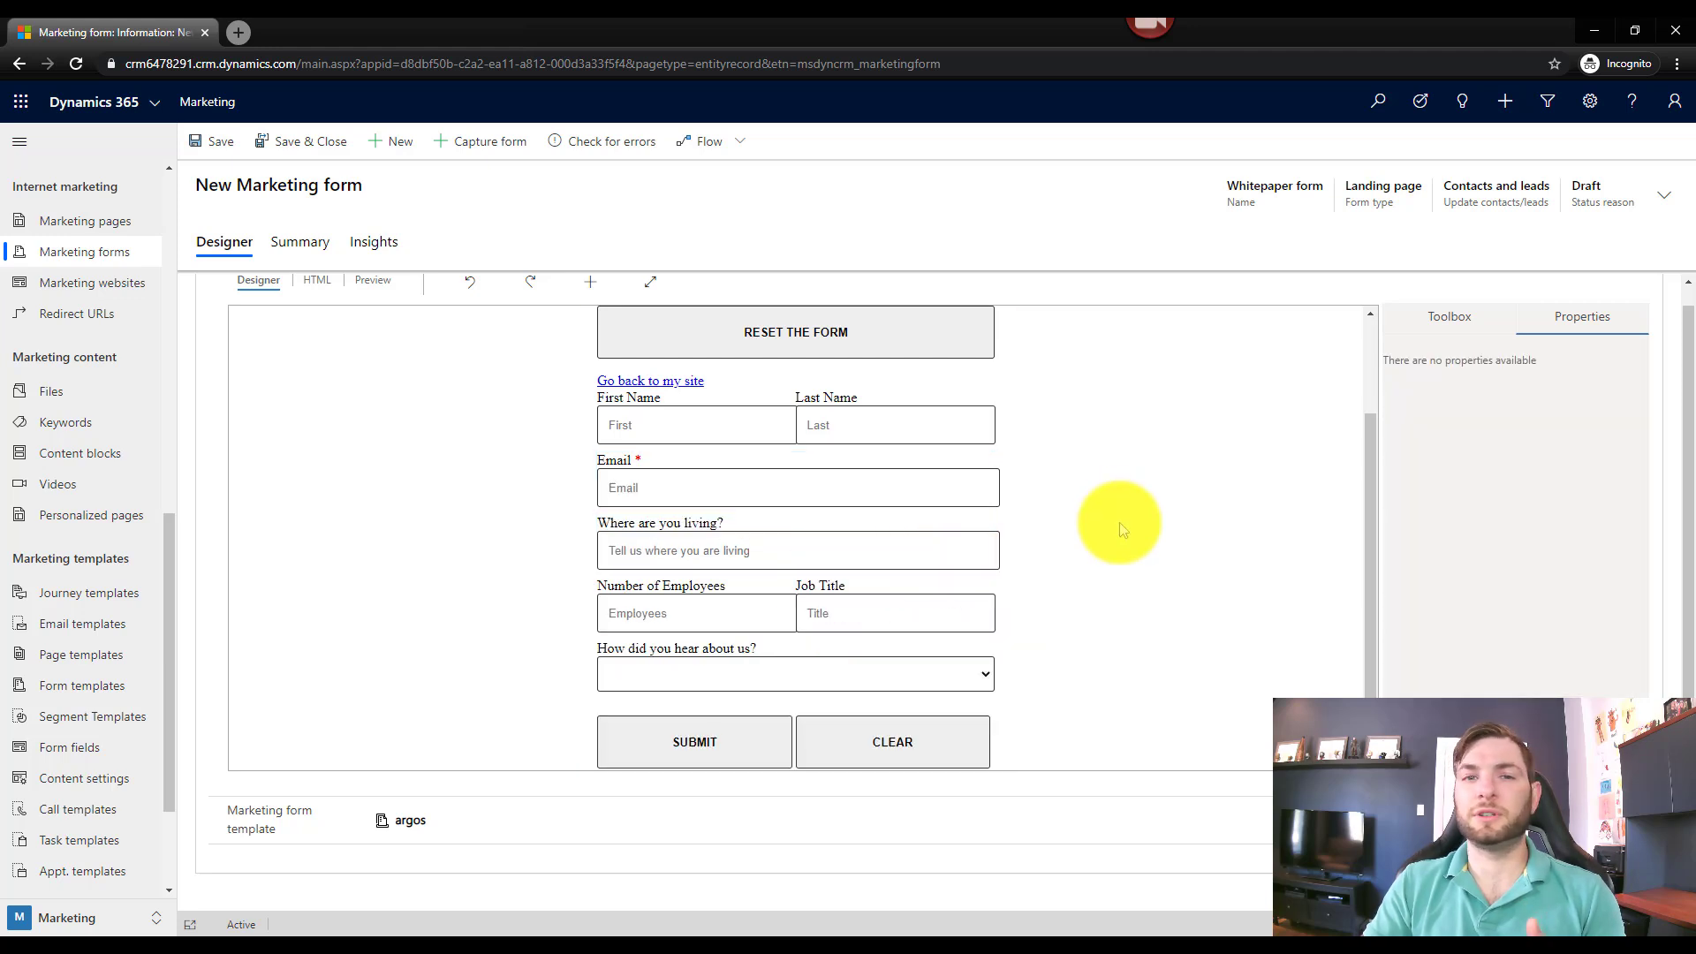
Preview the form in the desktop, tablet and mobile layouts, and return to the designer view
scroll(1104, 521, up, 2)
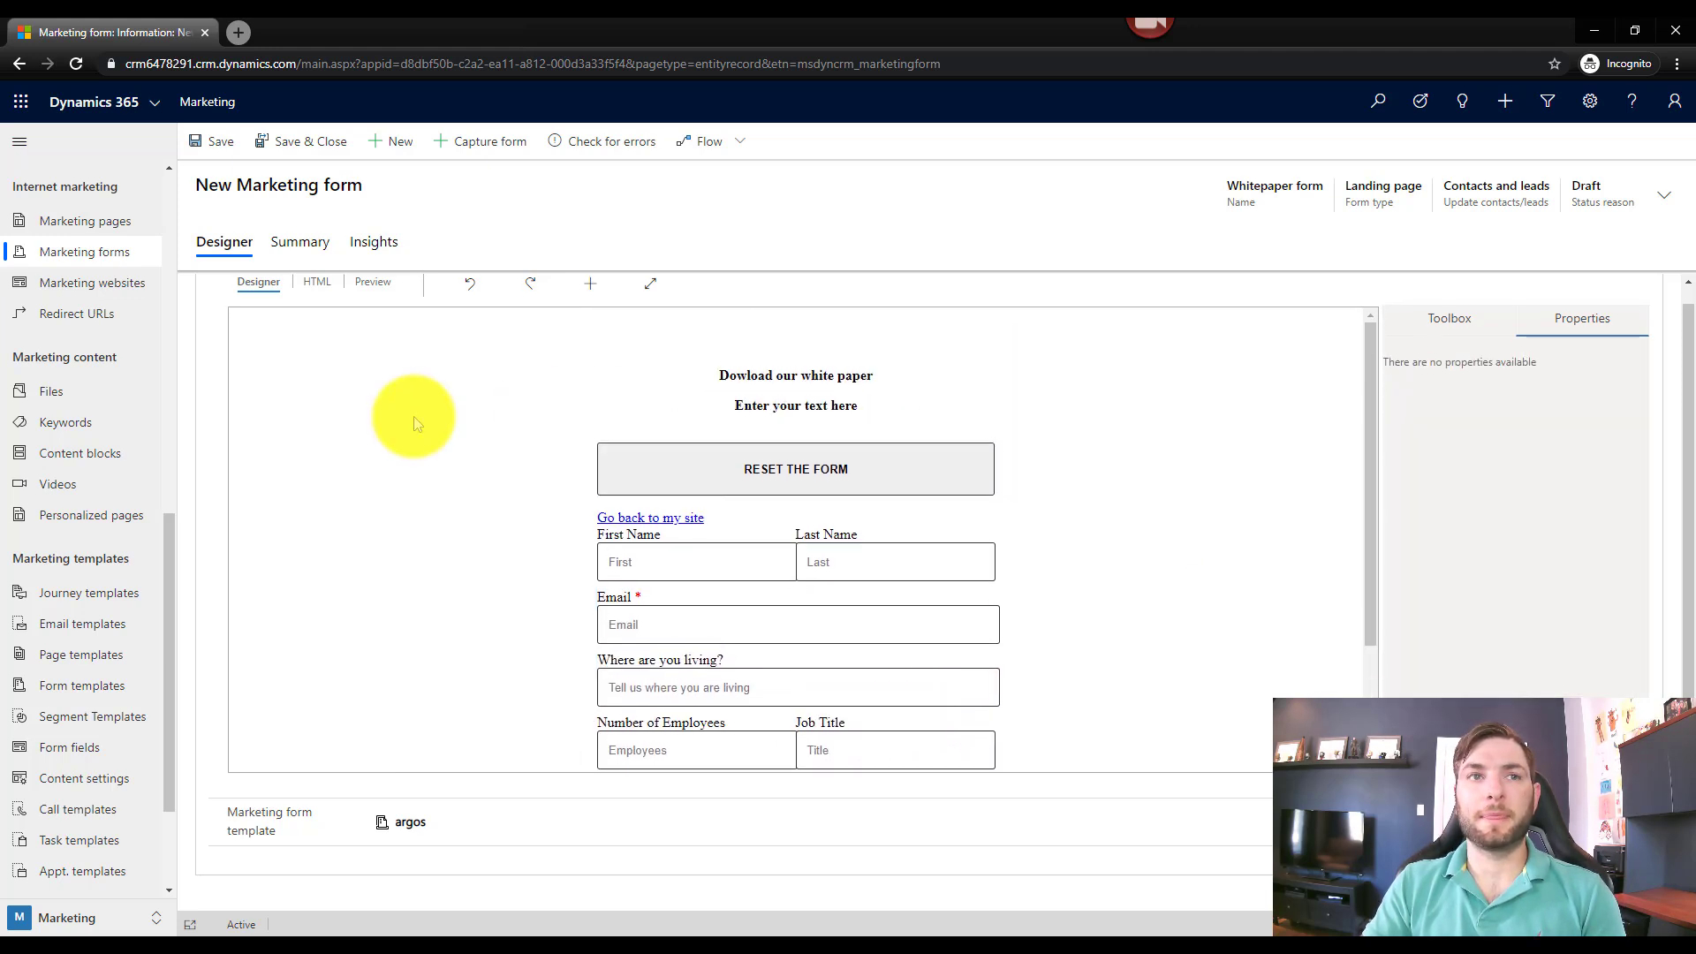
scroll(414, 416, up, 1)
click(379, 302)
scroll(1176, 509, down, 3)
scroll(1144, 517, down, 2)
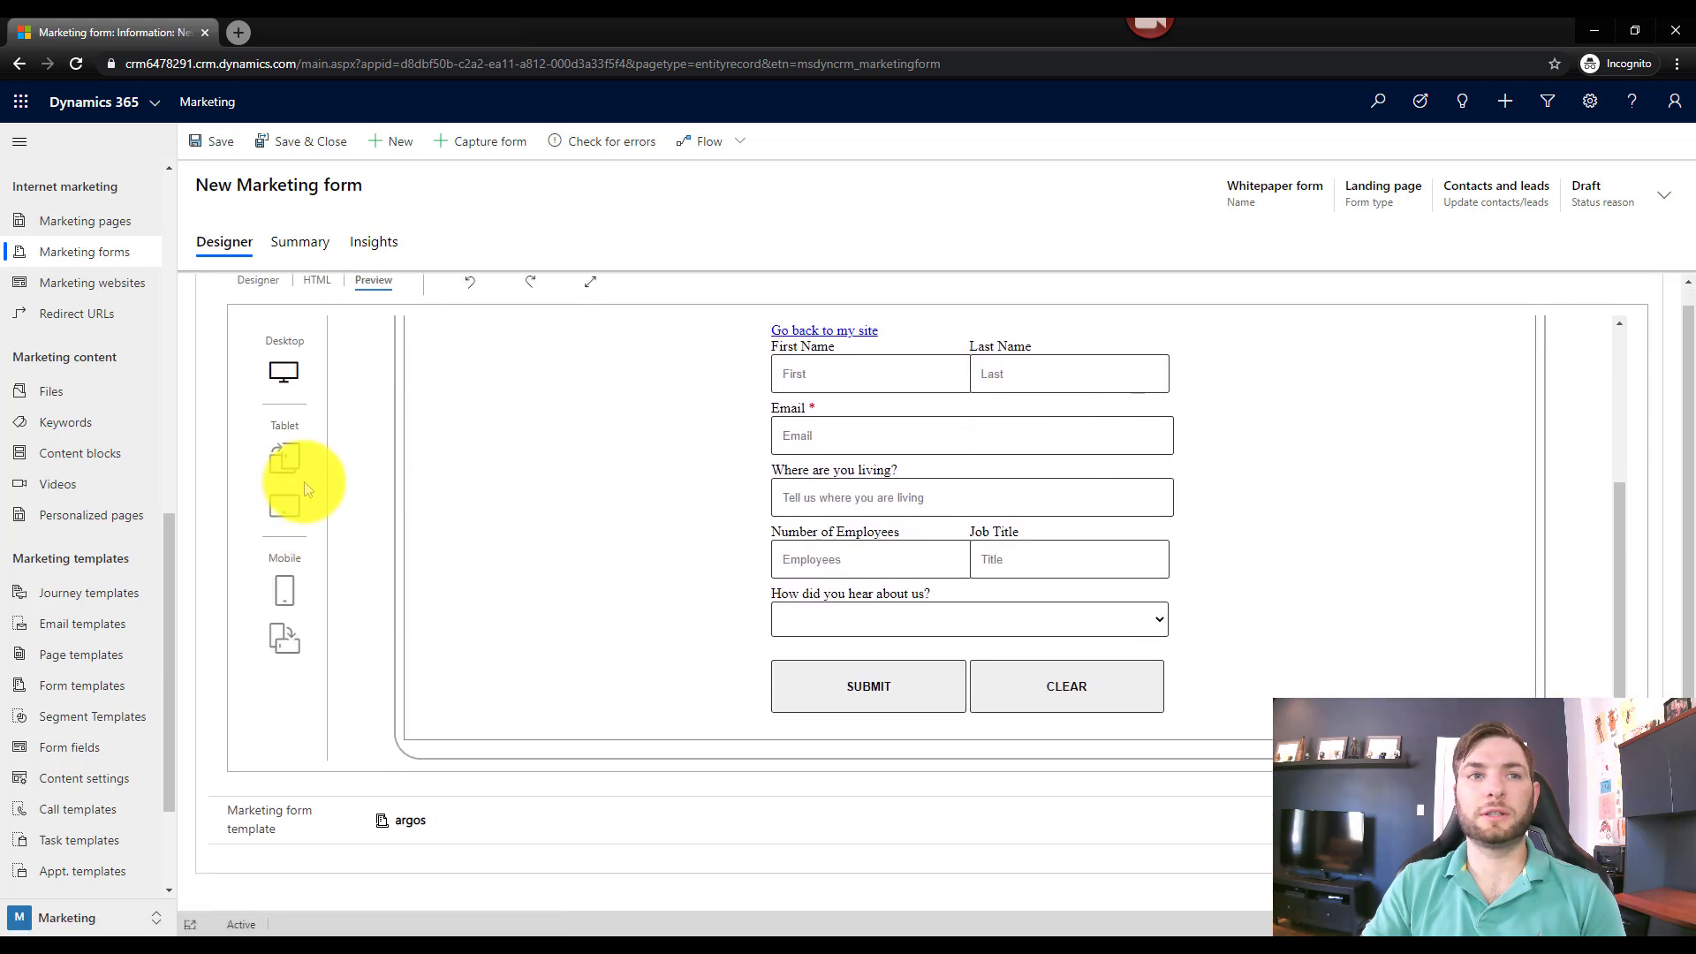
click(281, 468)
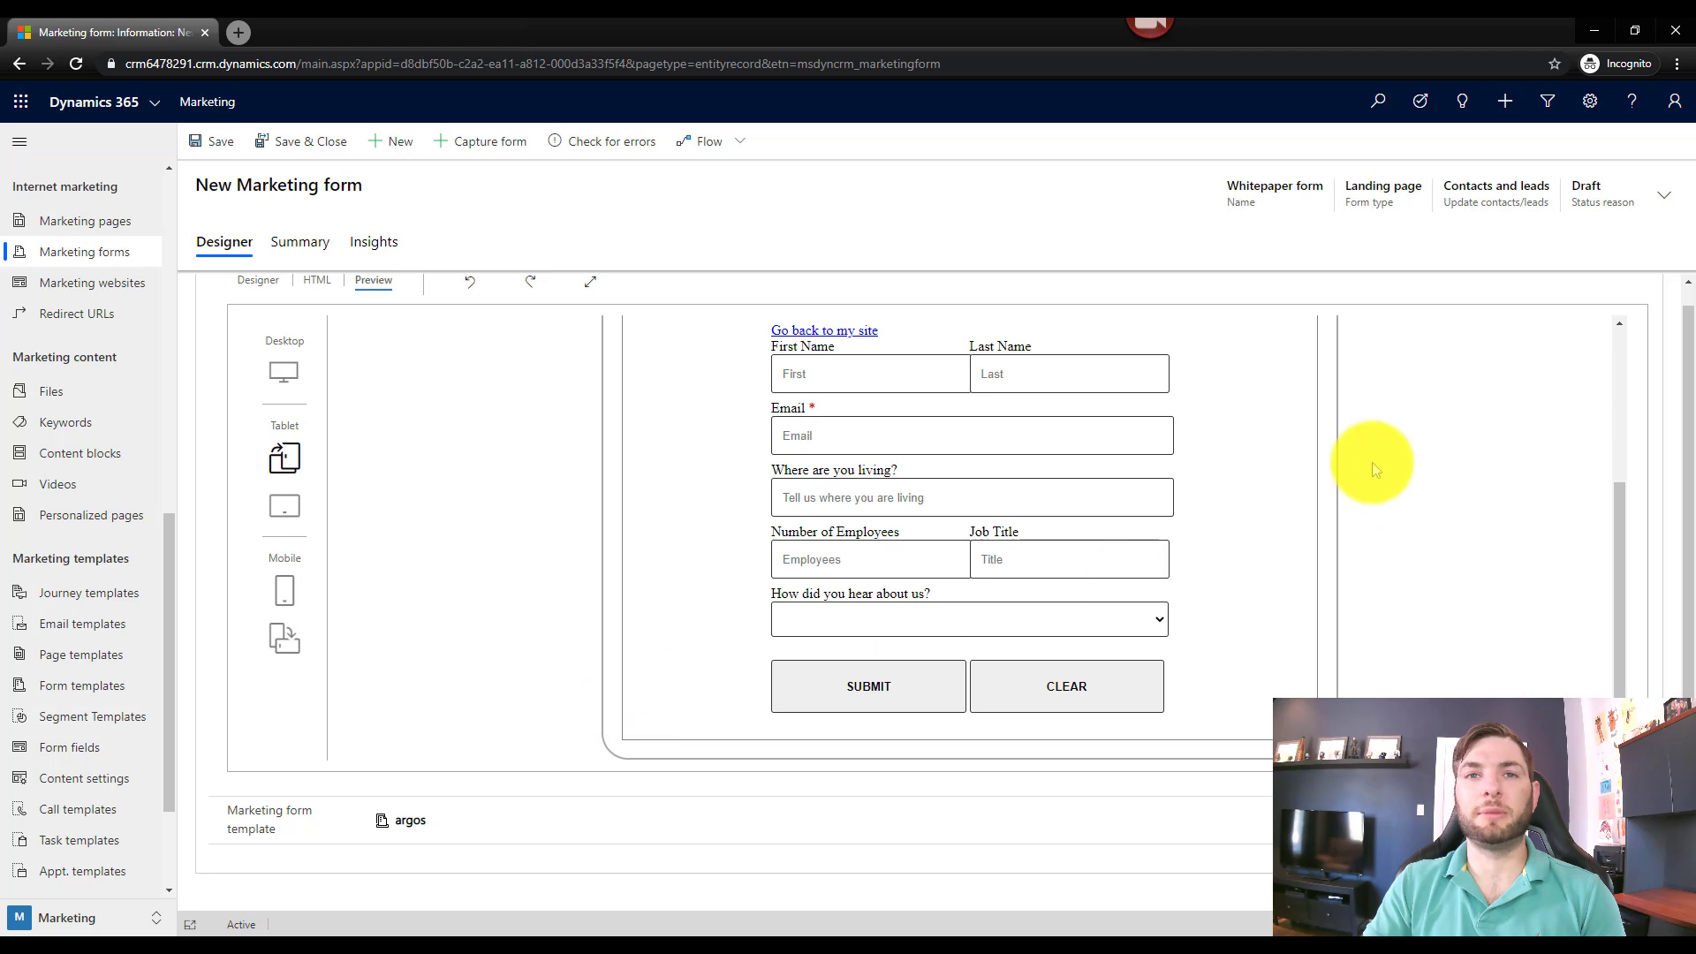
click(284, 588)
scroll(983, 477, up, 3)
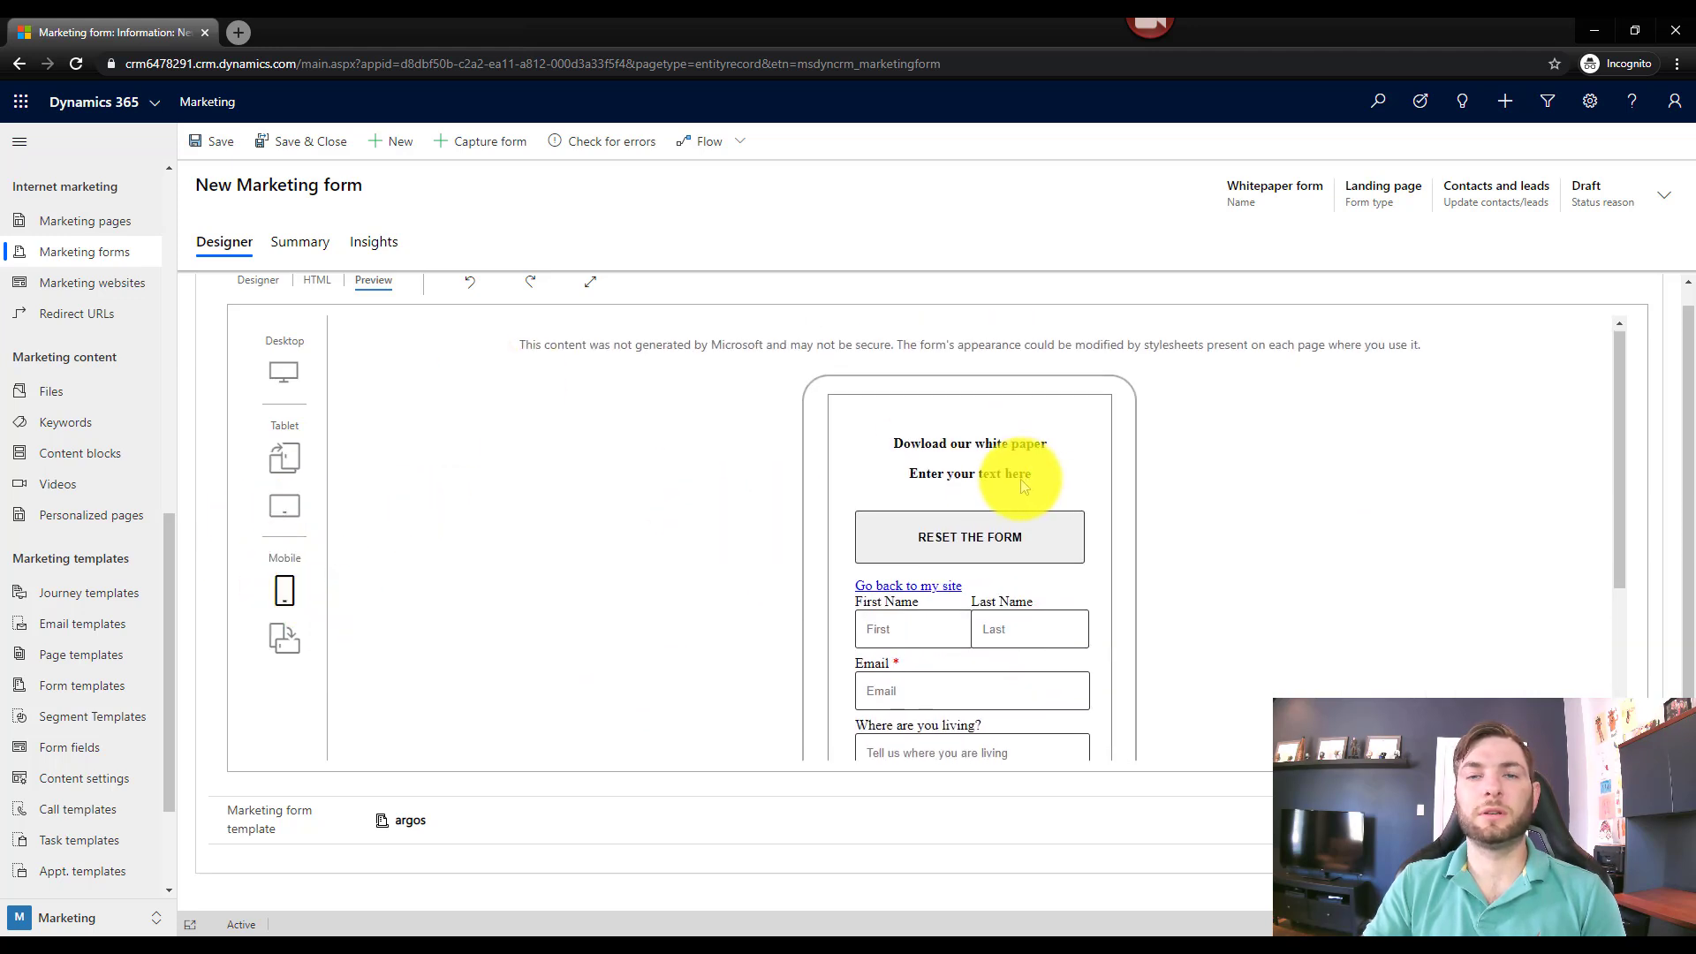
scroll(1020, 479, down, 2)
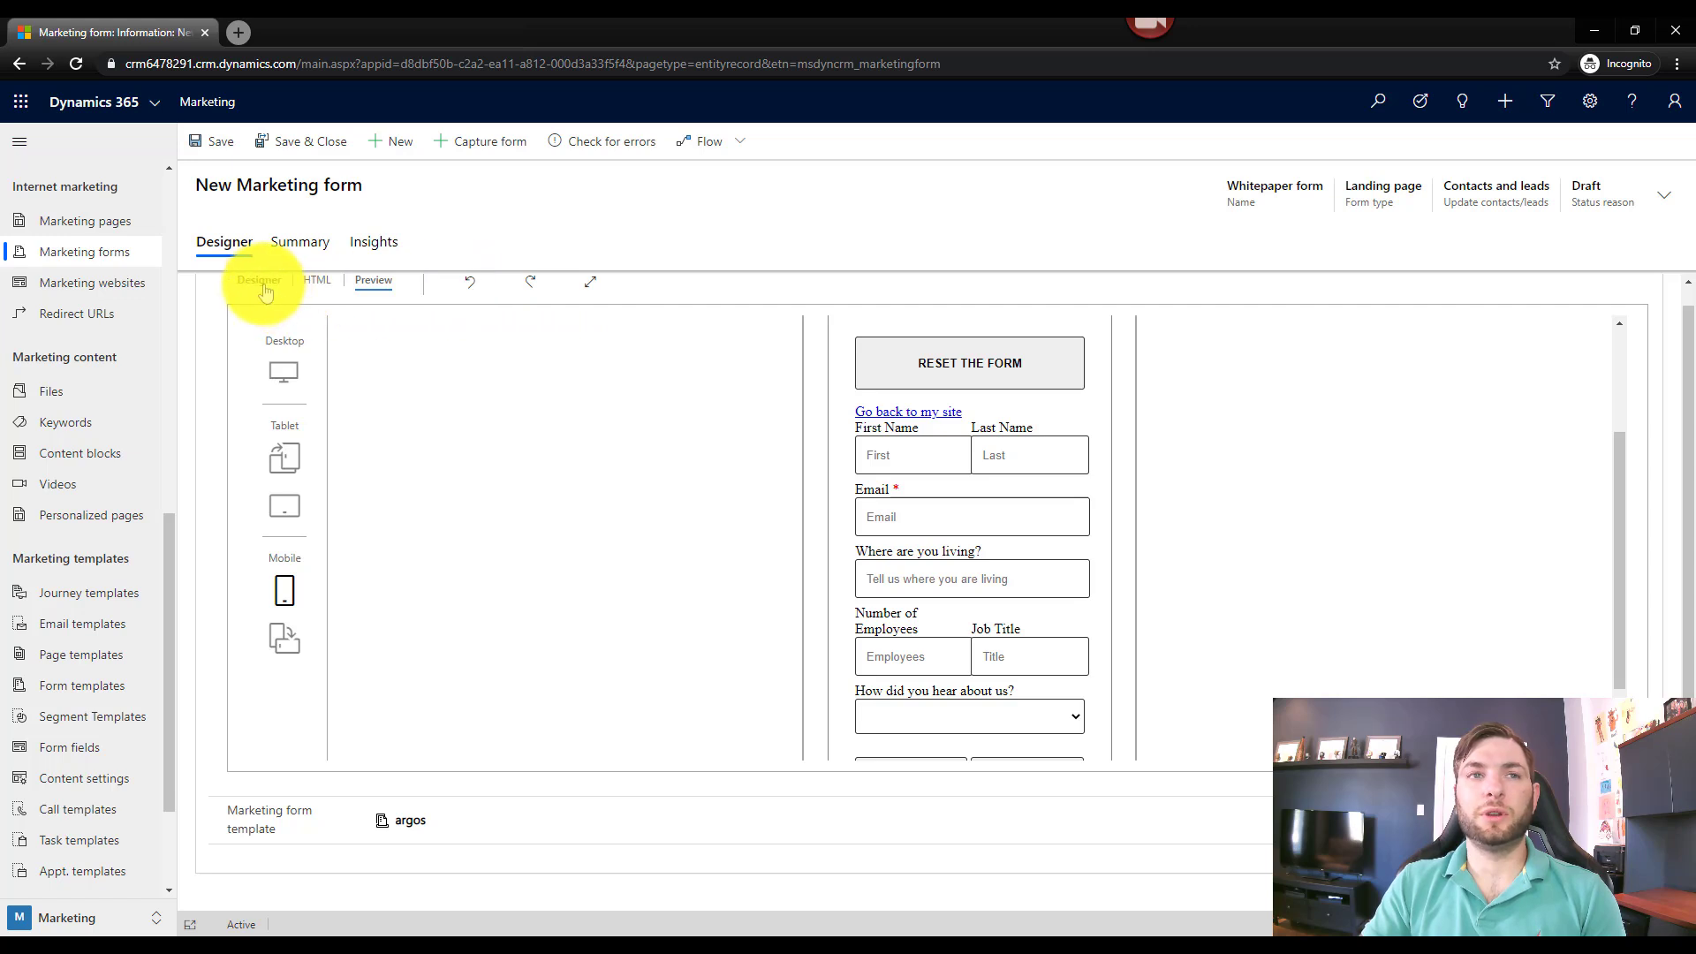
click(265, 282)
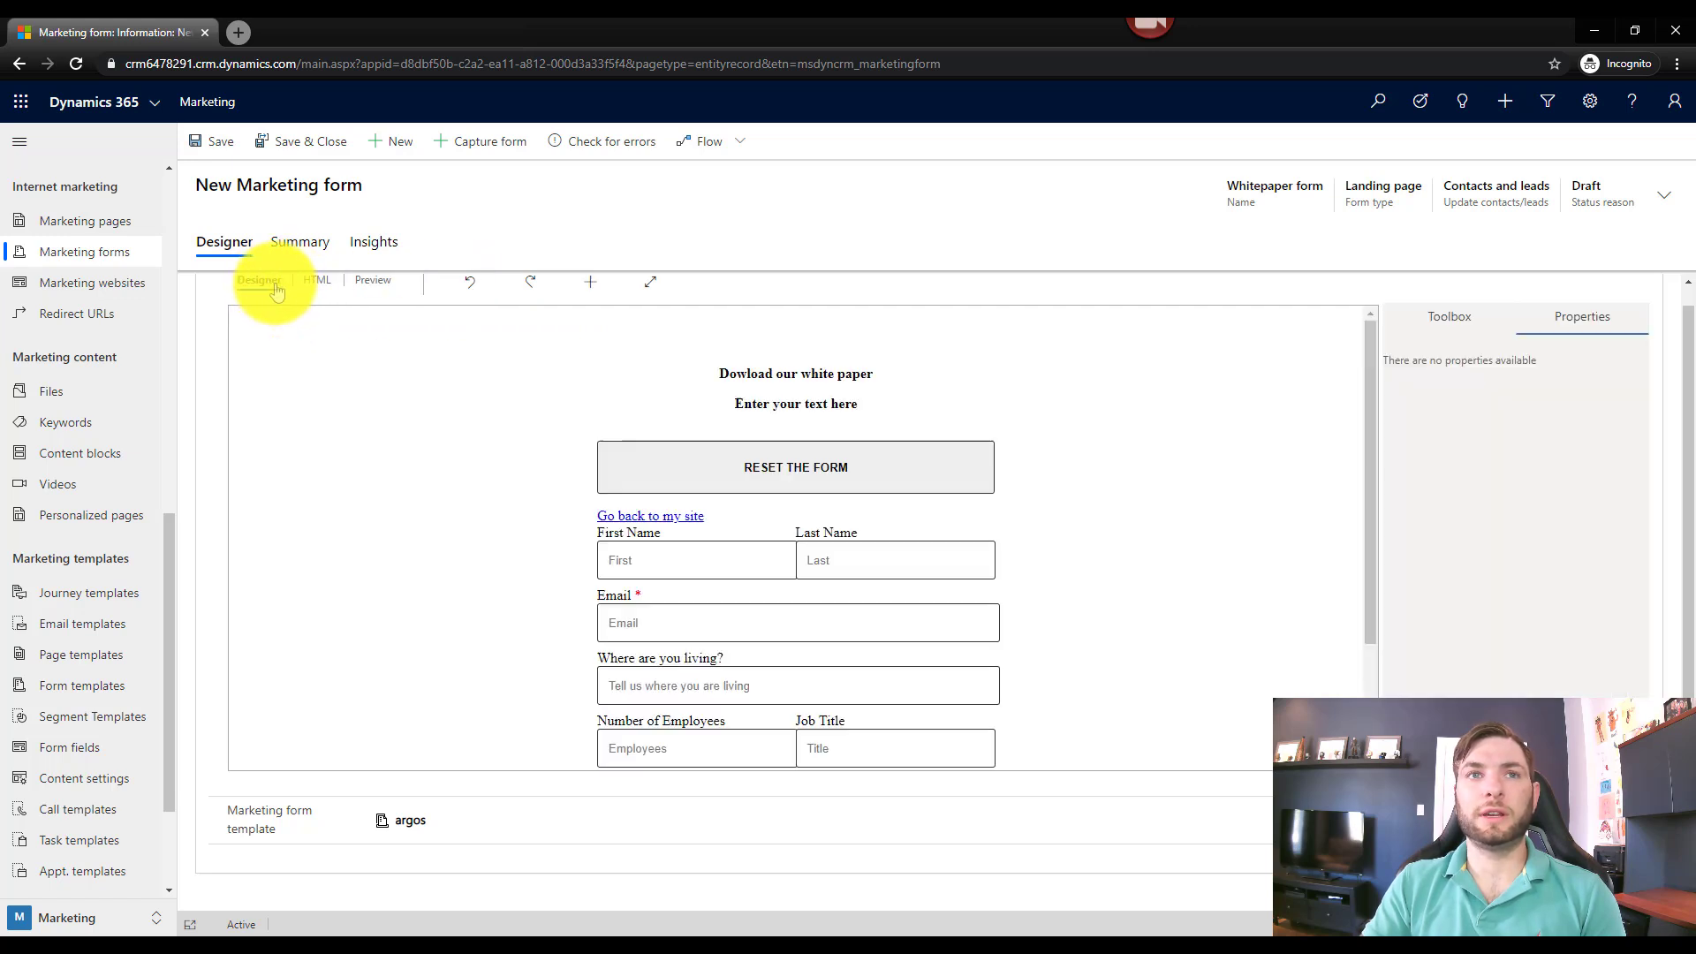
Save the form, check it for errors and expand the list of notifications
click(217, 144)
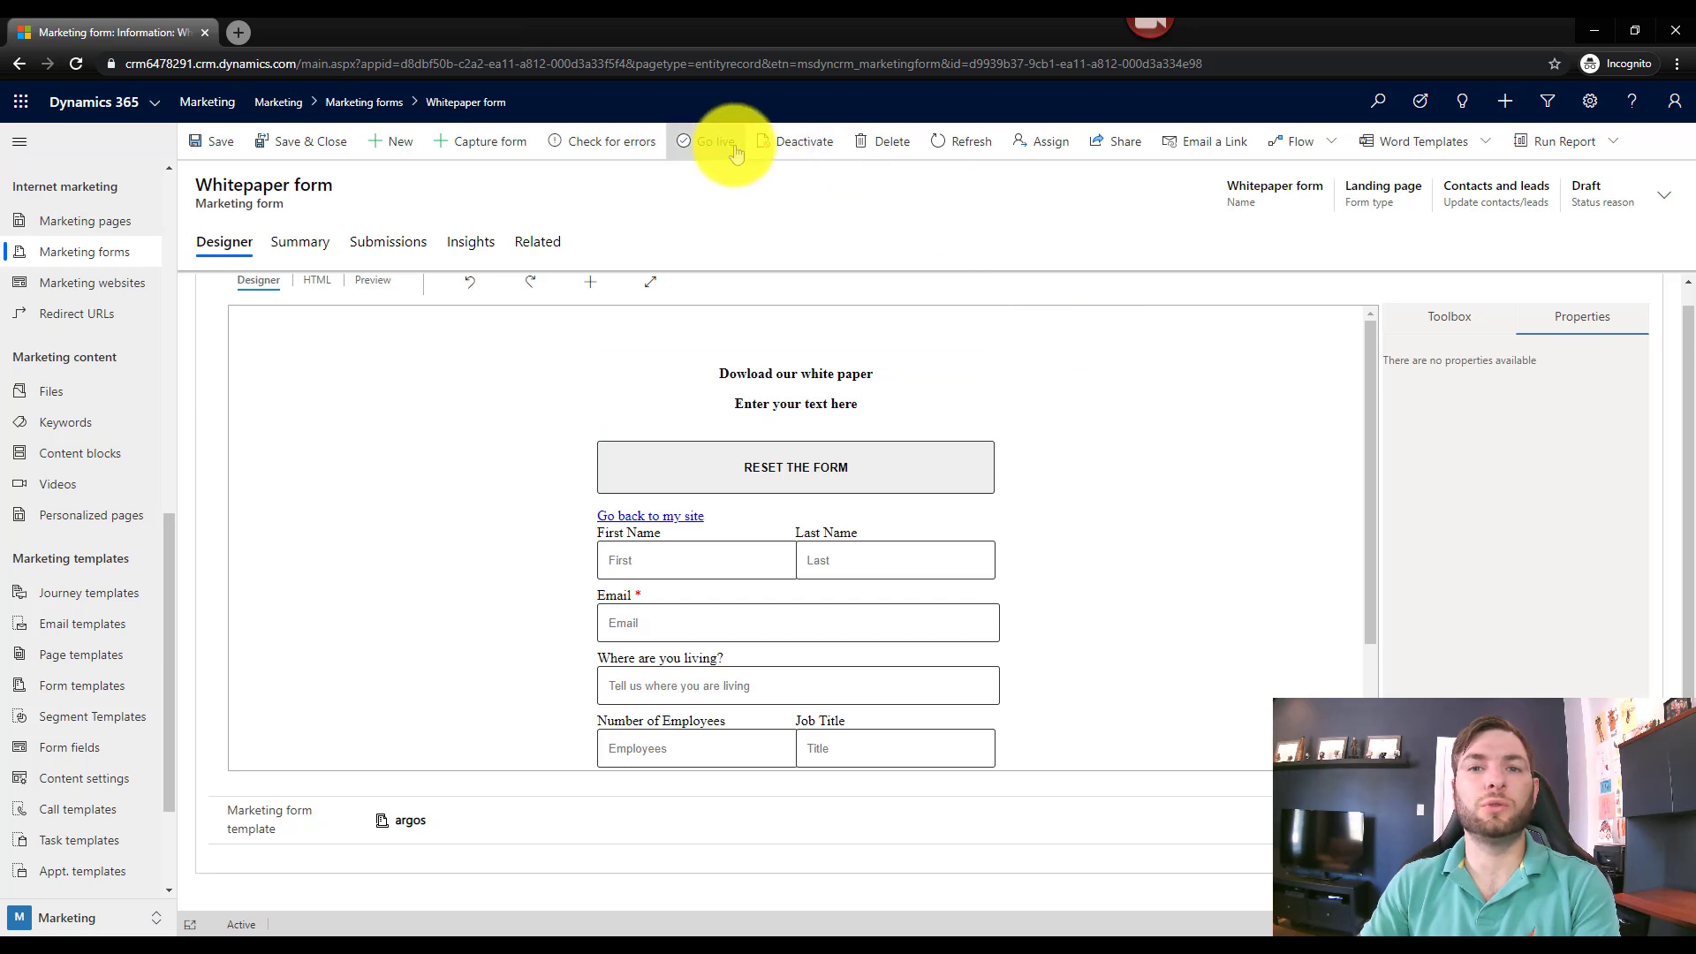
click(600, 148)
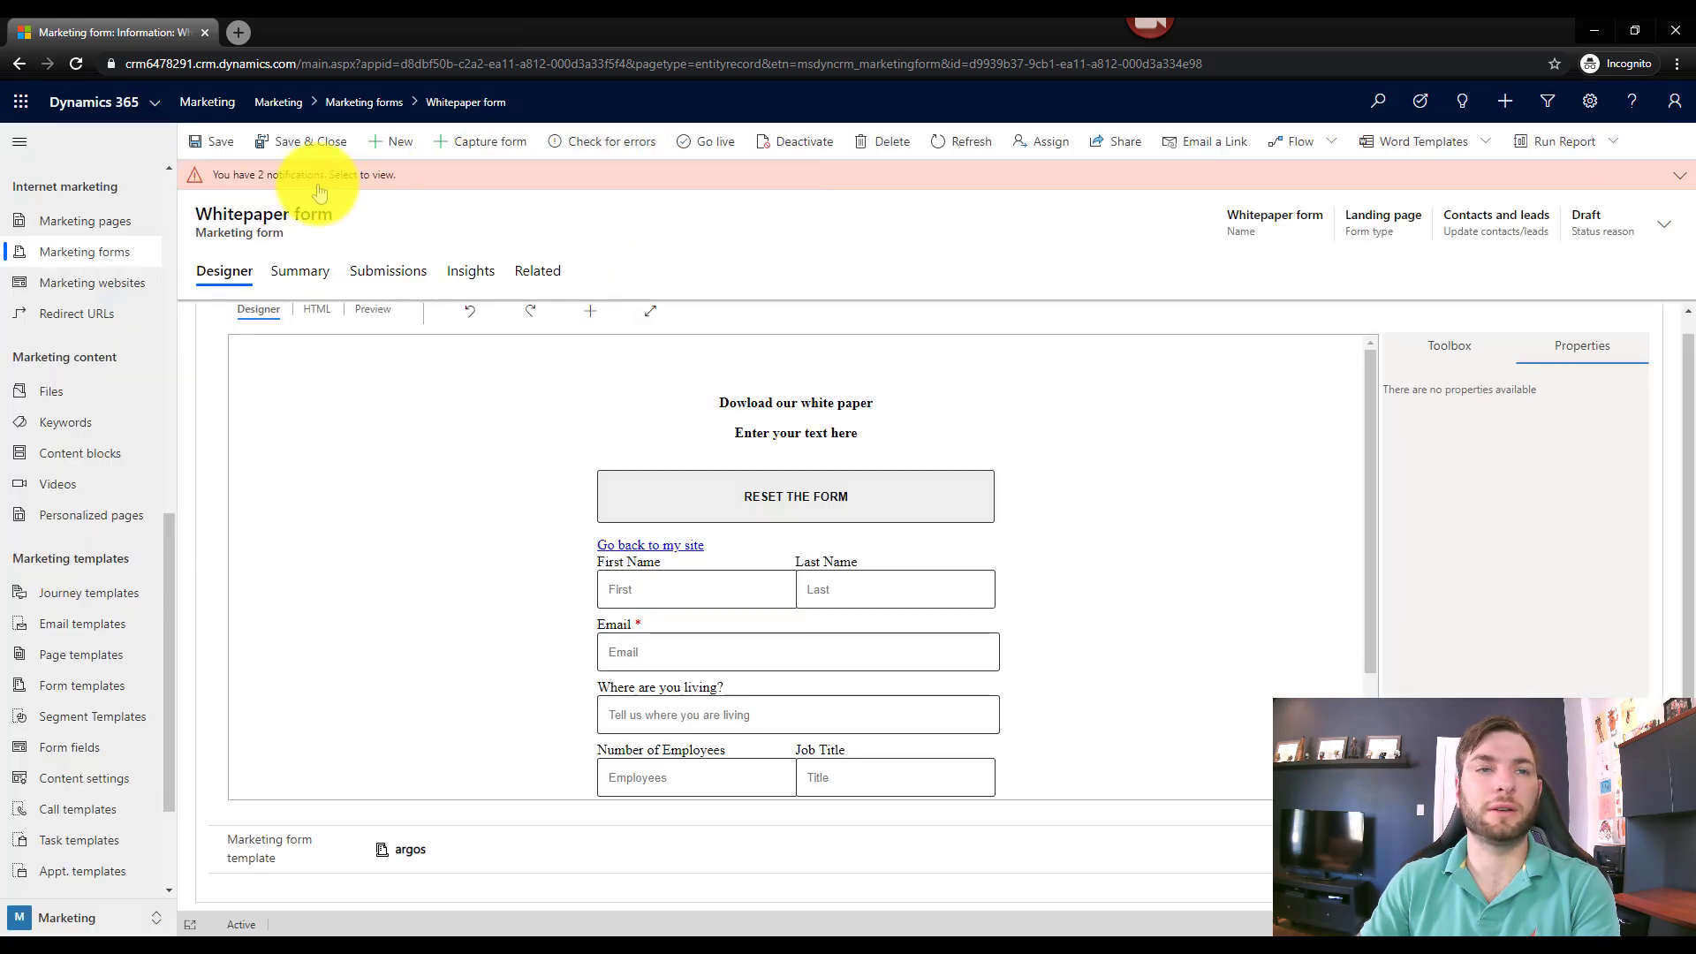
click(318, 182)
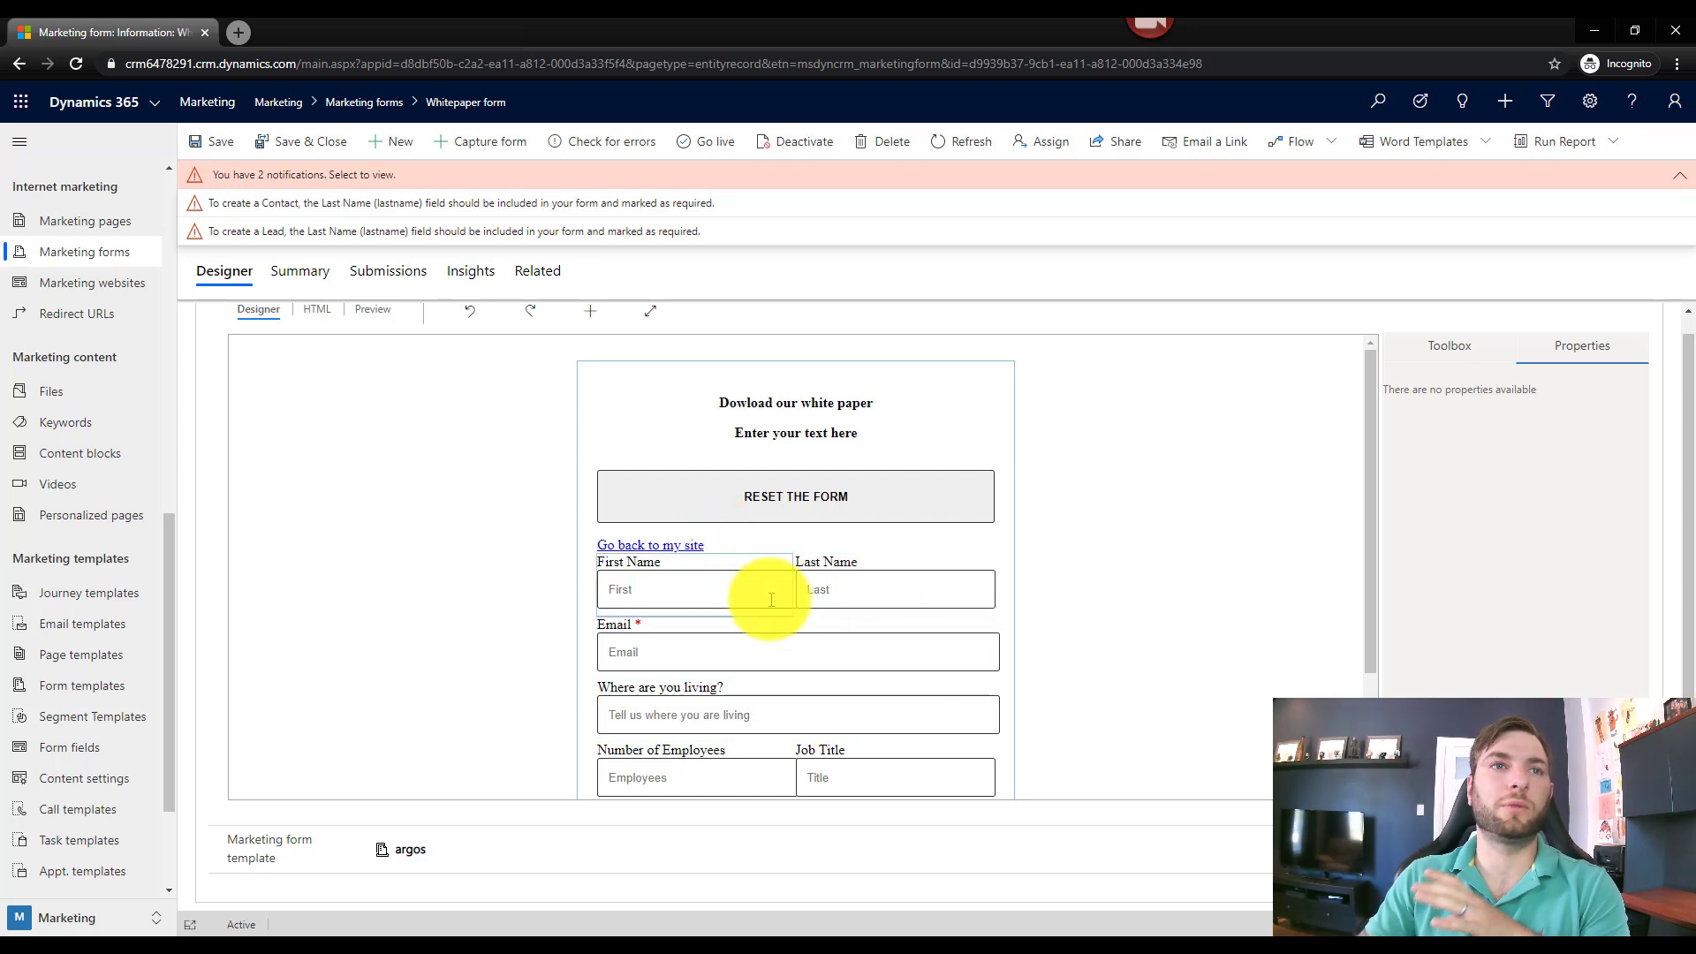
Make the Last Name field required and check the form for errors again
click(856, 583)
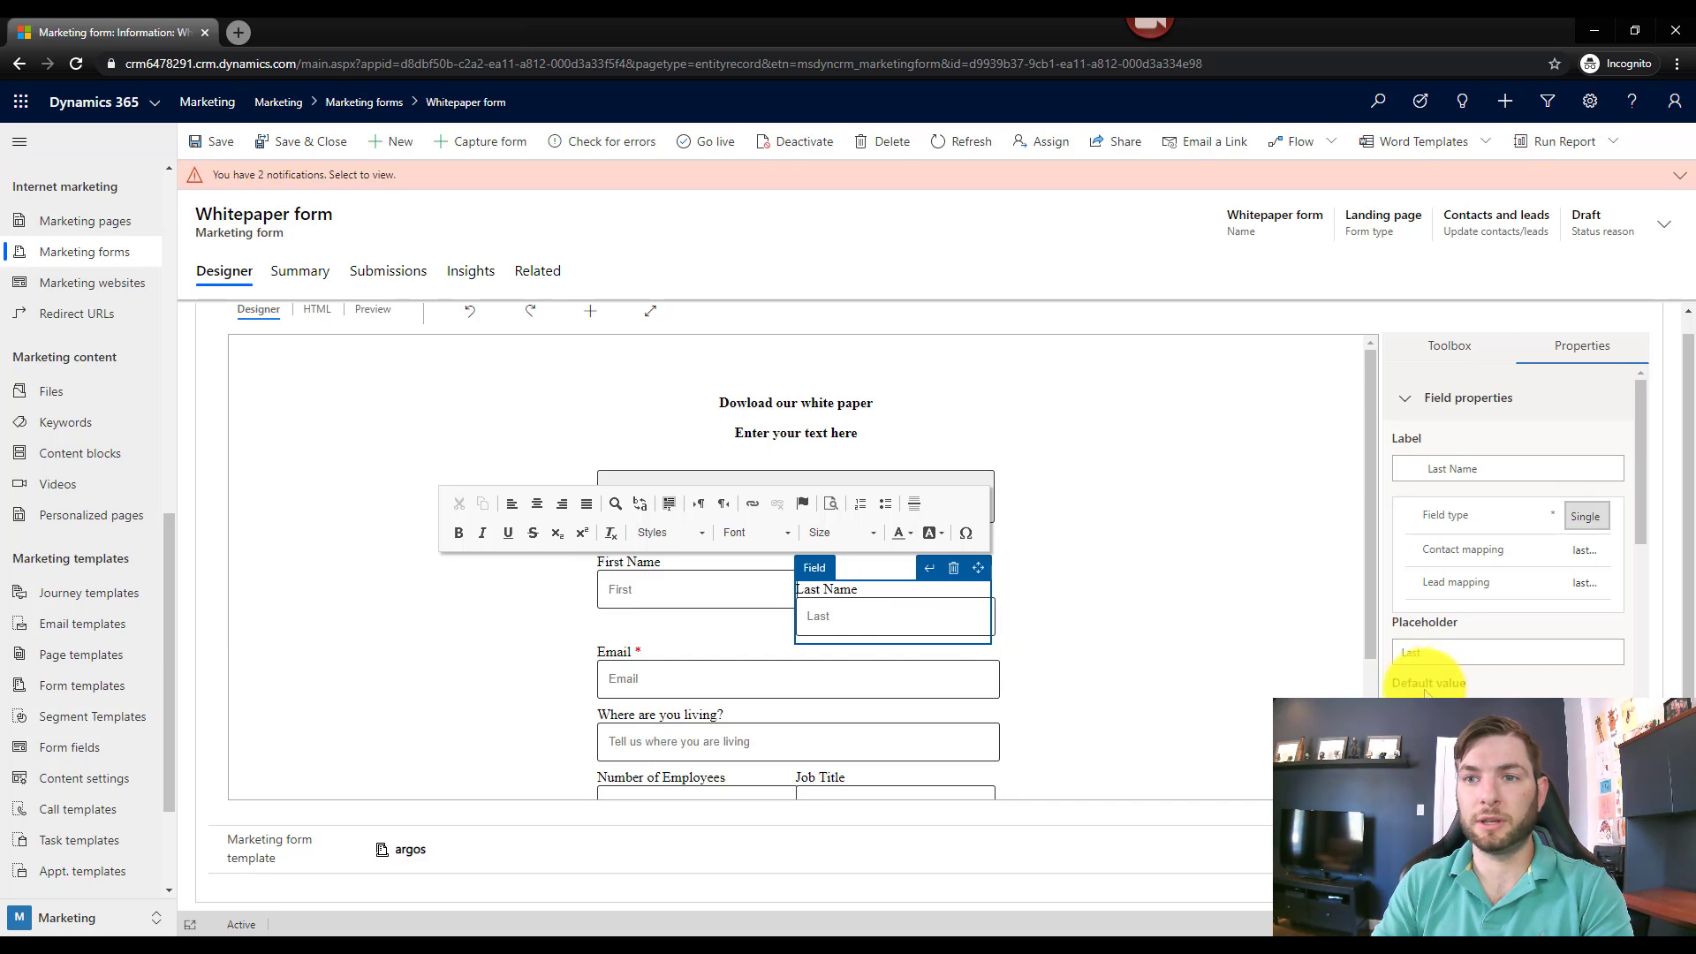
scroll(1422, 667, down, 1)
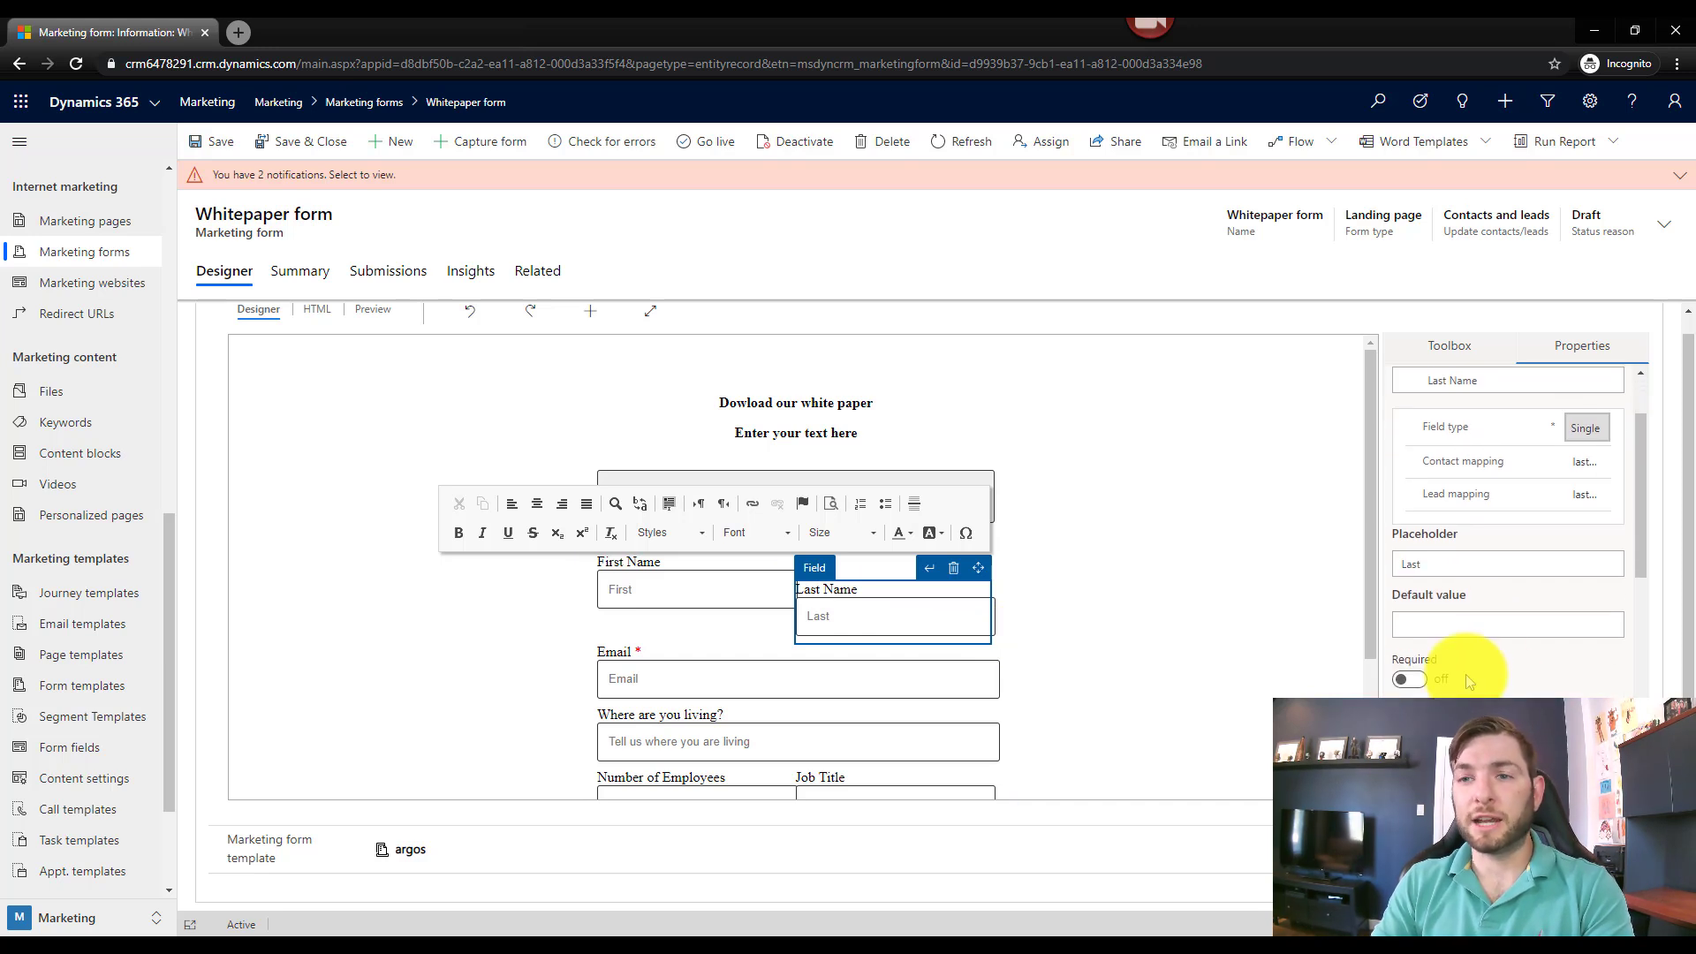
click(1411, 680)
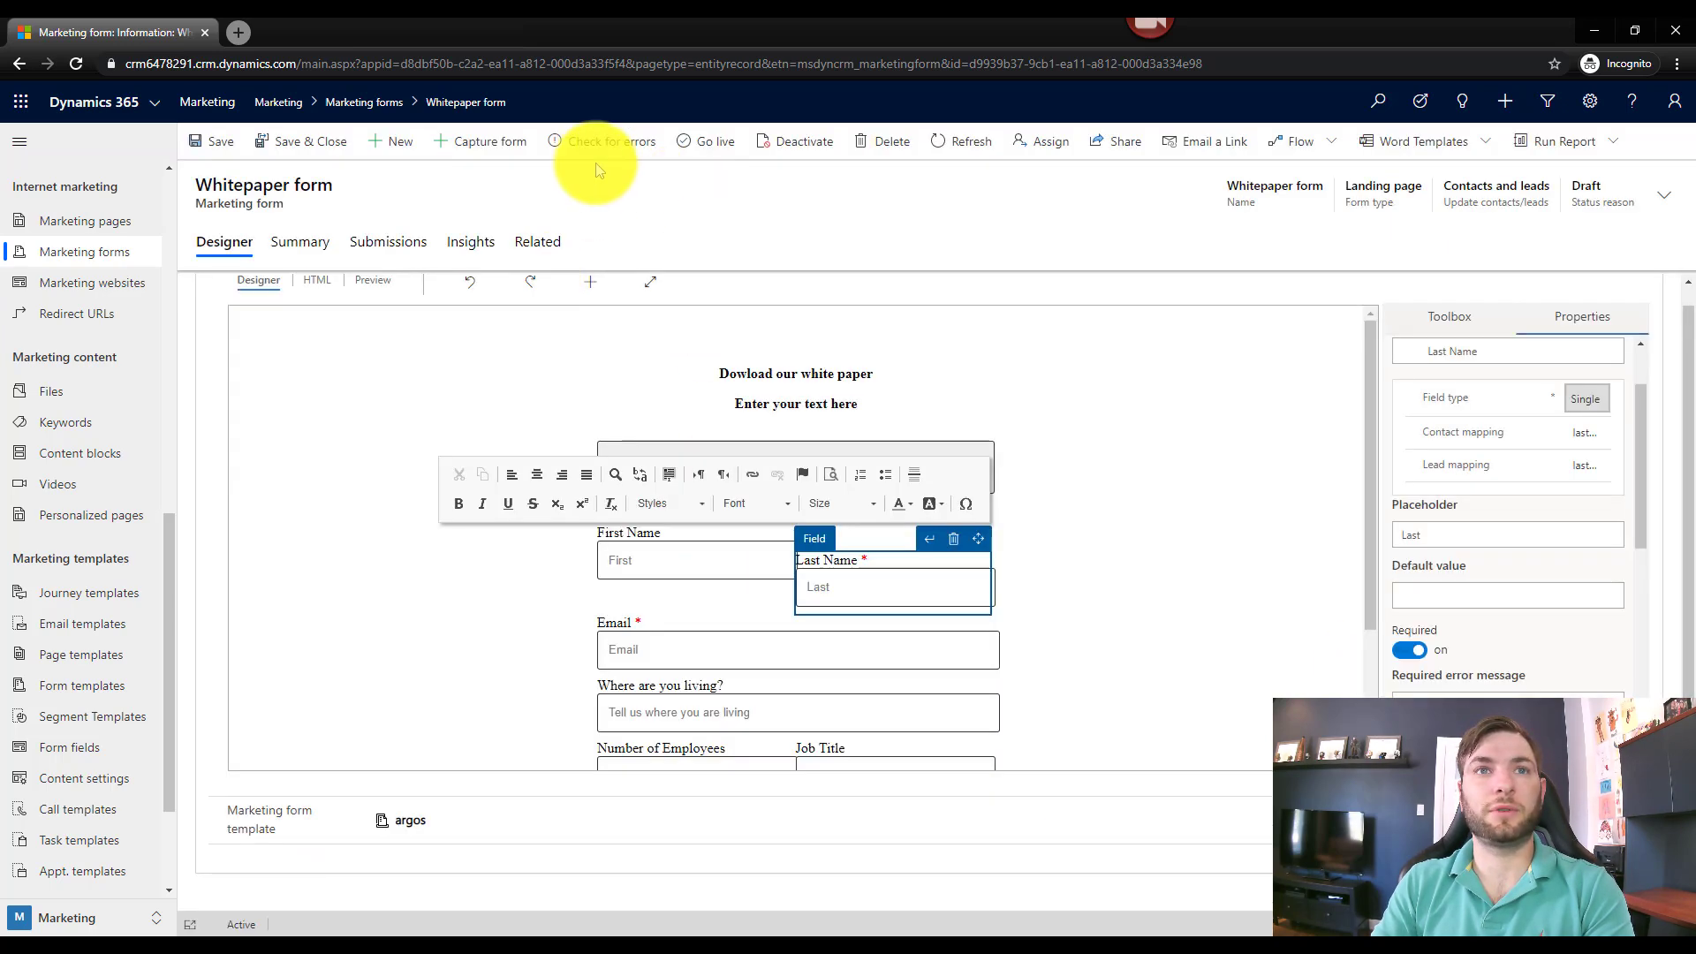
click(608, 143)
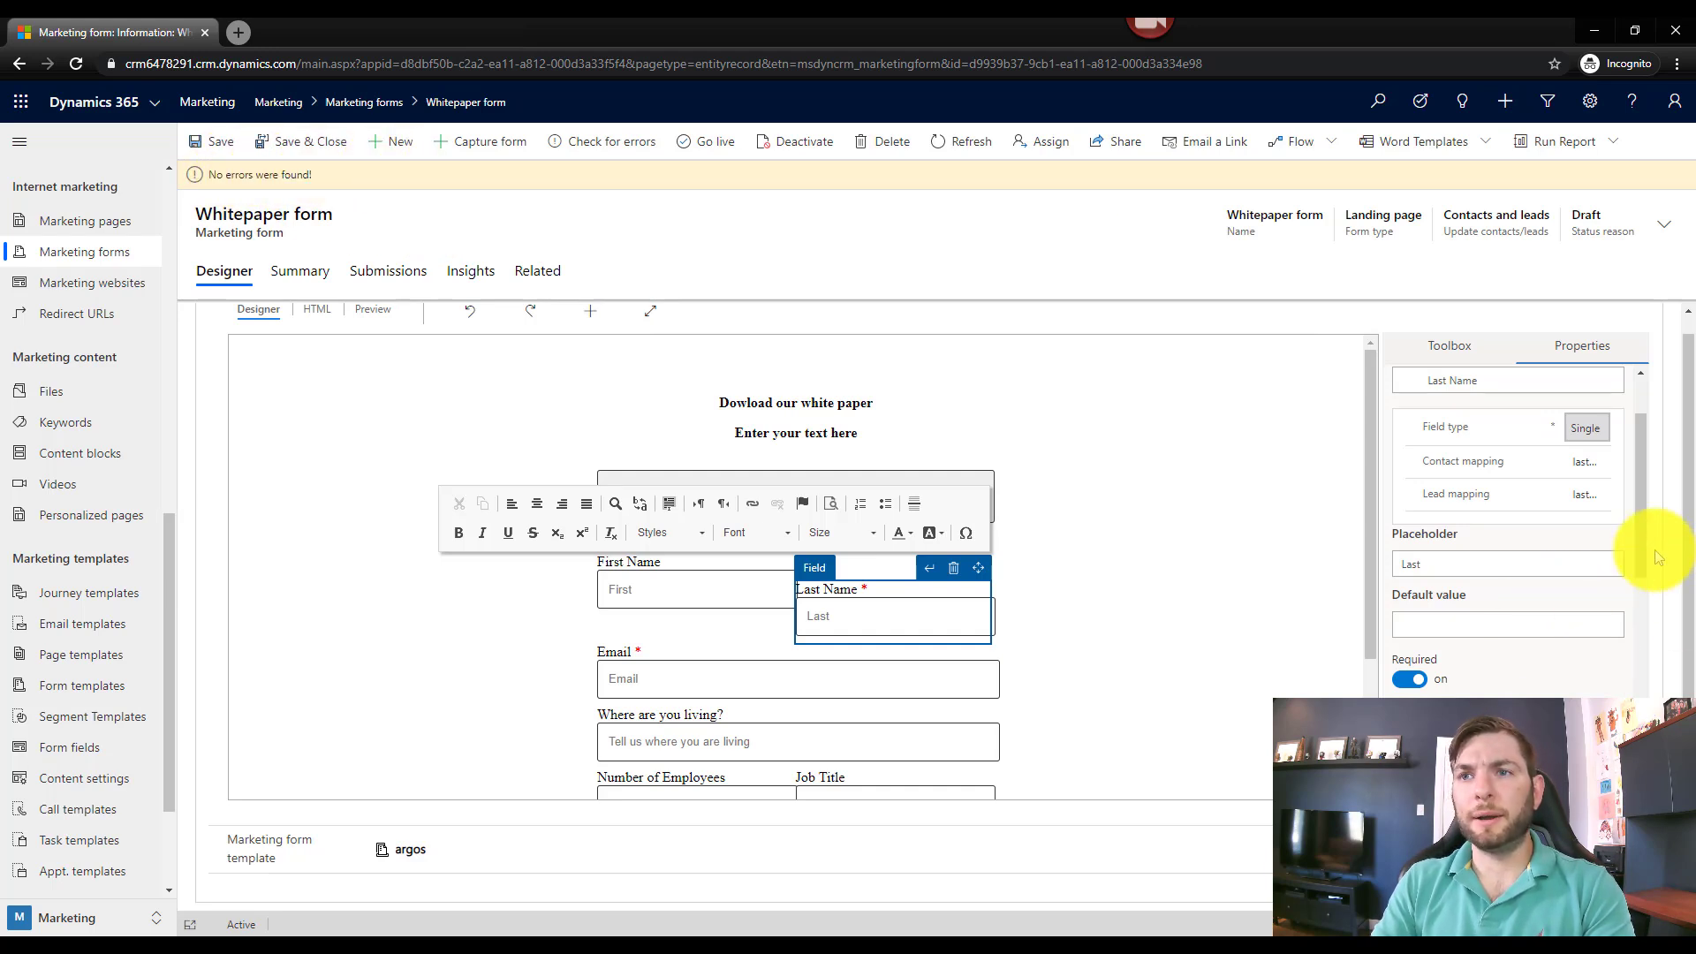
Examine the Last Name field's mapping, placeholder and default value properties
drag(1638, 486, 1618, 379)
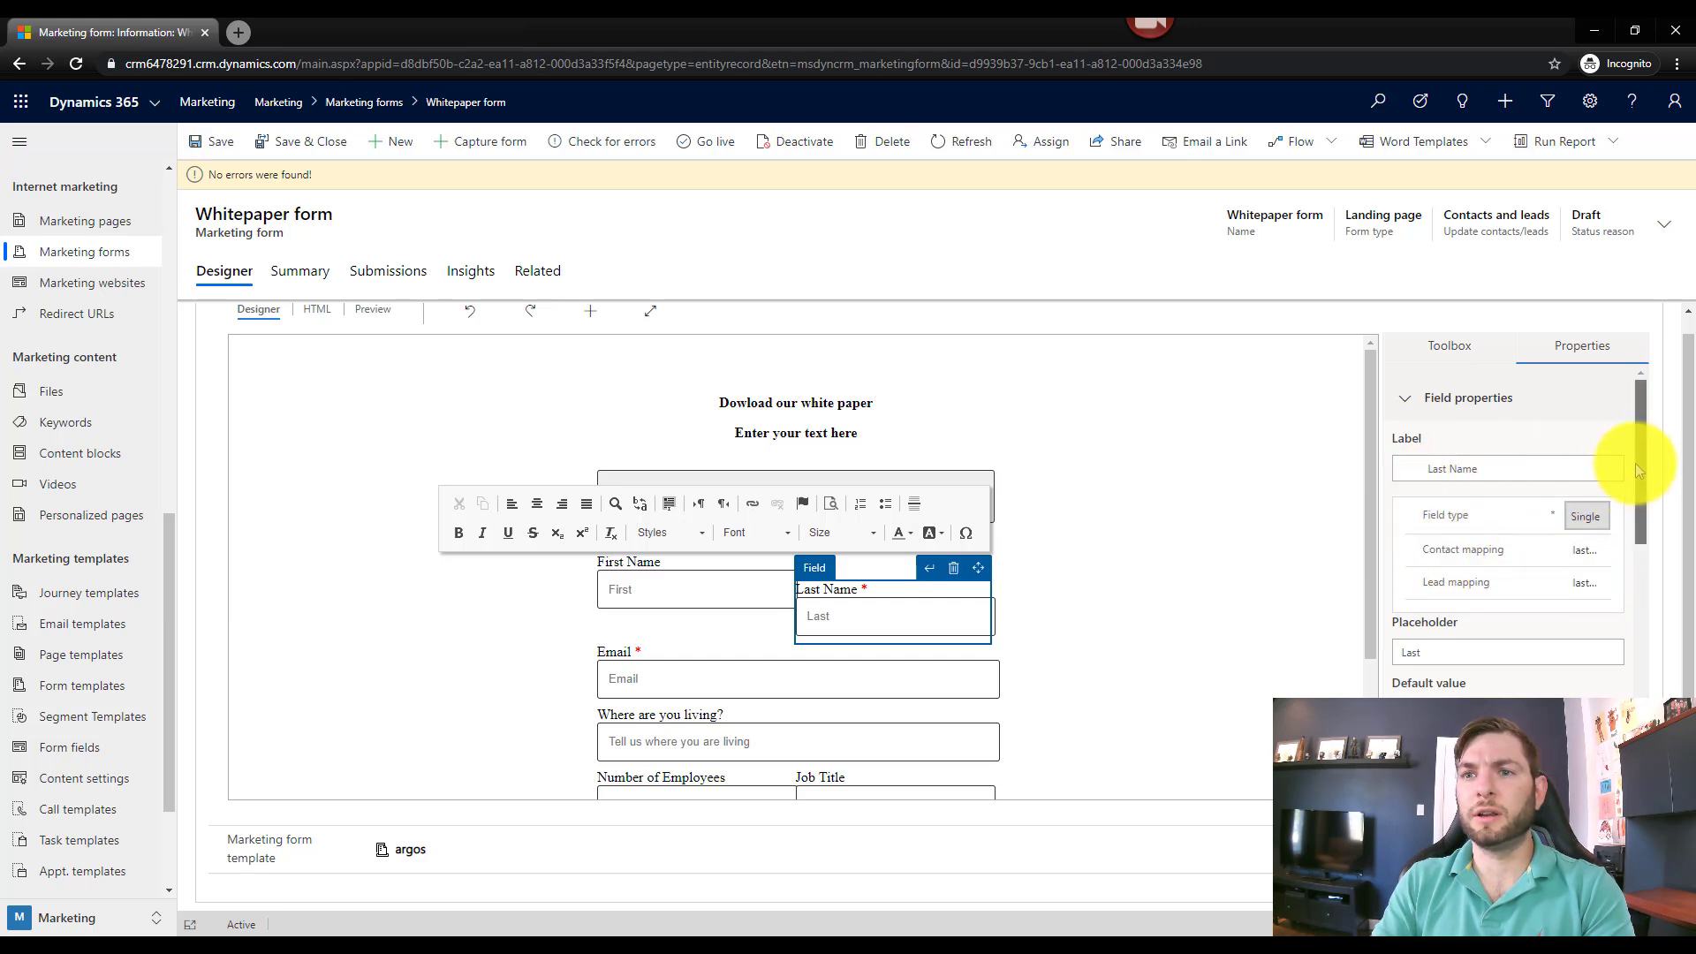
scroll(1636, 477, down, 3)
click(1497, 510)
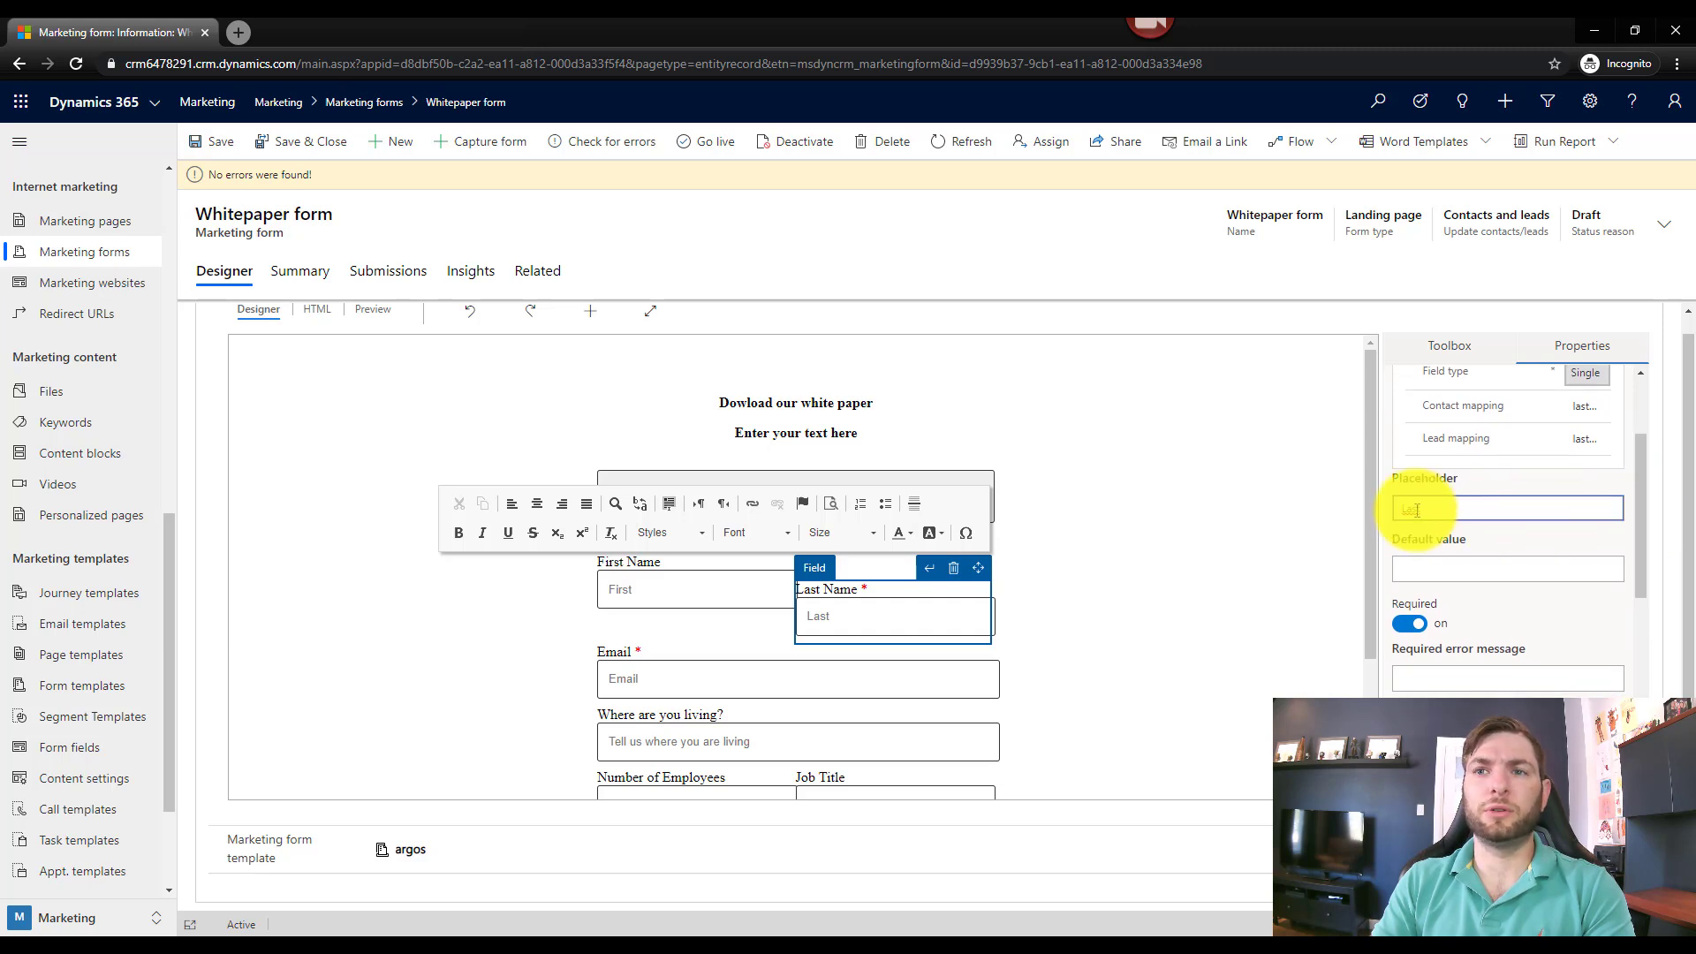
click(1502, 568)
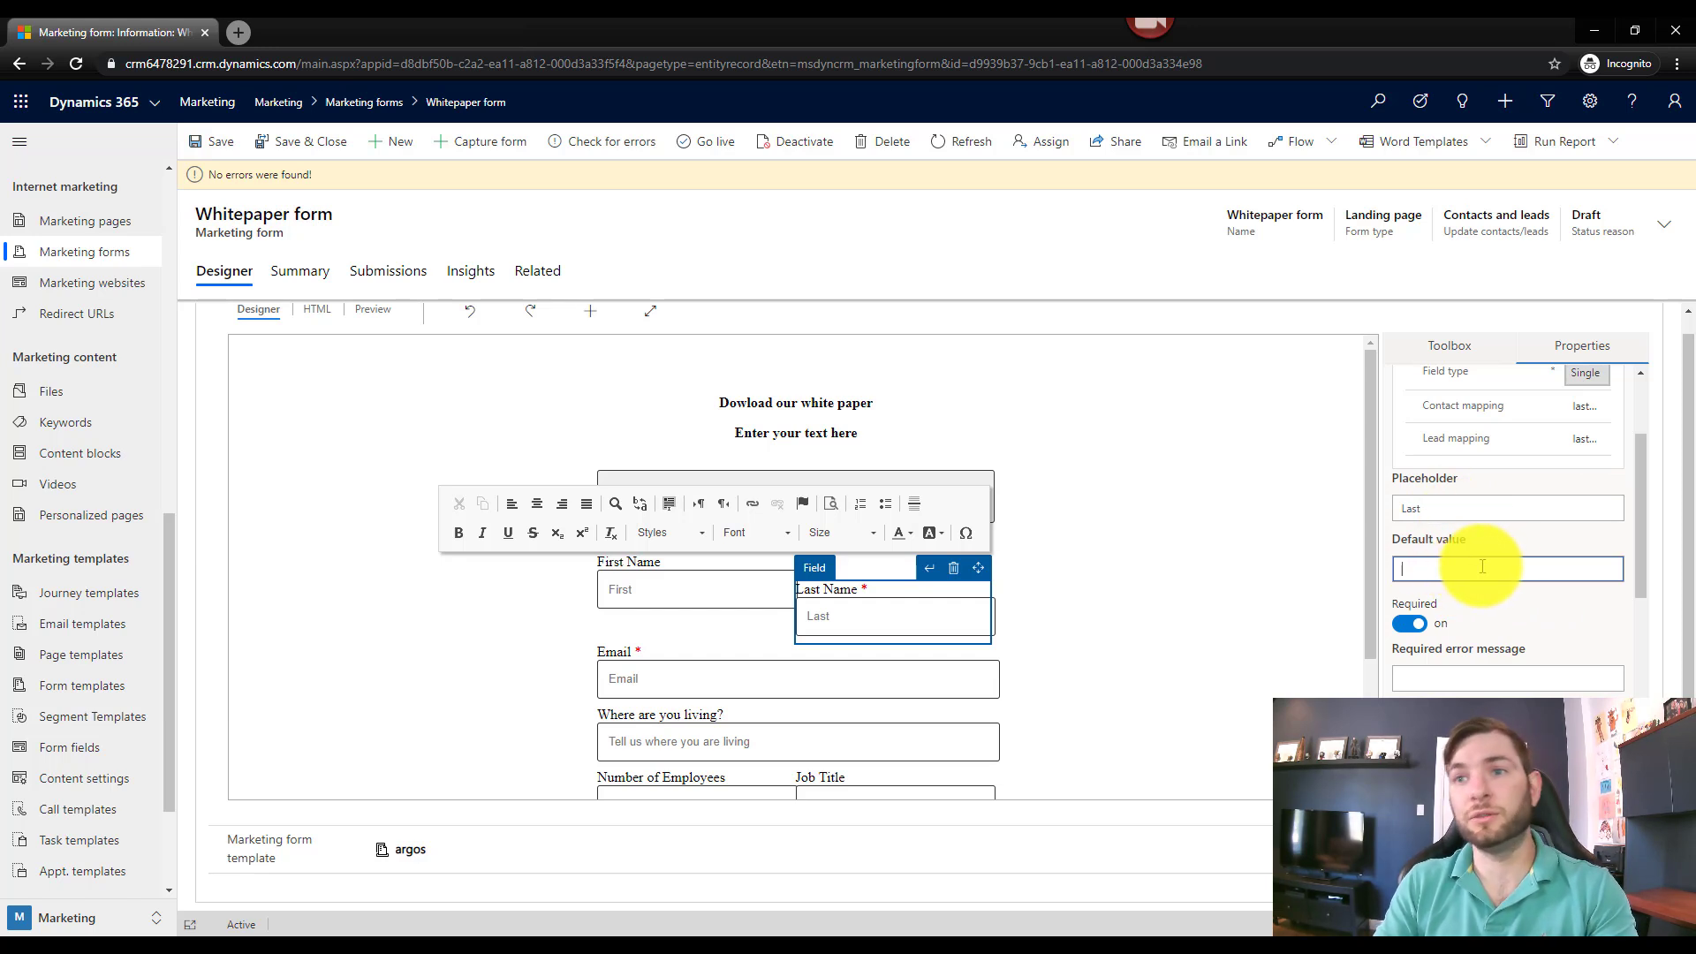
click(1514, 501)
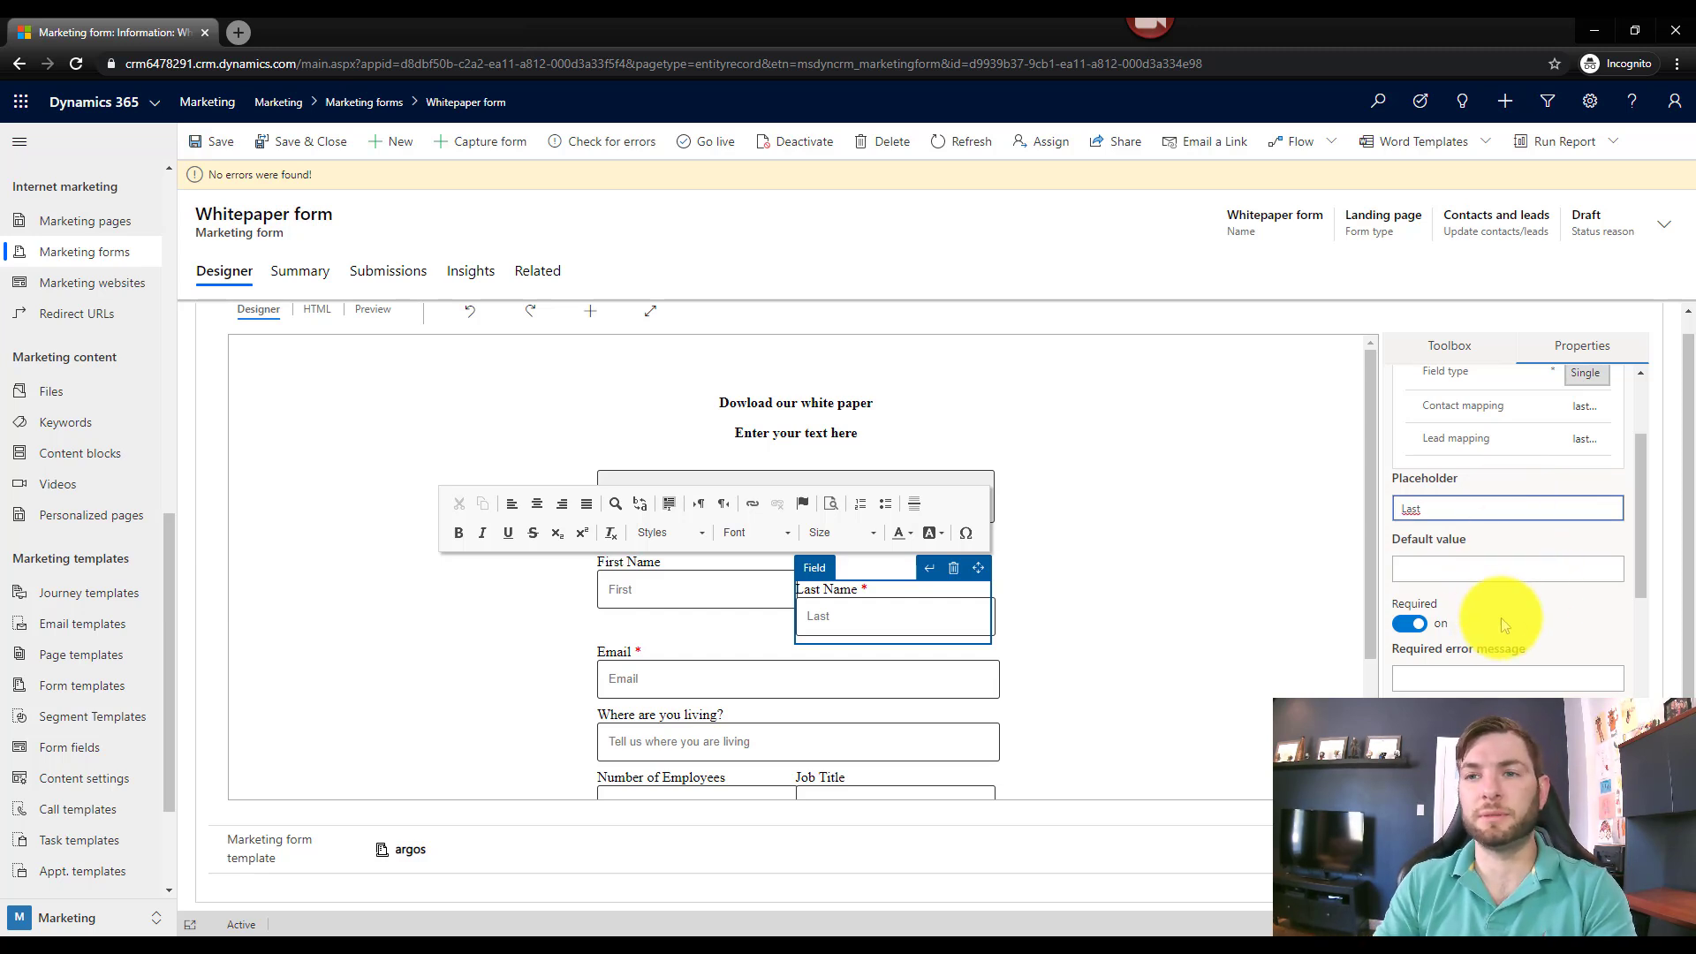
Set the Last Name field's required error message to "Please enter your last name"
scroll(1531, 611, down, 3)
click(1533, 415)
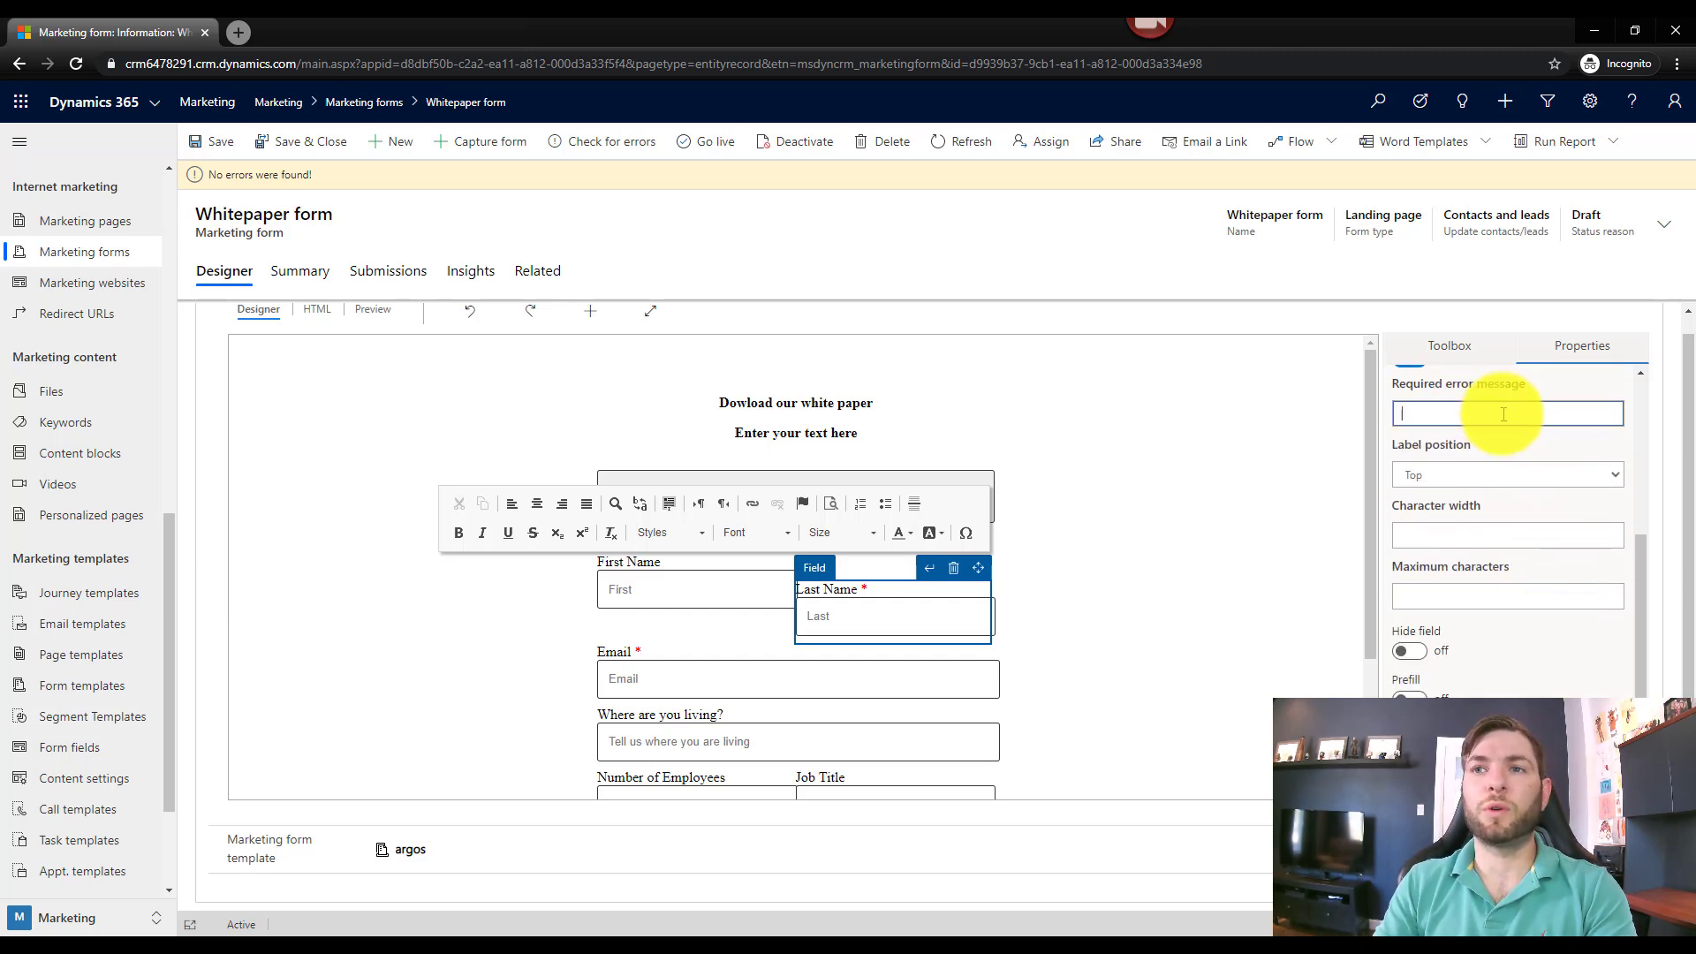
scroll(1535, 433, up, 1)
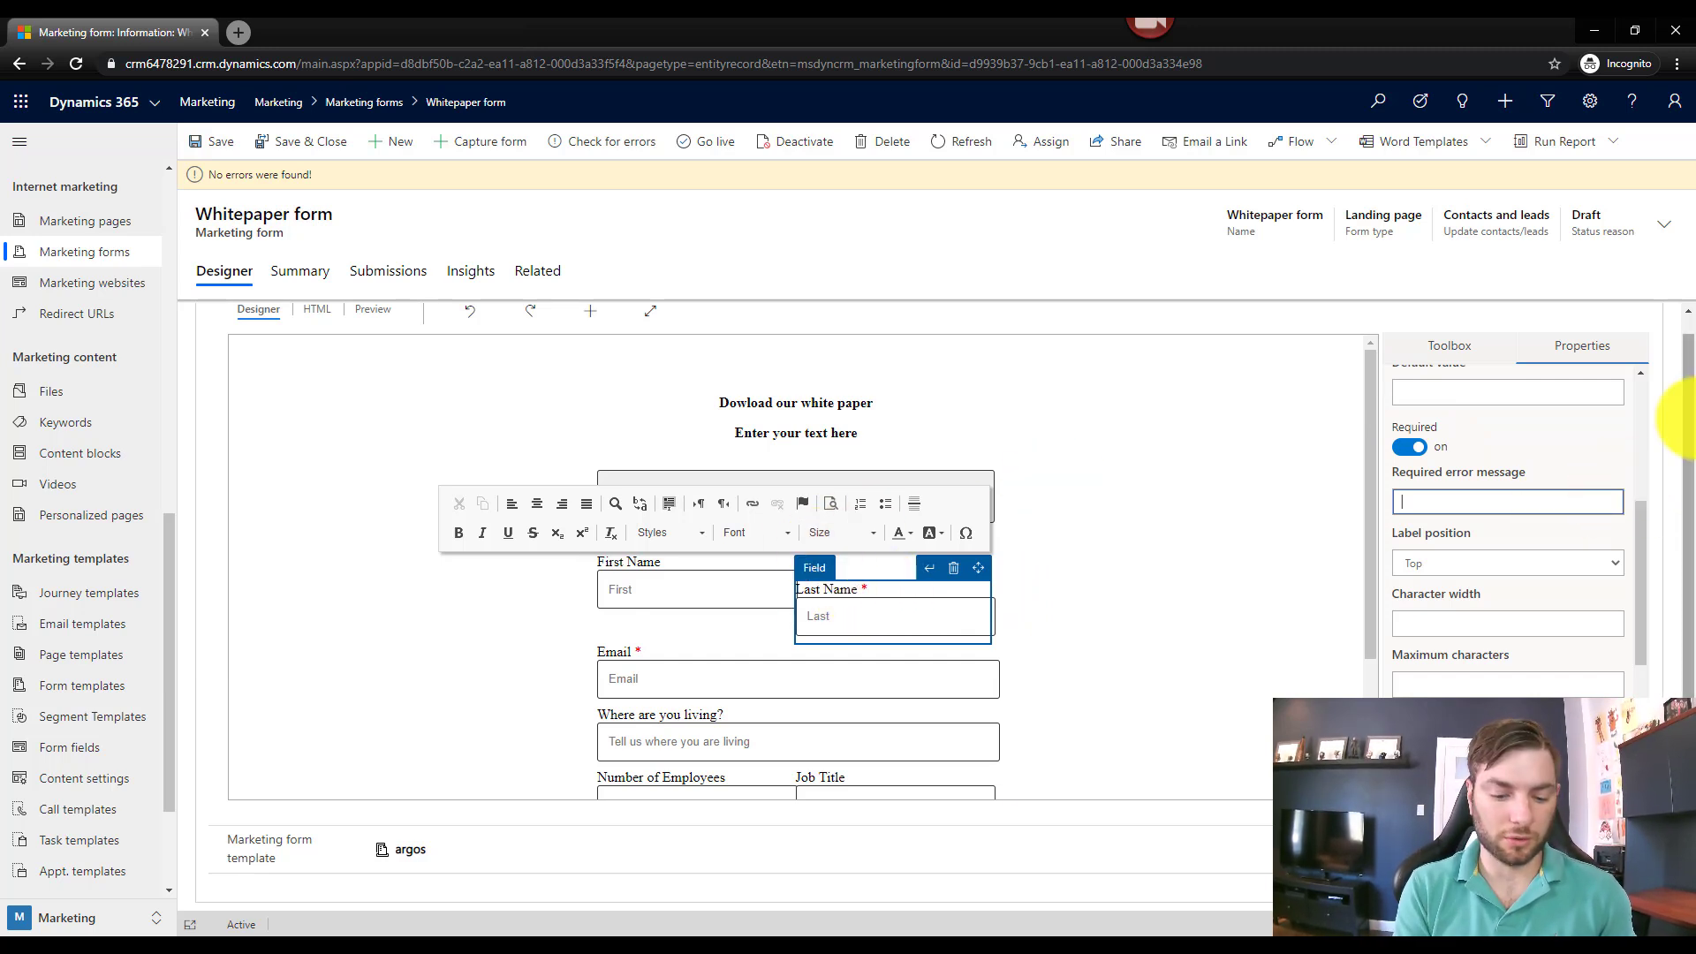
text(Please entre )
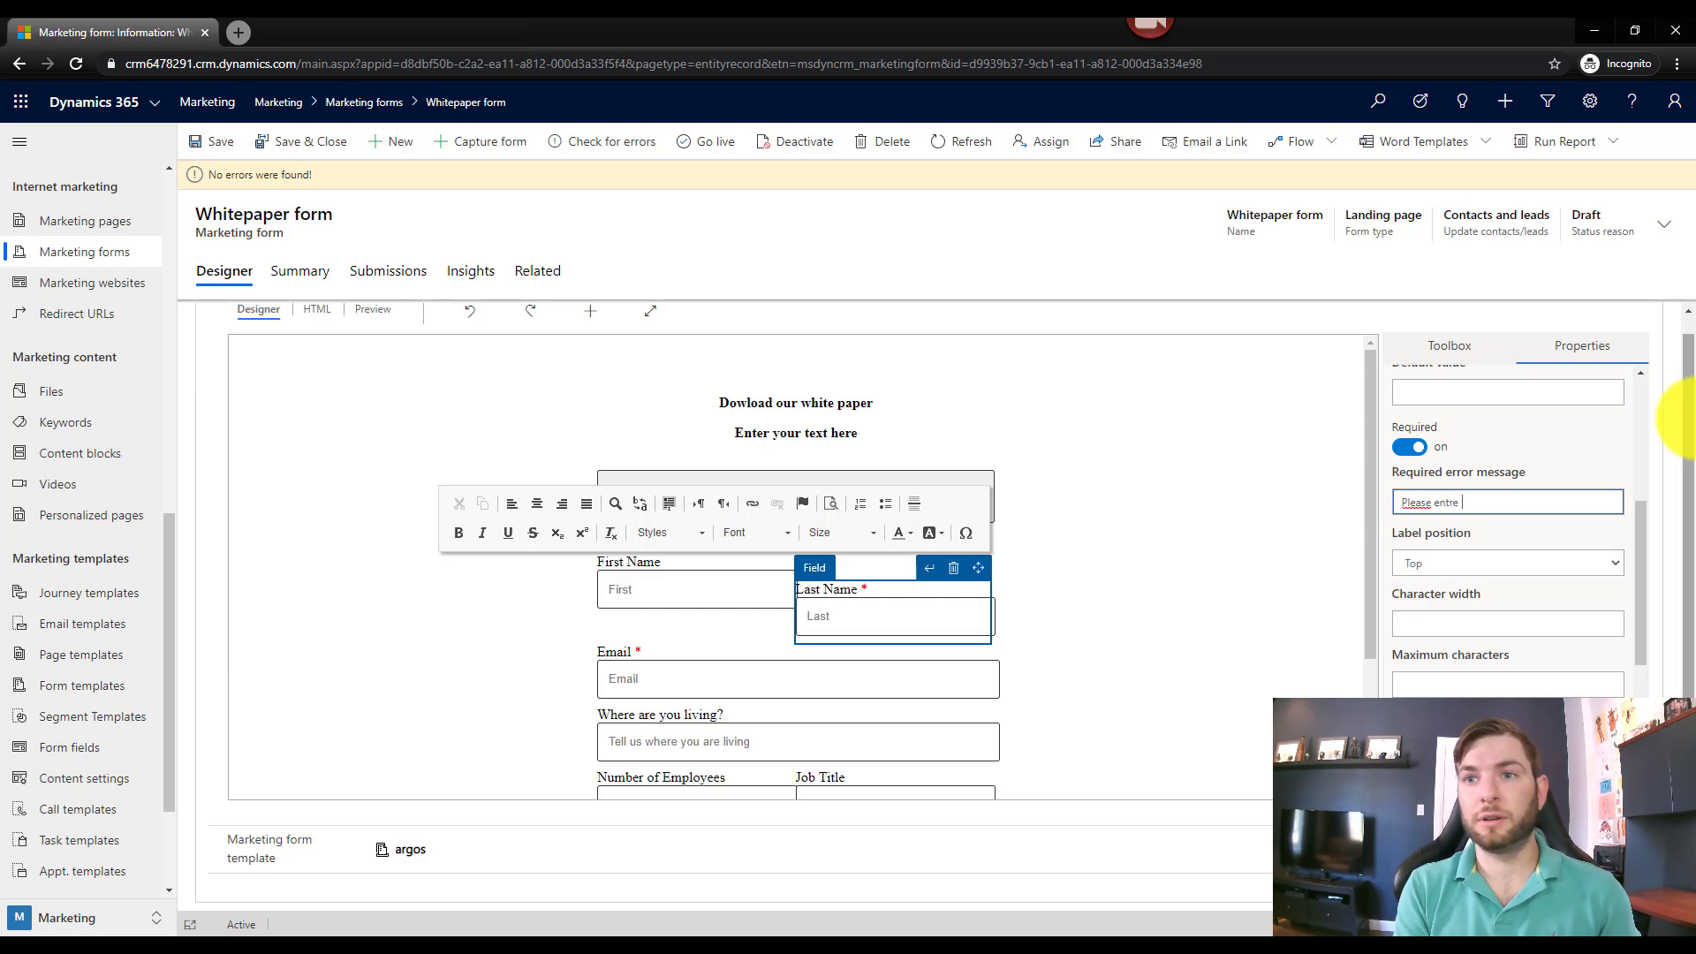
key(BackSpace)
key(BackSpace)
key(BackSpace)
text(er )
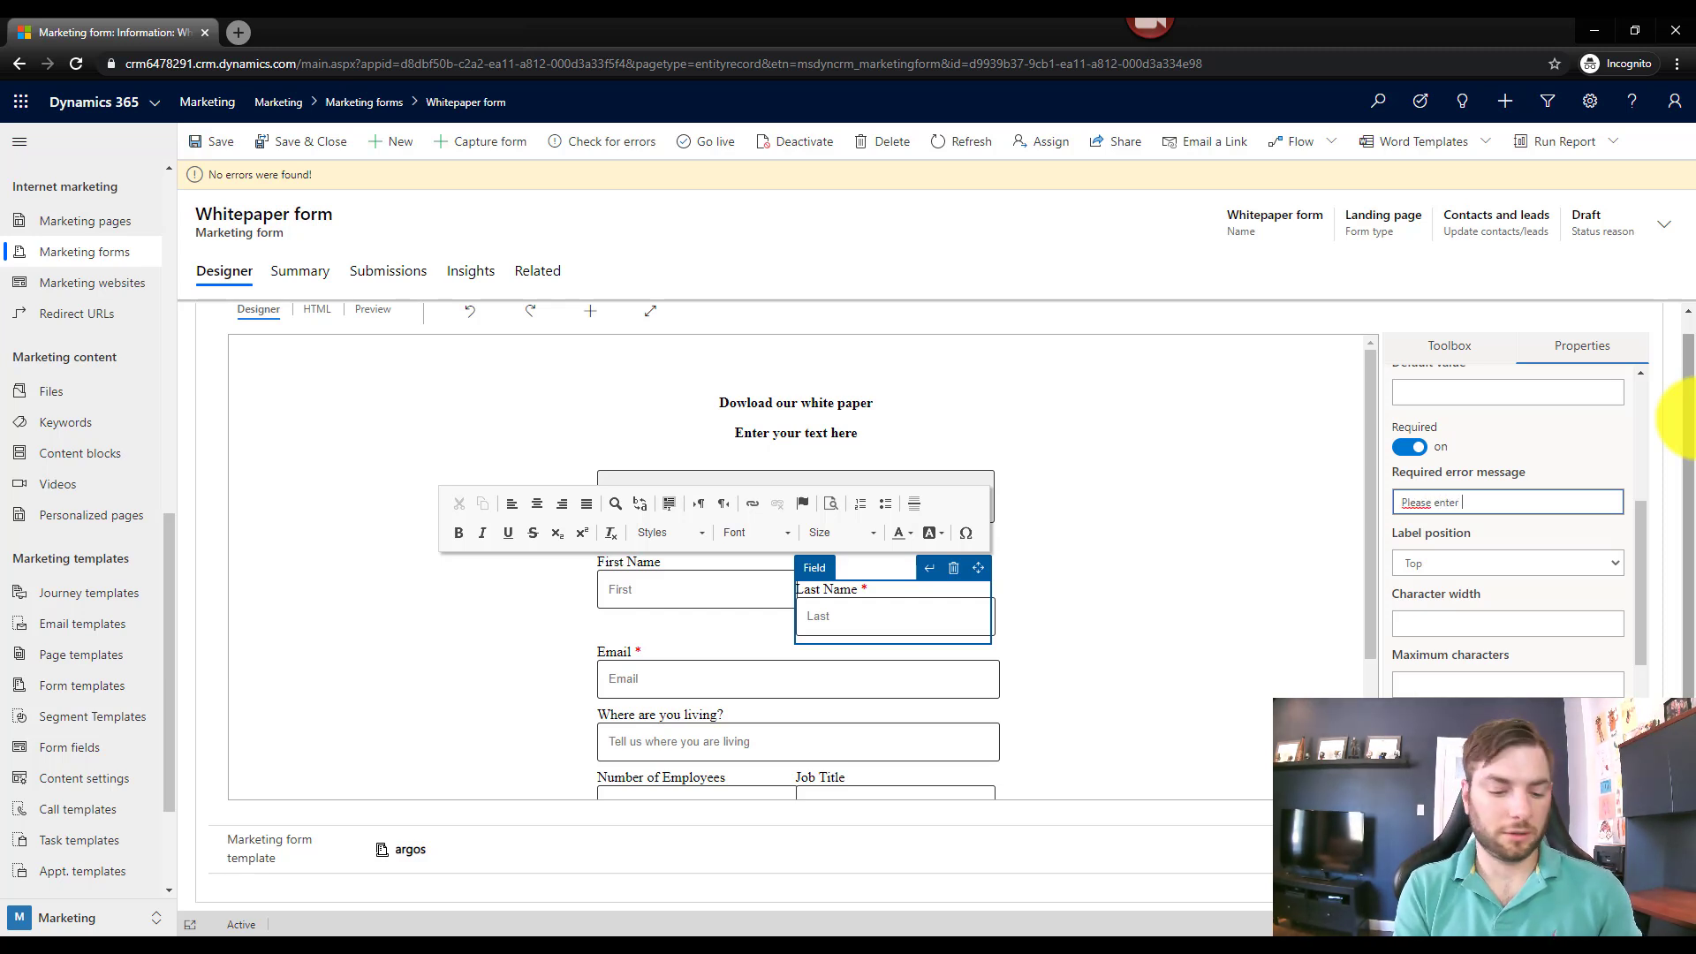
text(your last name)
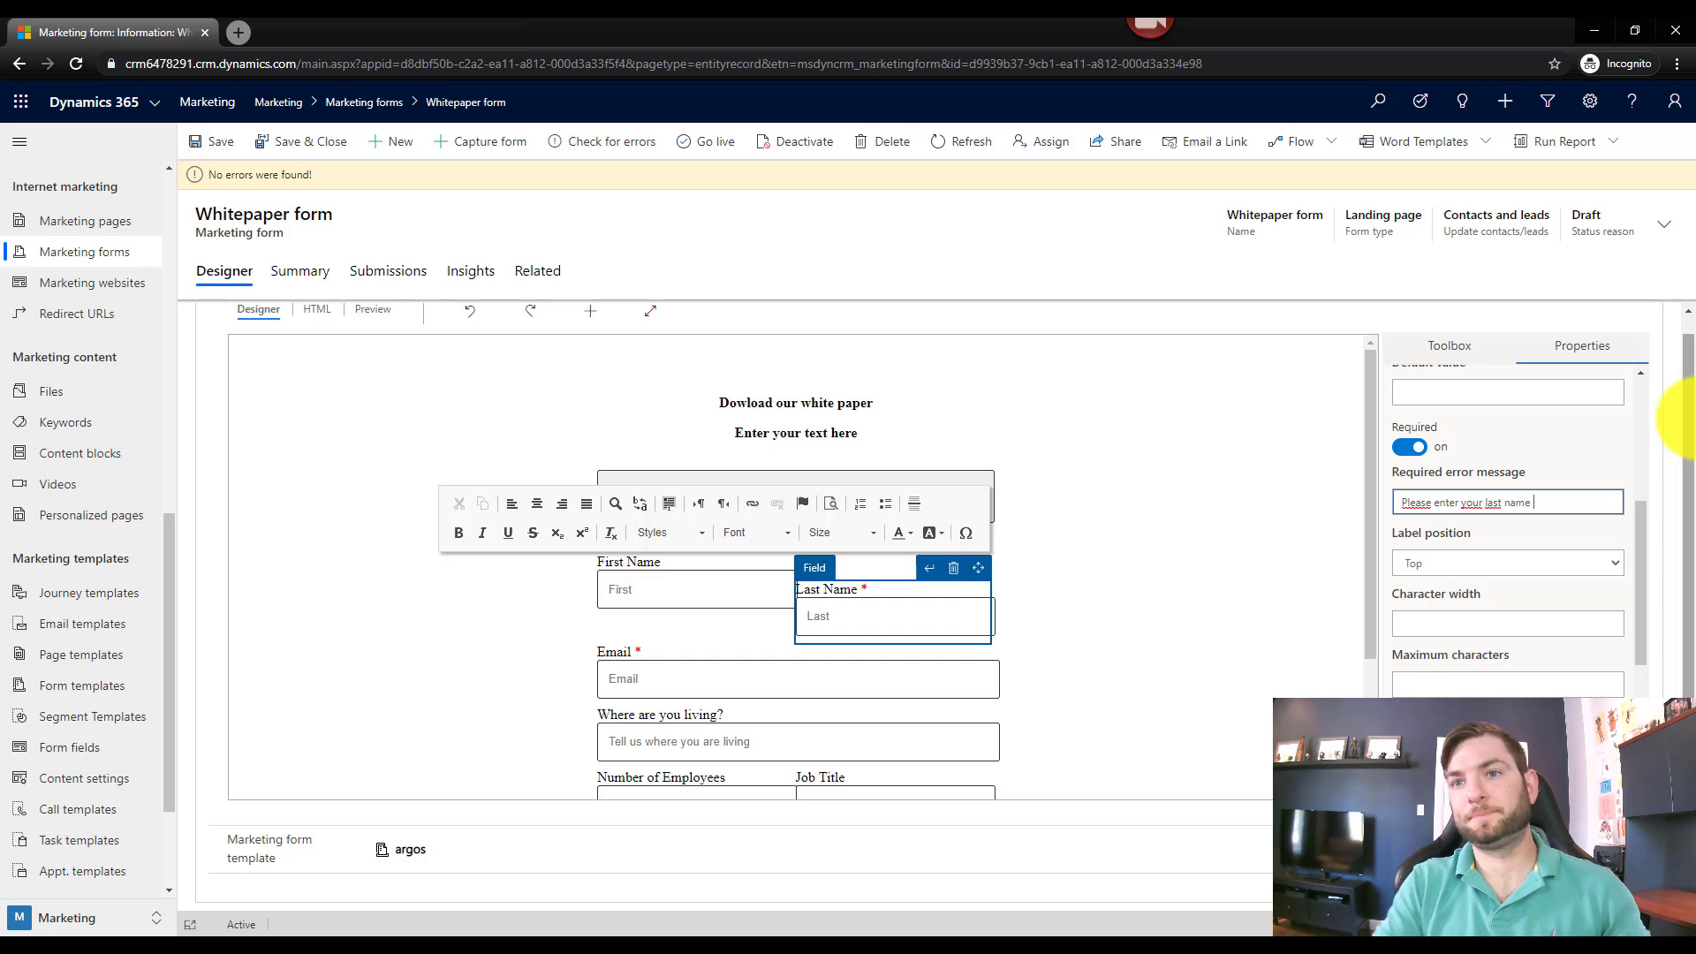
Look at the Last Name field's label position and character width, and try its Prefill and Hide field options, switching both off again
click(1548, 560)
click(1548, 560)
click(1493, 621)
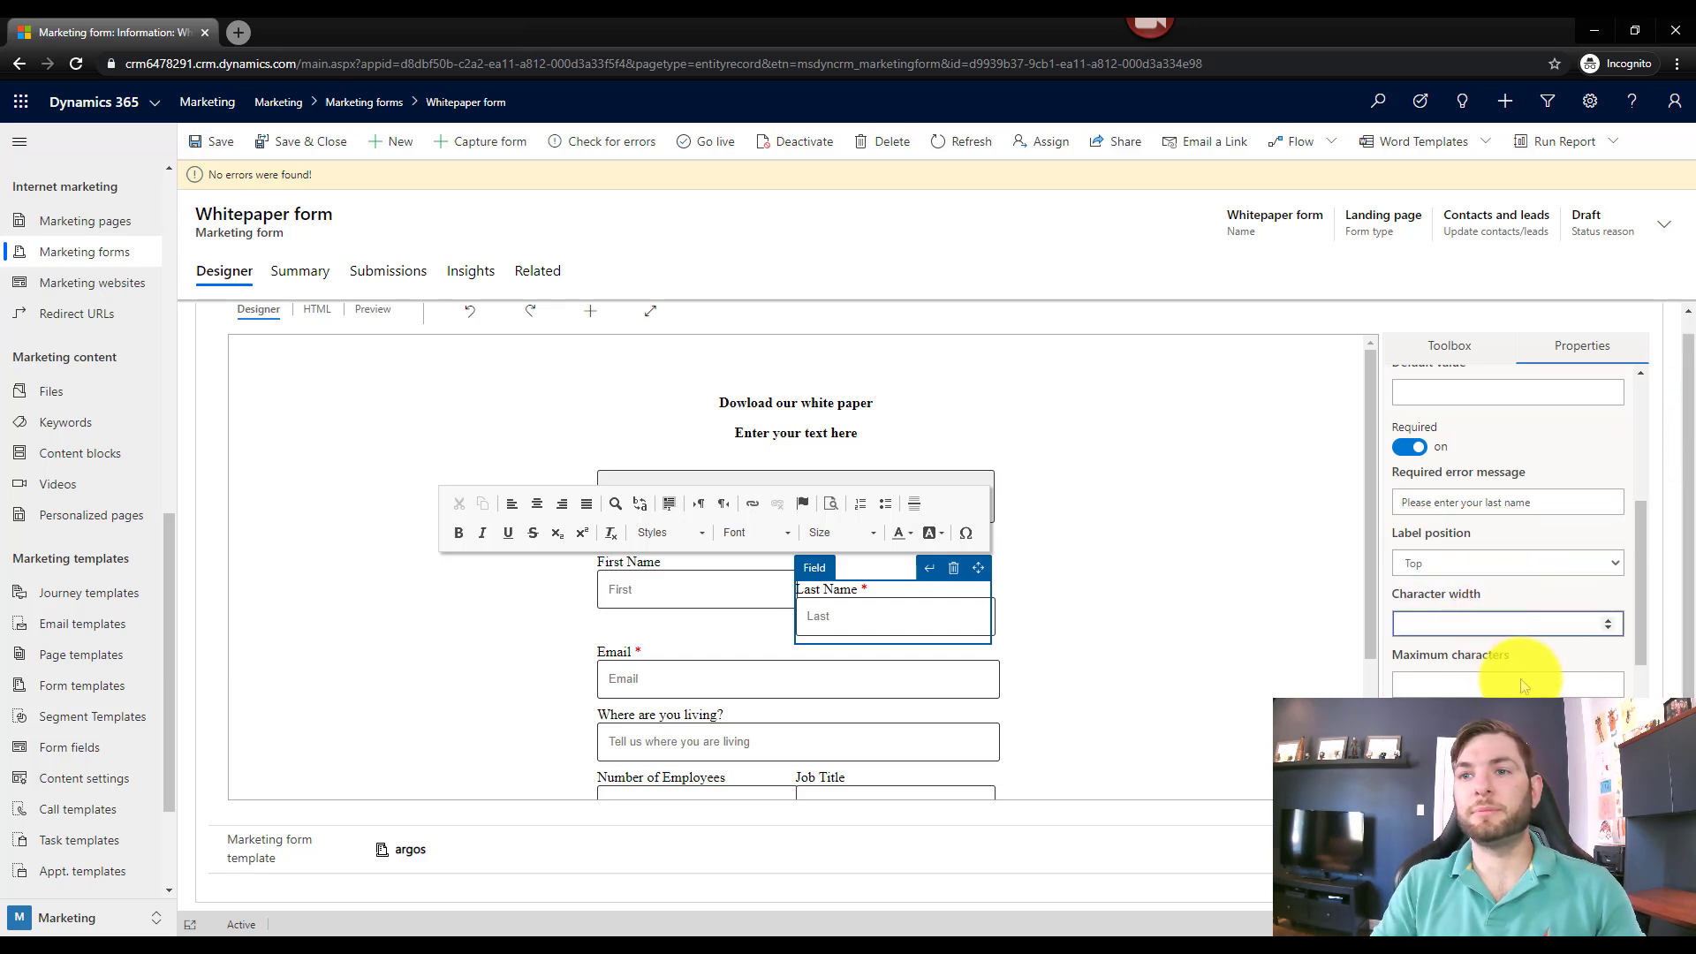
scroll(1532, 685, down, 1)
scroll(1537, 688, down, 1)
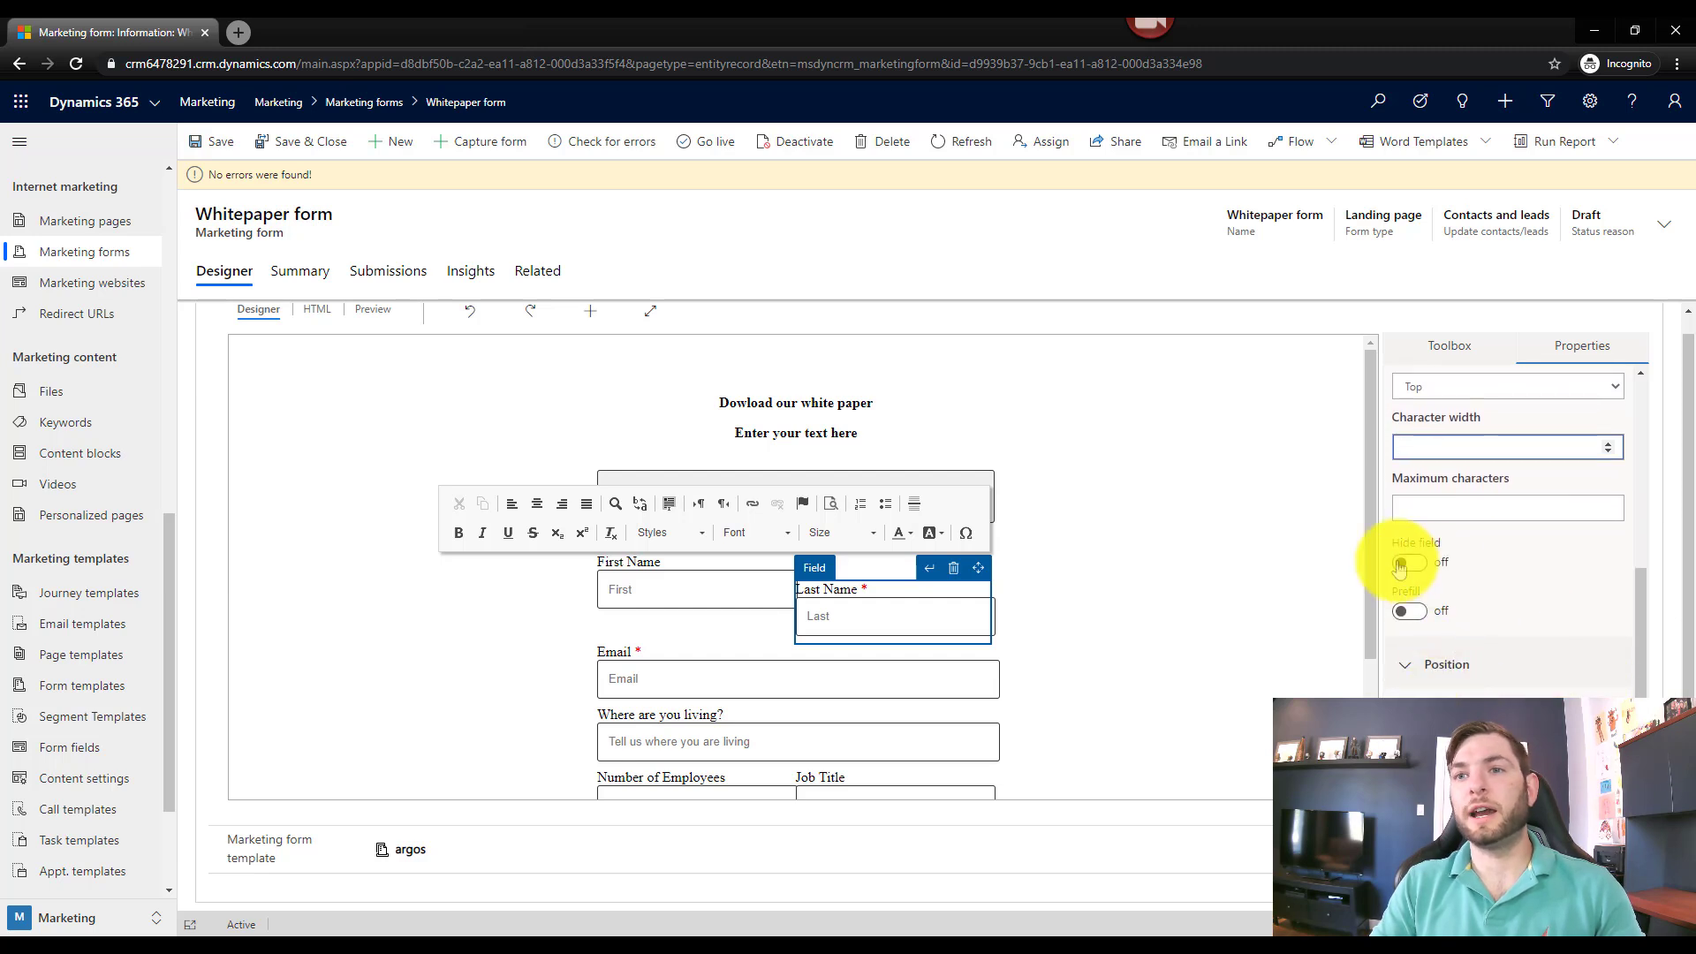
click(1408, 611)
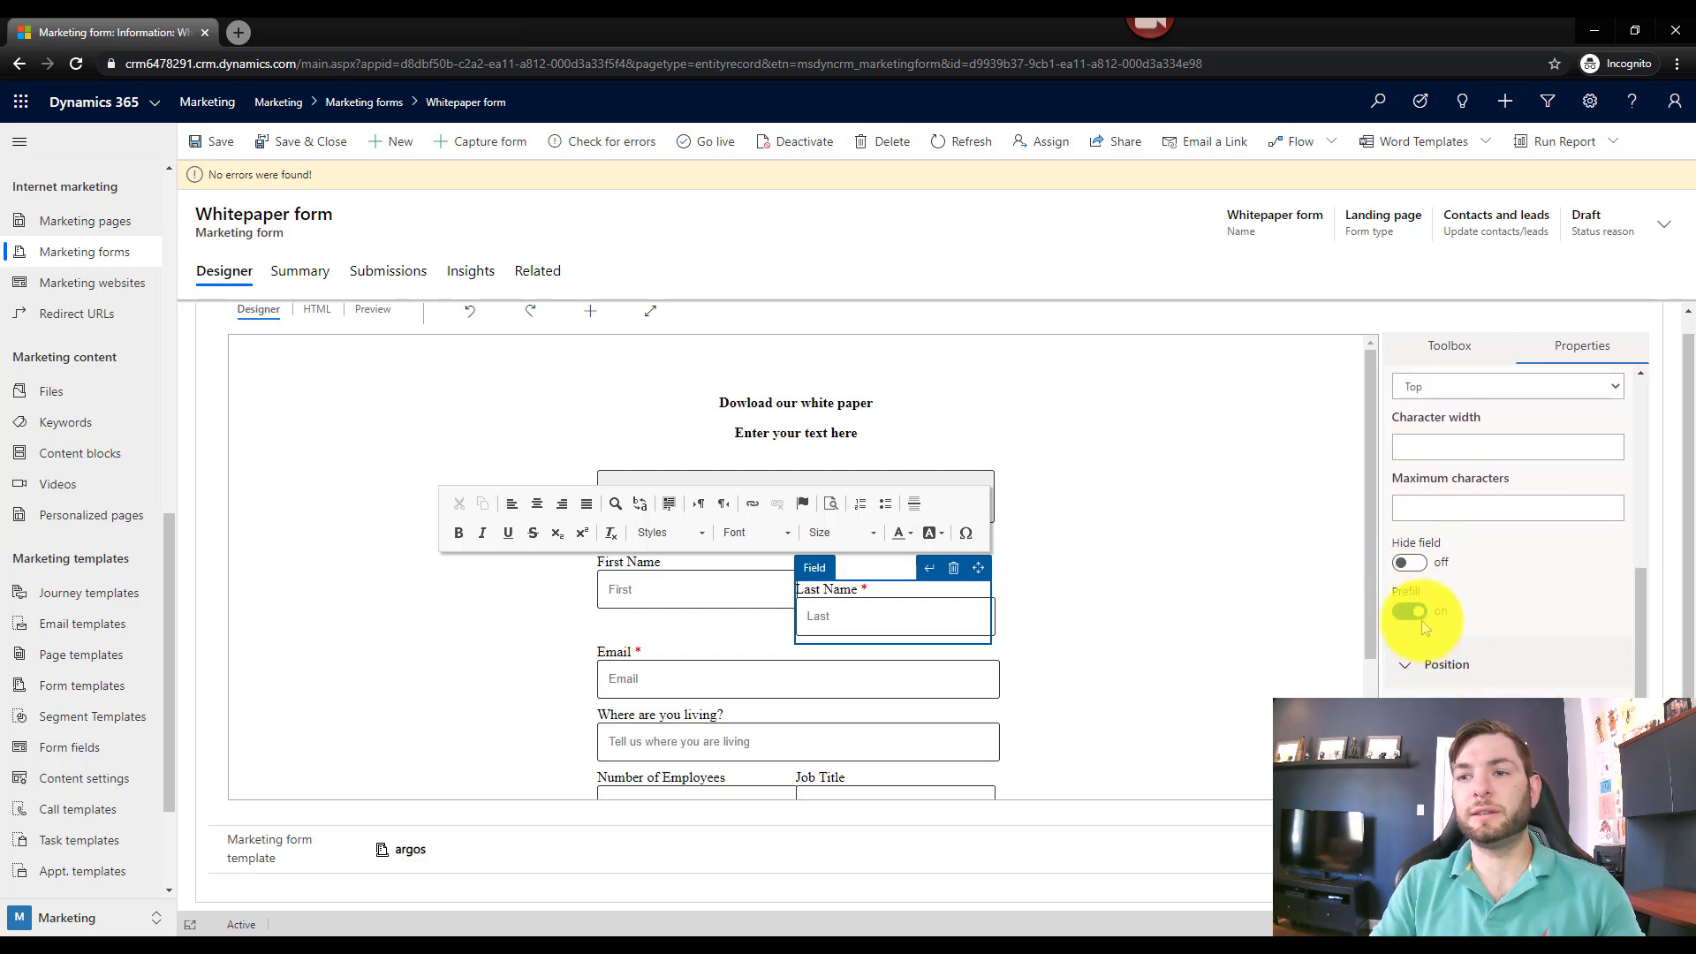
click(1410, 562)
click(1410, 563)
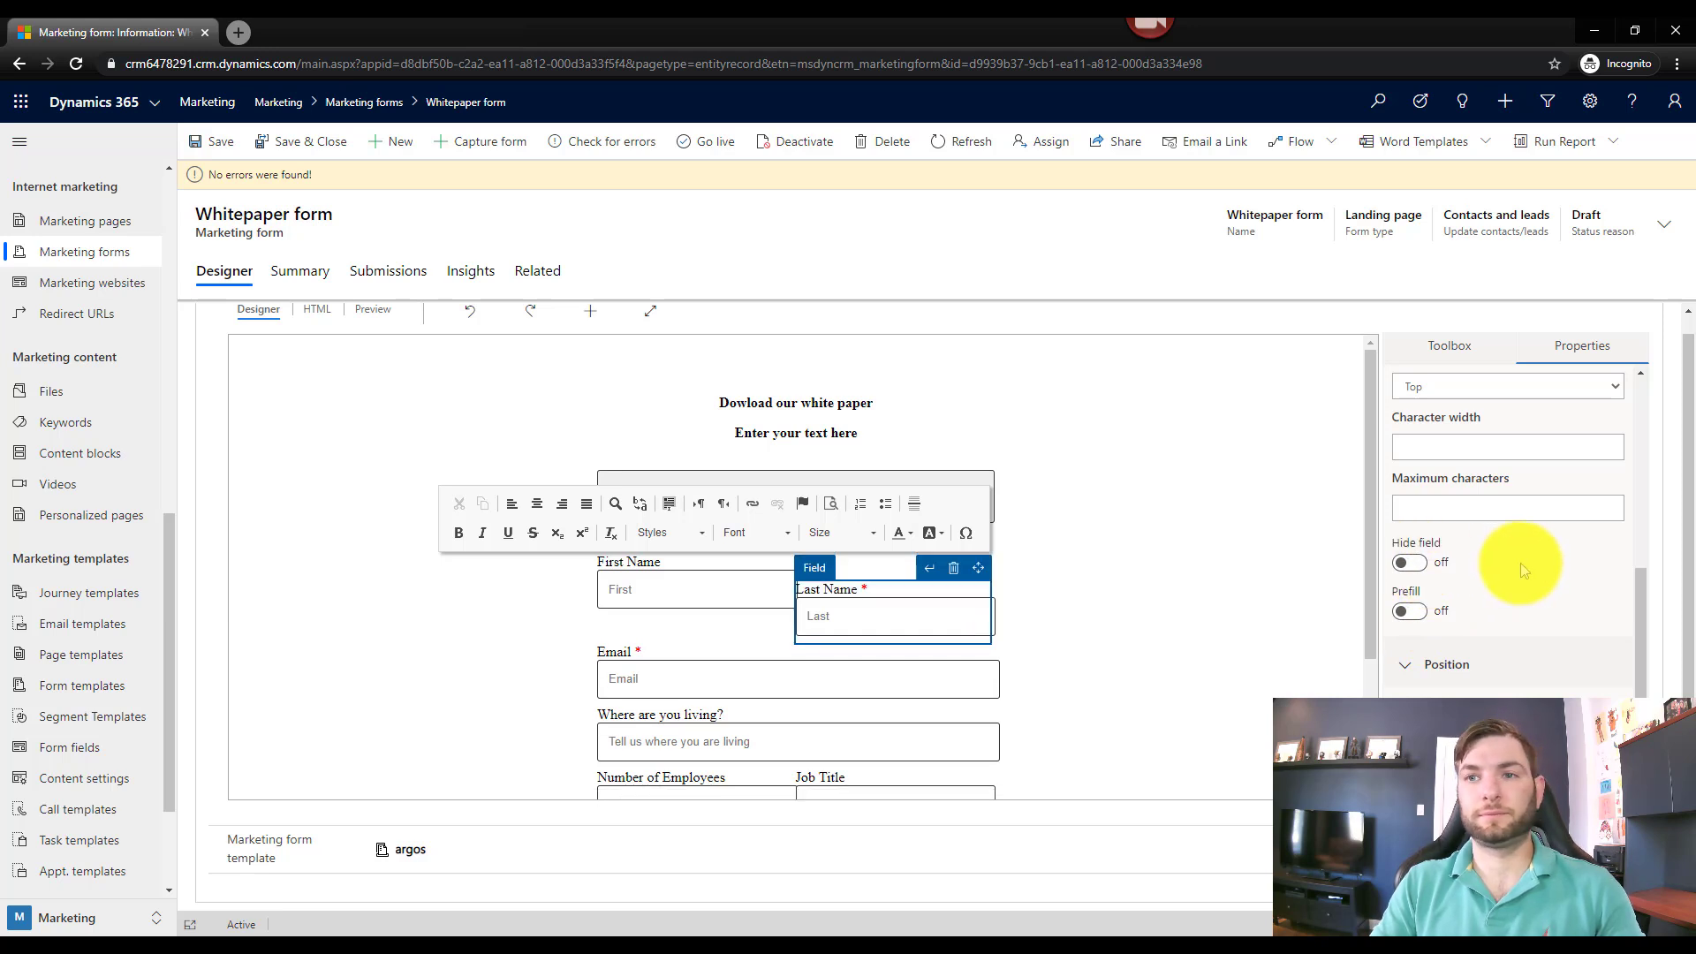
Review the rest of the Last Name field's properties down to its position settings, and run another error check on the form
scroll(1520, 563, down, 1)
scroll(1517, 565, up, 3)
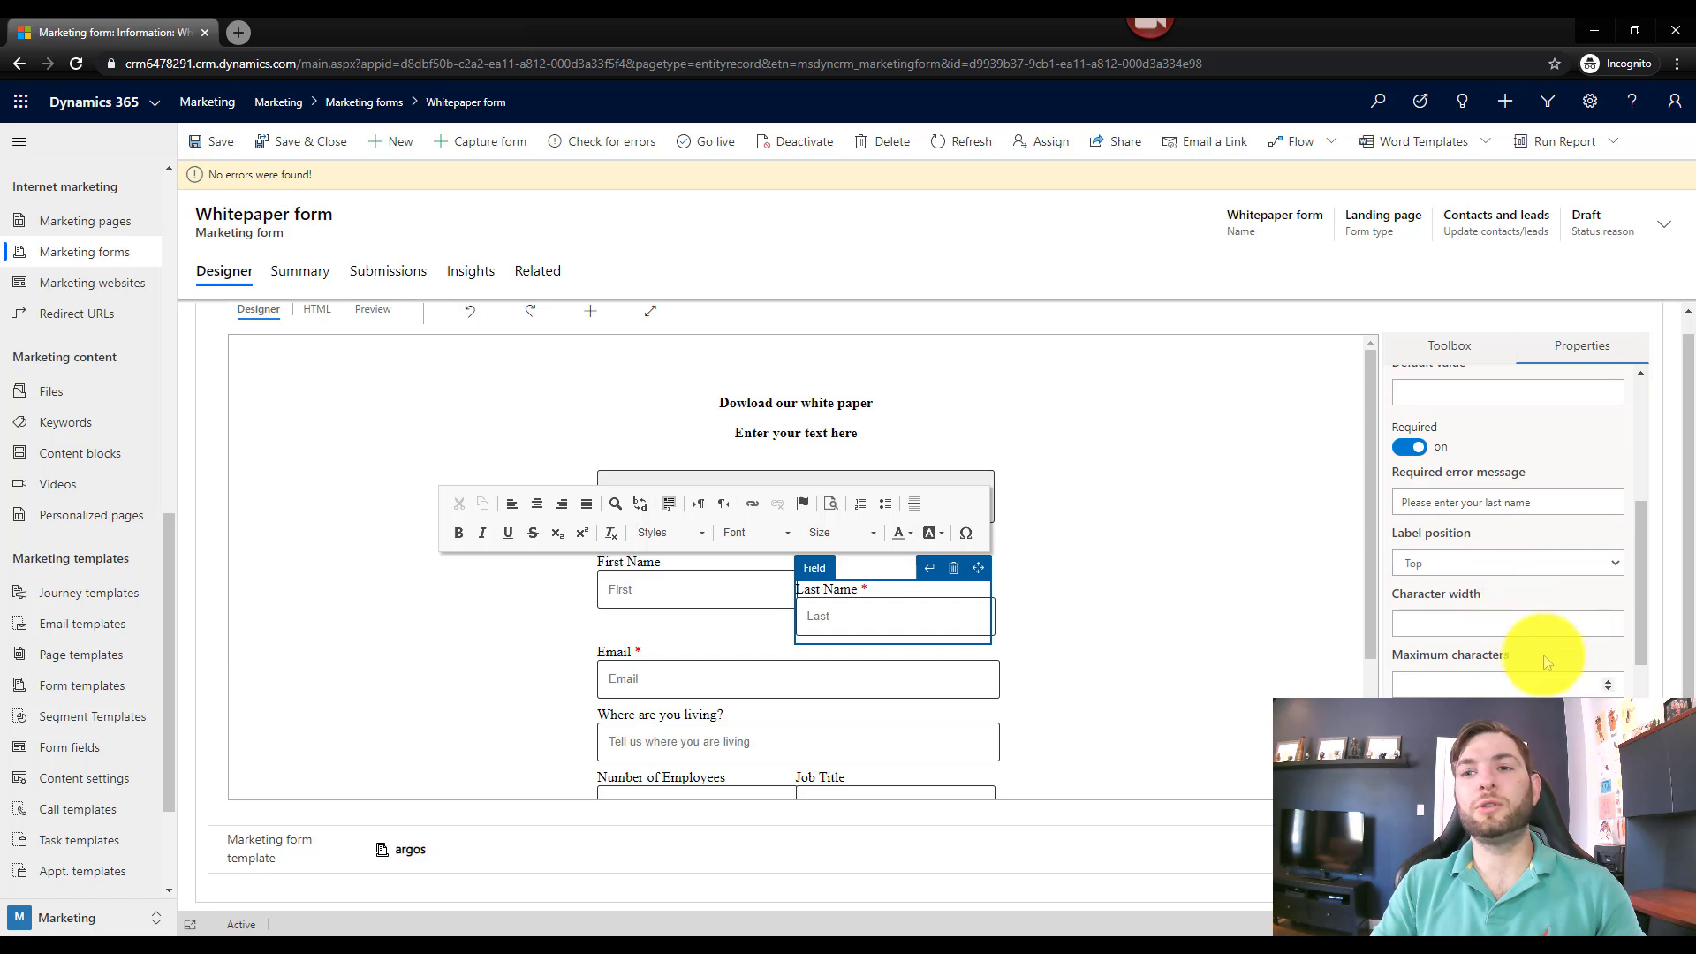
scroll(1431, 698, down, 1)
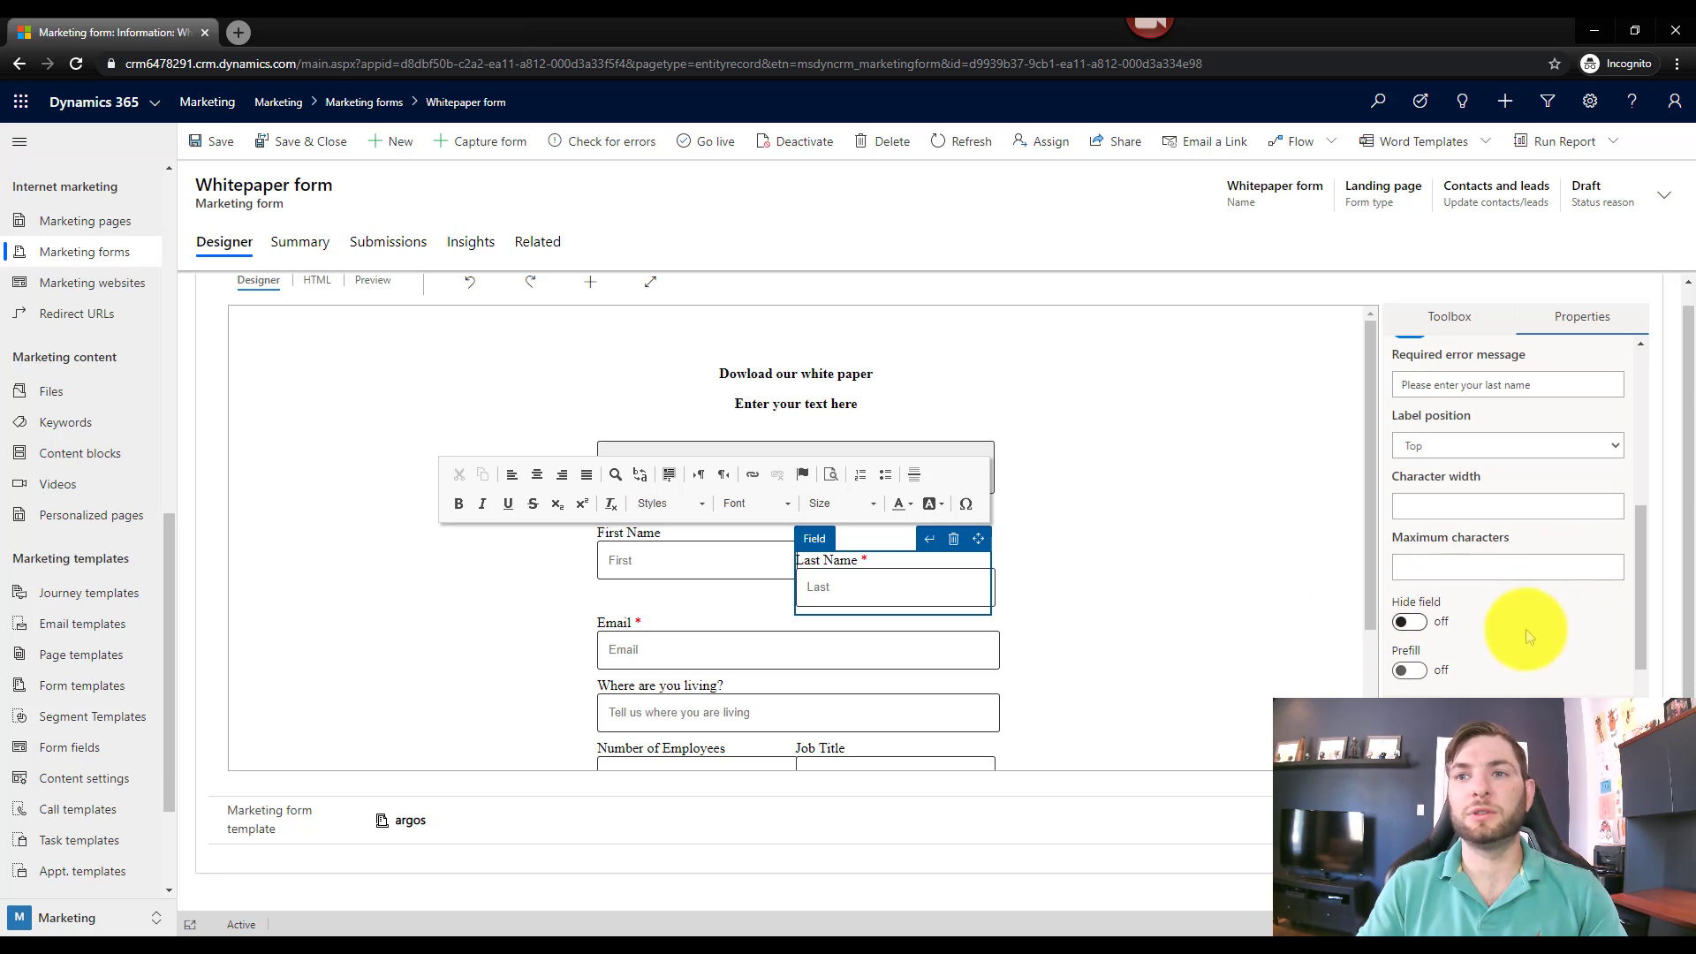
scroll(1594, 622, down, 2)
scroll(1631, 617, down, 1)
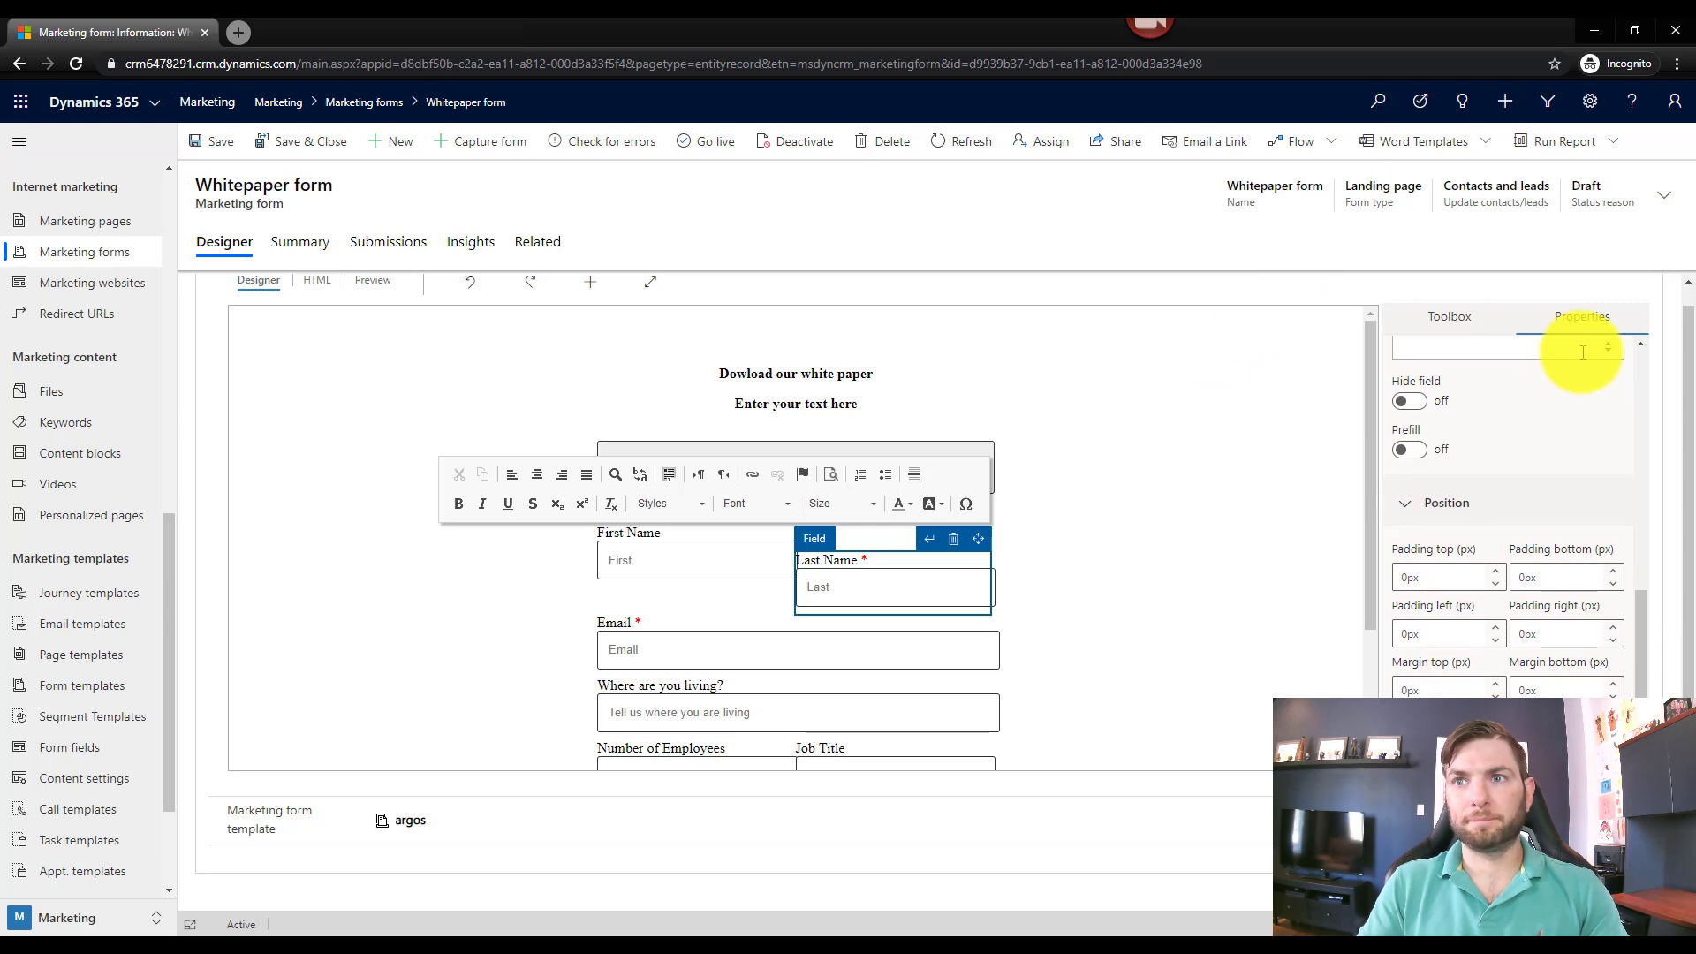
scroll(1412, 504, up, 3)
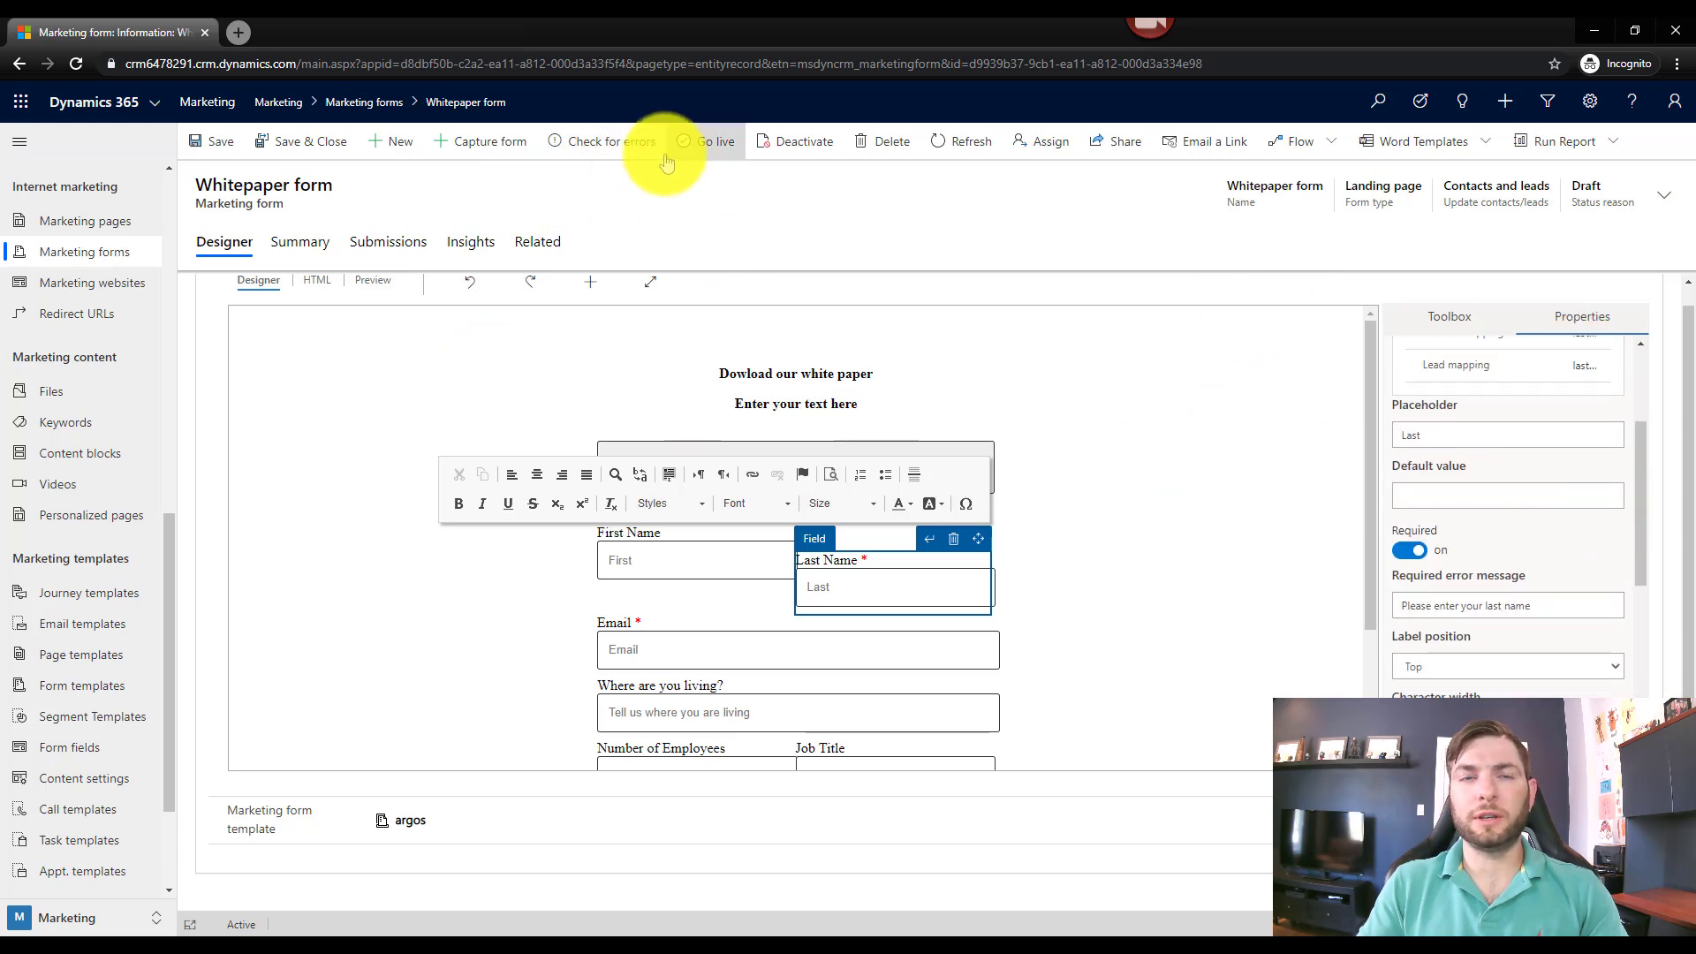
click(636, 141)
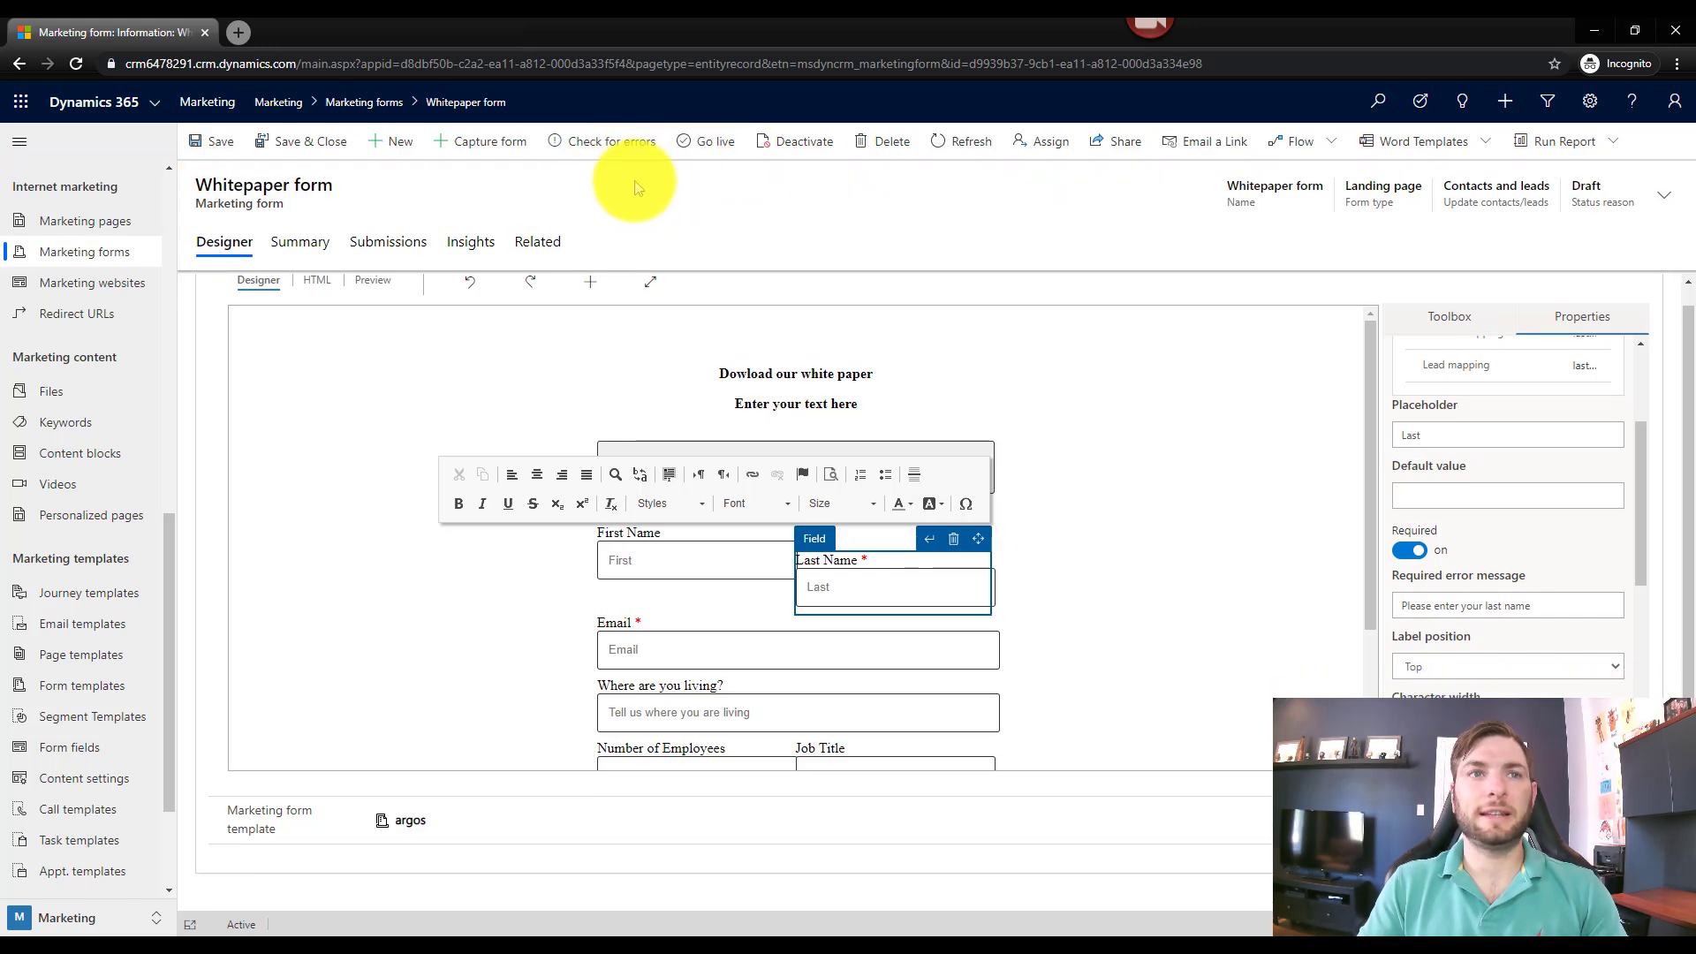
View the form's summary, inspect the default contact matching strategy and return to the whitepaper form
click(312, 257)
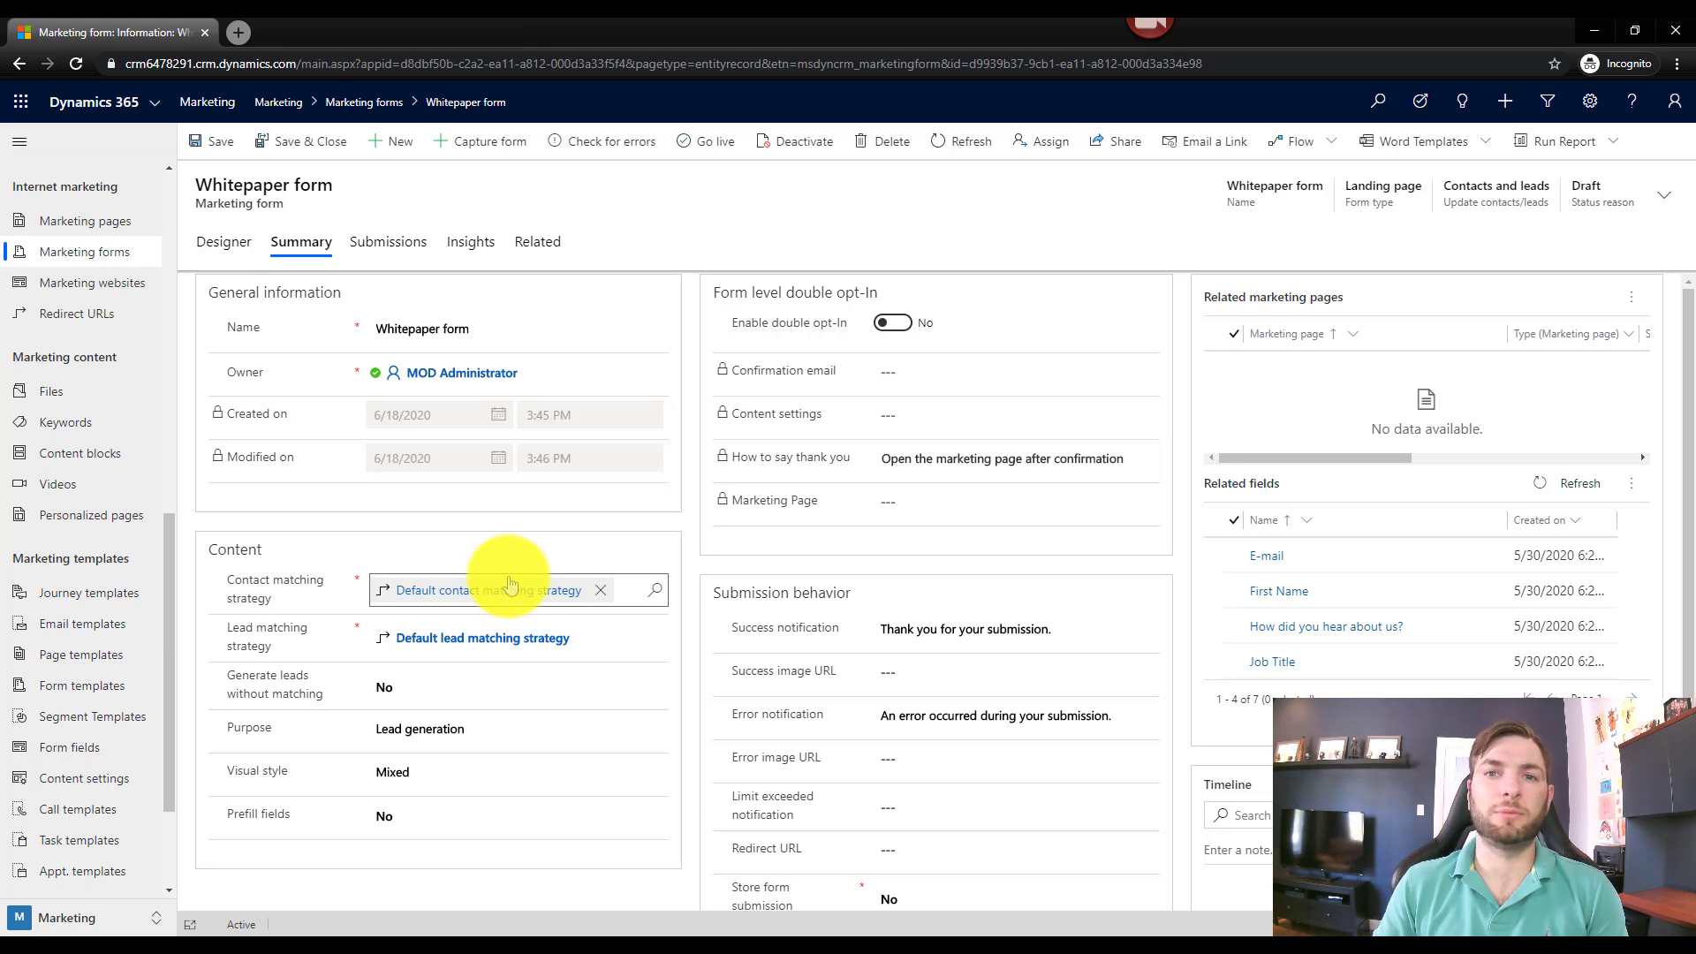
click(457, 606)
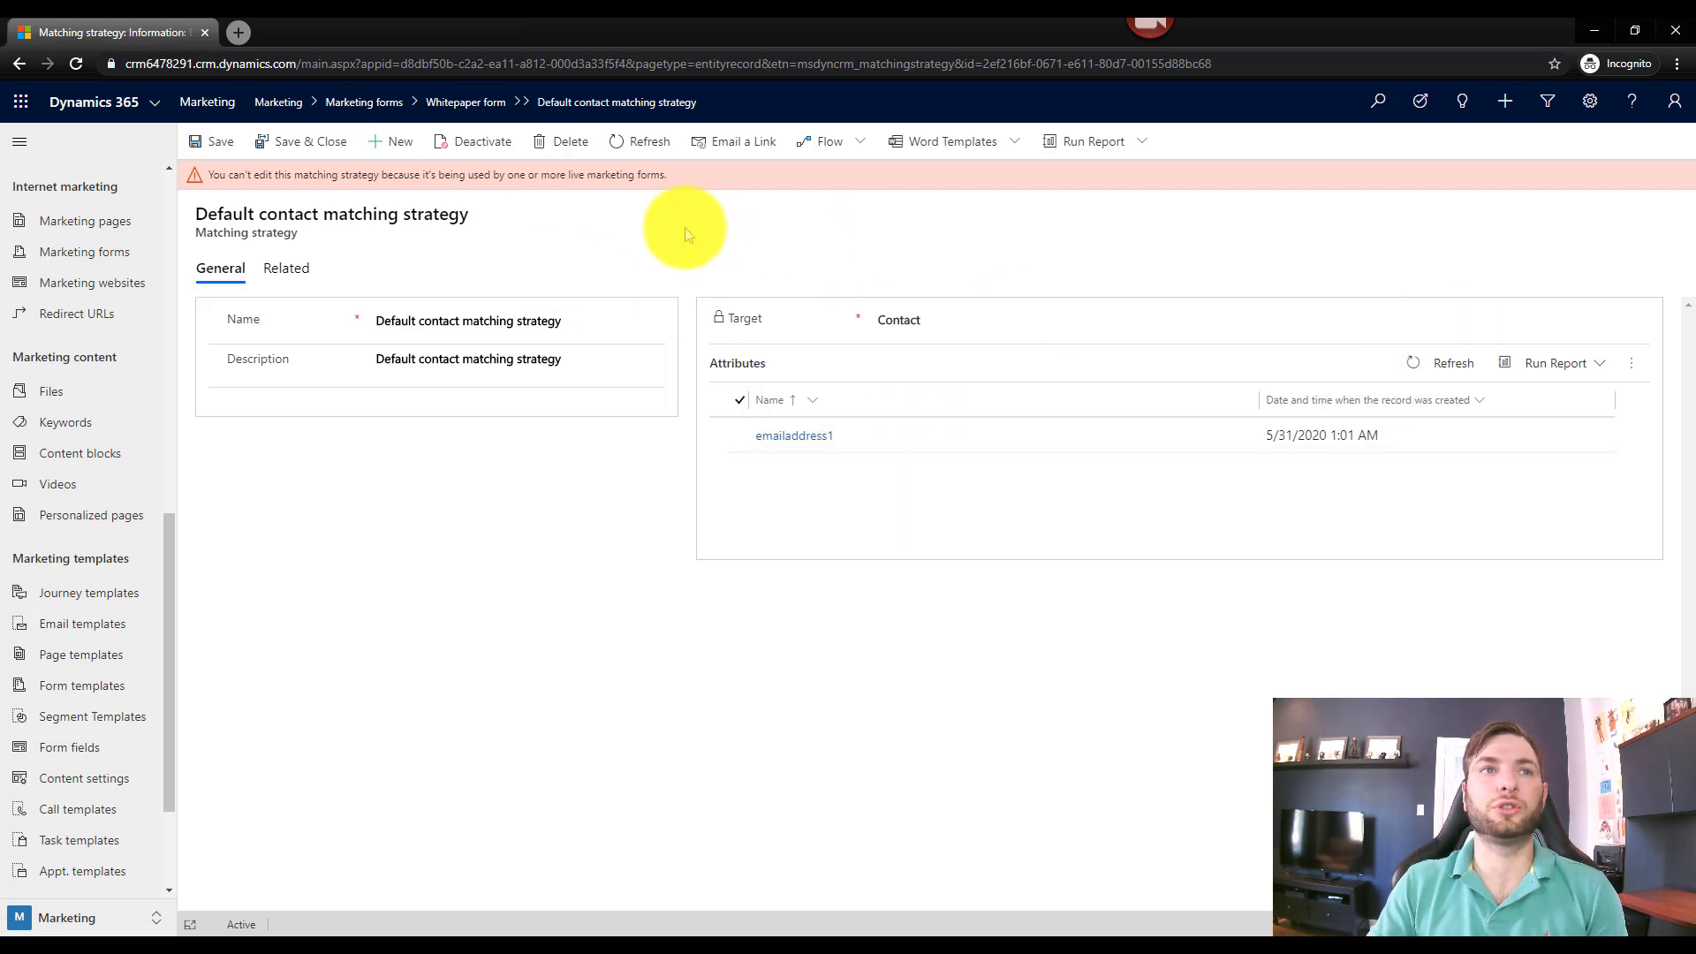
click(19, 63)
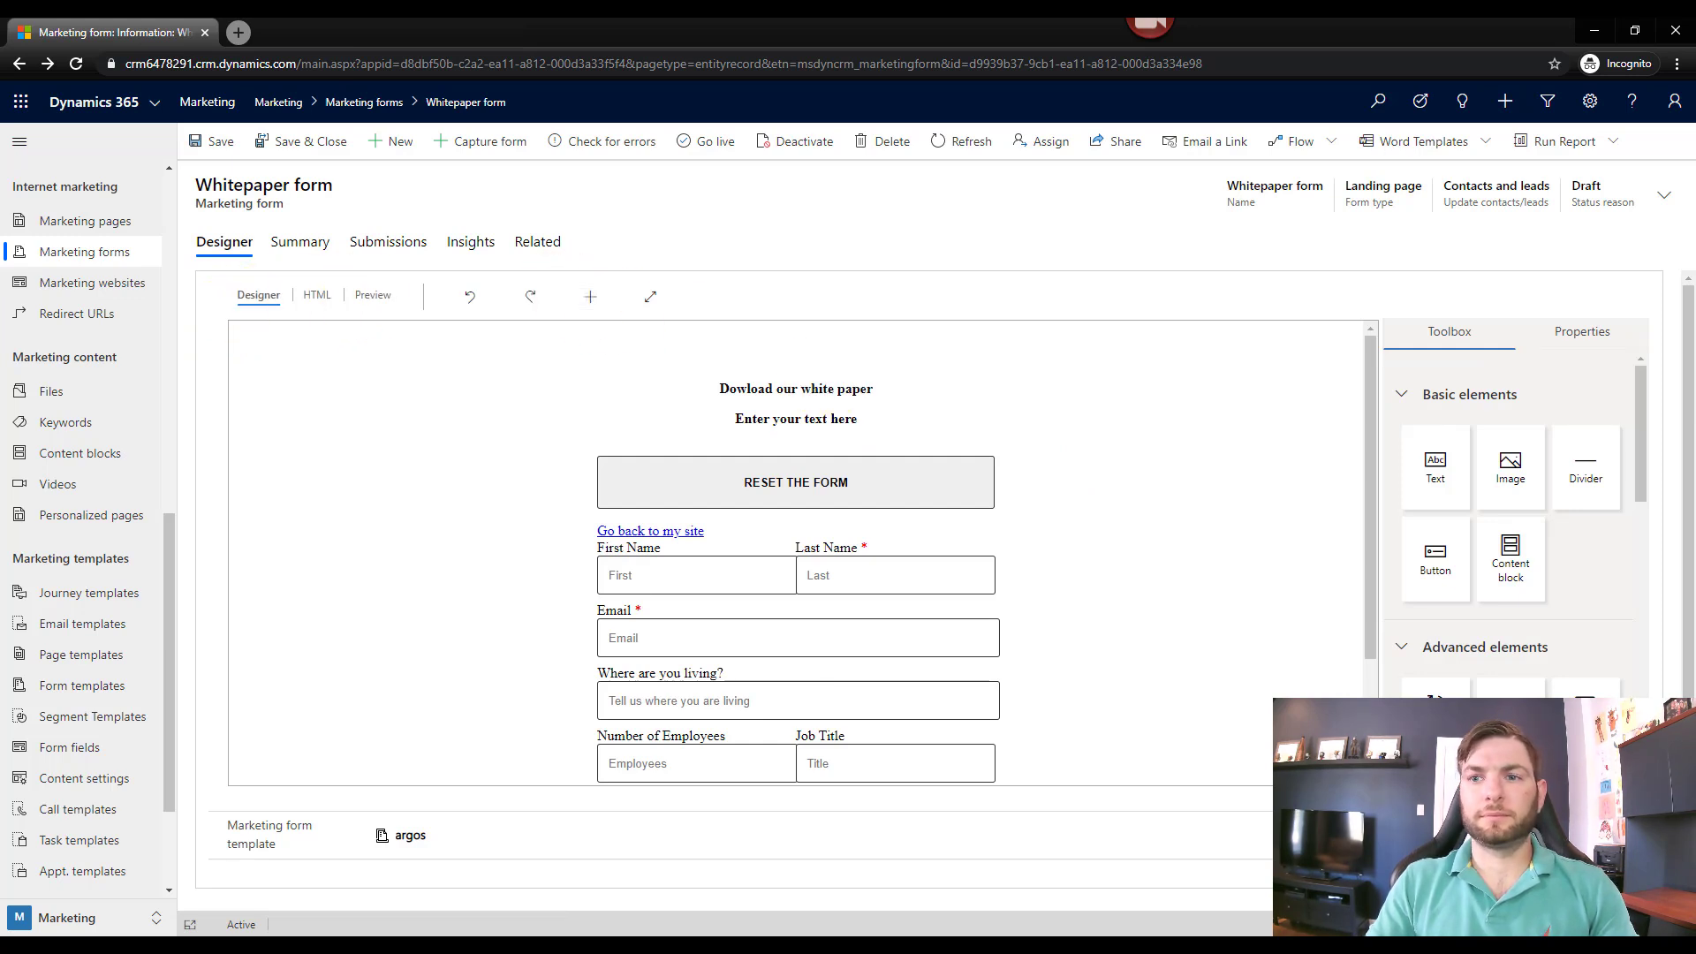
Review the Visual style options in the form's summary and set Prefill fields to Yes
click(305, 242)
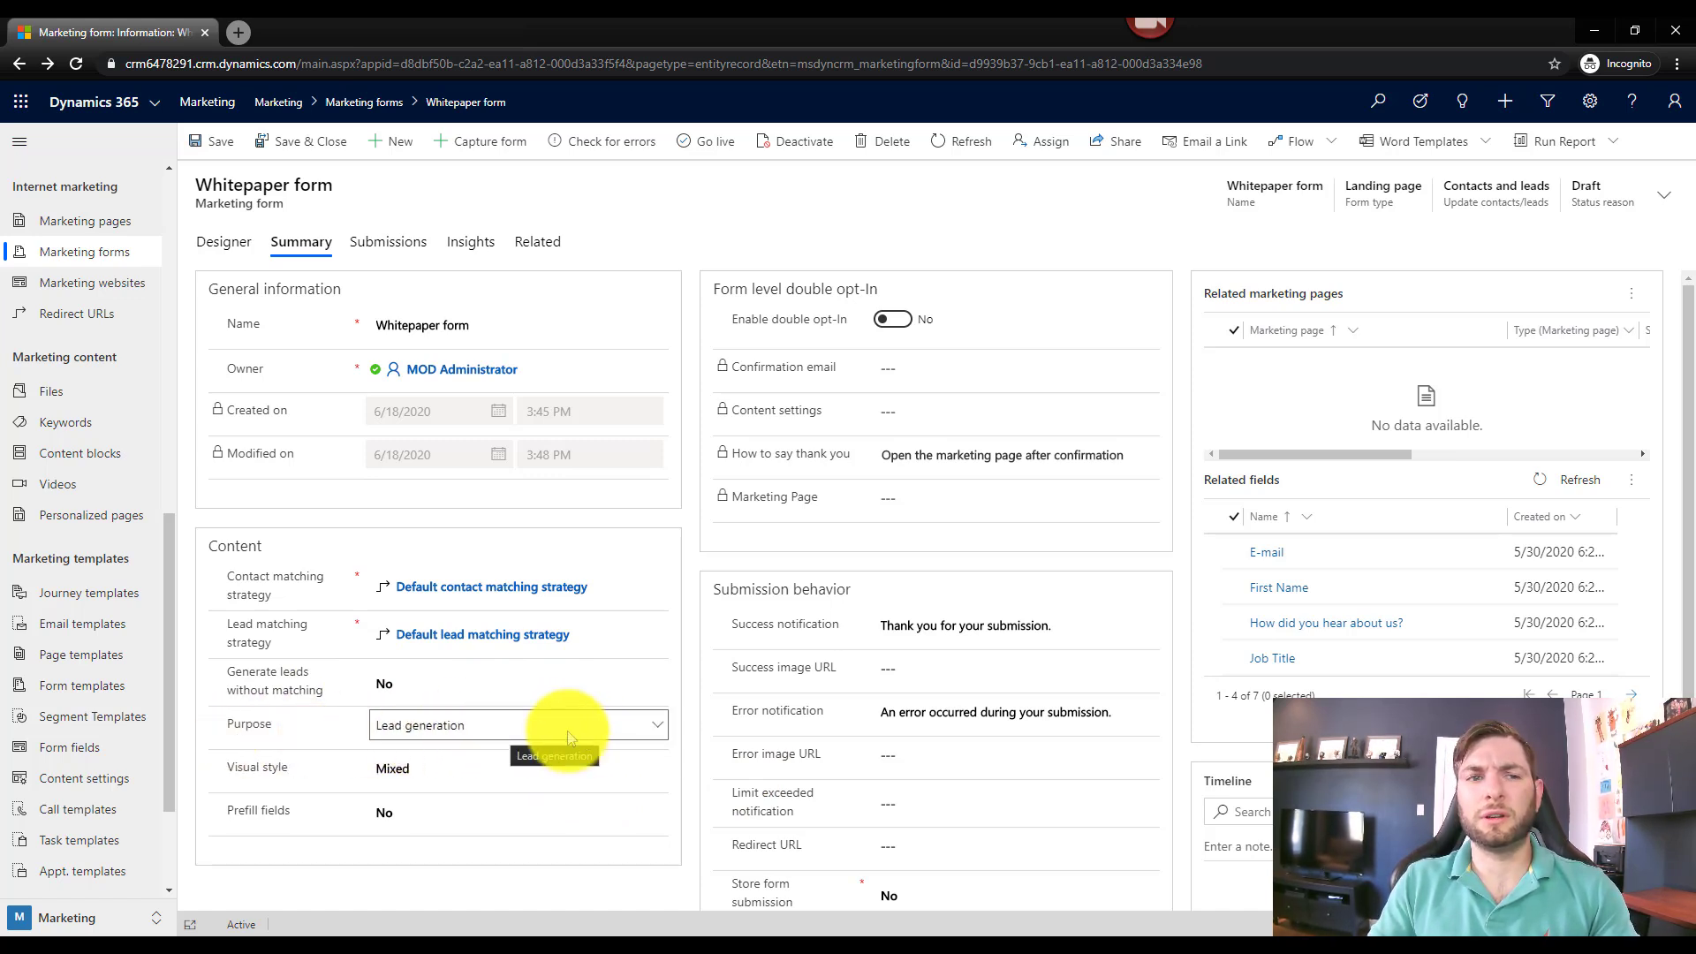
click(486, 771)
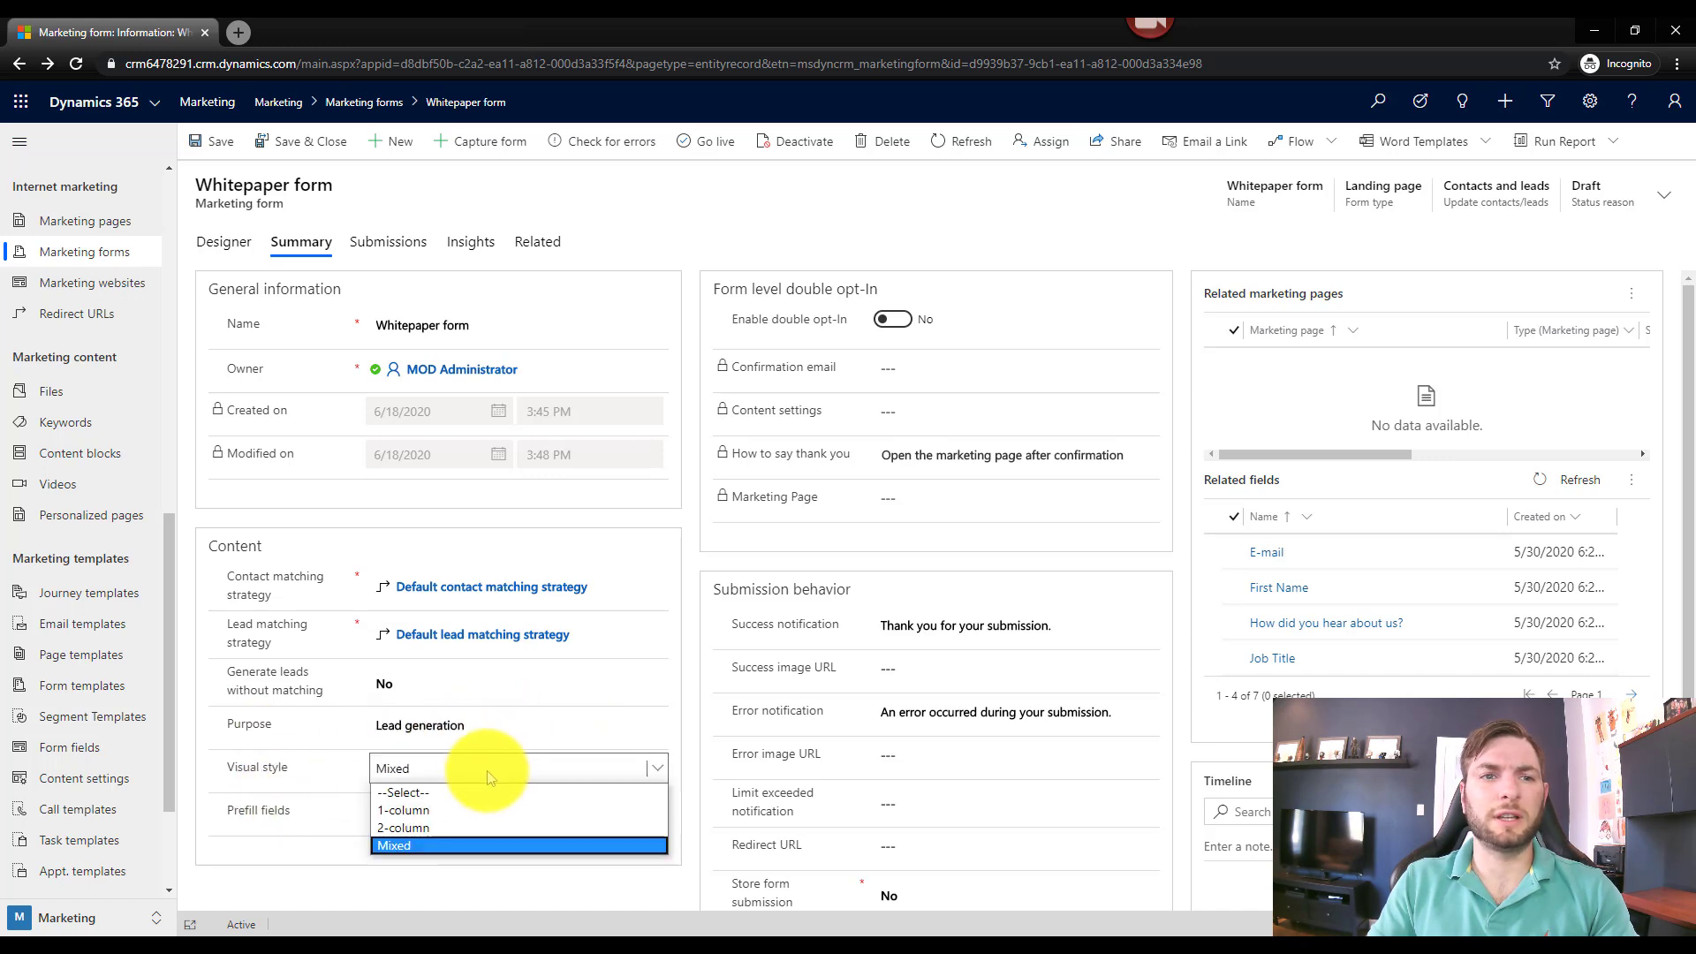
click(493, 770)
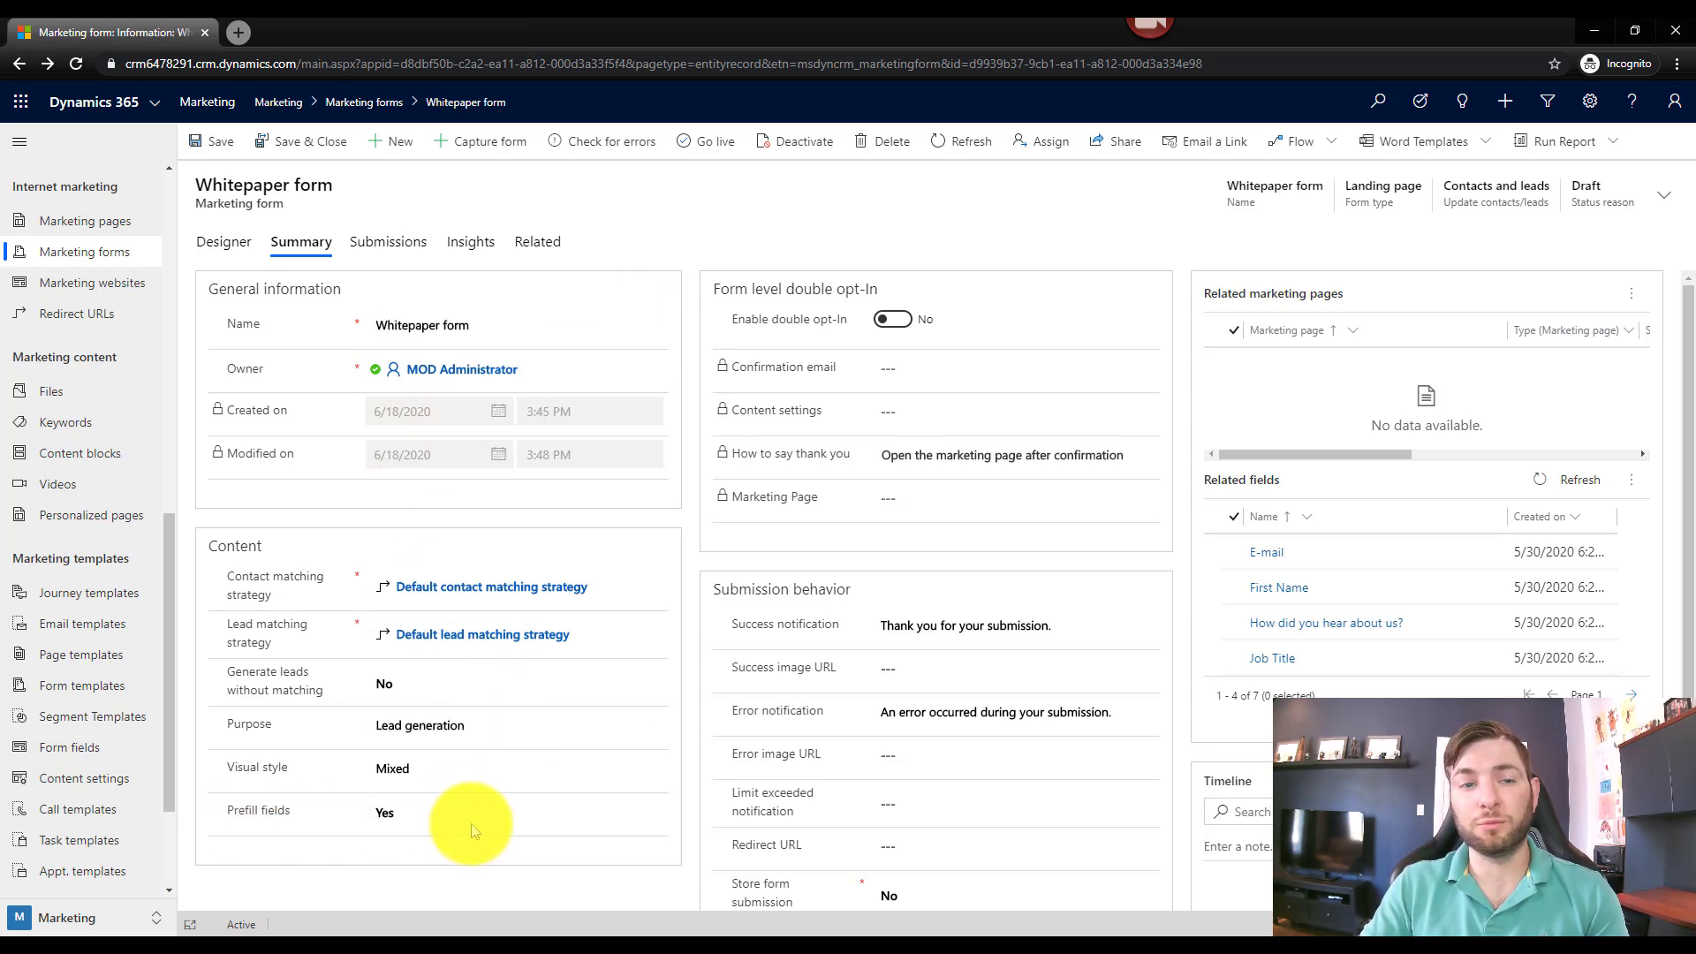
Return to the form design and switch on Prefill for the First Name field
click(228, 249)
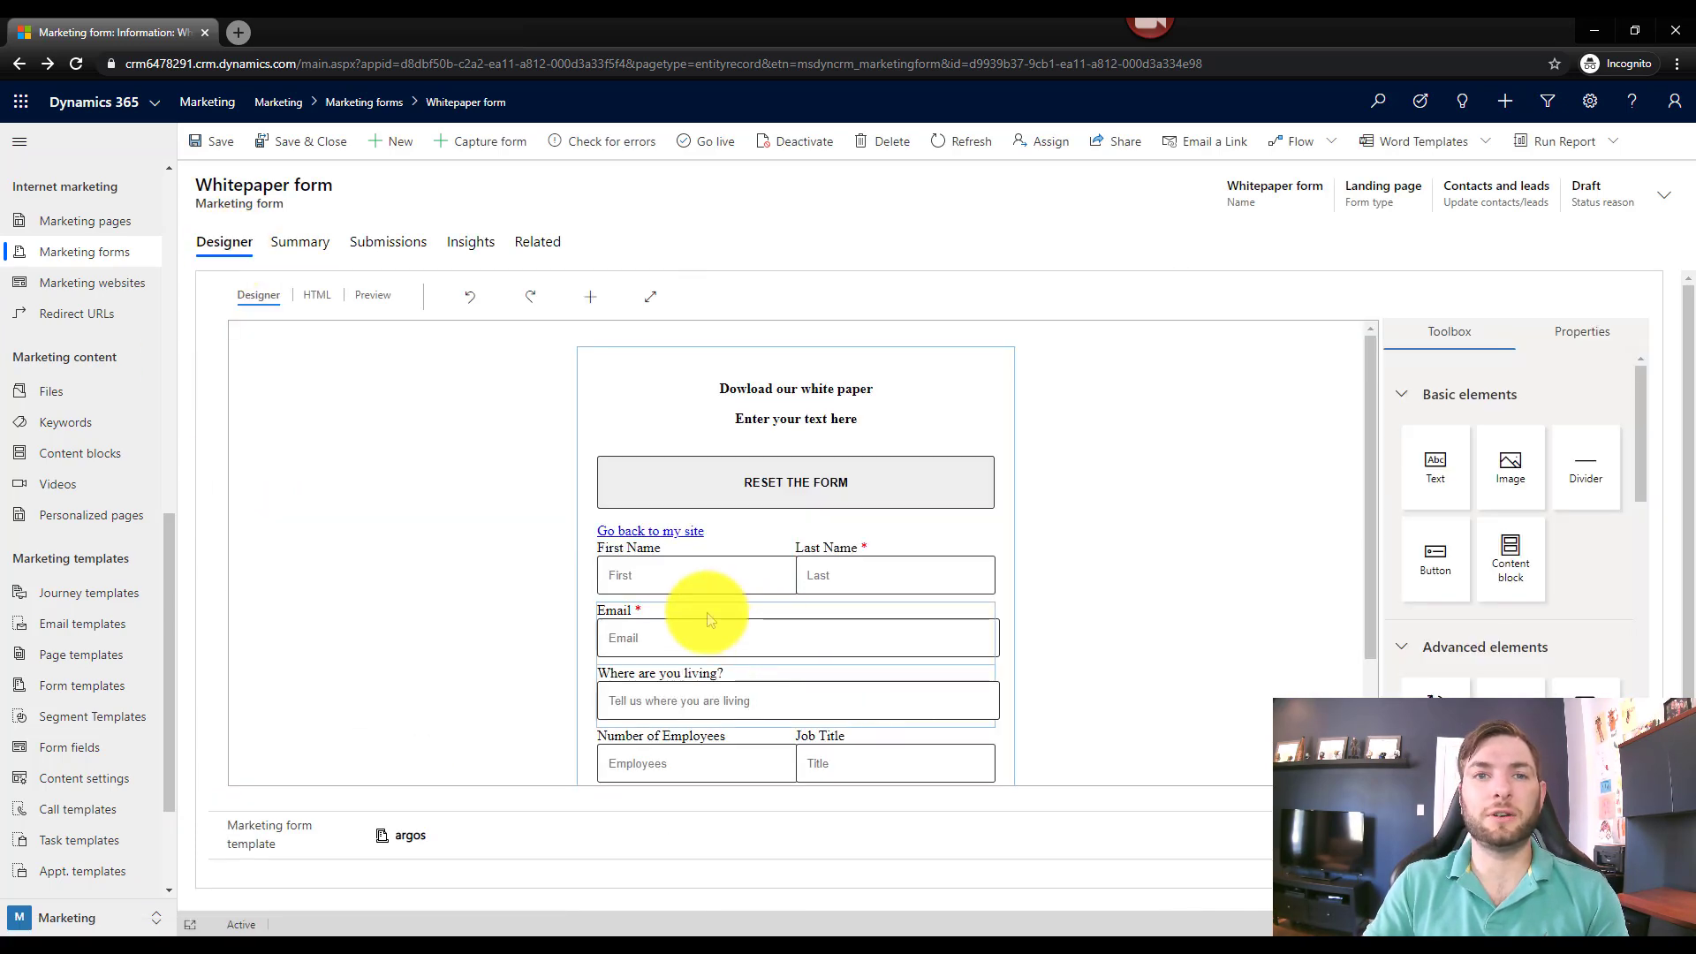
click(705, 570)
scroll(1456, 601, down, 6)
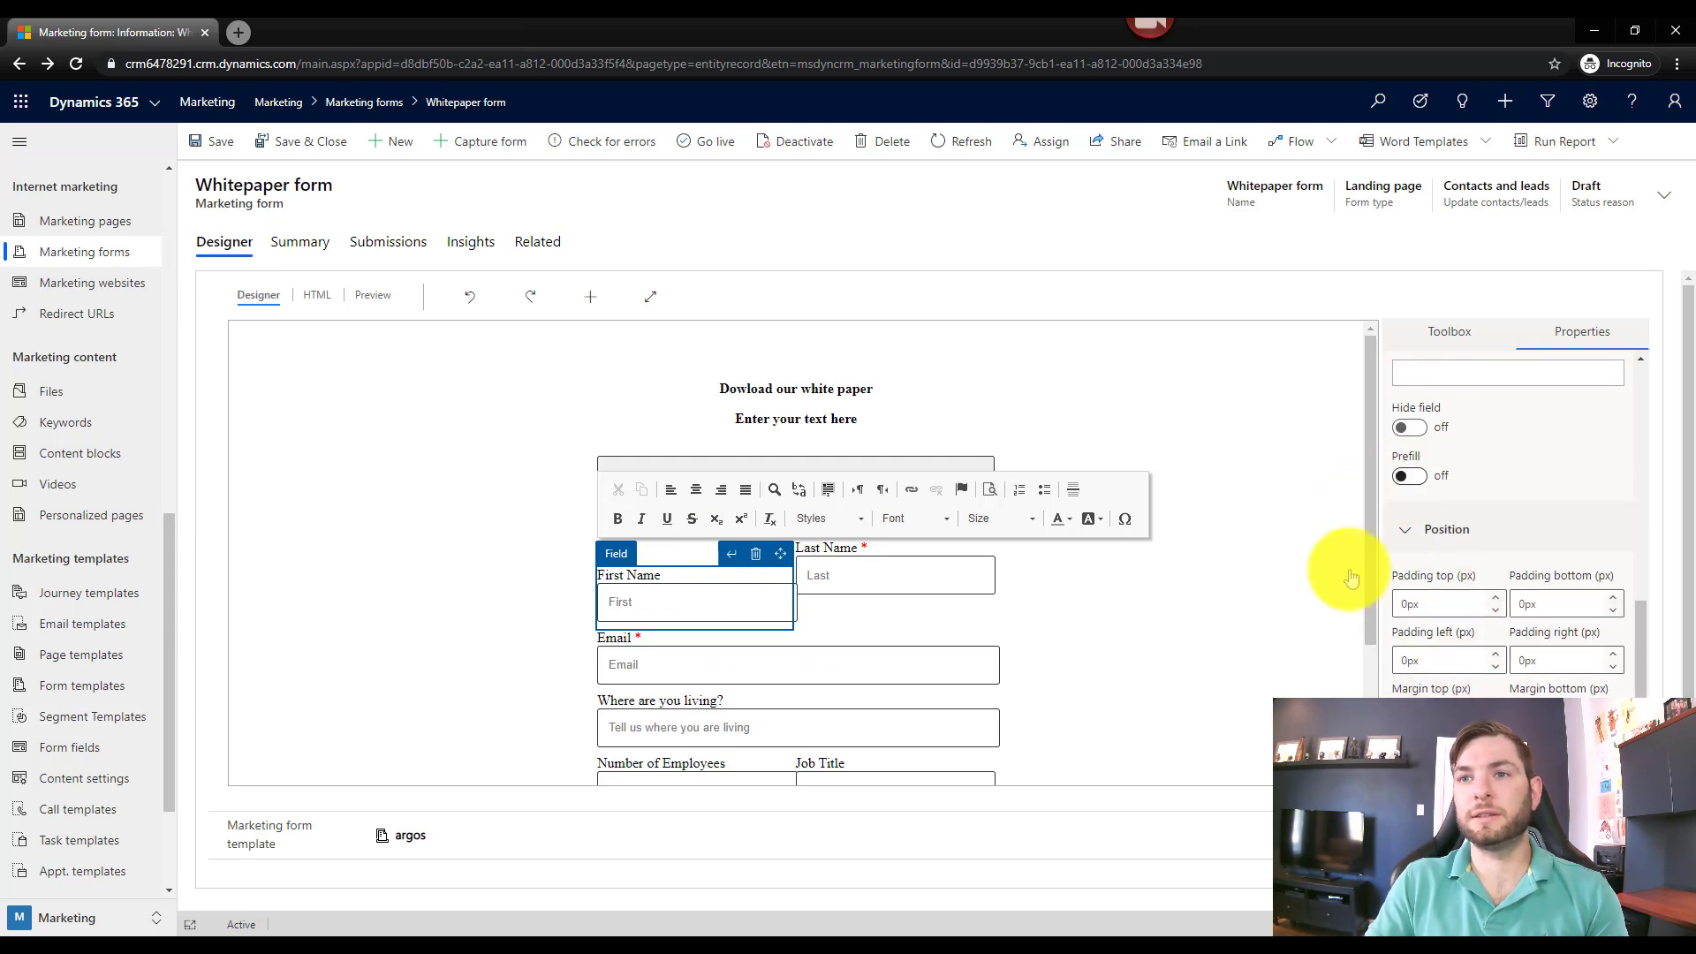
click(1412, 475)
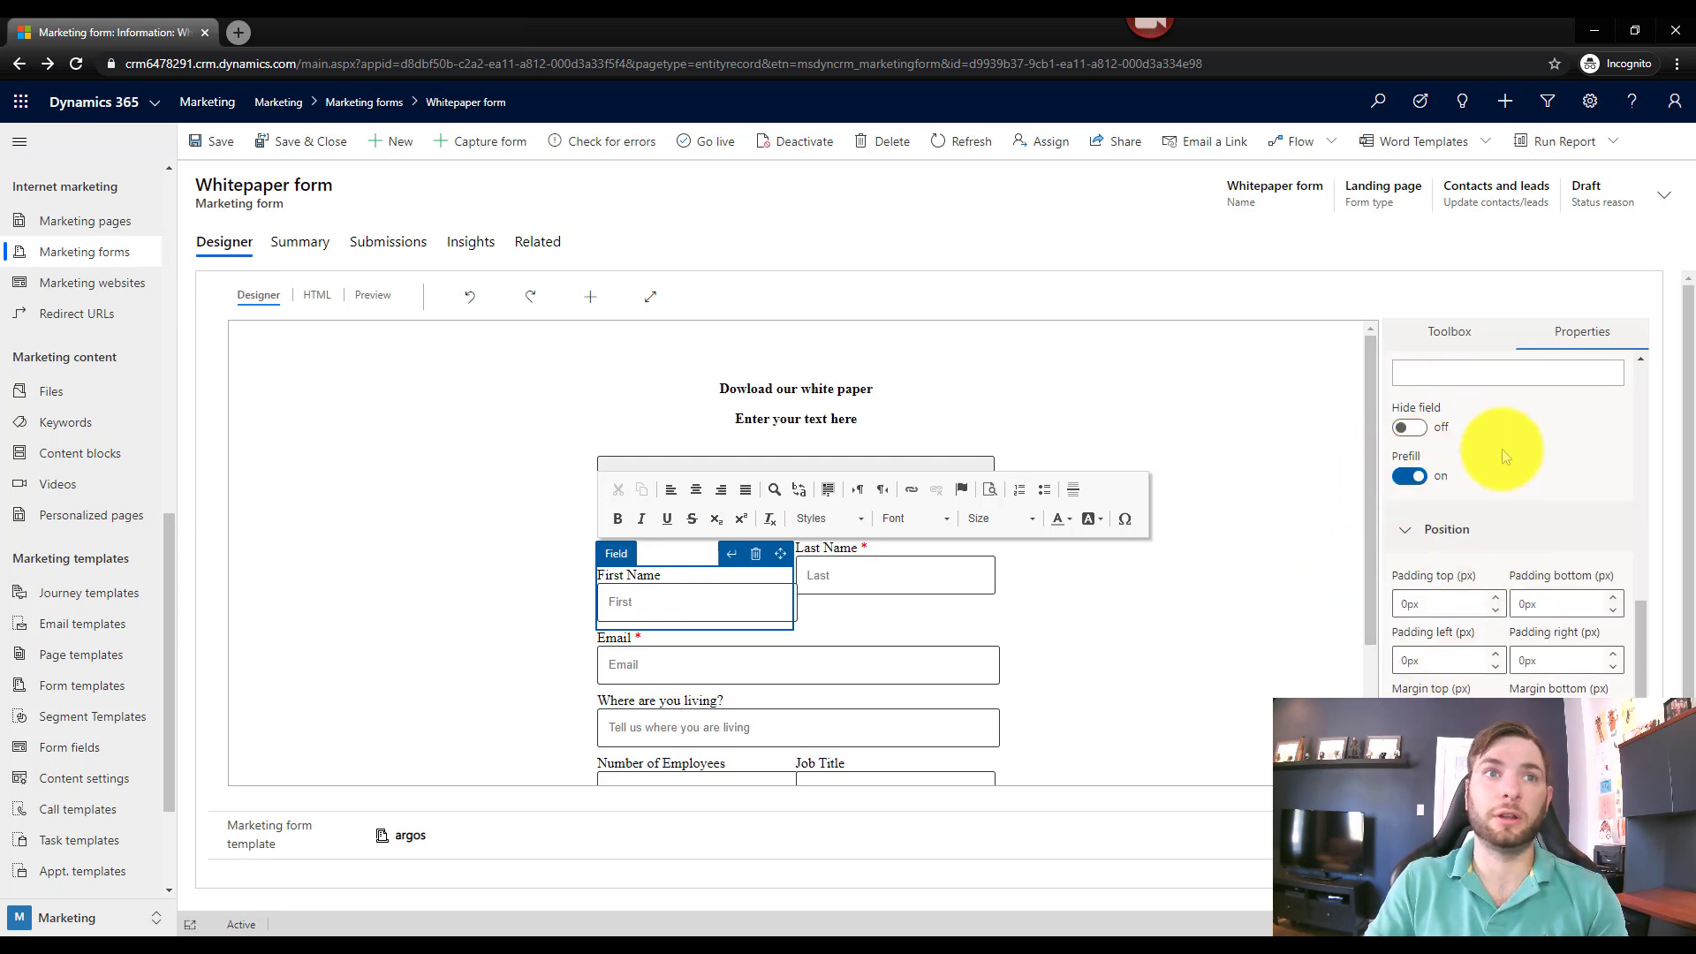
Enable form level double opt-in in the form's summary and look at the confirmation email and content settings fields
click(300, 242)
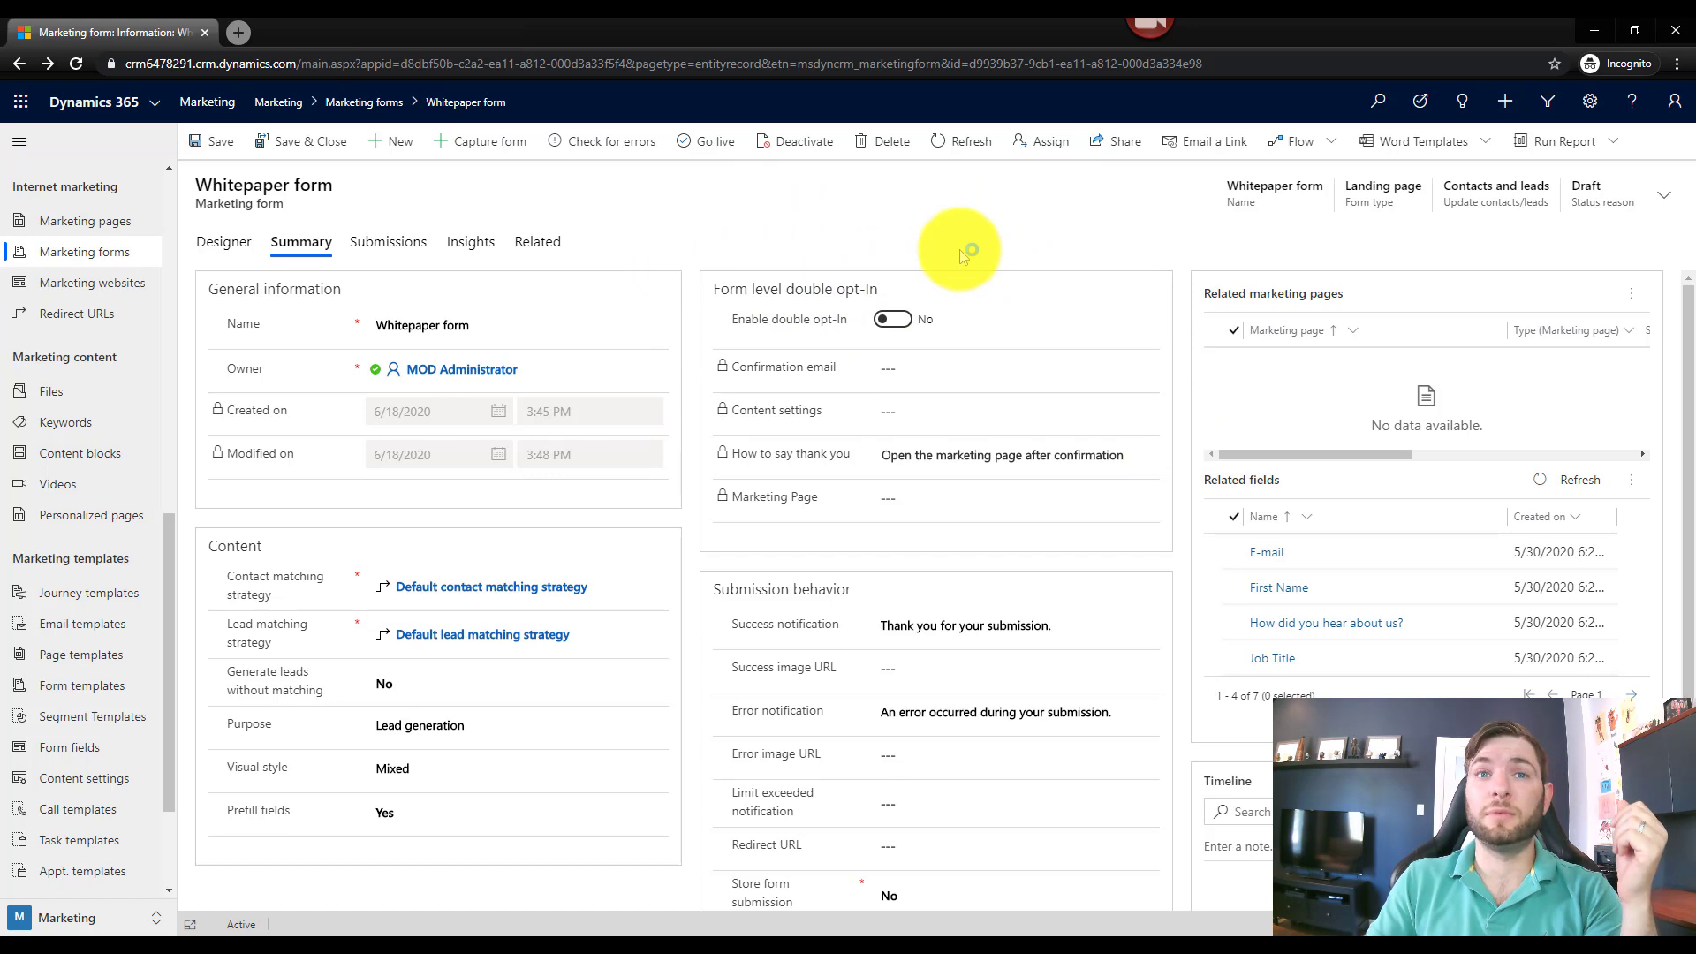
click(905, 323)
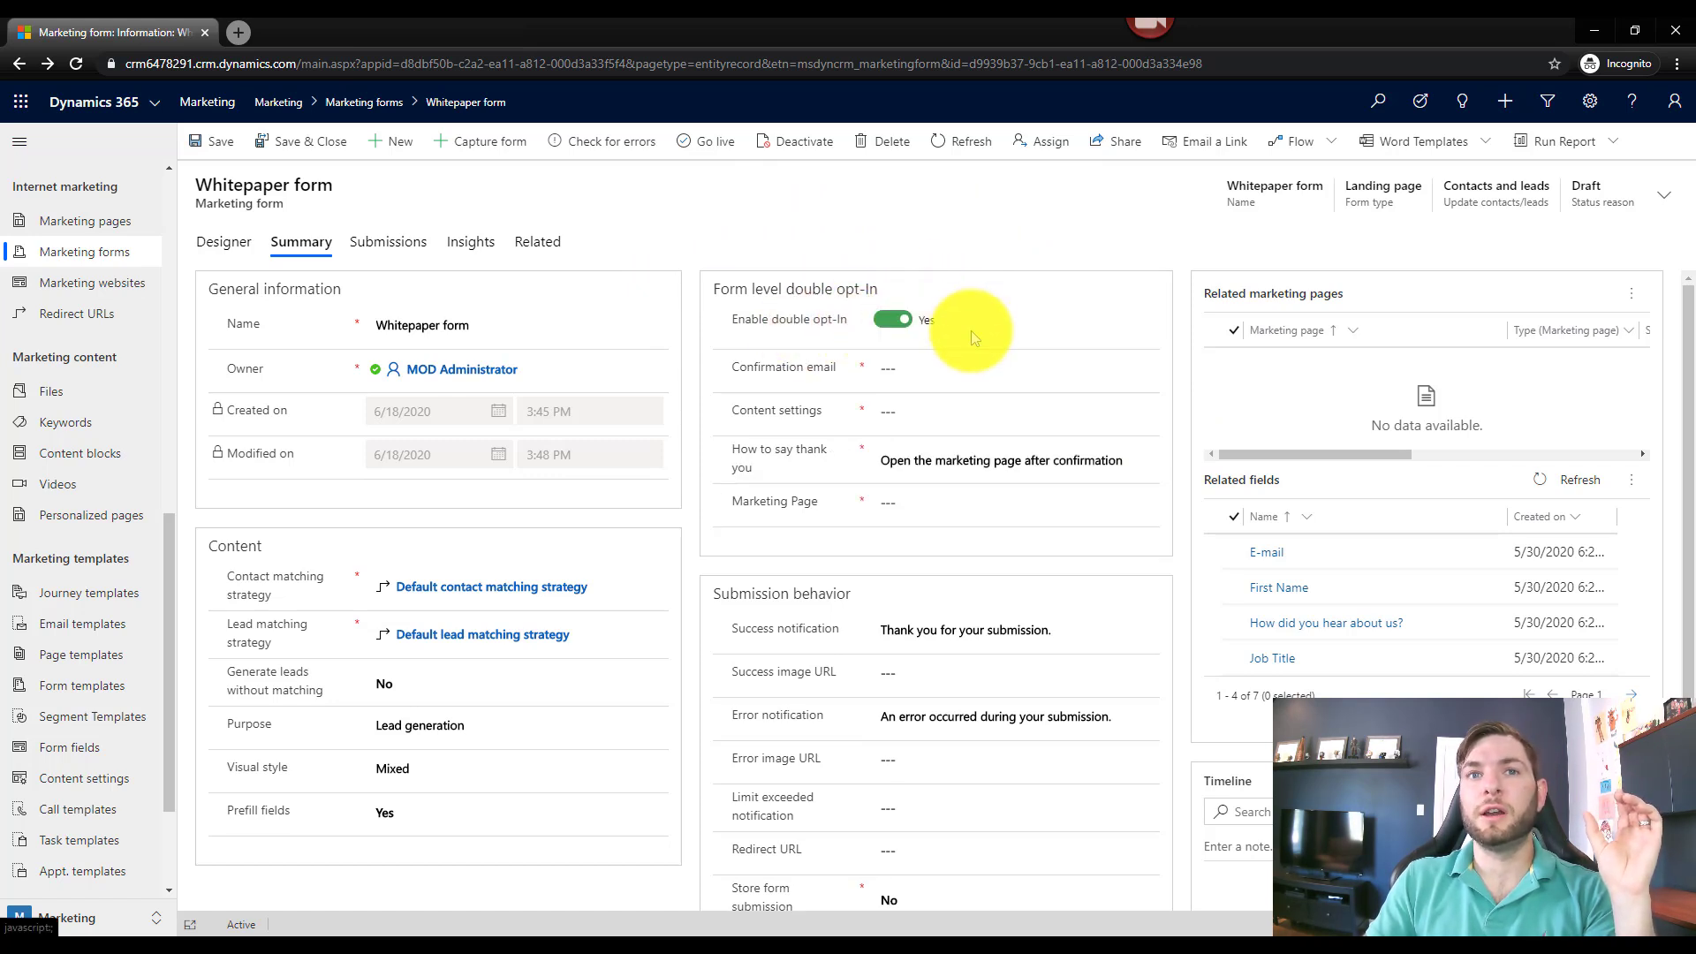
click(1025, 371)
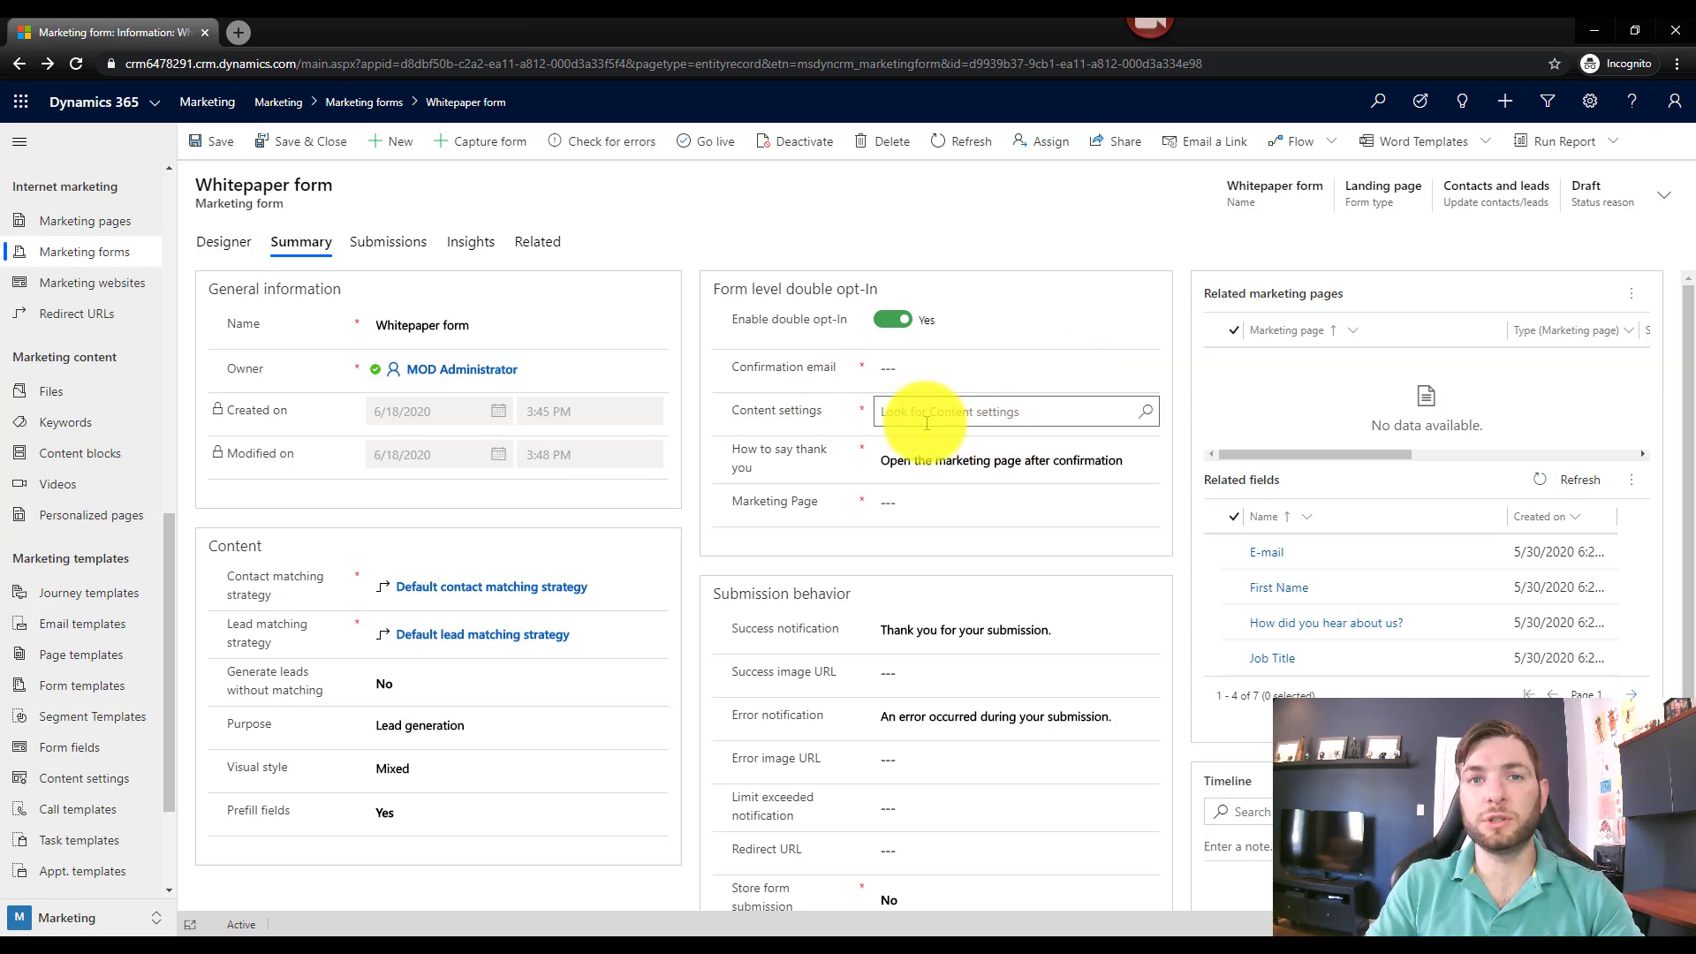
click(1004, 470)
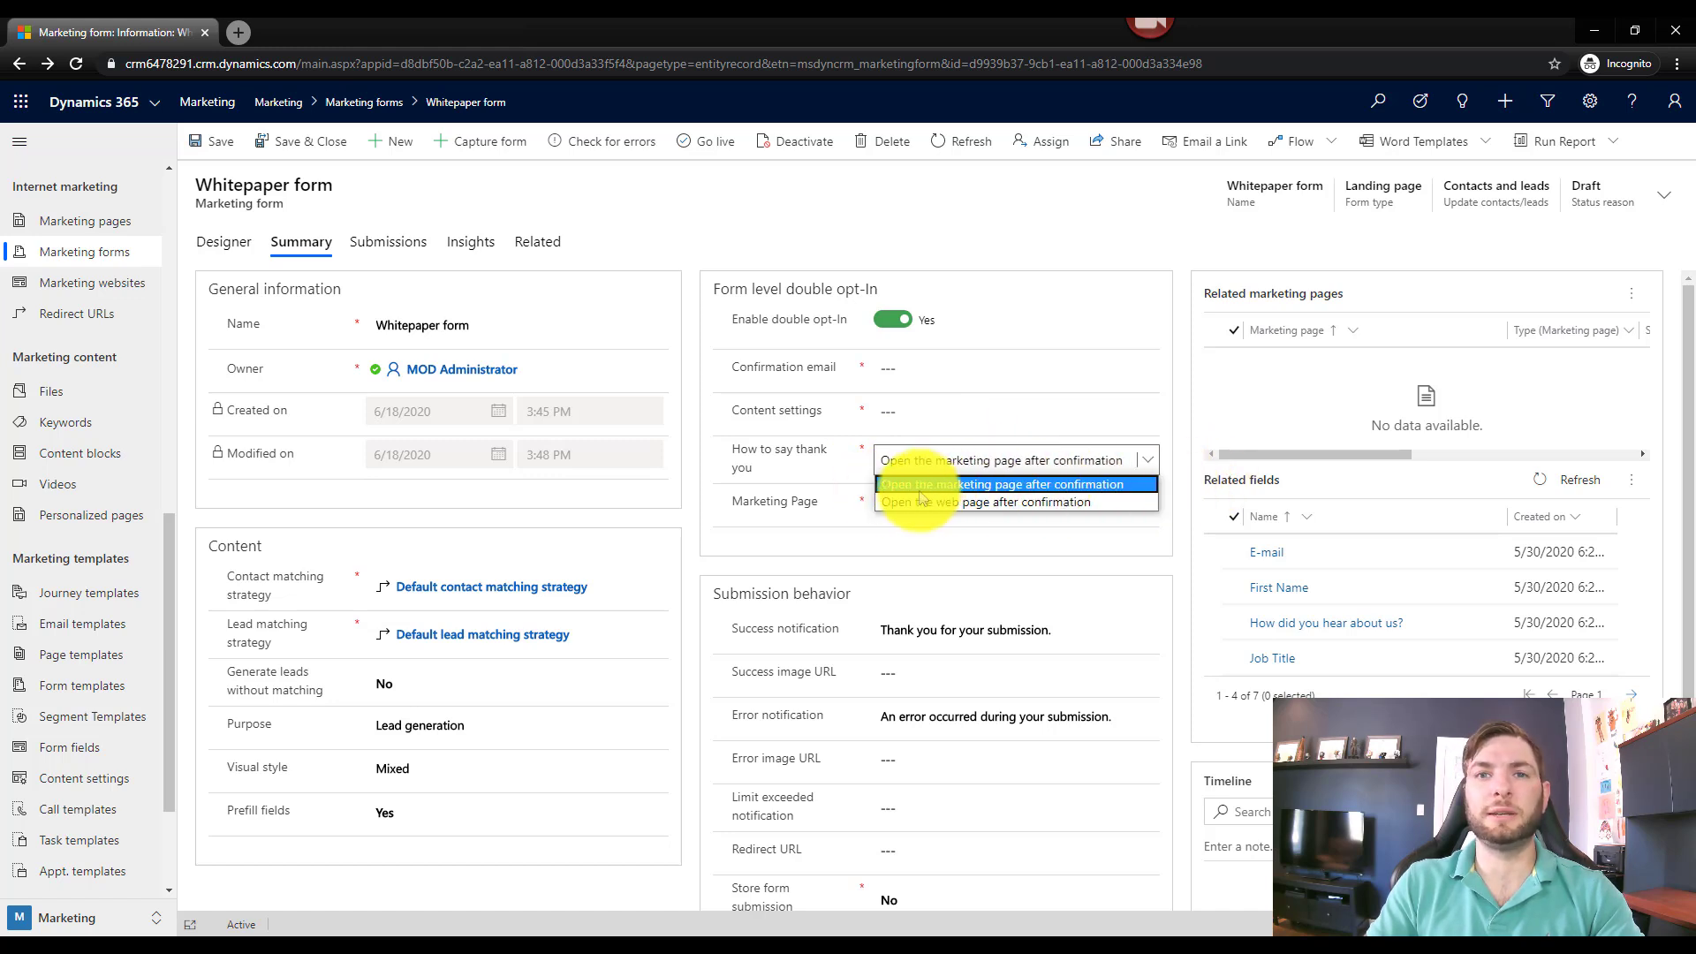
click(1096, 502)
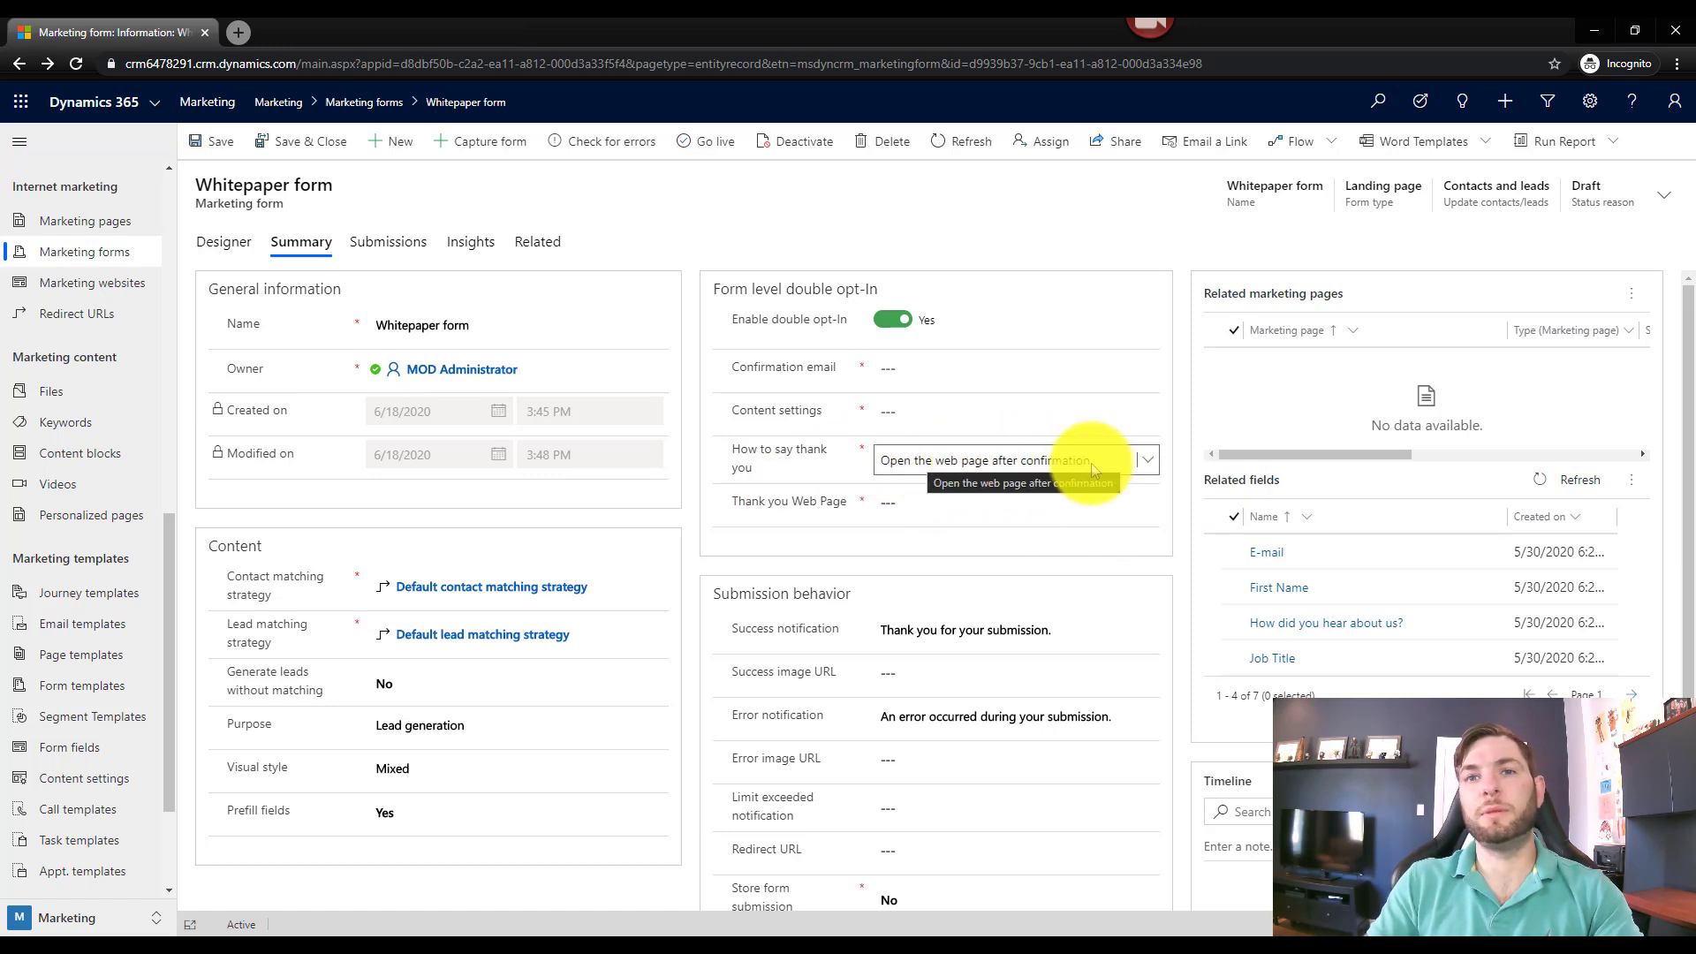
click(1089, 500)
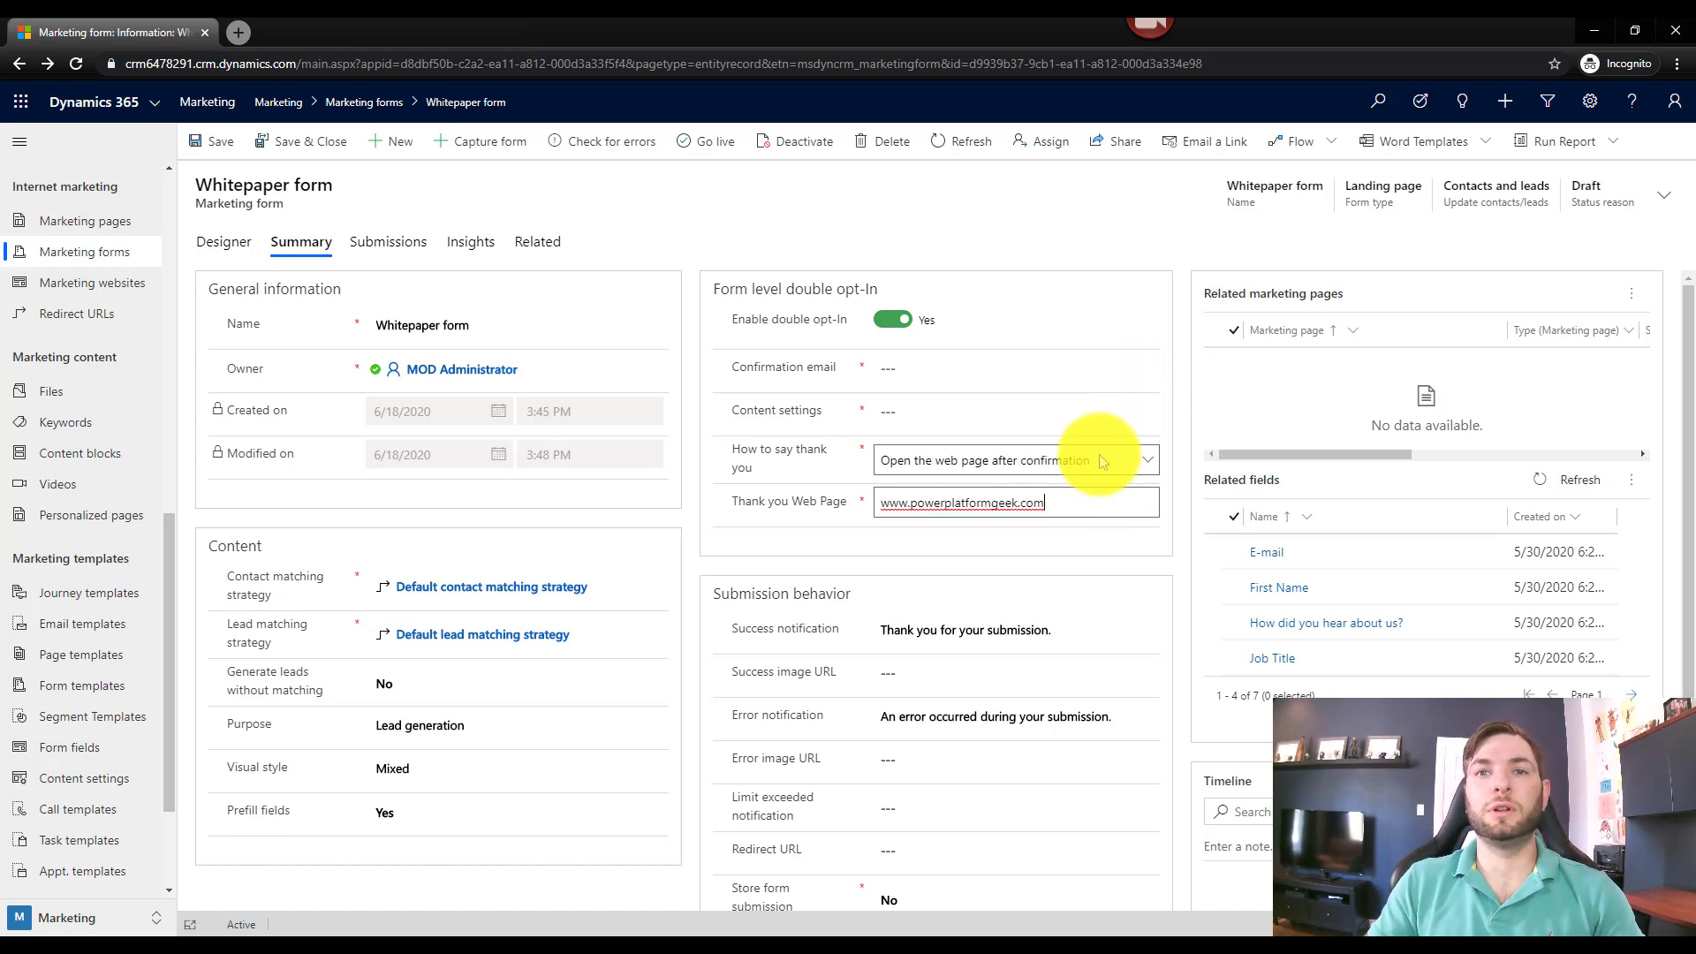
click(1074, 460)
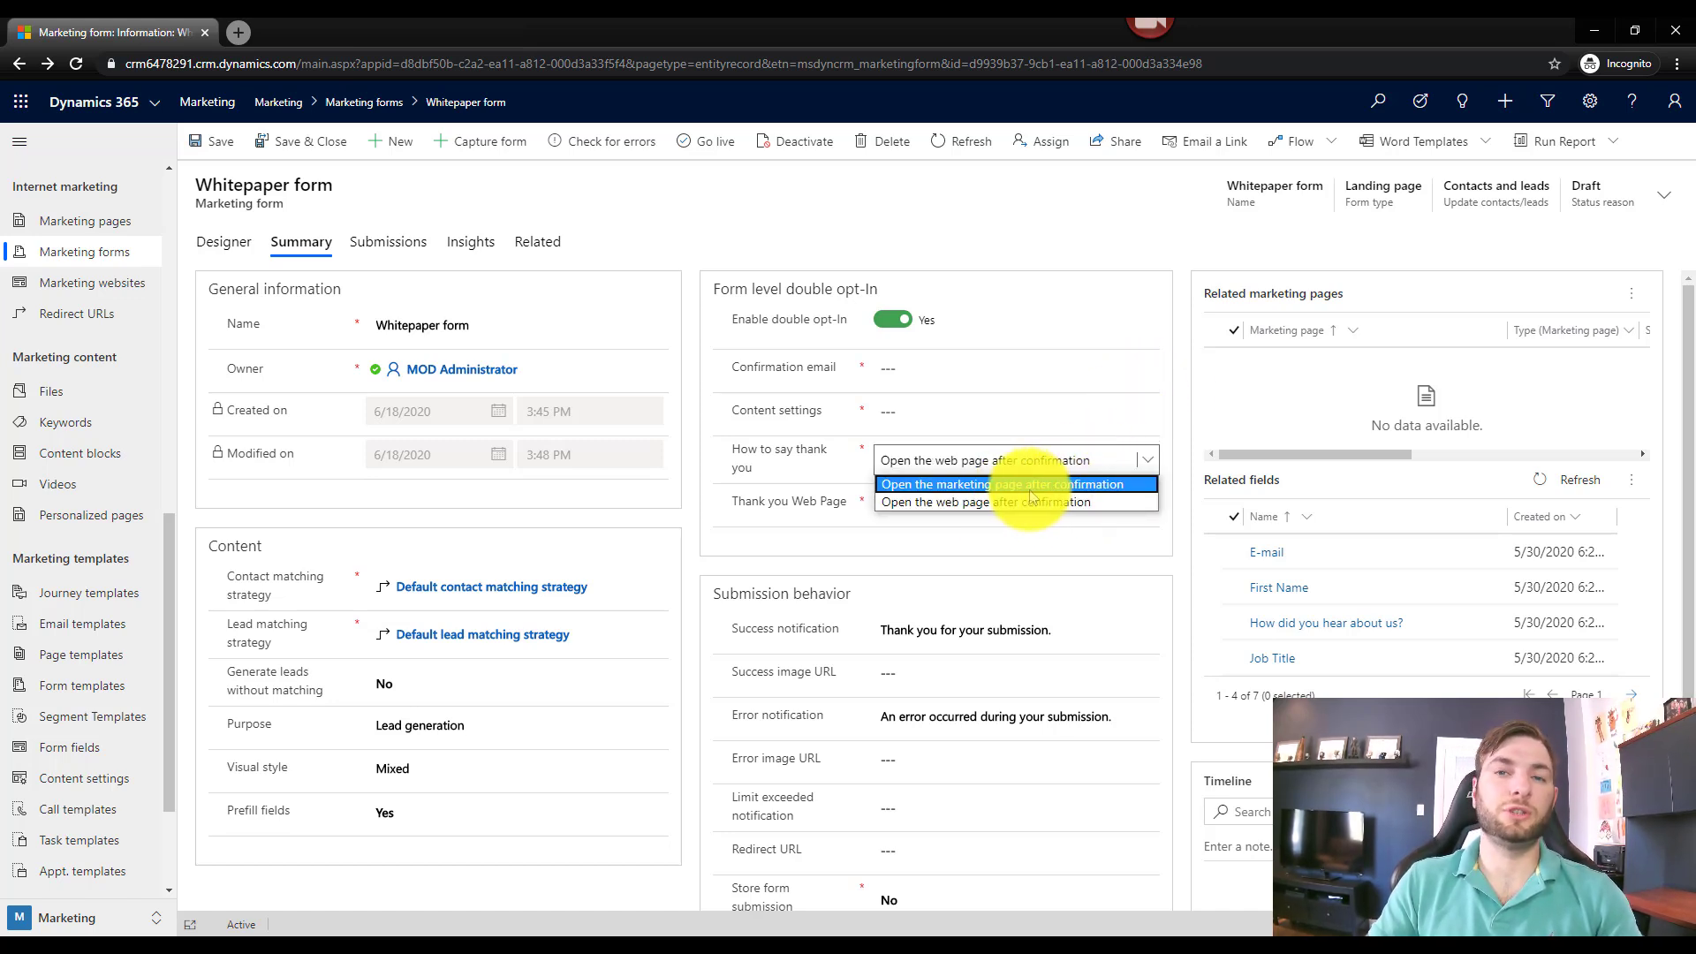
click(1084, 556)
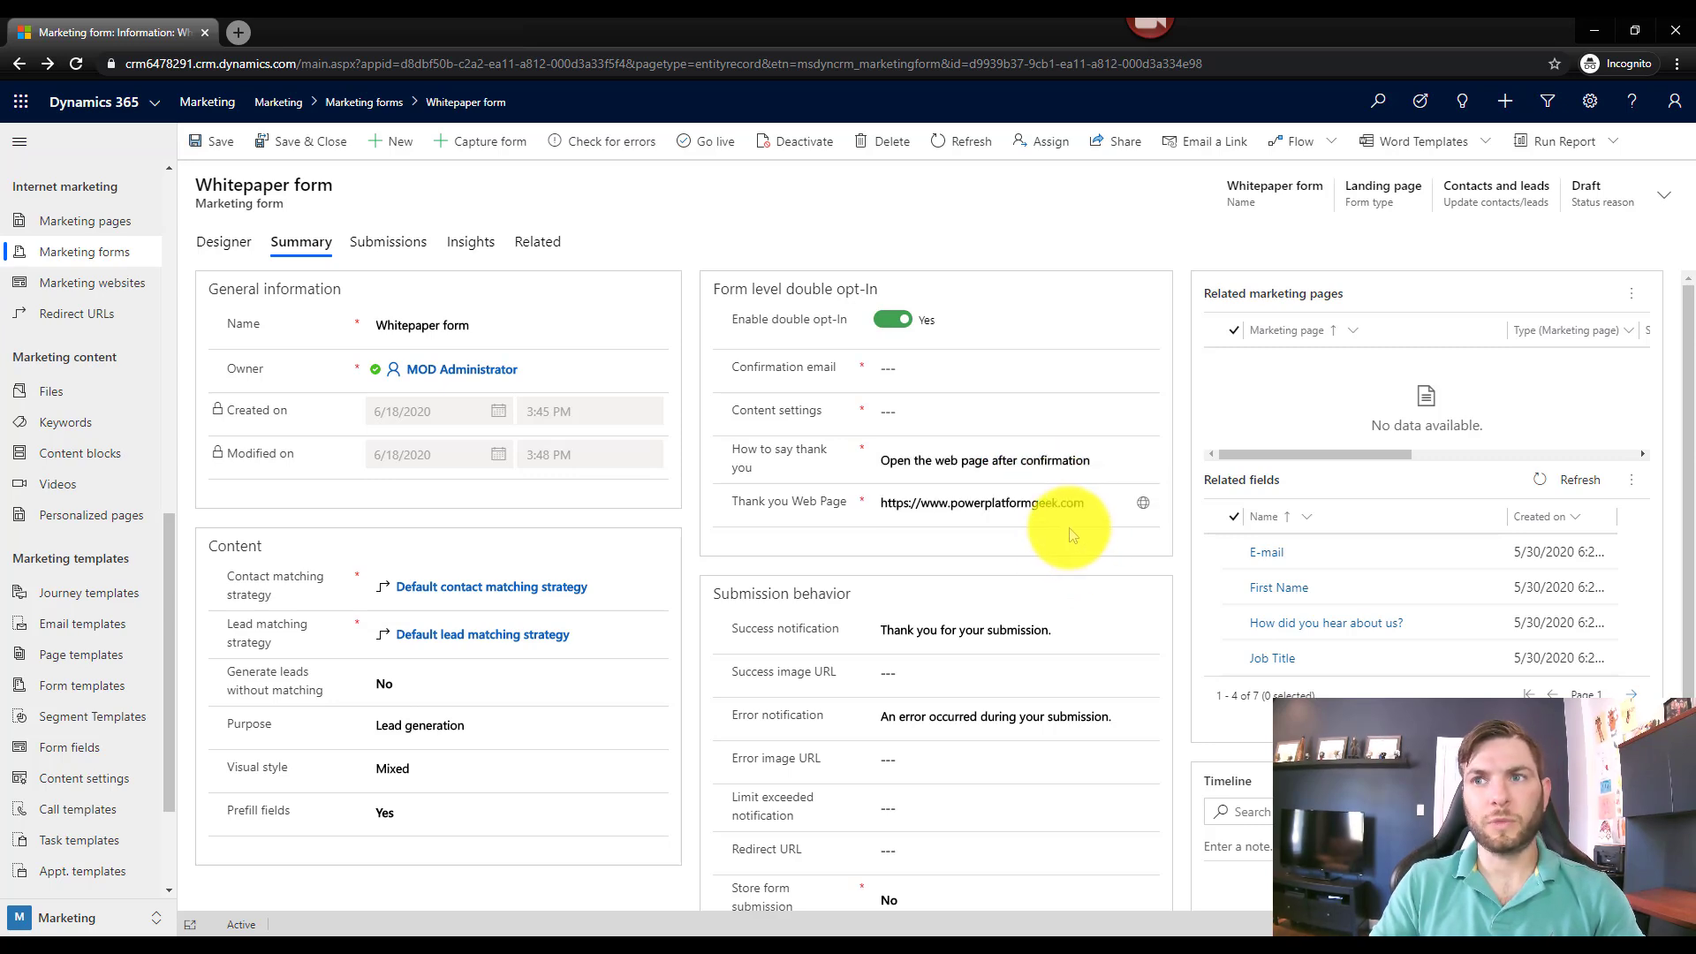
Look at the Limit exceeded notification and Redirect URL fields under Submission behavior, and set Store form submission to Yes
scroll(1069, 530, down, 2)
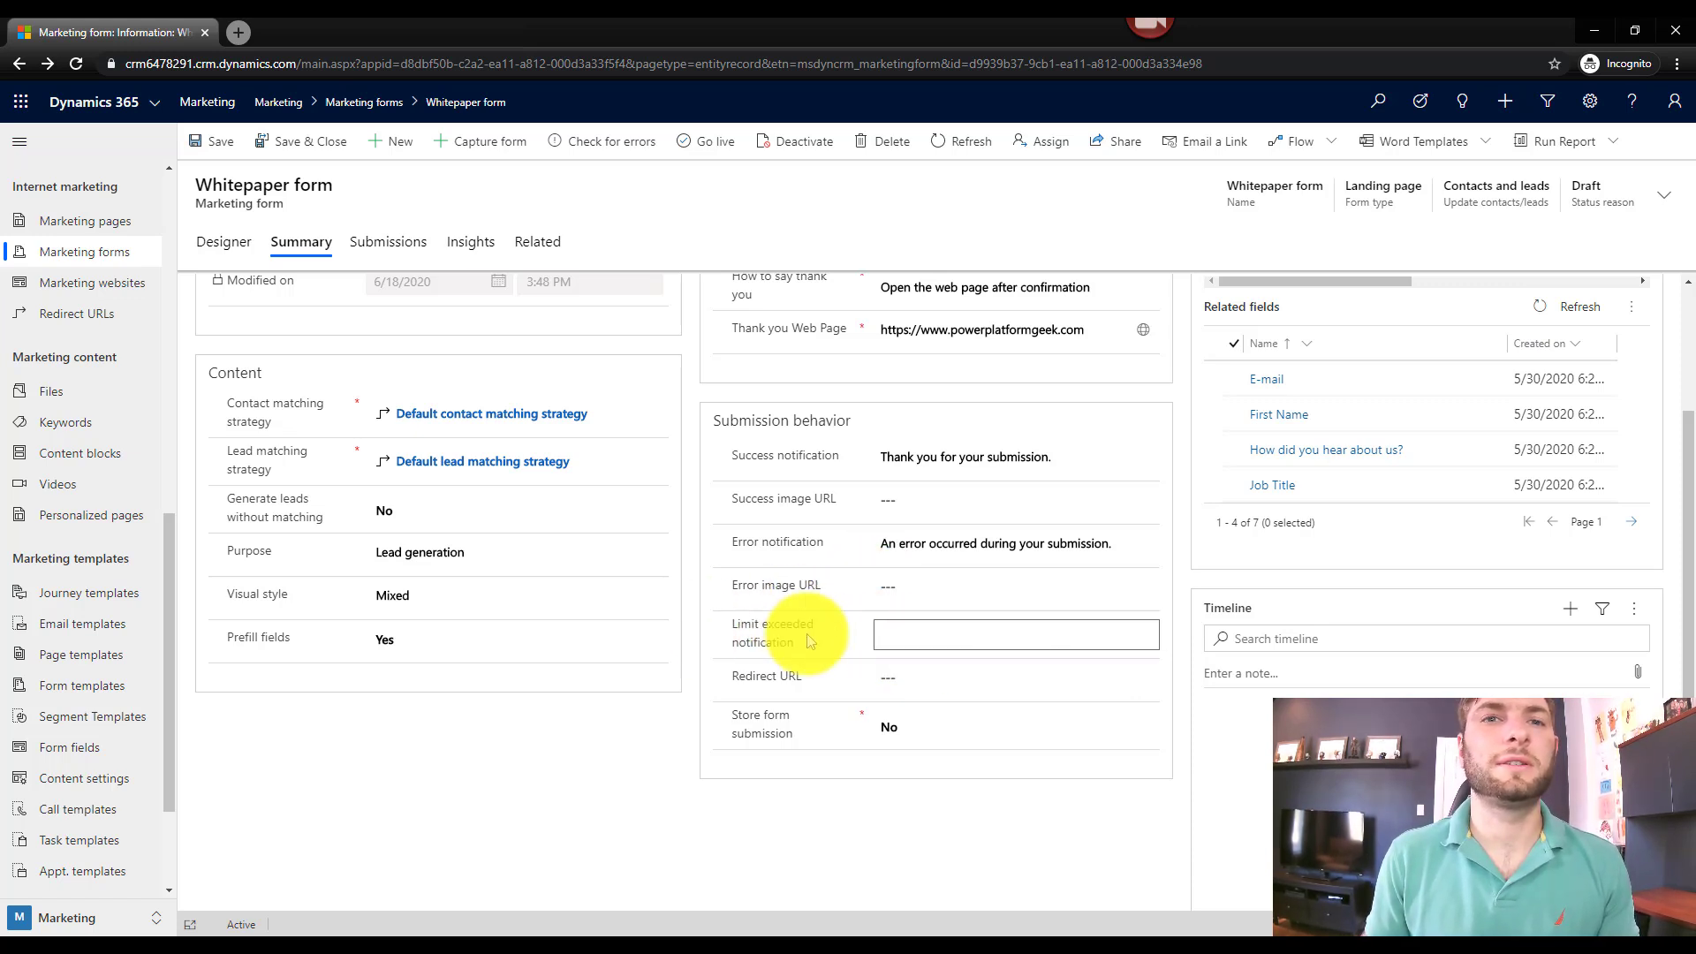
click(1069, 634)
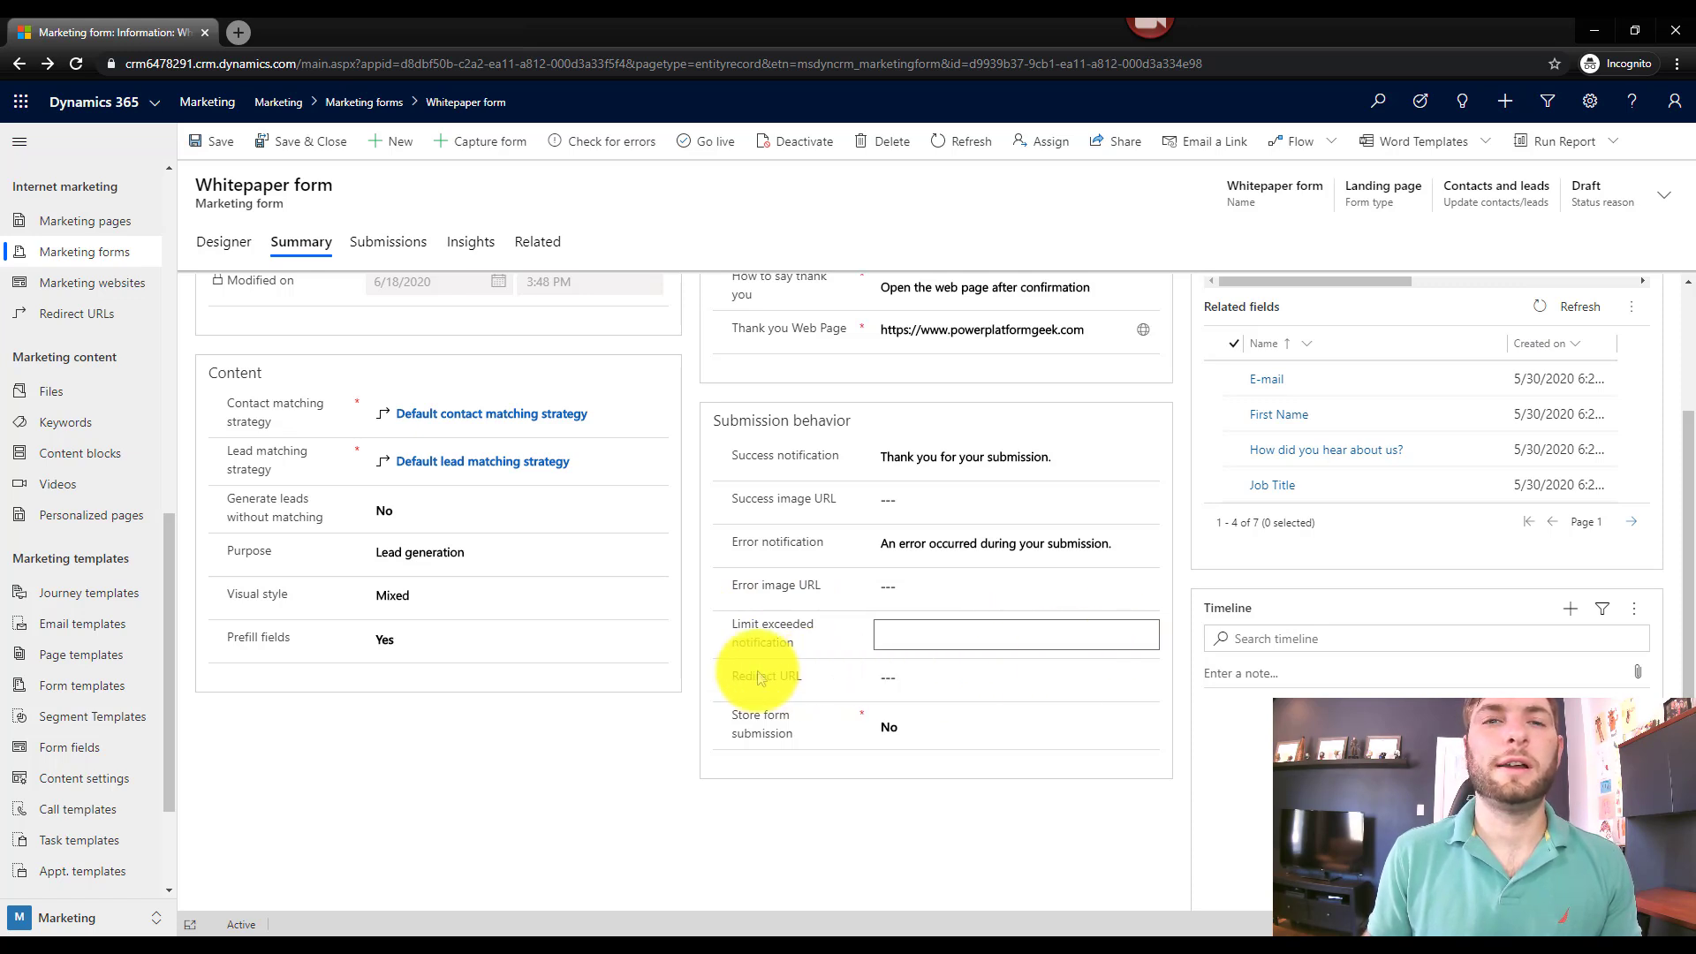
click(940, 682)
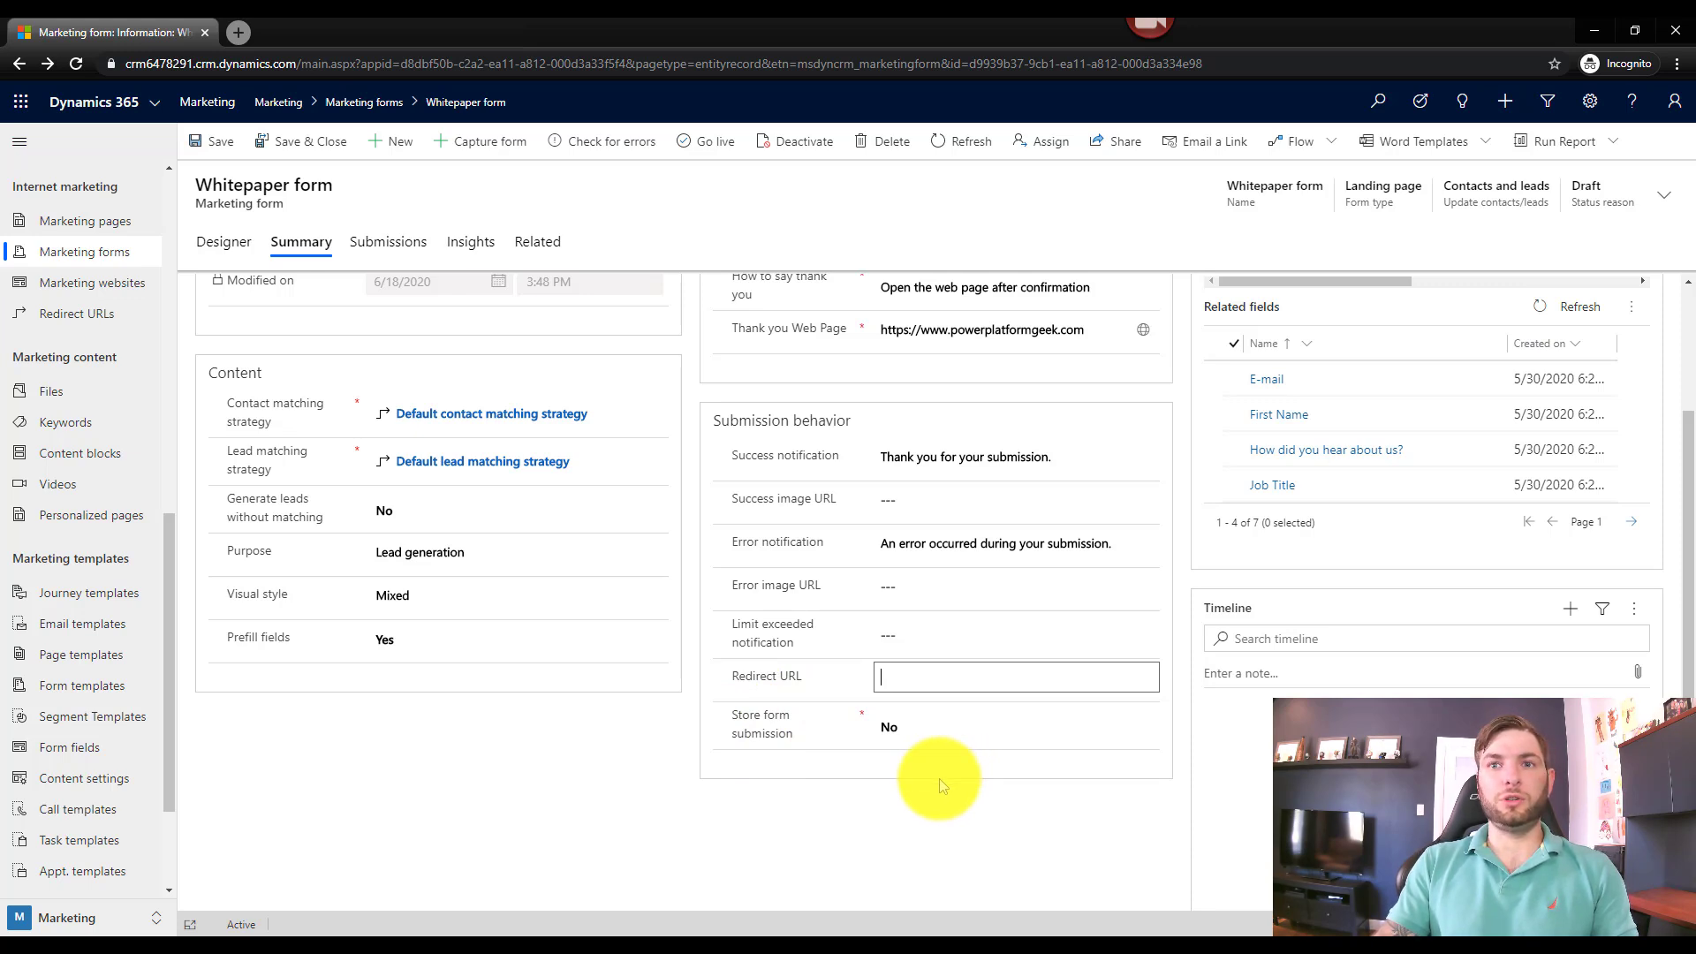
scroll(1175, 654, up, 2)
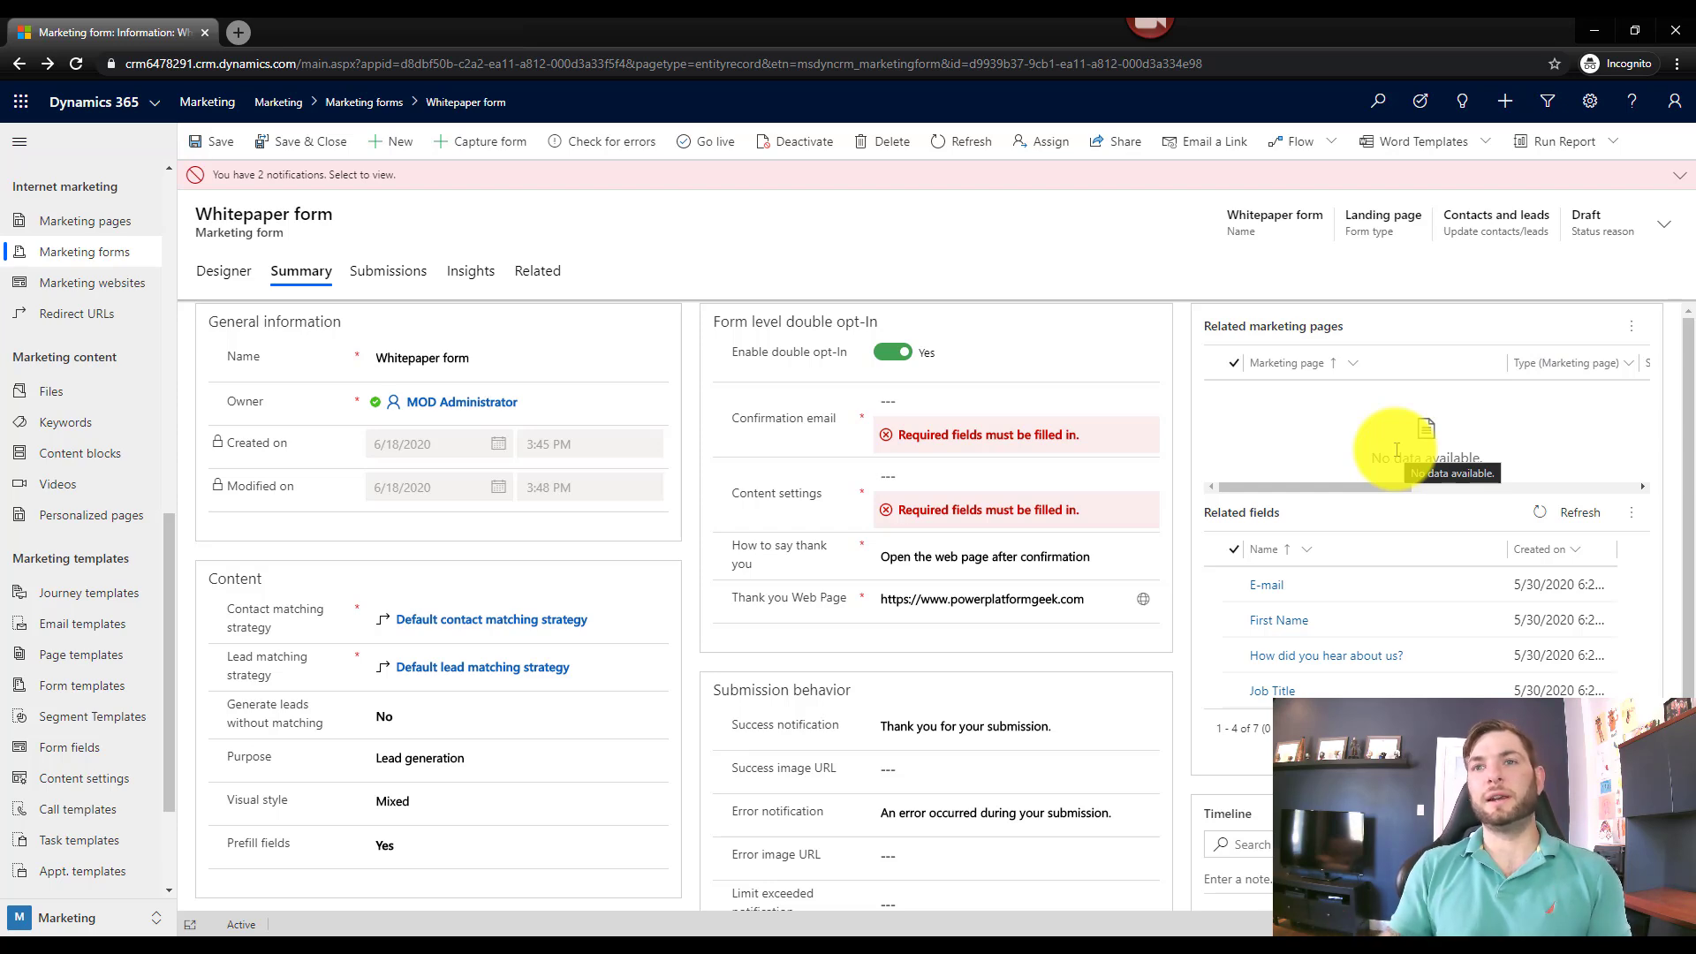
scroll(1298, 565, down, 3)
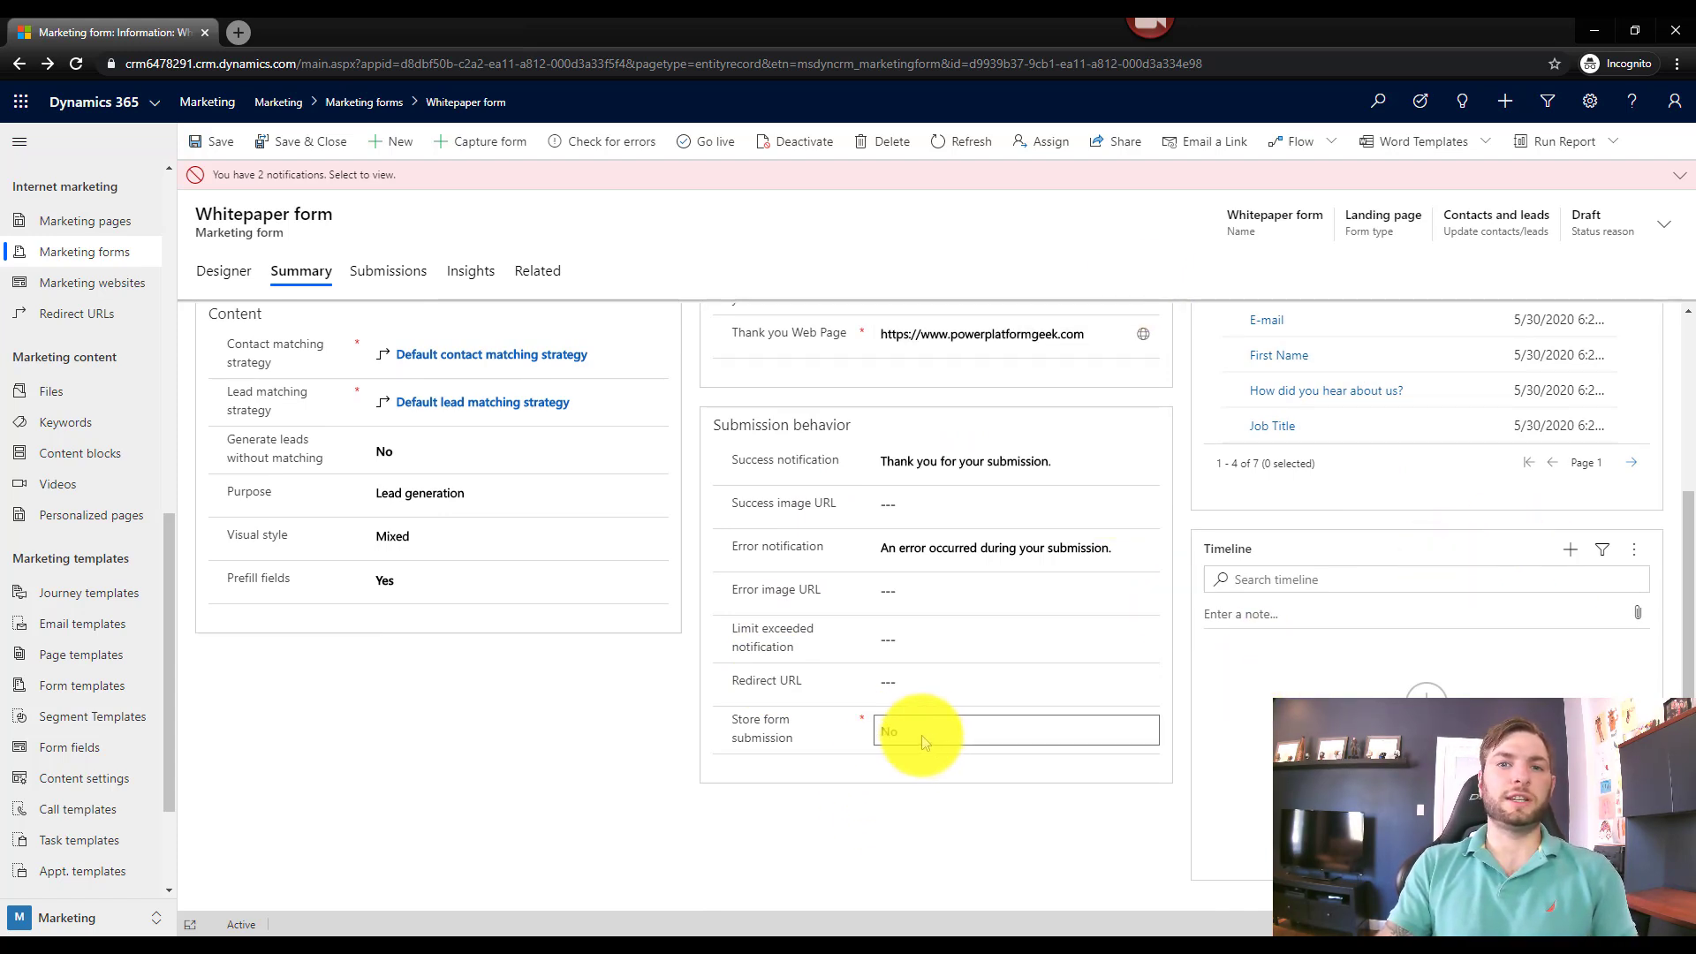
click(925, 731)
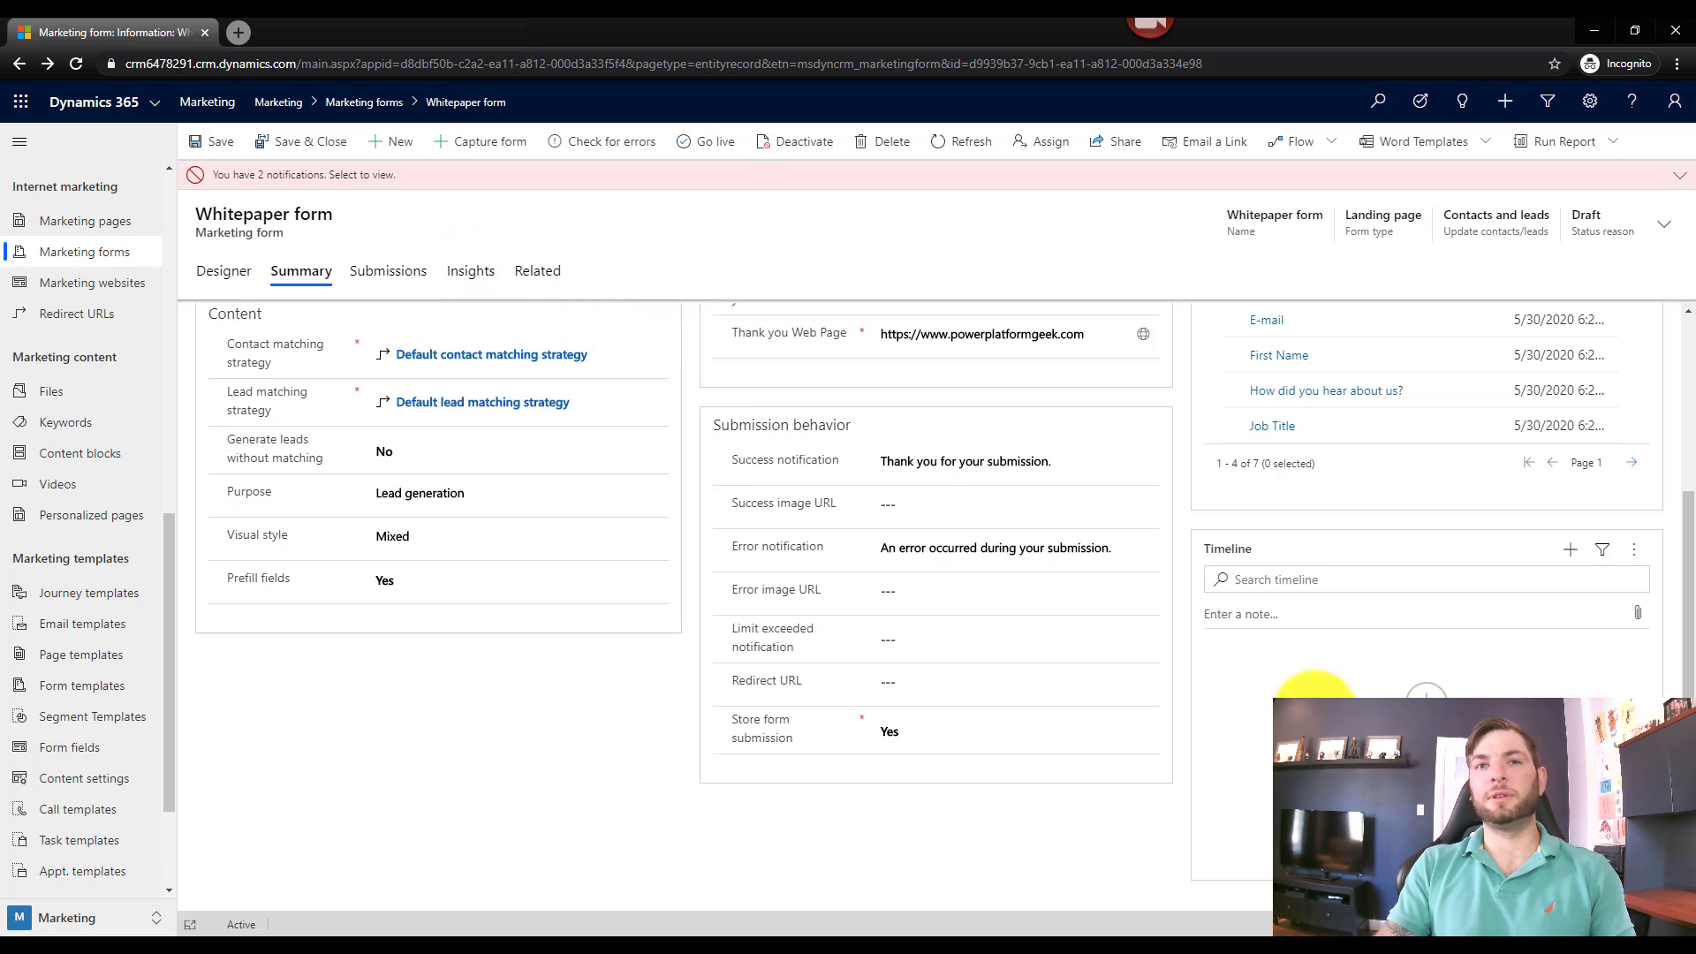
Turn off form level double opt-in and save the form
scroll(1211, 674, up, 3)
click(886, 351)
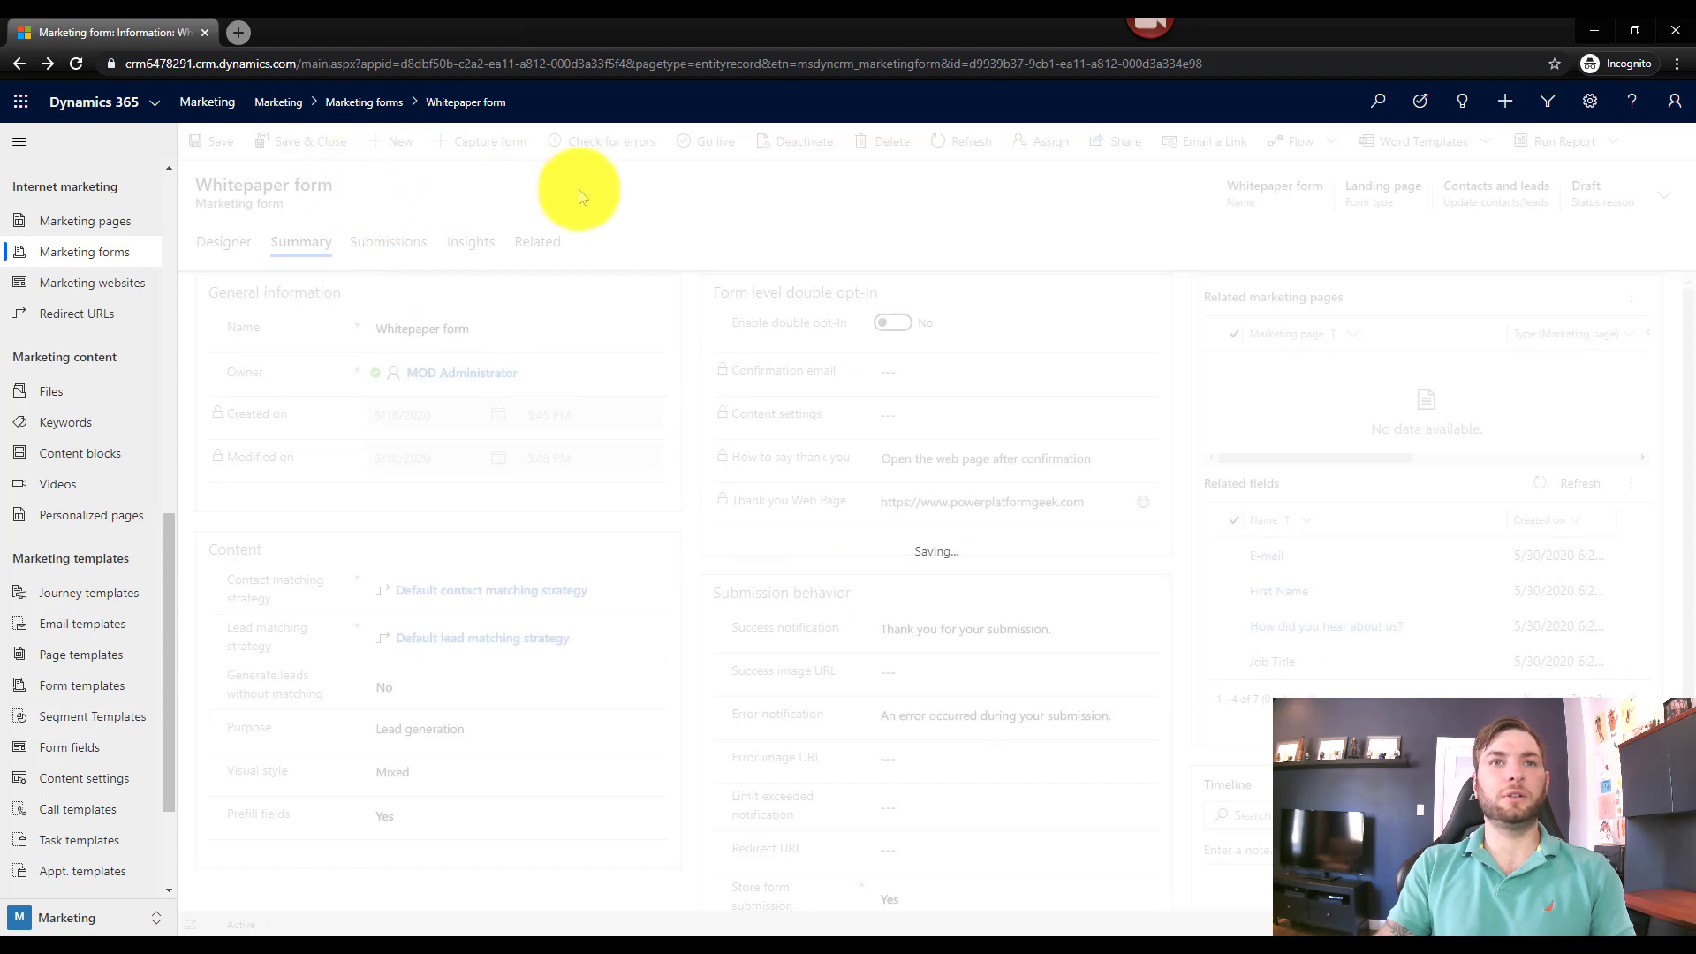
Try to take the form live and read the resulting notifications
click(702, 144)
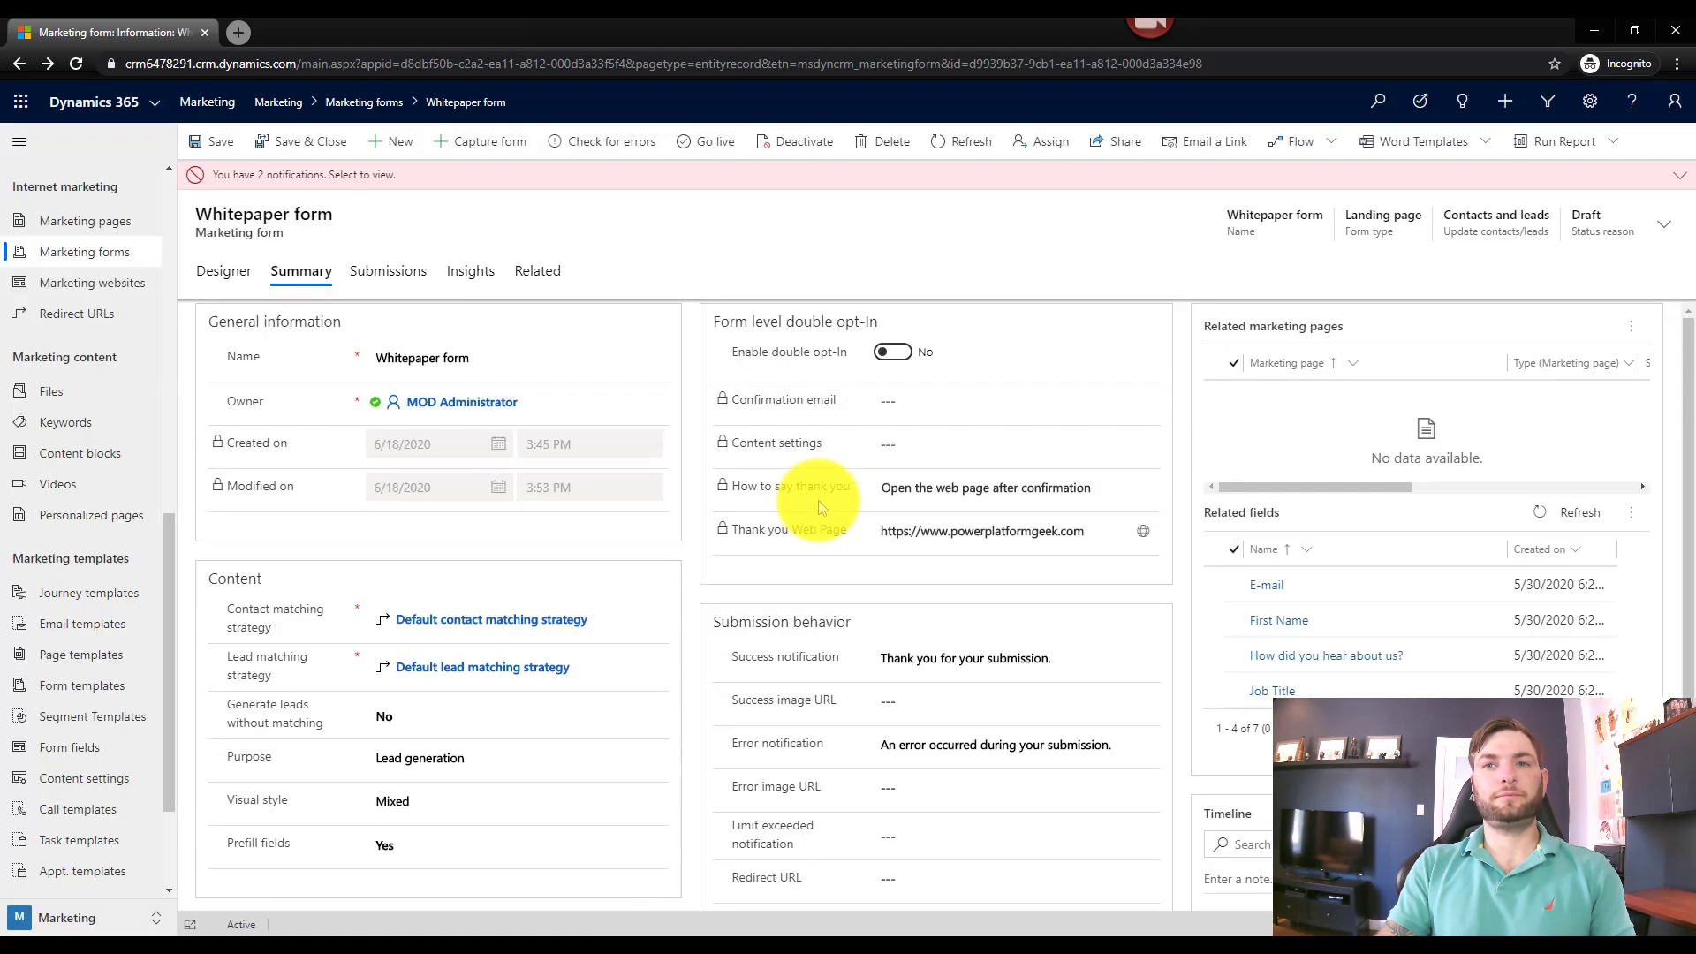
click(389, 176)
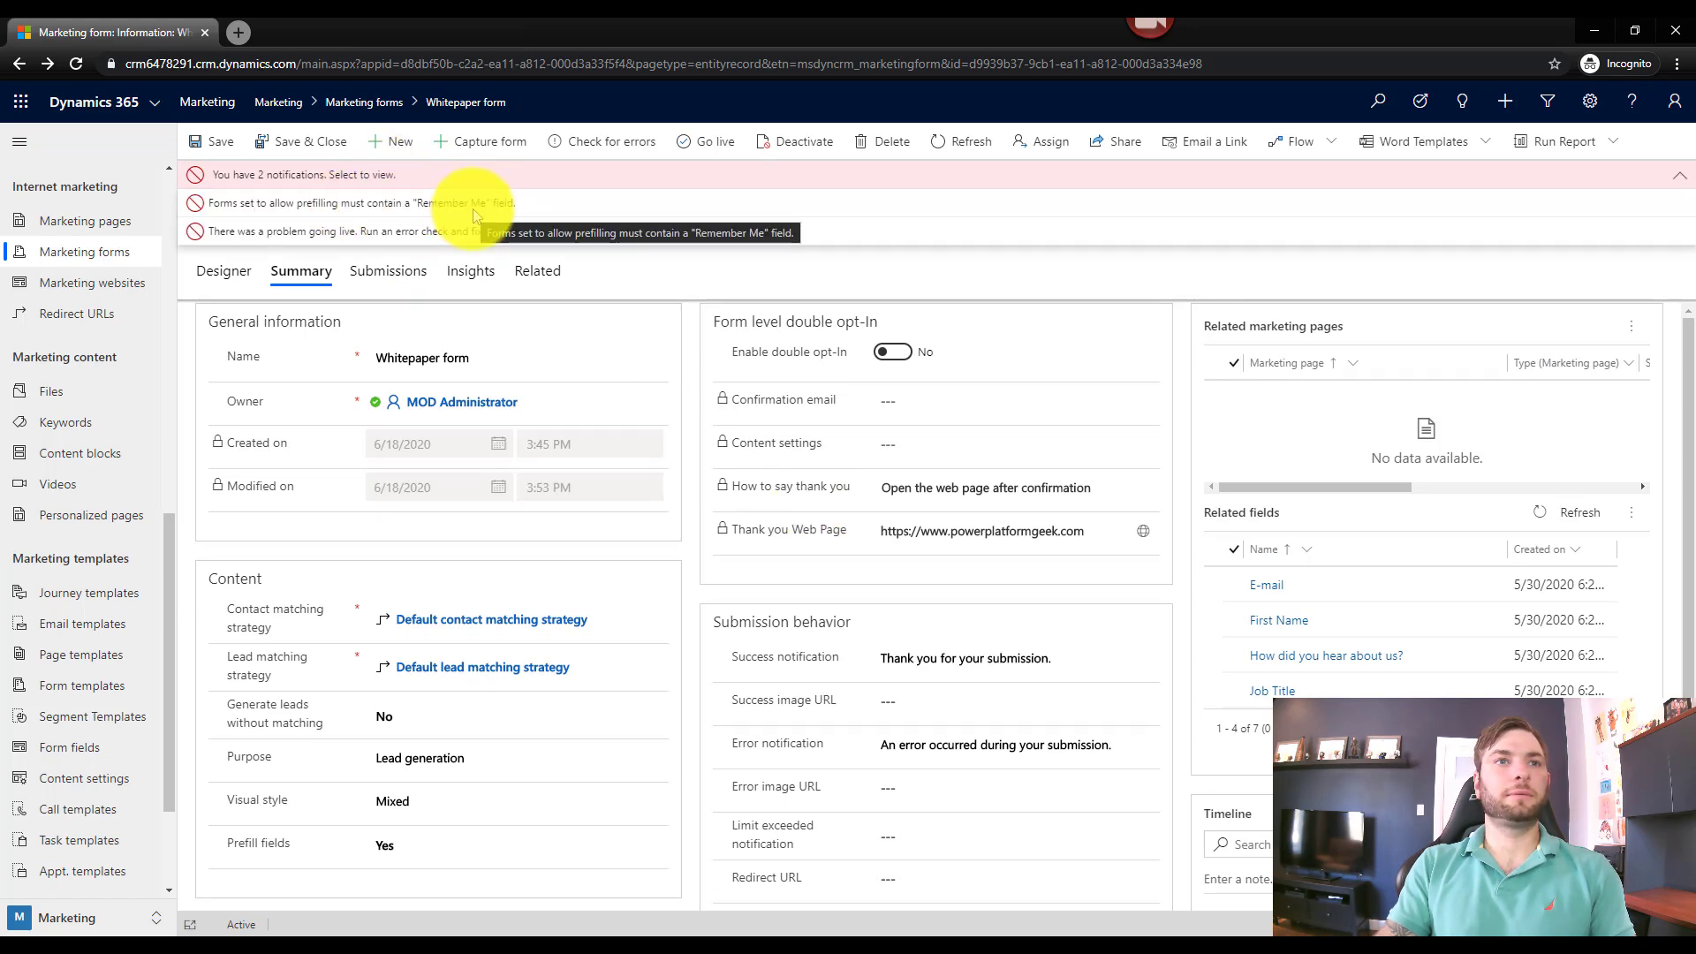
click(671, 264)
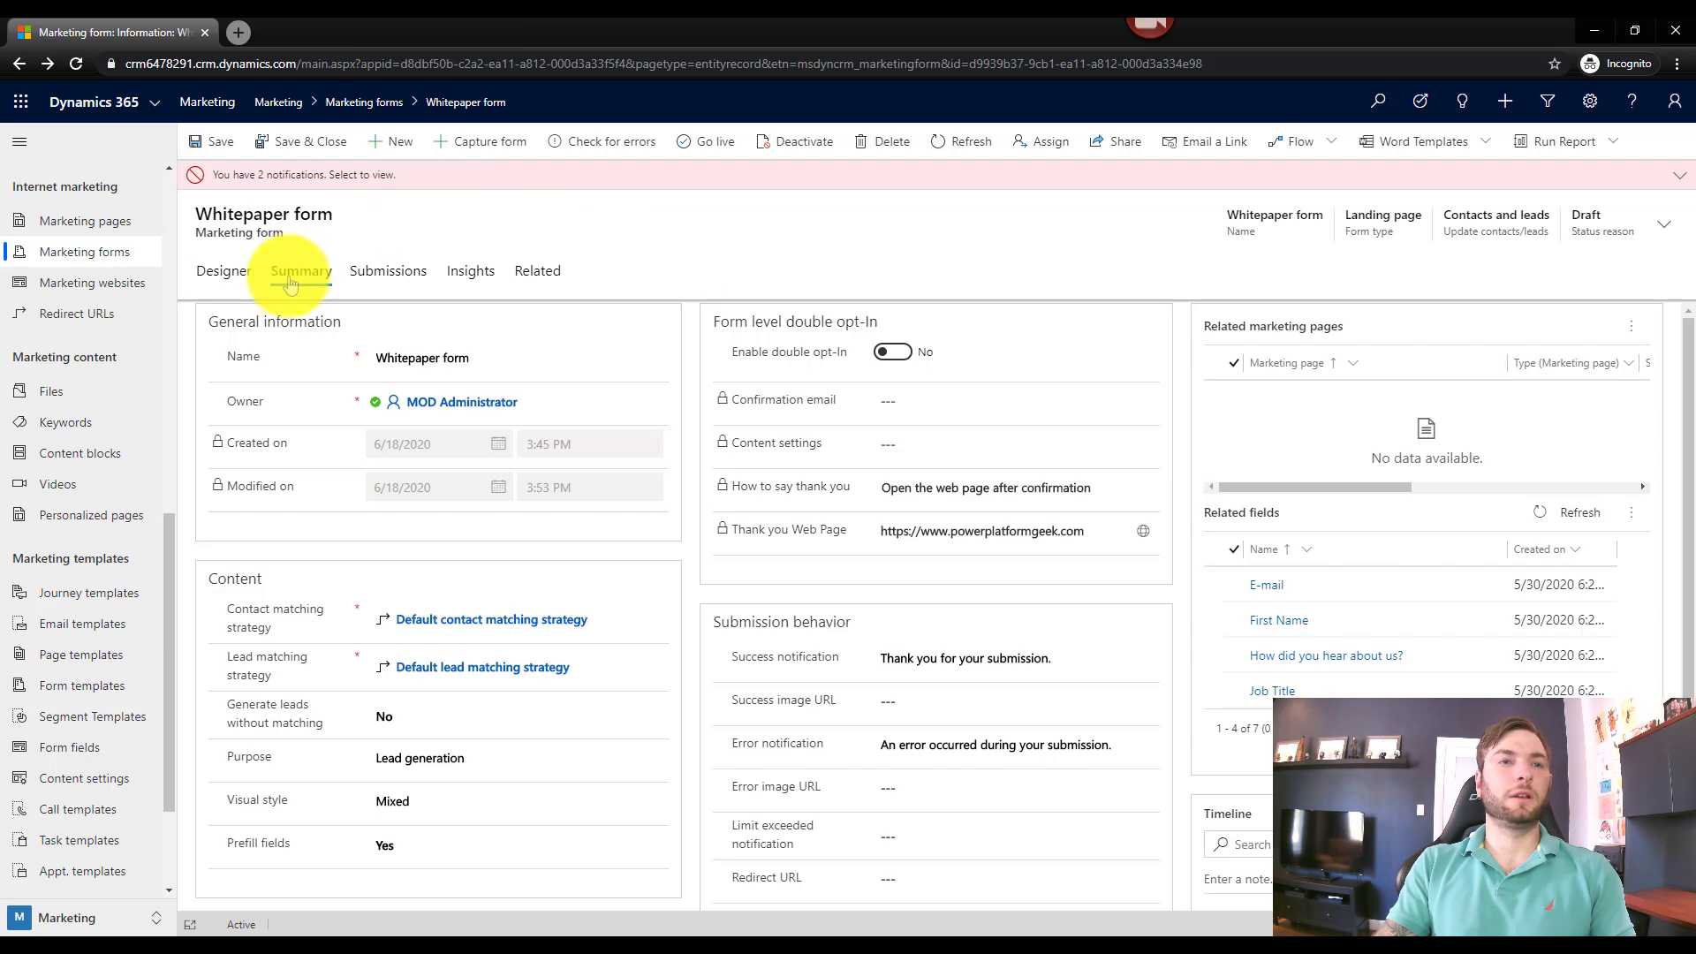
Go back to the form design and switch off Prefill for the First Name field
click(247, 272)
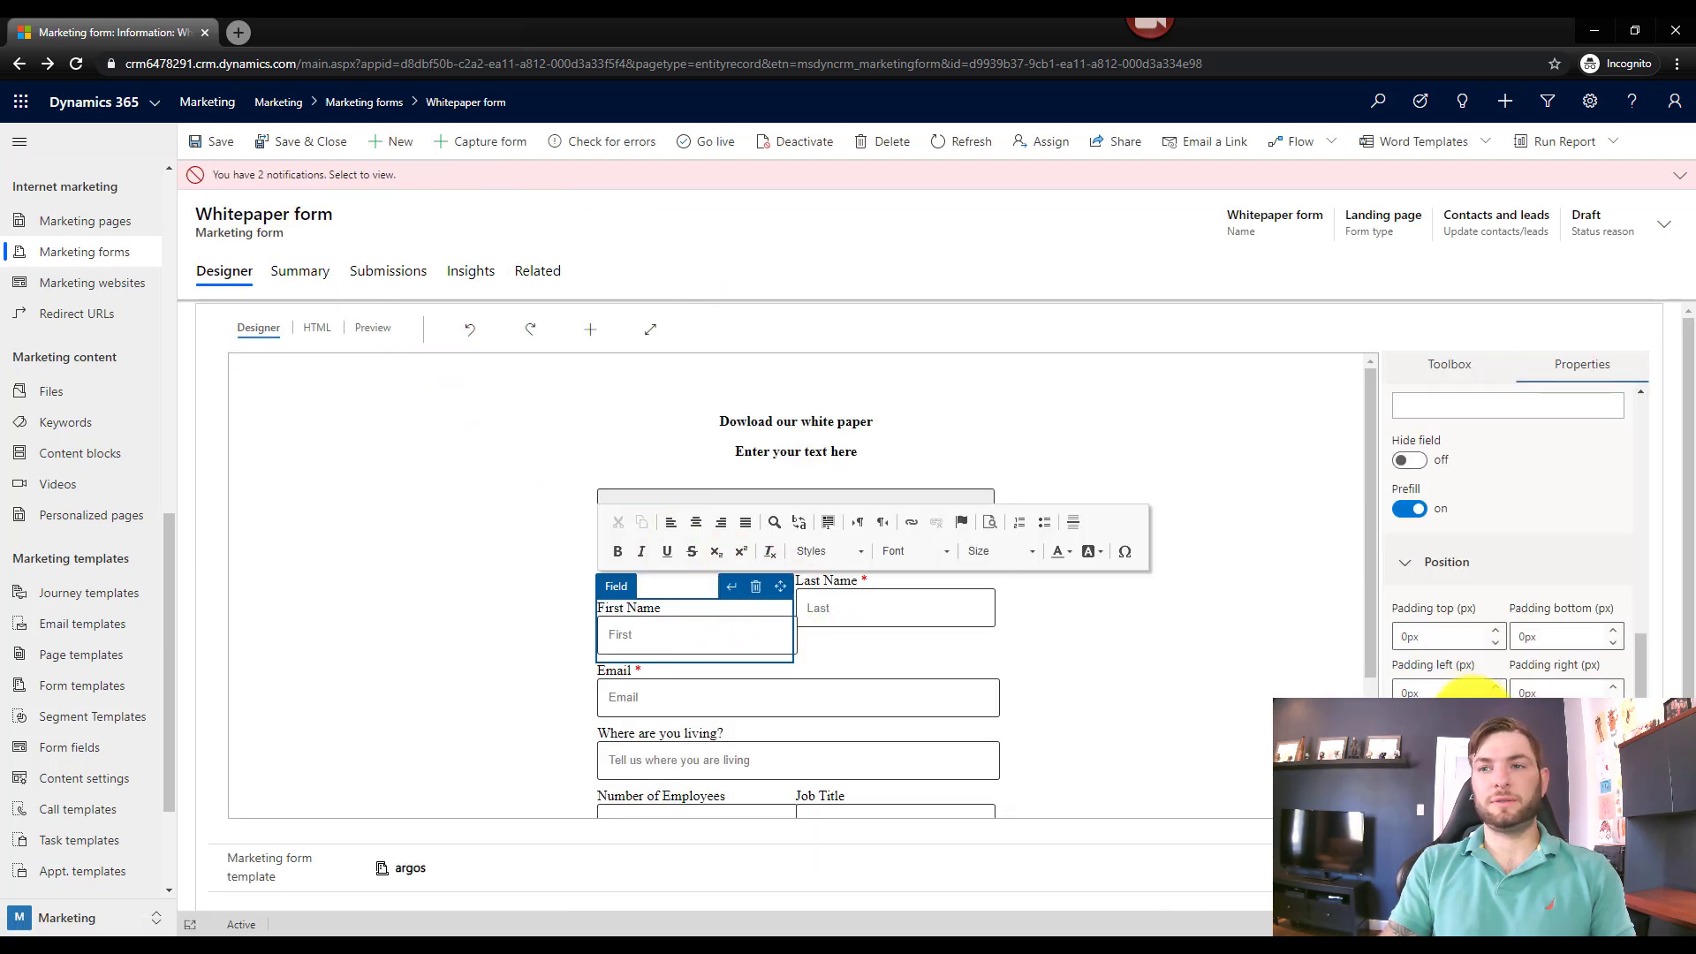
scroll(1458, 568, down, 1)
click(1413, 450)
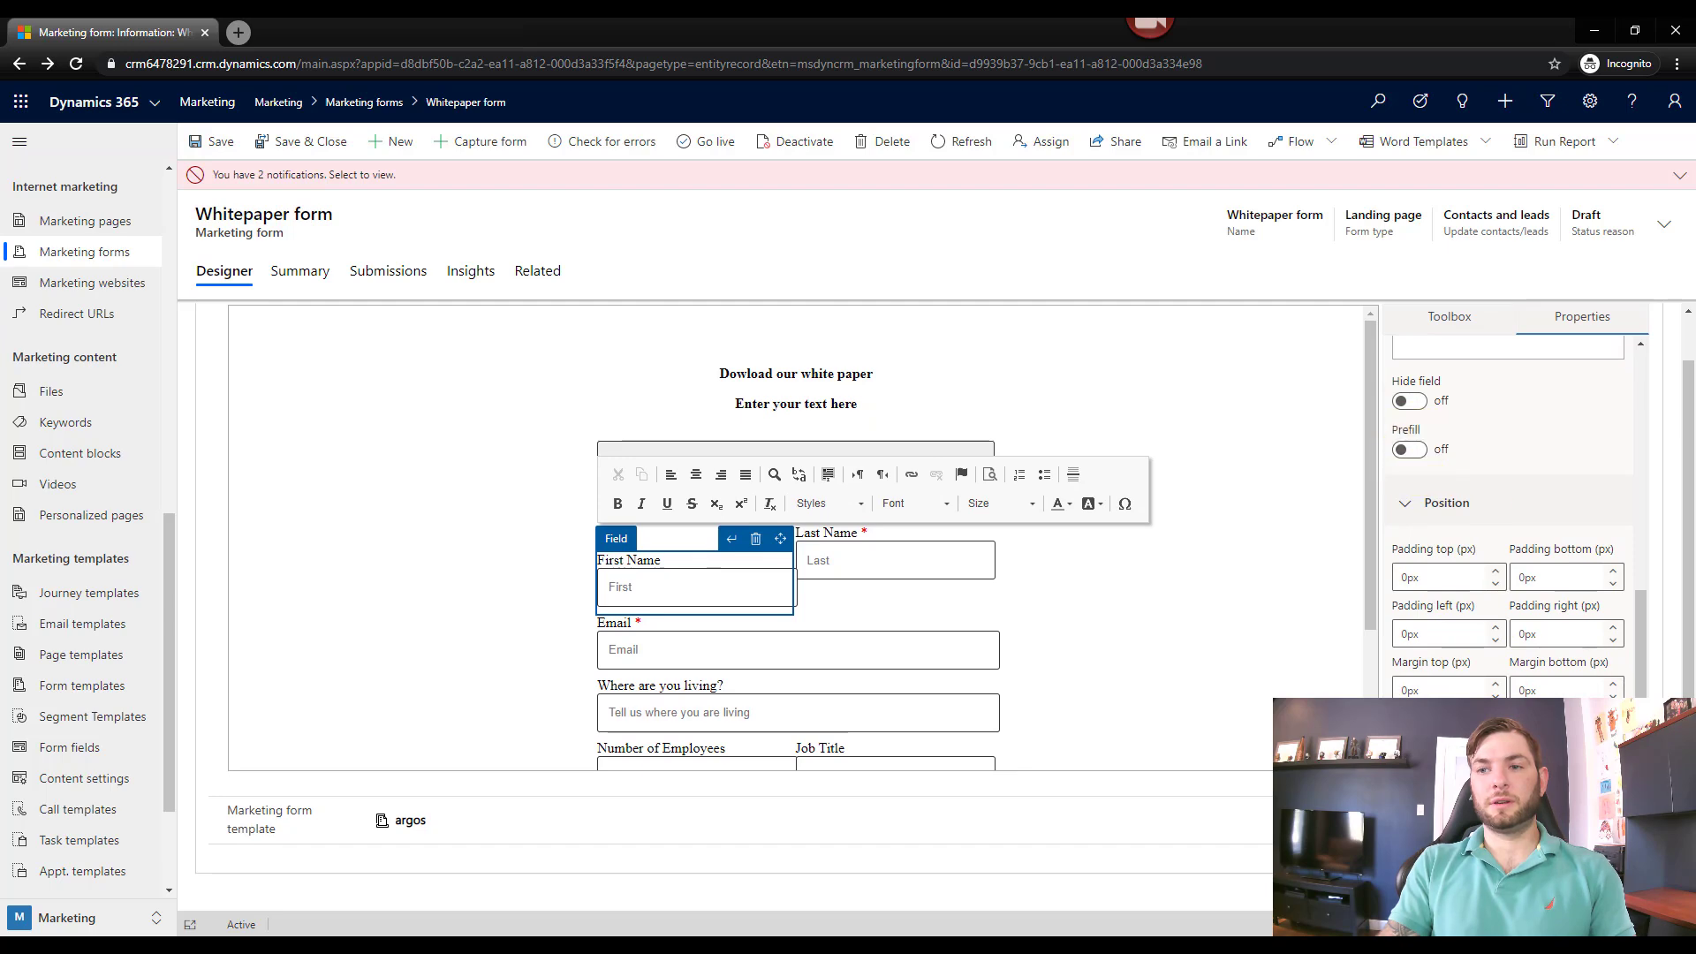
Check the form for errors, try again to take it live and read the notifications
click(461, 177)
click(461, 192)
click(603, 141)
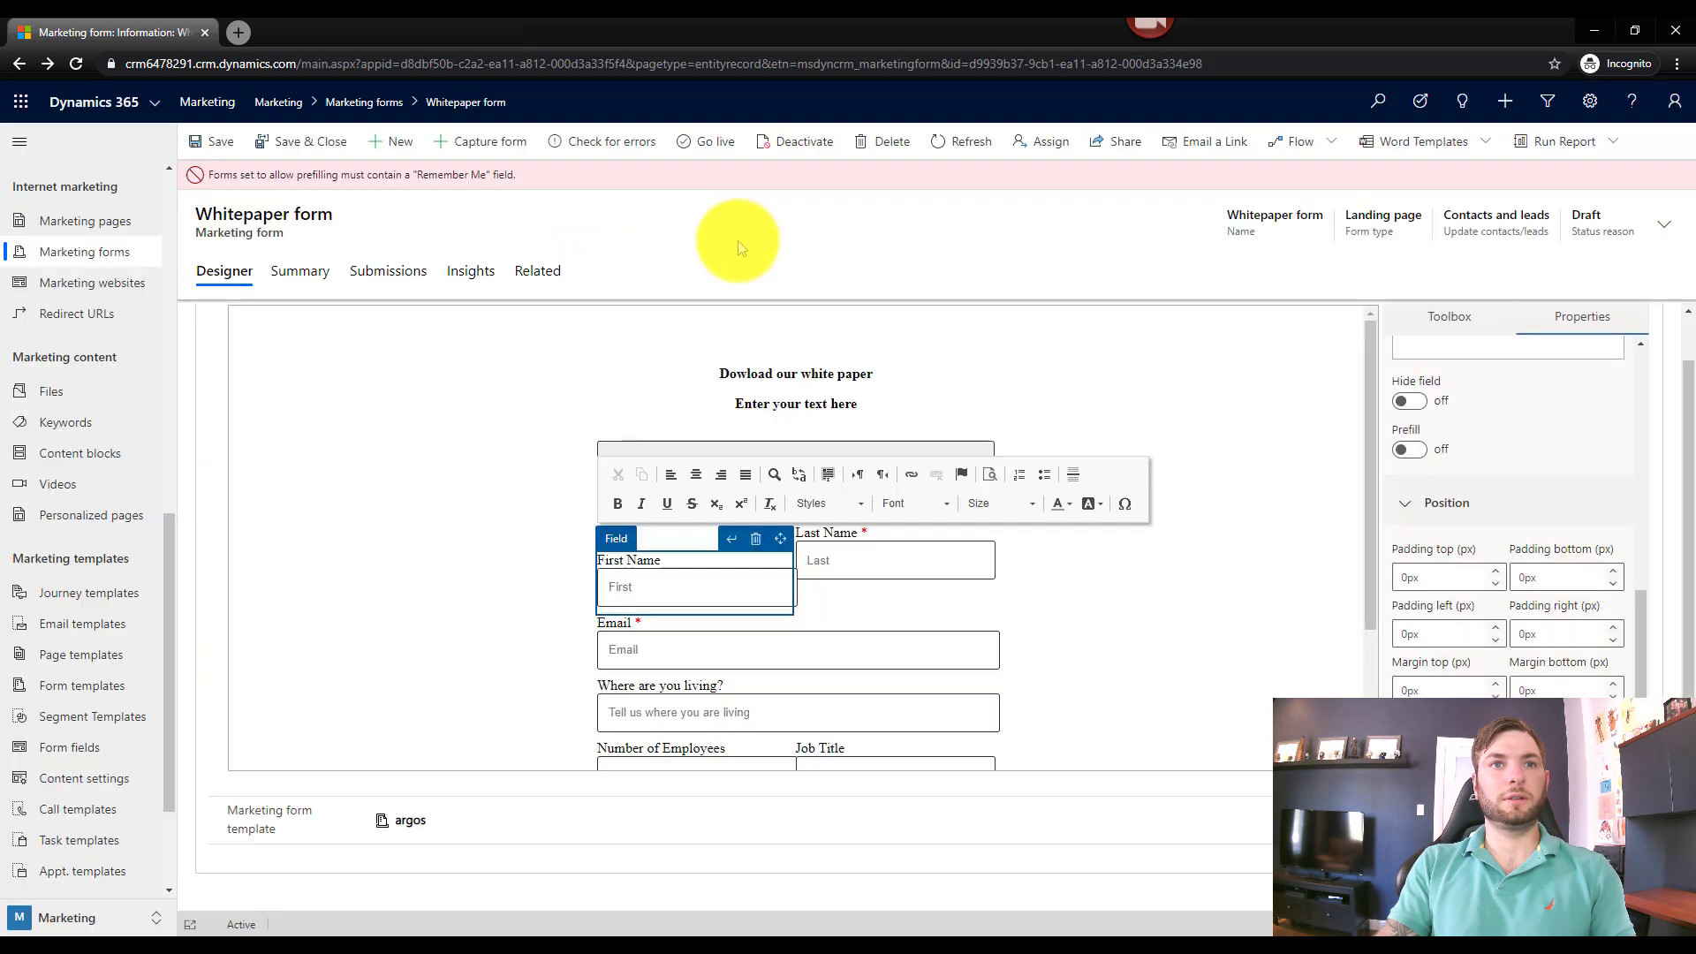
click(736, 148)
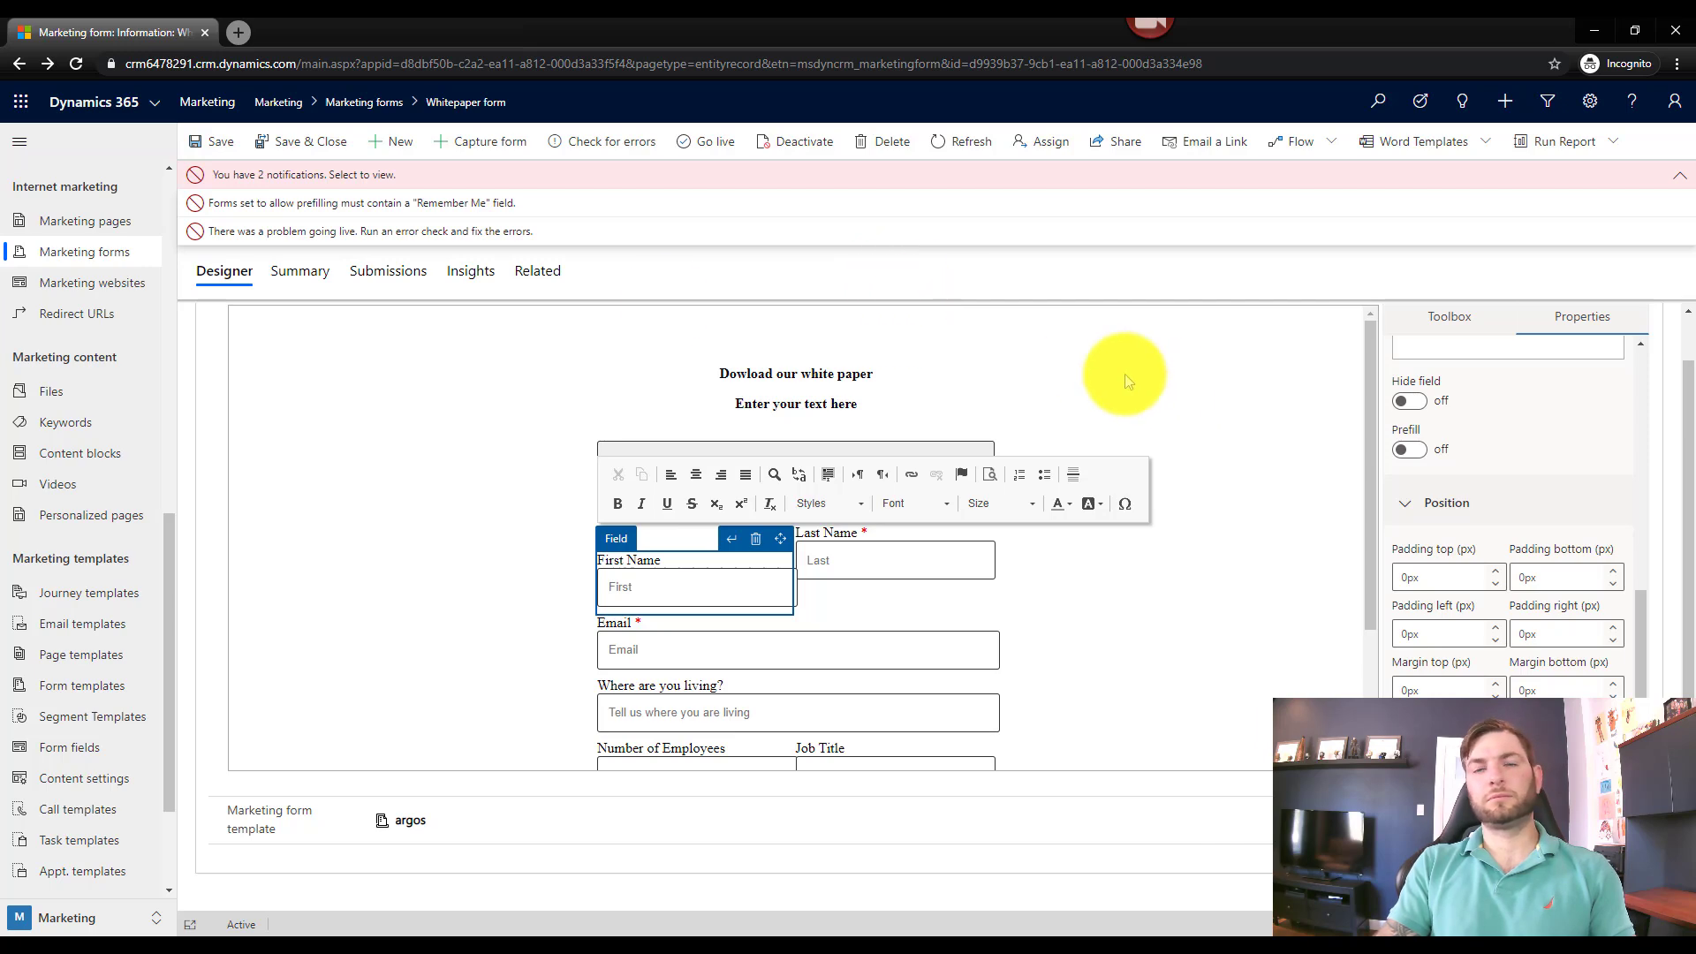
Set Prefill fields to No in the Content section of the form's summary and save the form
click(300, 270)
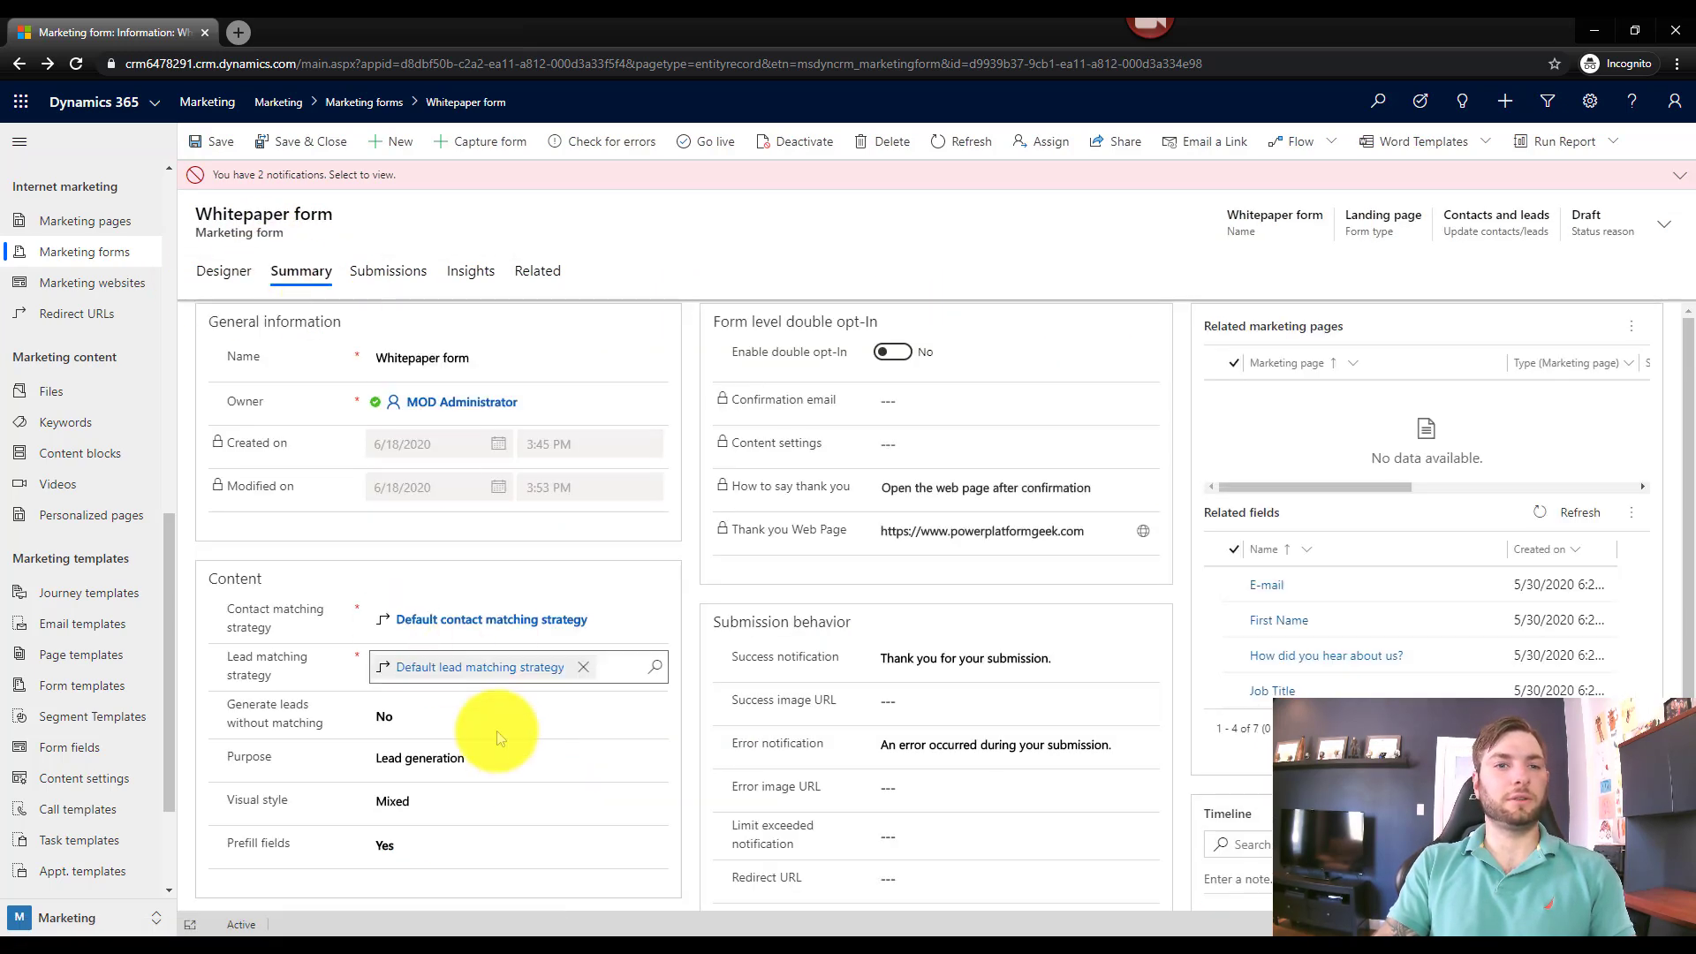
scroll(495, 769, down, 3)
click(450, 574)
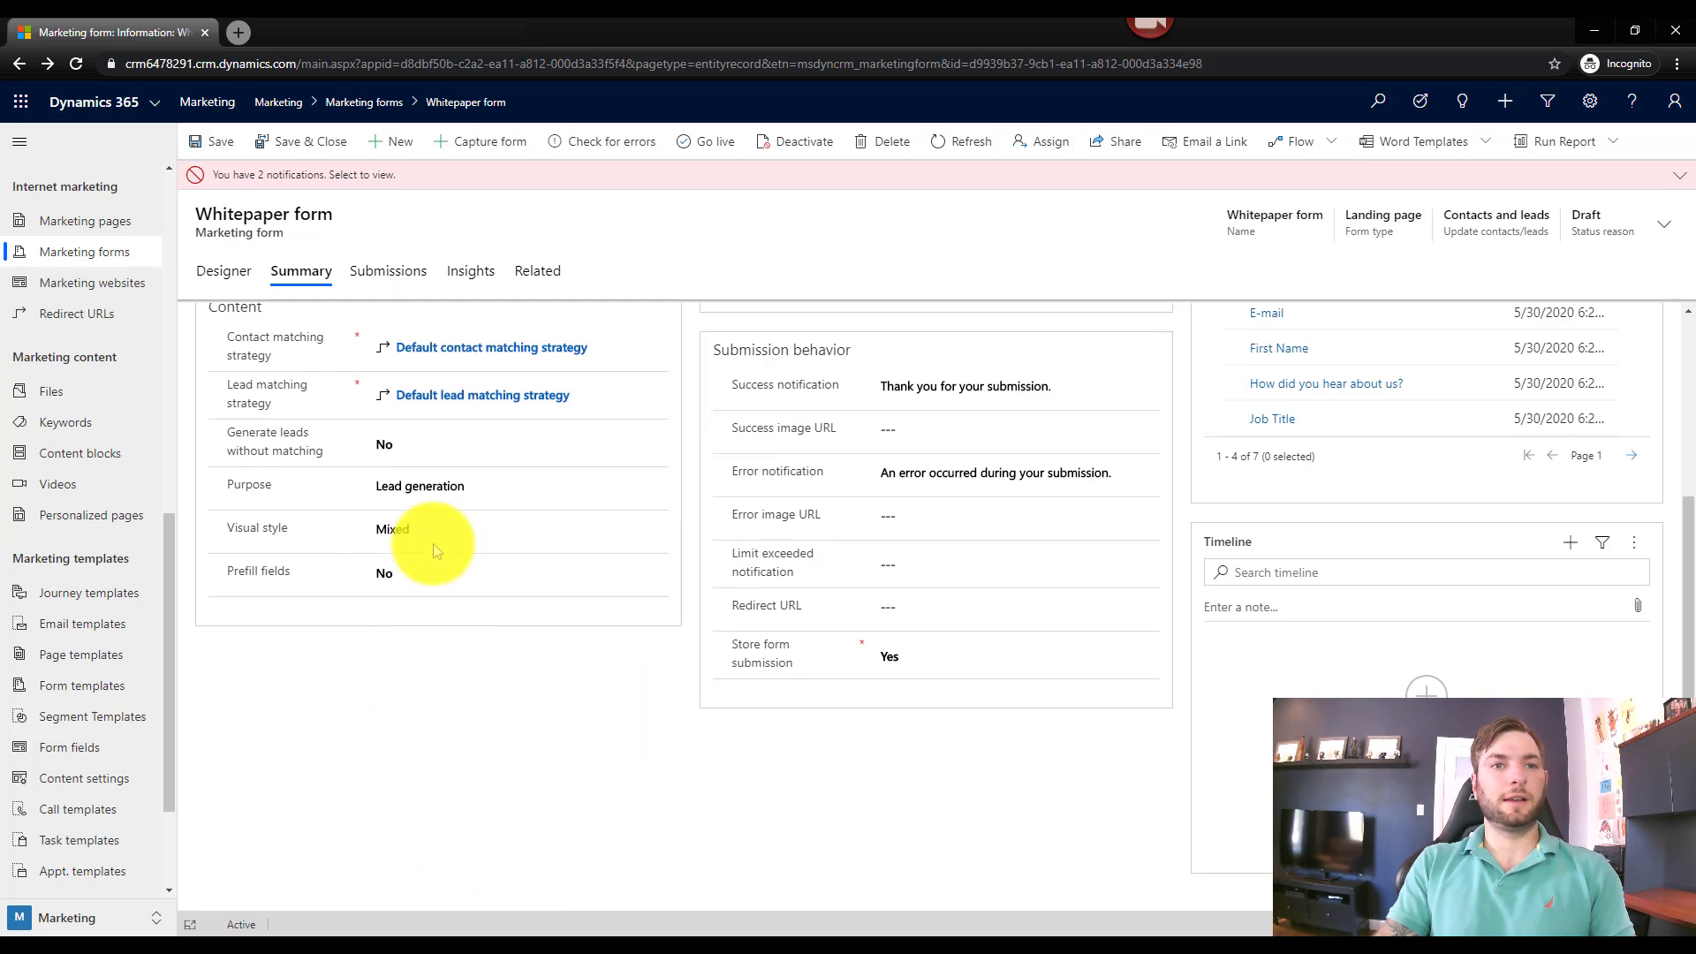
key(ctrl+s)
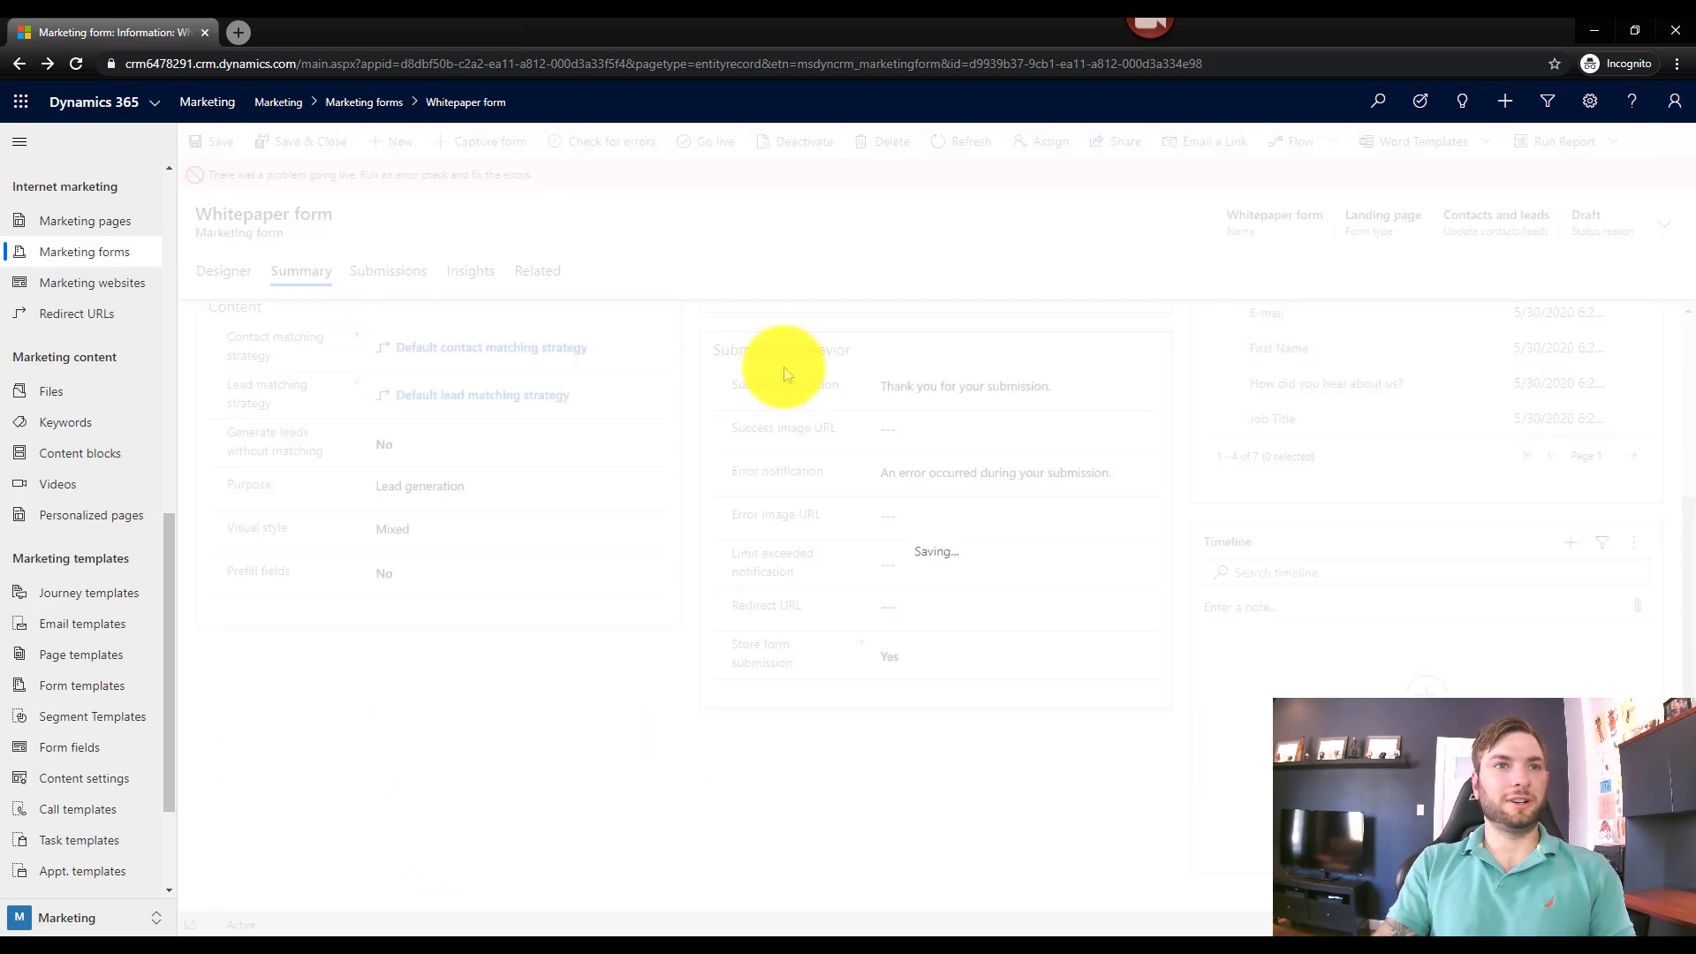
Run the error check on the whitepaper form again and publish it live
click(637, 158)
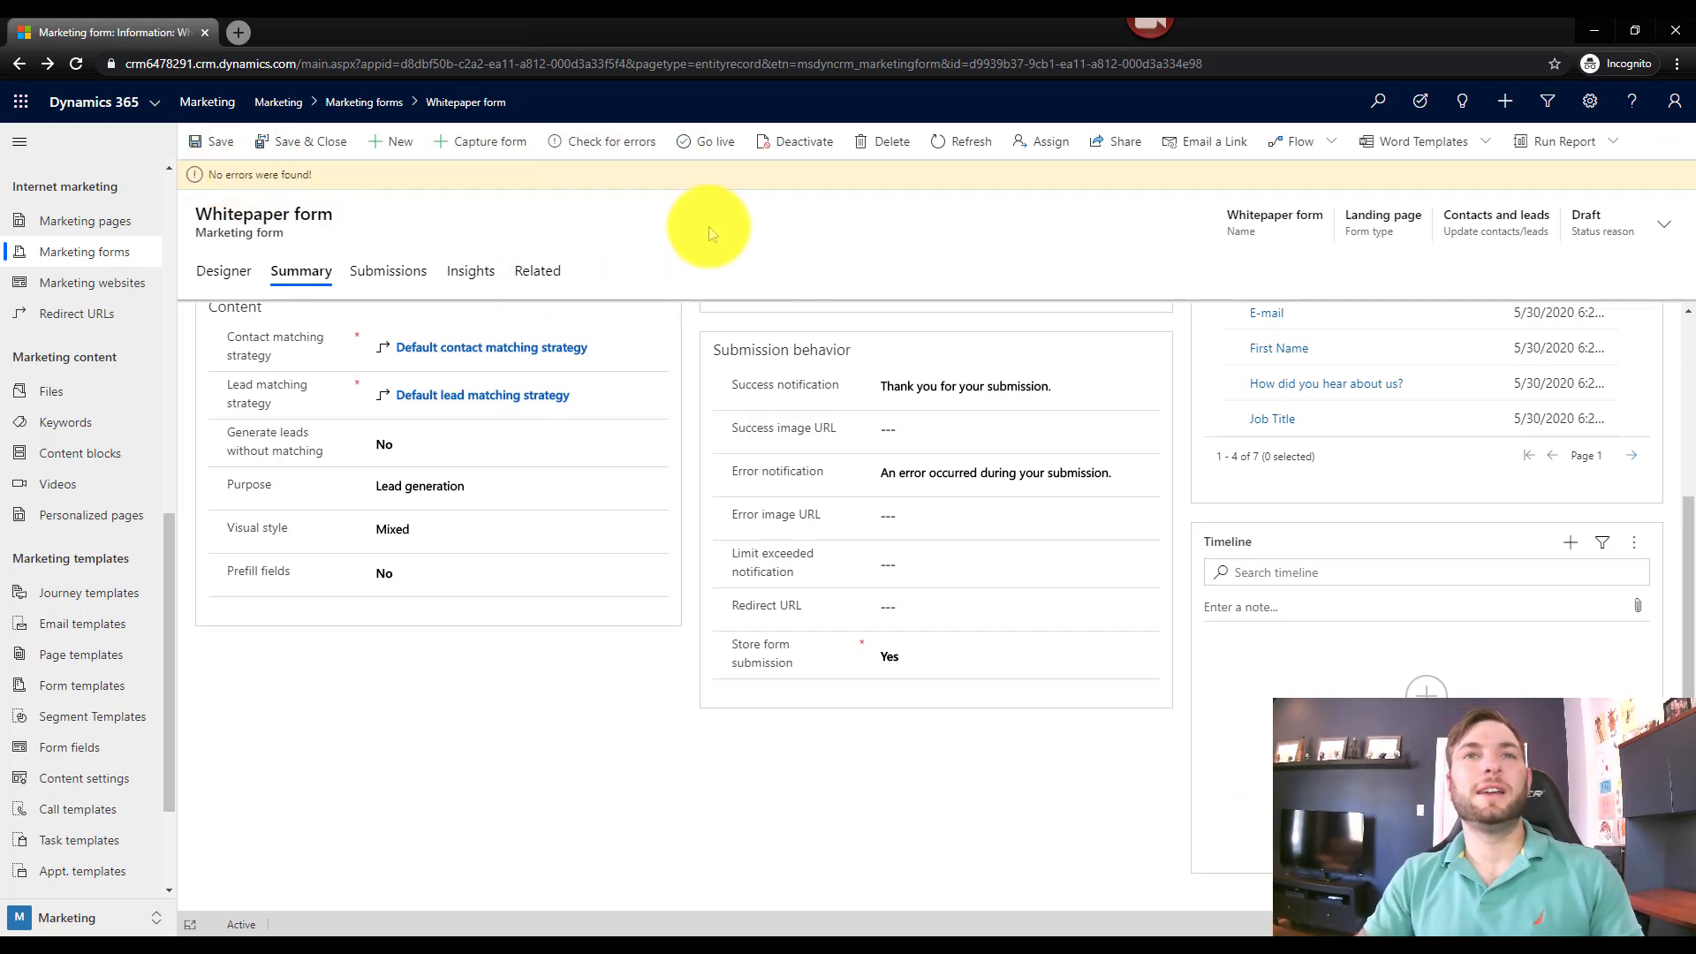
click(720, 148)
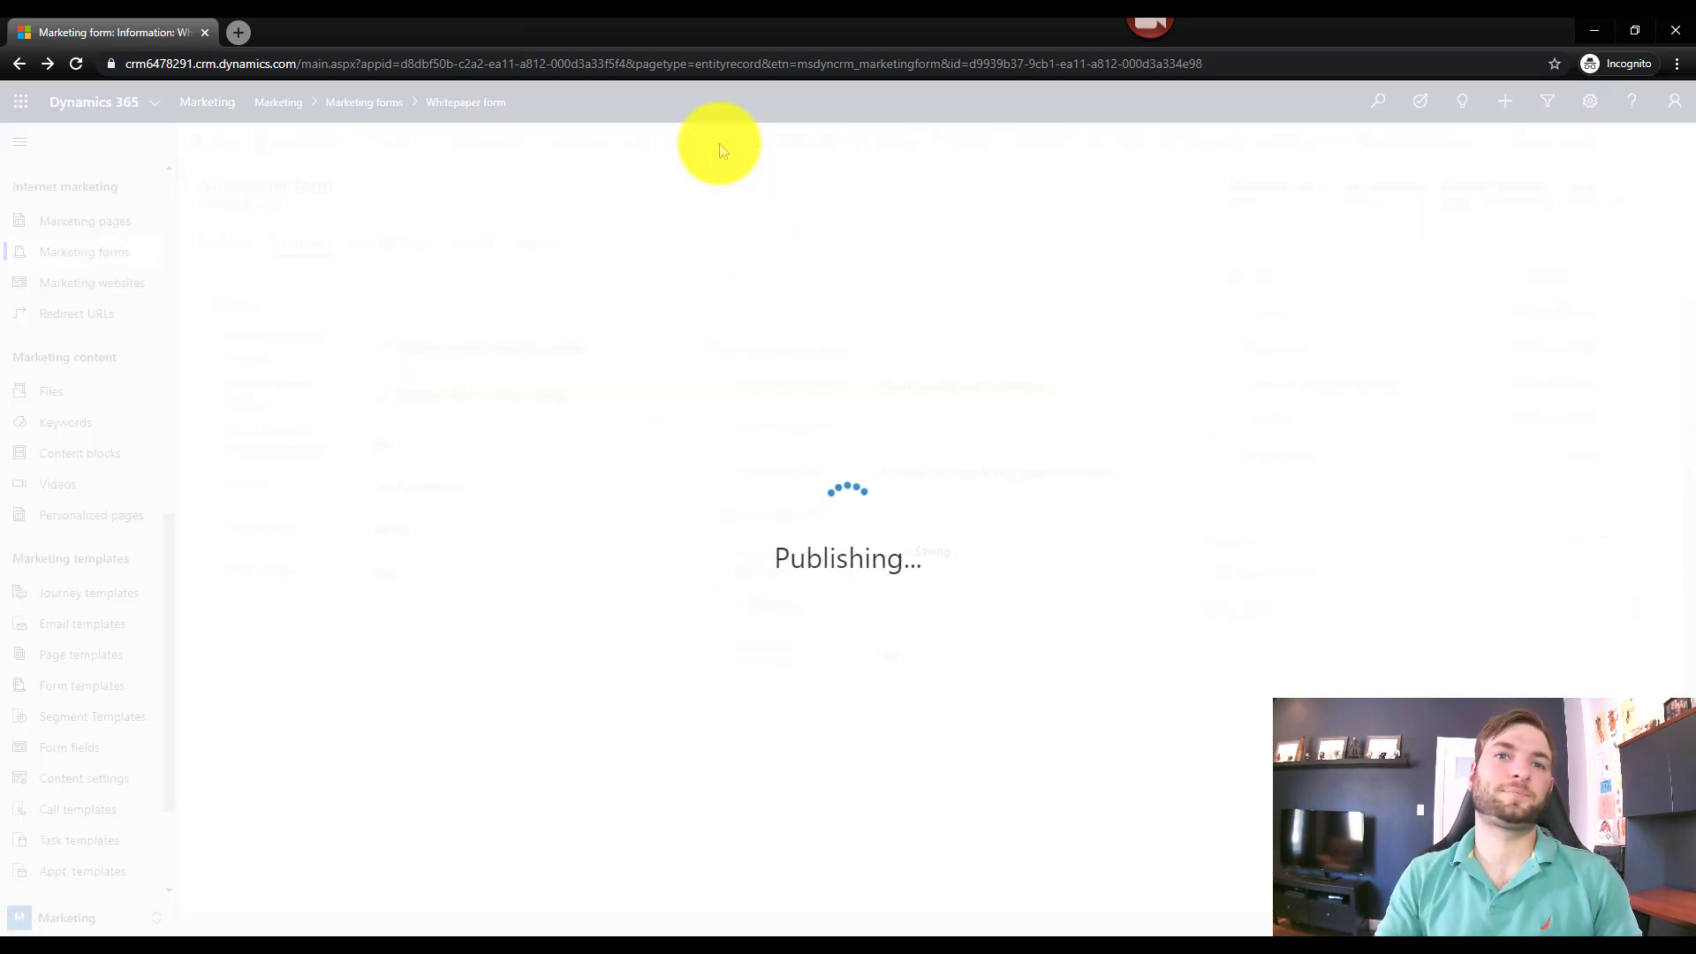